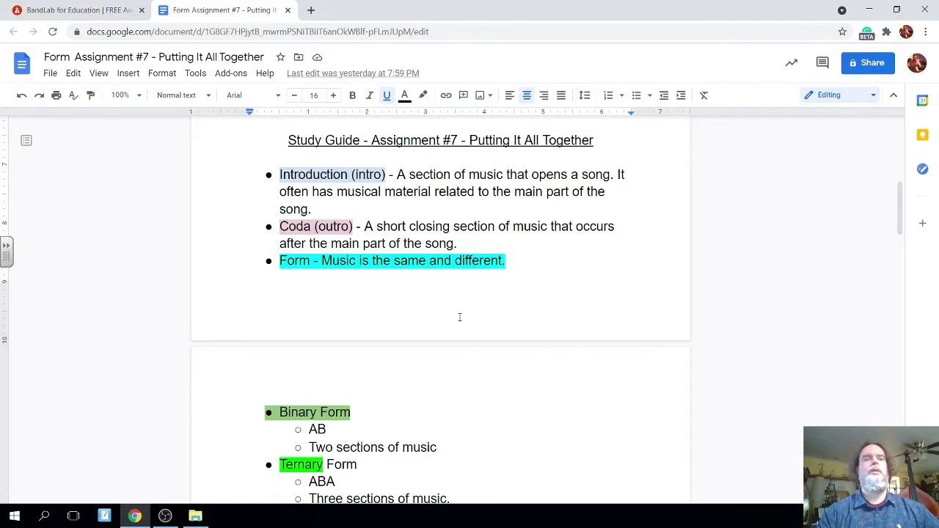
Step: Switch to BandLab, start Assignment #7 Form - "Putting It All Together" from the teacher's assignment, and add an Instruments track
{"action": "scroll", "coordinate": [460, 317], "scroll_direction": "up", "scroll_amount": 10}
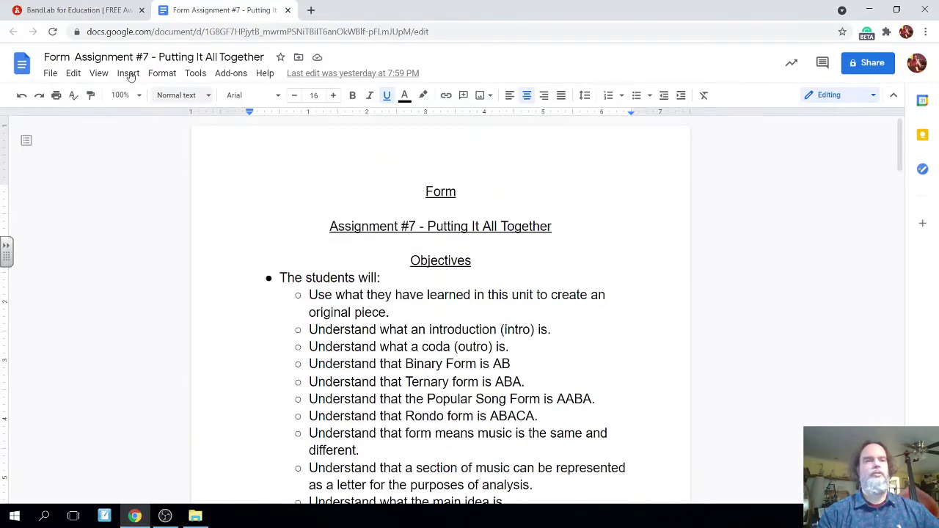
{"action": "left_click", "coordinate": [121, 10]}
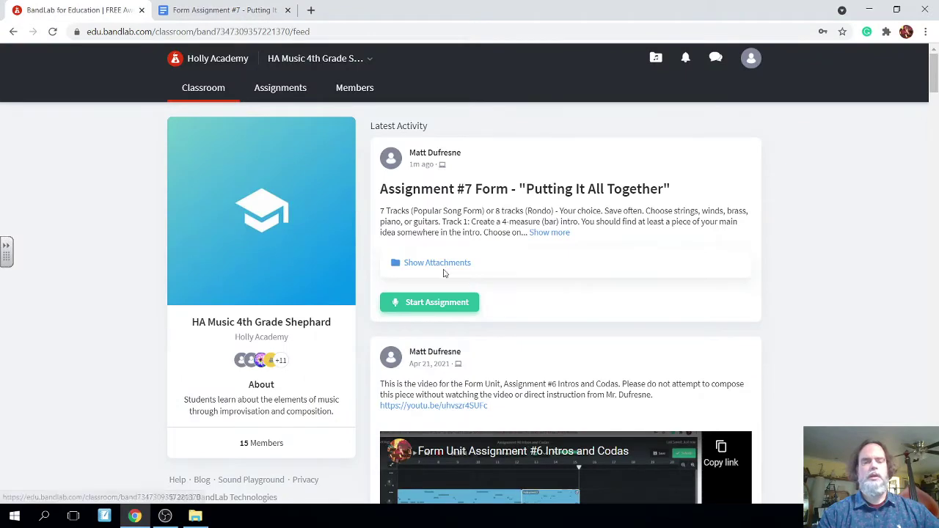
{"action": "left_click", "coordinate": [429, 306]}
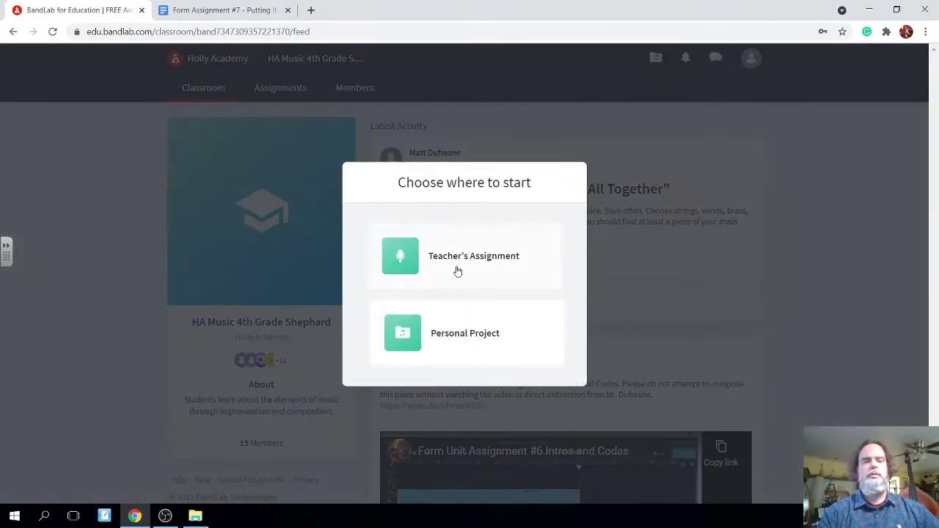
{"action": "left_click", "coordinate": [463, 264]}
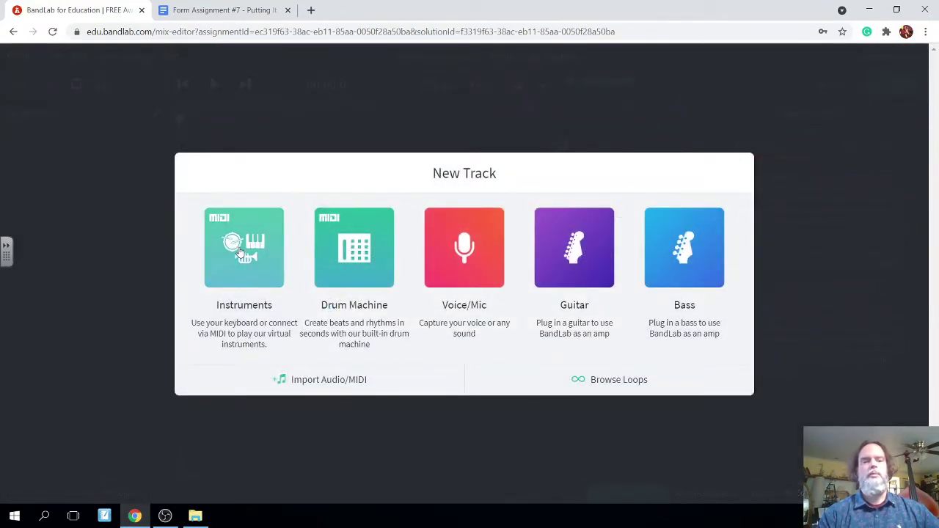
{"action": "left_click", "coordinate": [238, 250]}
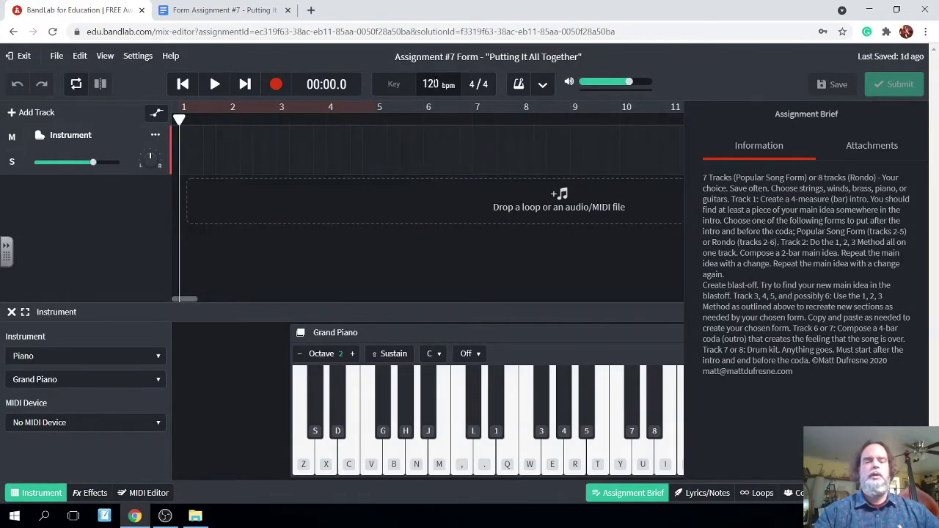
Step: Set the project tempo to 60 bpm
{"action": "double_click", "coordinate": [430, 84]}
{"action": "type", "text": "60"}
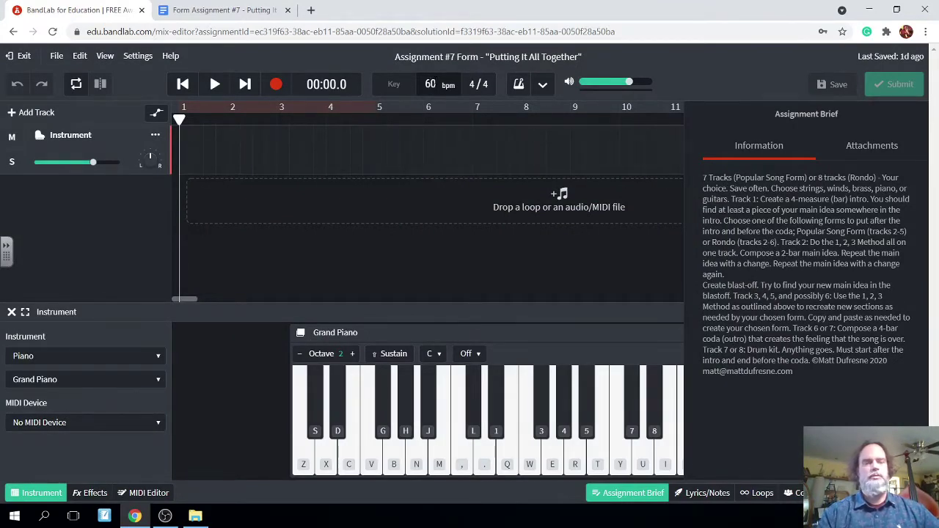
{"action": "left_click", "coordinate": [483, 148]}
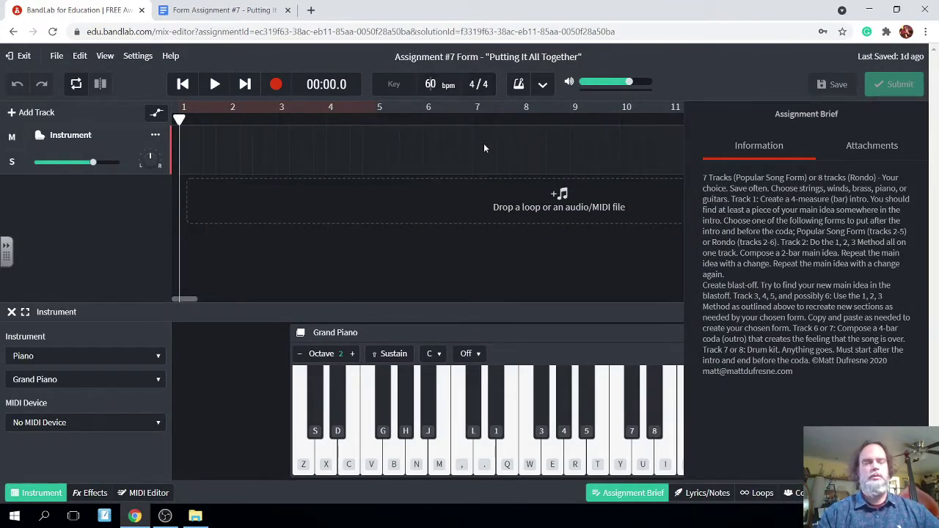
Step: Turn on the metronome and set its count-in duration to 2 bars
{"action": "left_click", "coordinate": [518, 85]}
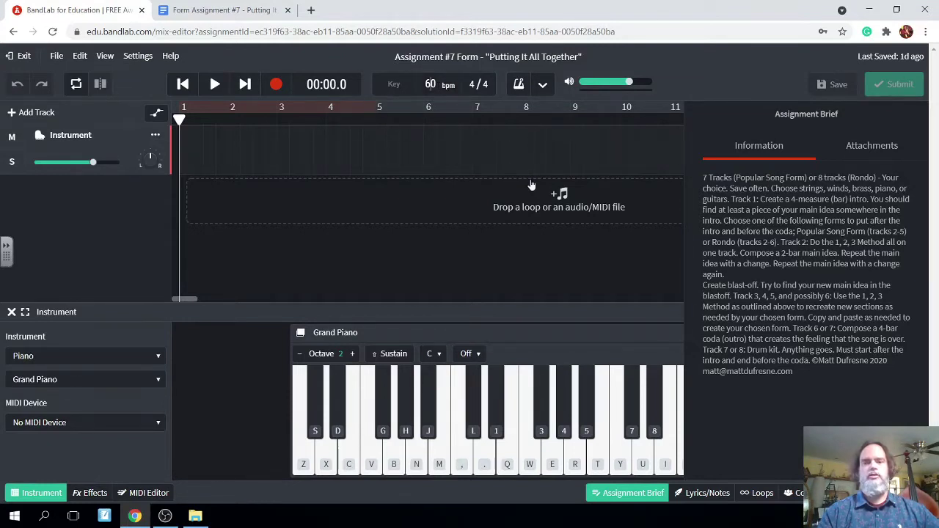
{"action": "left_click", "coordinate": [518, 85]}
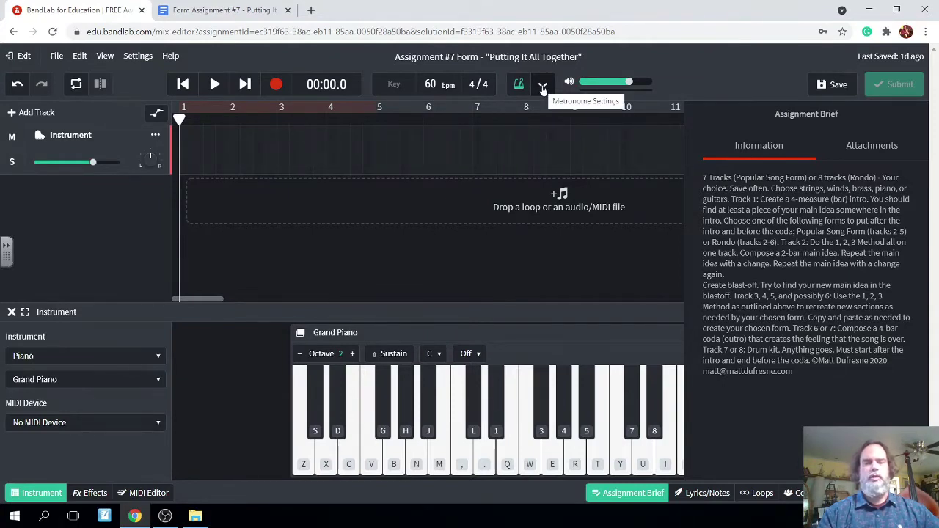
{"action": "left_click", "coordinate": [543, 86]}
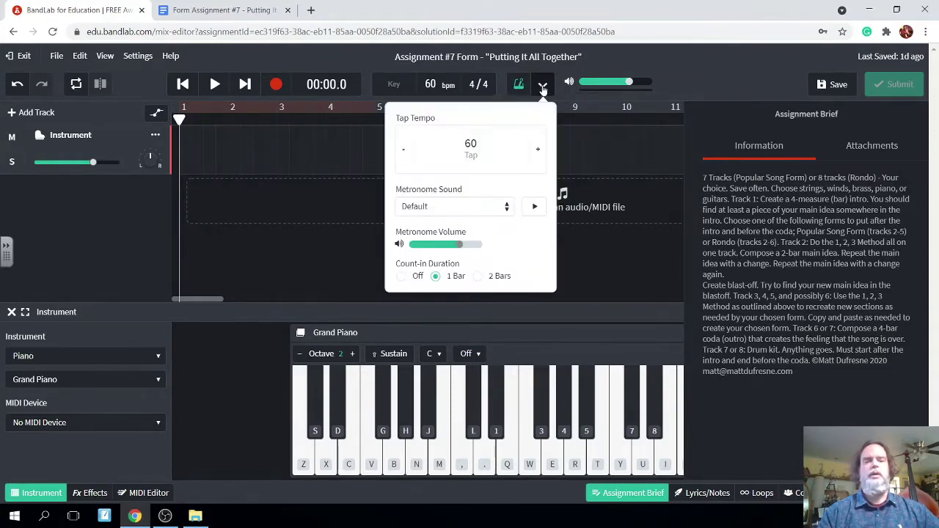
{"action": "left_click", "coordinate": [479, 277]}
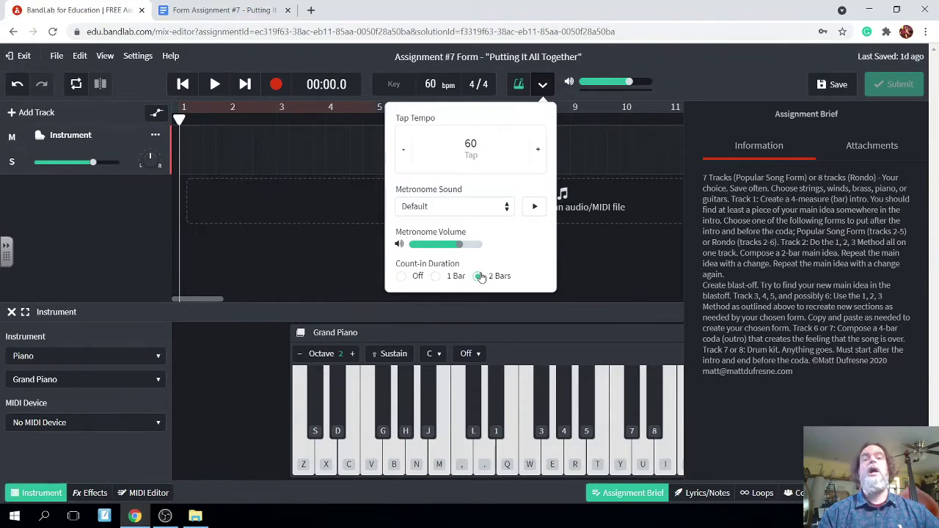
{"action": "left_click", "coordinate": [327, 207]}
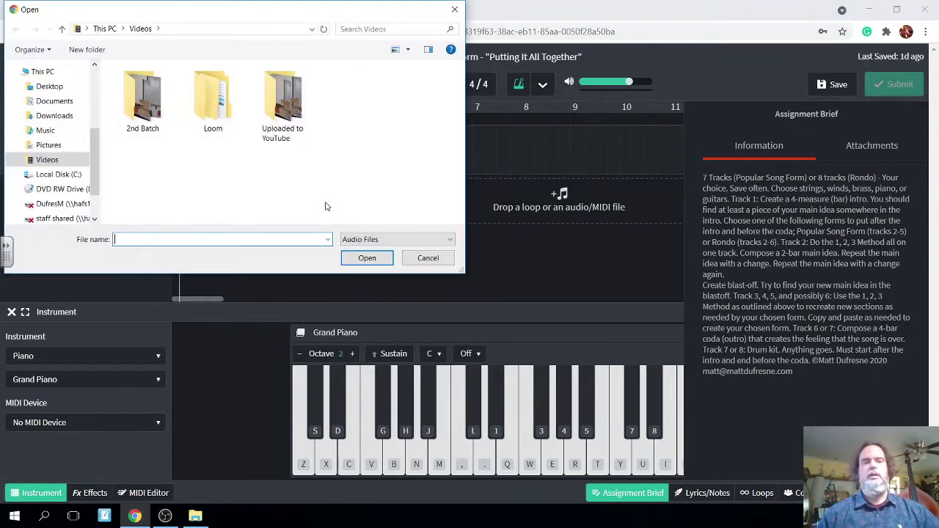
{"action": "left_click", "coordinate": [454, 9]}
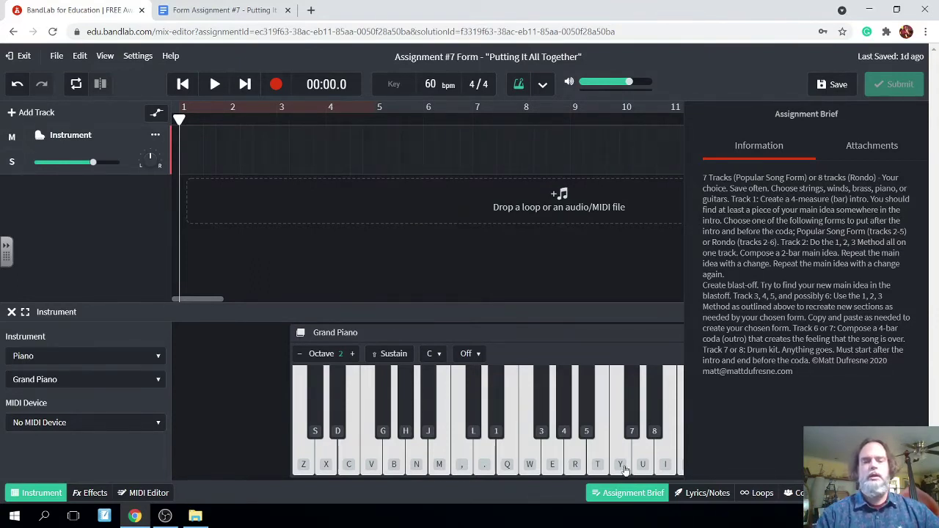
Step: Hide the assignment brief and try out a melodic idea on the Grand Piano, centred on the notes C and G
{"action": "left_click", "coordinate": [634, 491]}
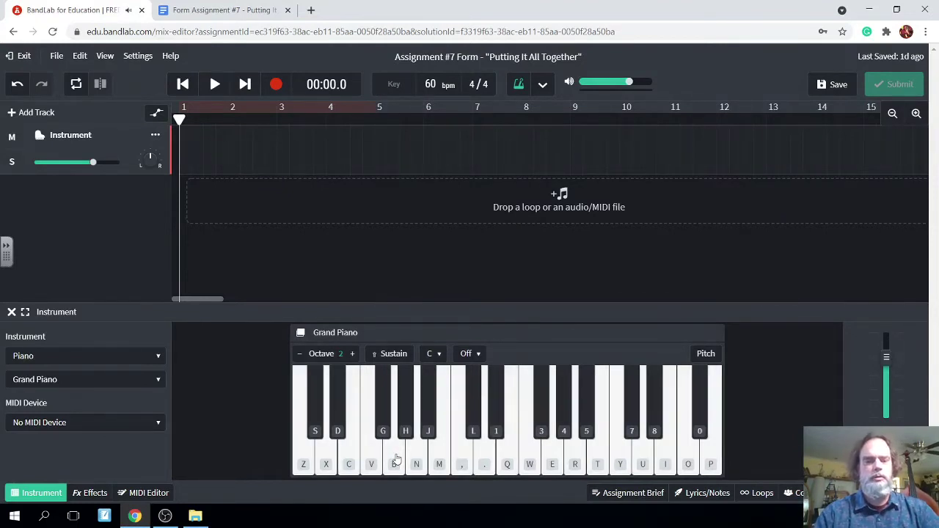
{"action": "key", "text": "z"}
{"action": "key", "text": "x"}
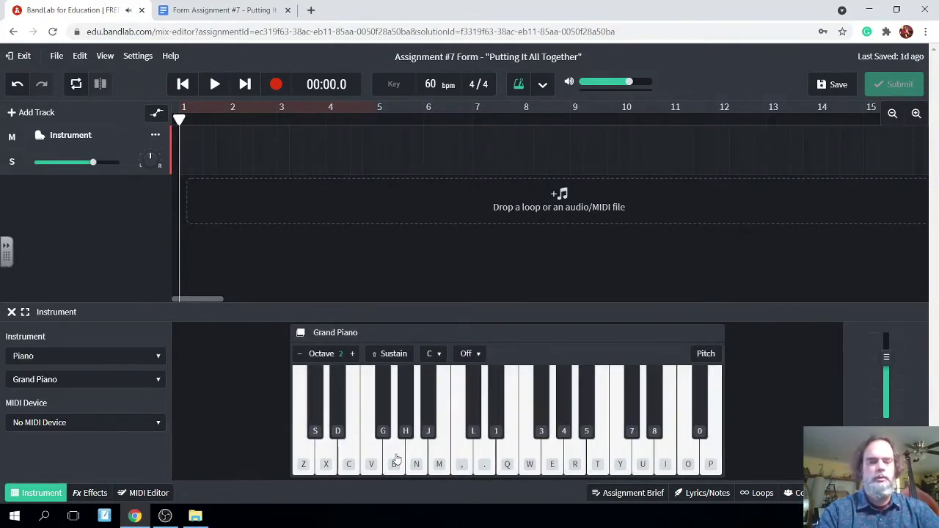
{"action": "key", "text": "b"}
{"action": "key", "text": "b"}
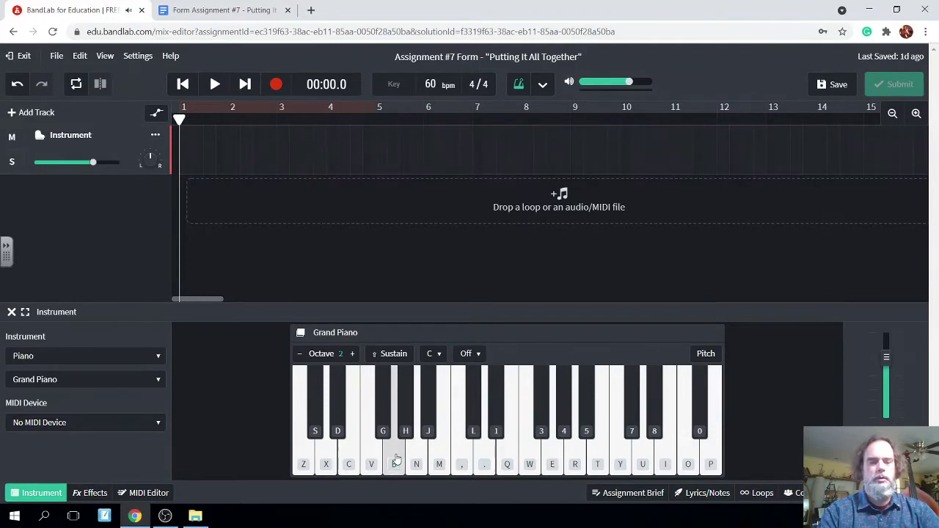
{"action": "key", "text": "z"}
{"action": "key", "text": "b"}
{"action": "key", "text": "b"}
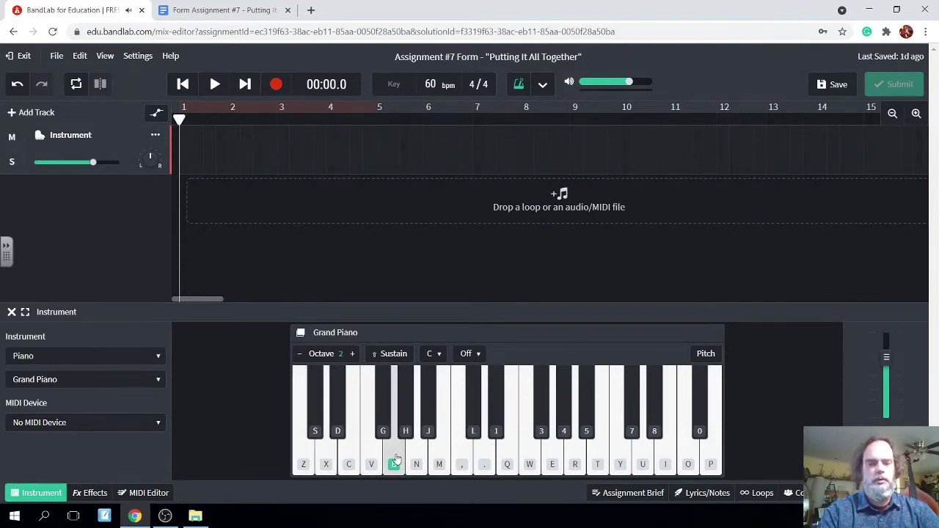
{"action": "key", "text": "n"}
{"action": "key", "text": "b"}
{"action": "key", "text": "b"}
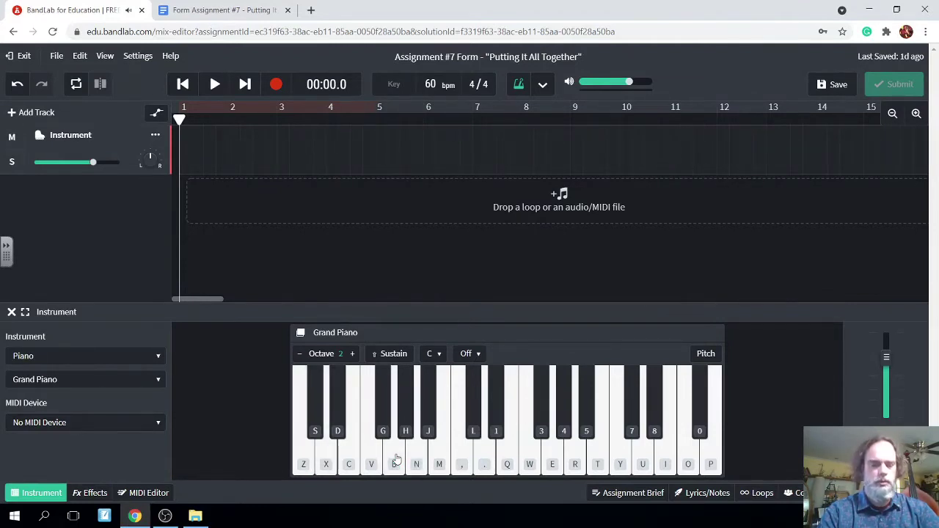
{"action": "key", "text": "b"}
{"action": "key", "text": "b"}
{"action": "key", "text": "z"}
{"action": "key", "text": "x"}
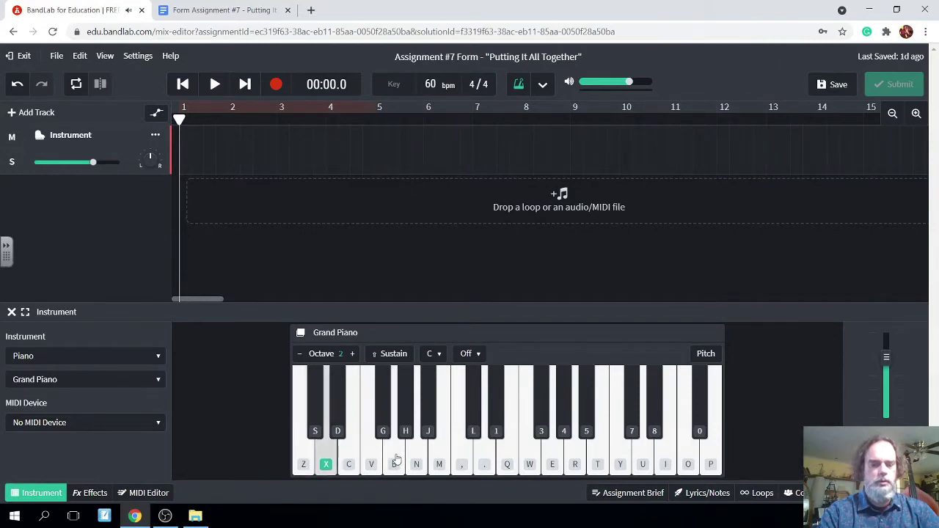
{"action": "key", "text": "b"}
{"action": "key", "text": "n"}
{"action": "key", "text": "b"}
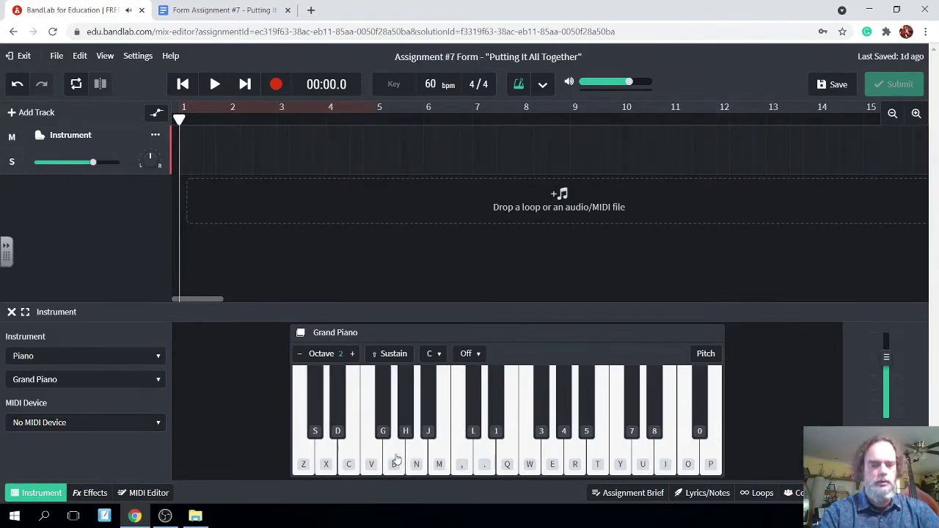
{"action": "key", "text": "b"}
{"action": "key", "text": "b"}
{"action": "key", "text": "z"}
{"action": "key", "text": "b"}
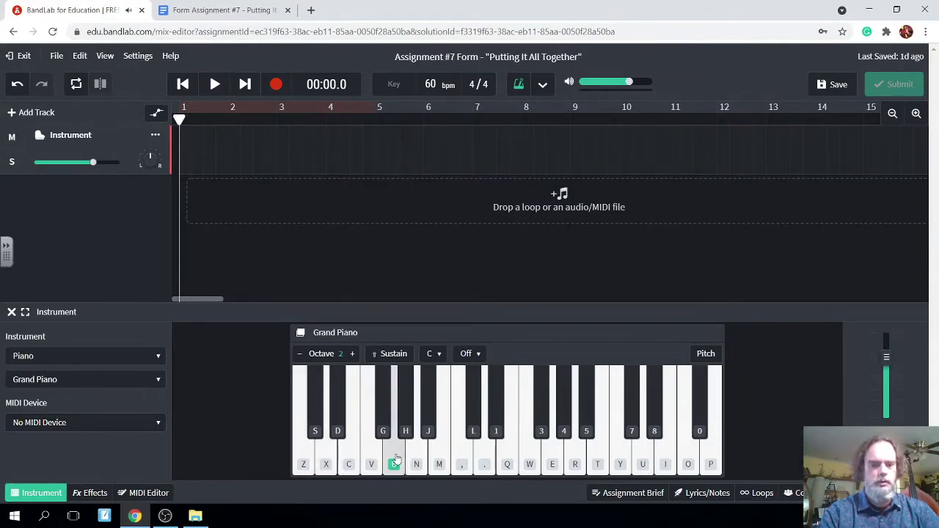
{"action": "key", "text": "period"}
{"action": "key", "text": "b"}
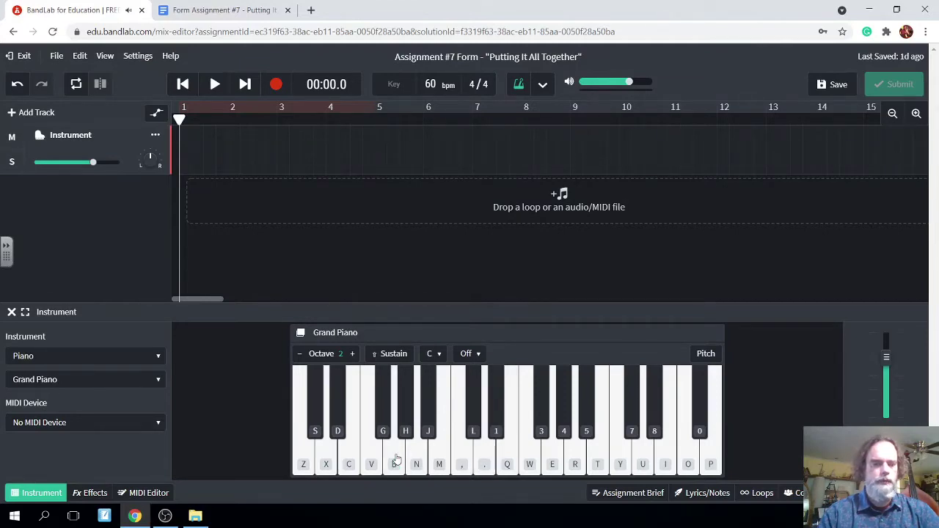
Step: Change the track's instrument to String Orchestra Pizz from the Strings category
{"action": "left_click", "coordinate": [152, 357]}
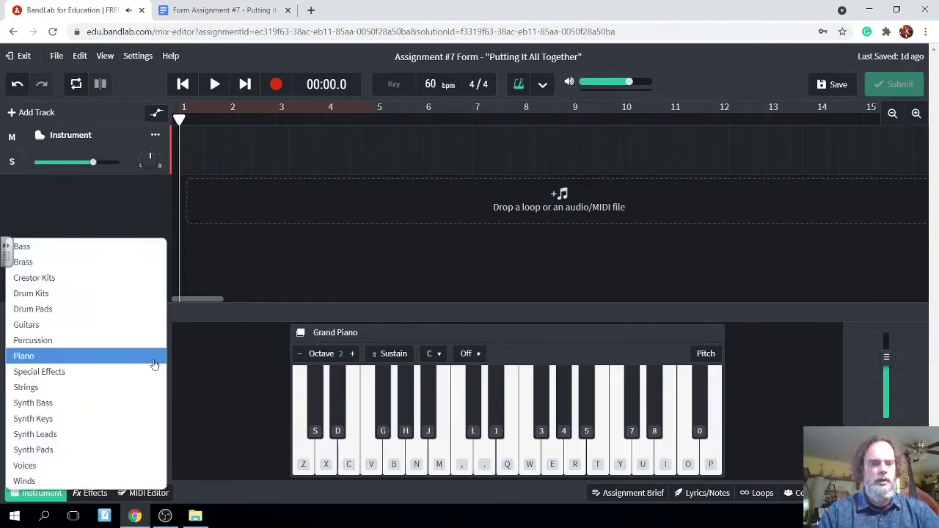
{"action": "left_click", "coordinate": [79, 389]}
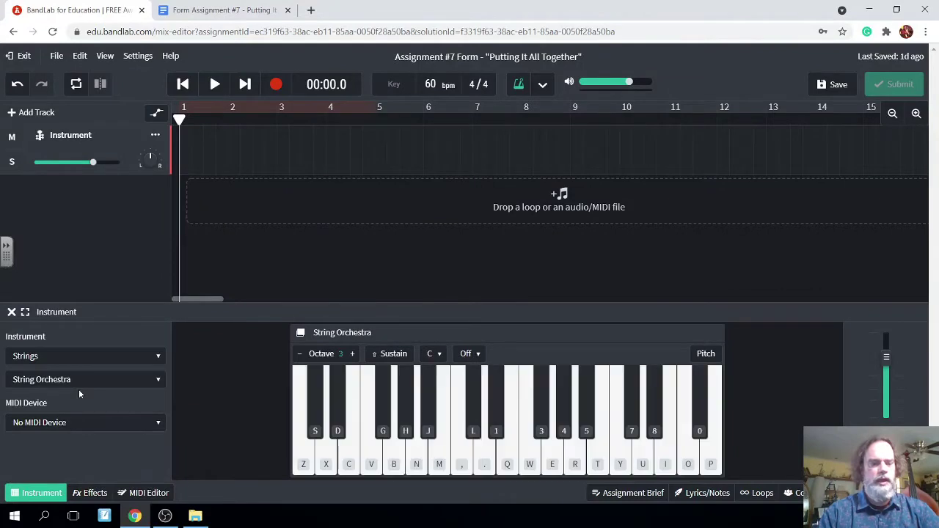
{"action": "left_click", "coordinate": [151, 380]}
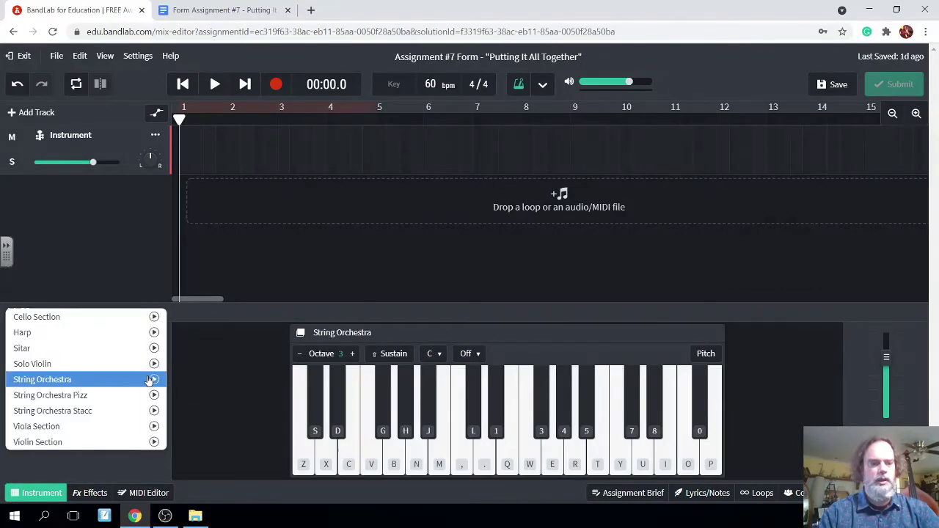
{"action": "left_click", "coordinate": [108, 396]}
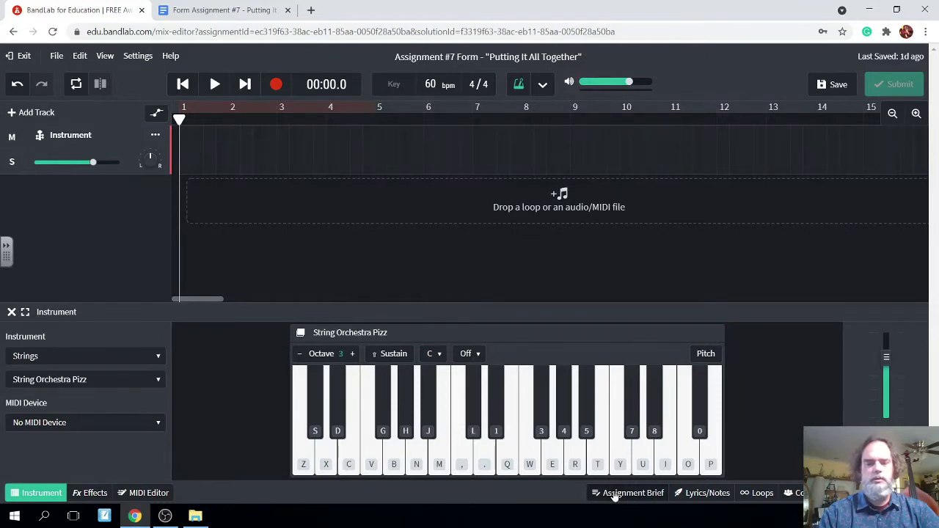
Step: Show pitch names on the virtual keyboard, try out some notes starting from C3, and restore the computer-key labels
{"action": "left_click", "coordinate": [708, 354]}
{"action": "left_click", "coordinate": [302, 455]}
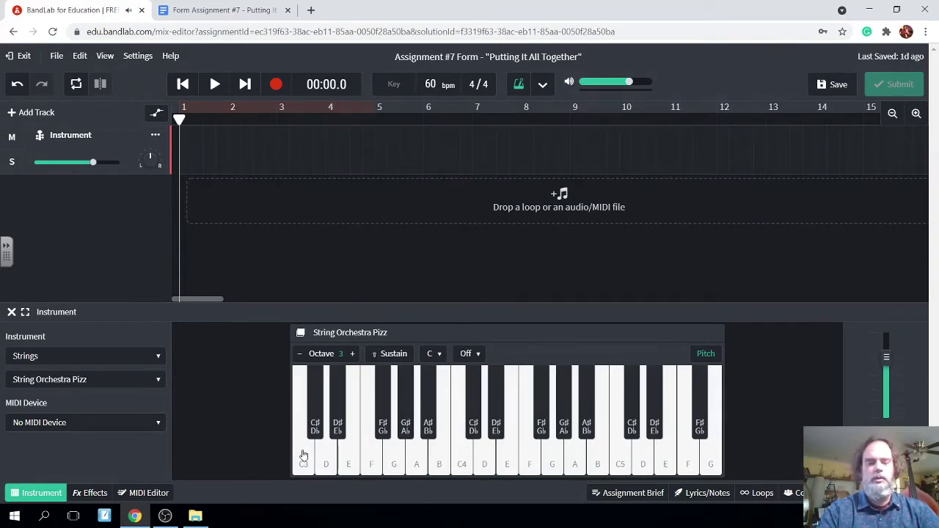
{"action": "key", "text": "g"}
{"action": "key", "text": "g"}
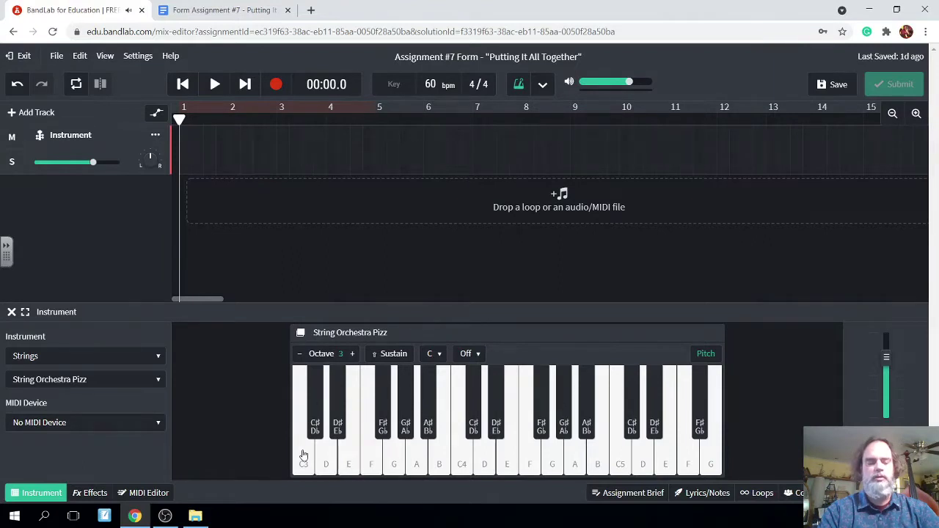
{"action": "key", "text": "g"}
{"action": "key", "text": "g"}
{"action": "key", "text": "s"}
{"action": "key", "text": "g"}
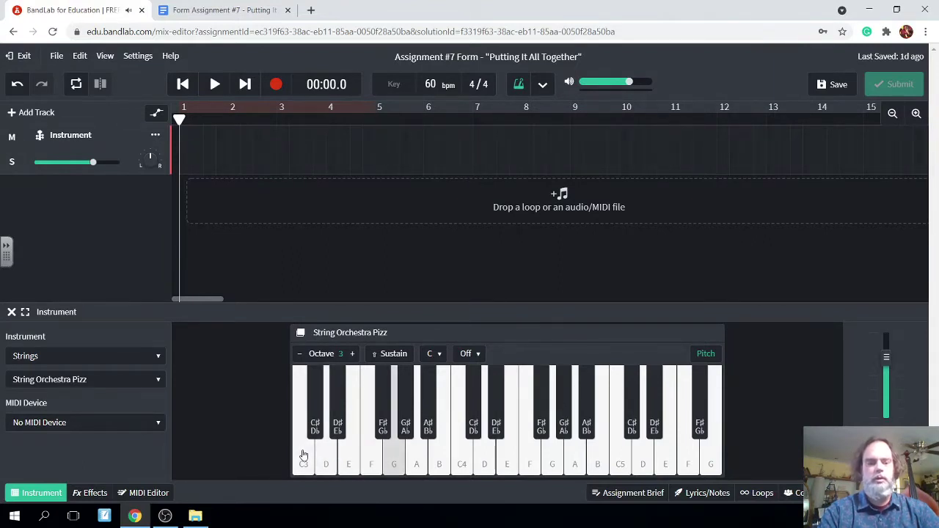
{"action": "key", "text": "h"}
{"action": "key", "text": "g"}
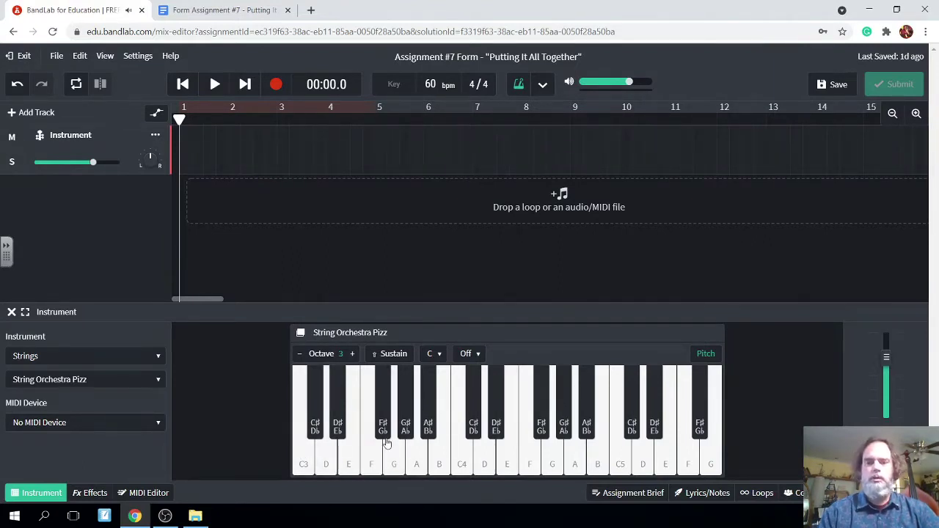
{"action": "left_click", "coordinate": [707, 355]}
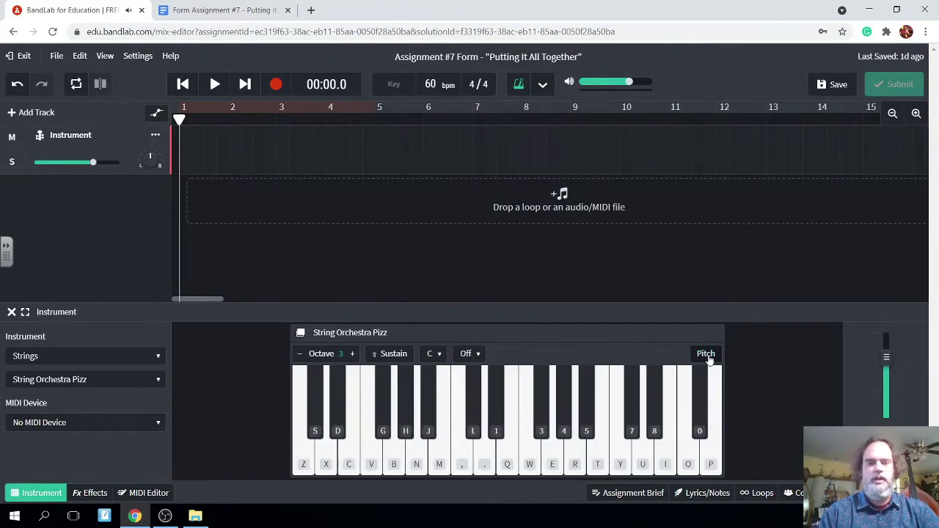
Step: Rehearse the main idea with the pizzicato strings, alternating between the low C and the G above it
{"action": "key", "text": "z"}
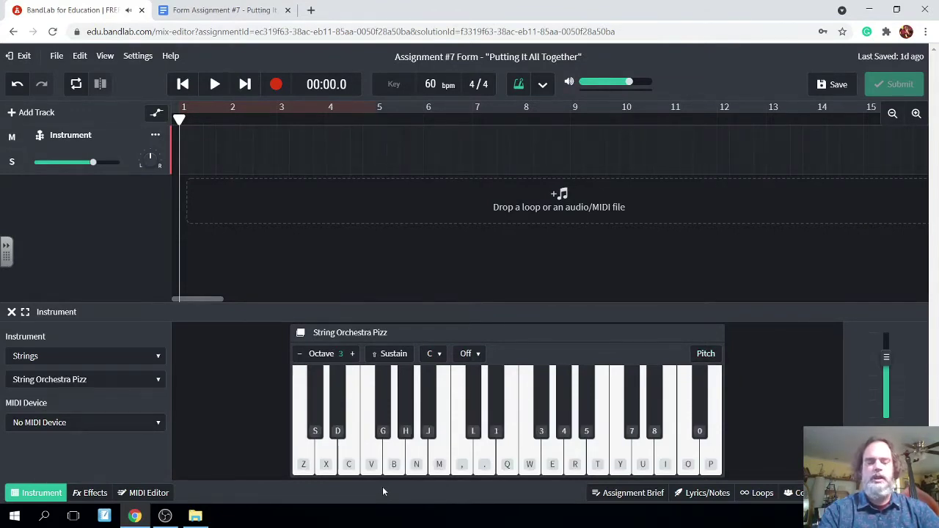
{"action": "key", "text": "b"}
{"action": "key", "text": "b"}
{"action": "key", "text": "z"}
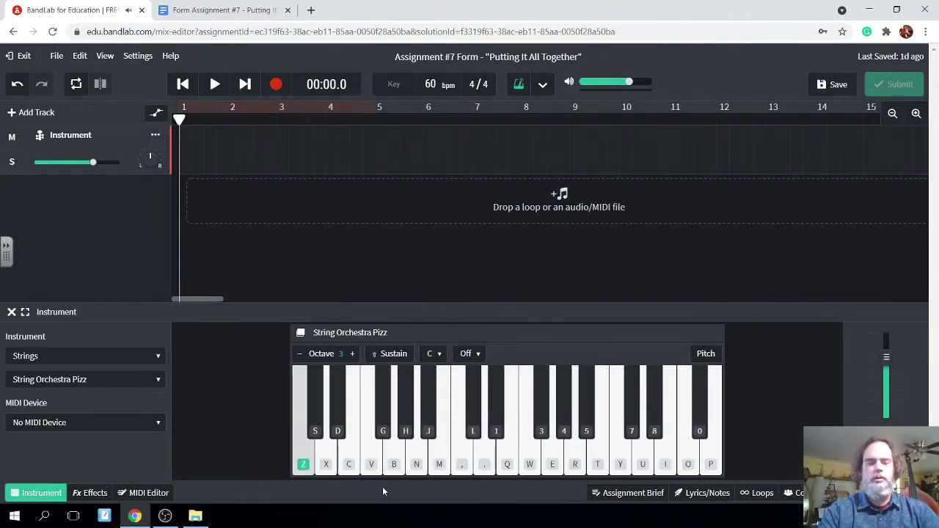
{"action": "key", "text": "b"}
{"action": "key", "text": "b"}
{"action": "key", "text": "b"}
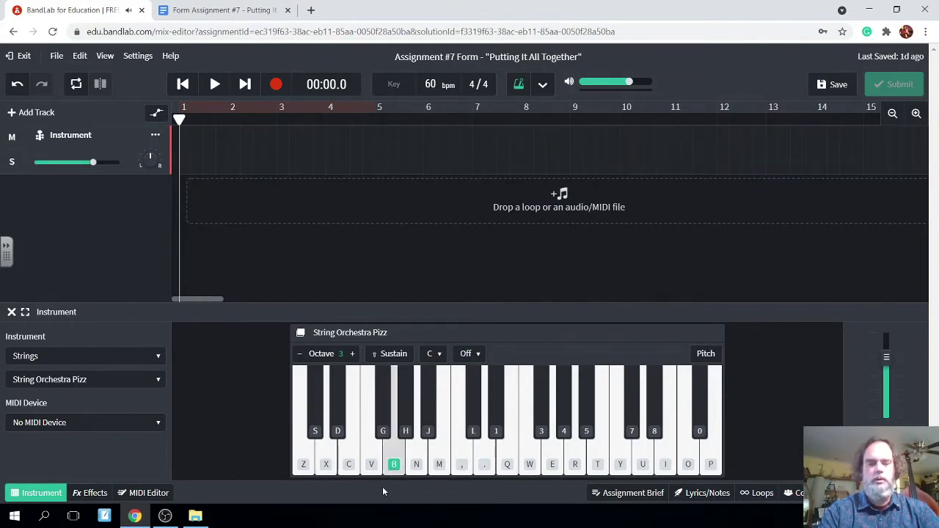
{"action": "key", "text": "b"}
{"action": "key", "text": "z"}
{"action": "key", "text": "b"}
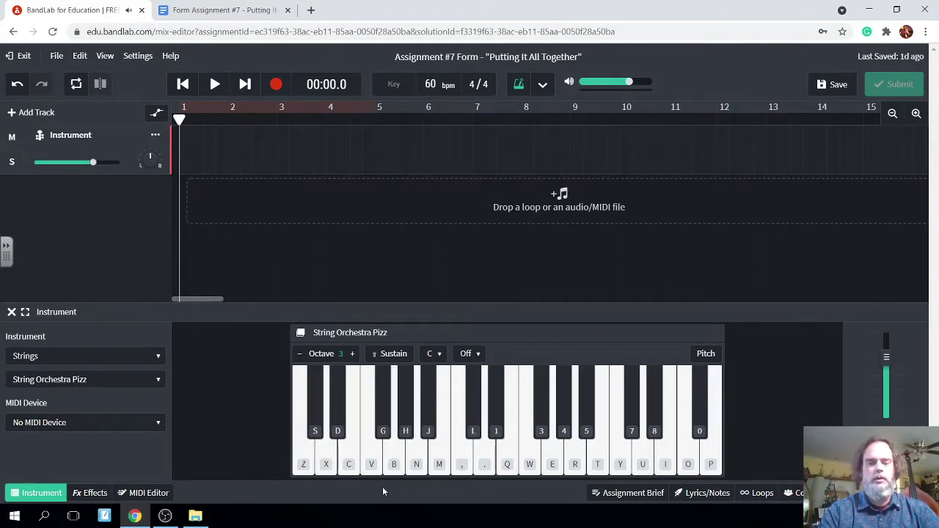
Step: Rehearse the intro melody on the pizzicato strings around G3, with A3, low C3 and D3, and the higher C4 and D4
{"action": "key", "text": "b"}
{"action": "key", "text": "b"}
{"action": "key", "text": "b"}
{"action": "key", "text": "z"}
{"action": "key", "text": "b"}
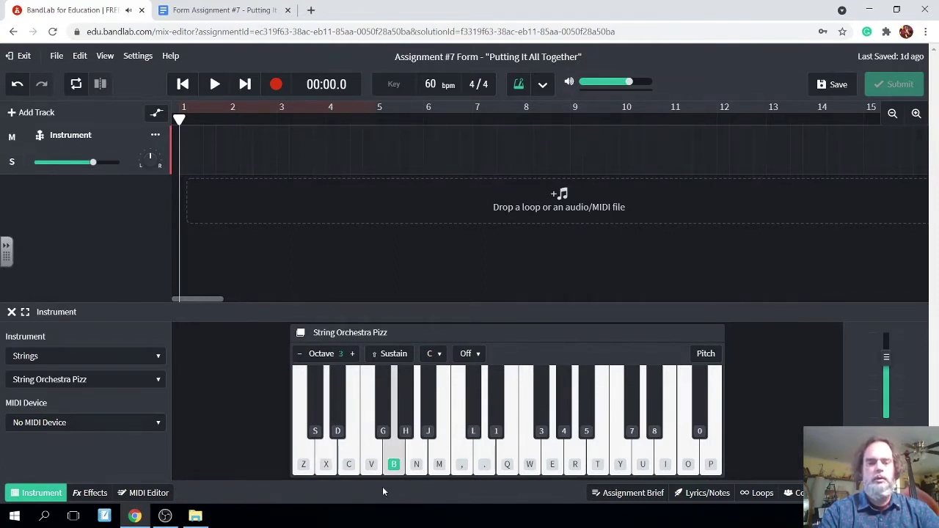
{"action": "key", "text": "n"}
{"action": "key", "text": "b"}
{"action": "key", "text": "x"}
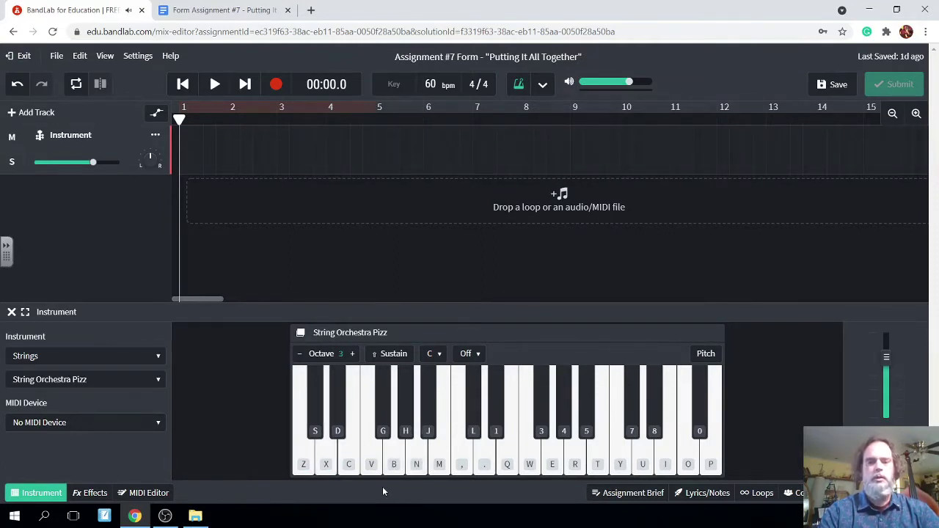
{"action": "key", "text": "comma"}
{"action": "key", "text": "period"}
{"action": "key", "text": "comma"}
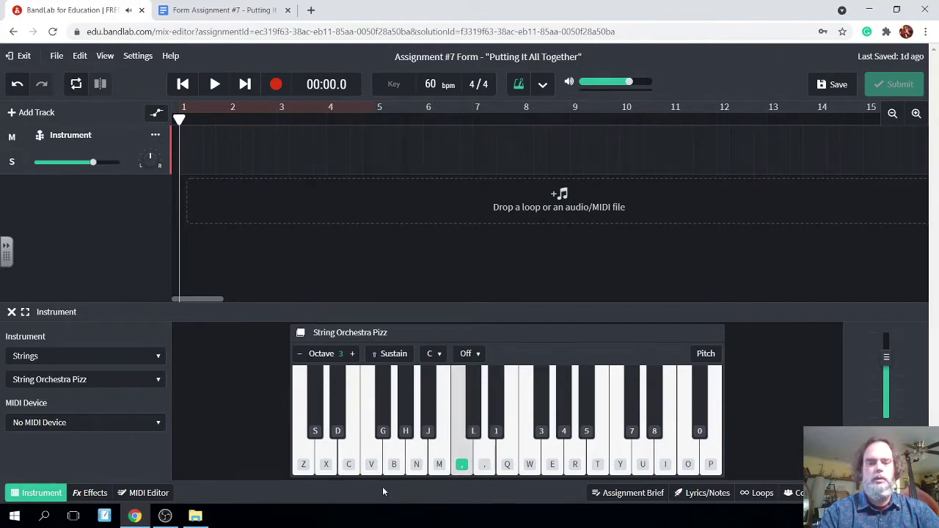
{"action": "key", "text": "z"}
{"action": "key", "text": "x"}
{"action": "key", "text": "n"}
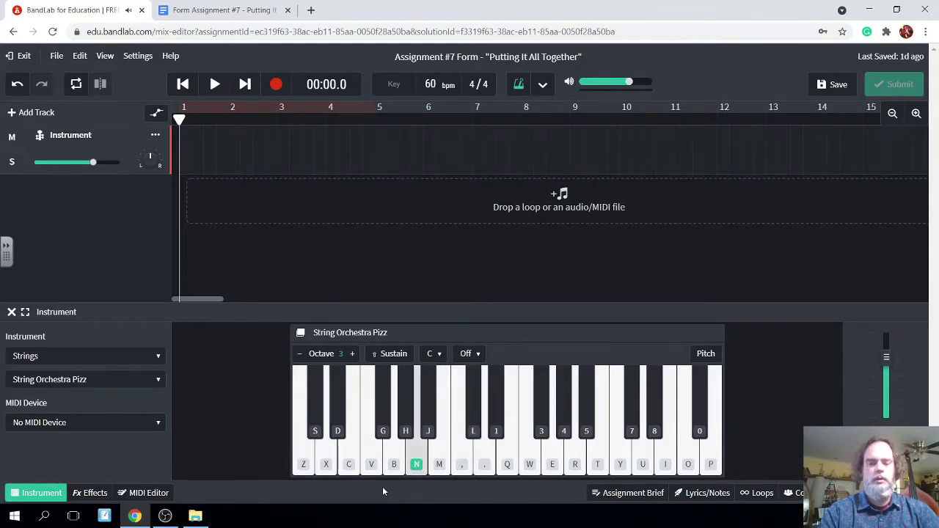
{"action": "key", "text": "b"}
{"action": "key", "text": "b"}
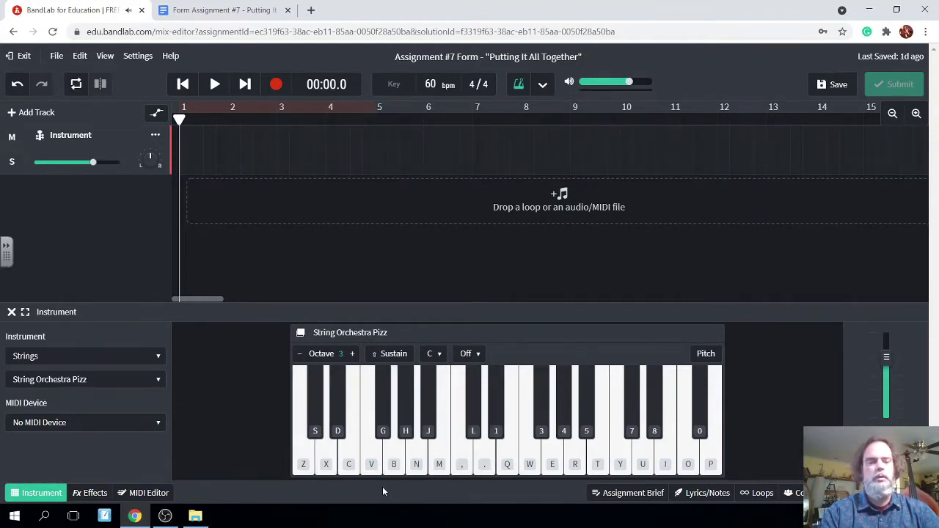
Step: Run through the pizzicato intro melody again and try an ending that moves between D4, C4 and G3
{"action": "key", "text": "b"}
{"action": "key", "text": "x"}
{"action": "key", "text": "b"}
{"action": "key", "text": "n"}
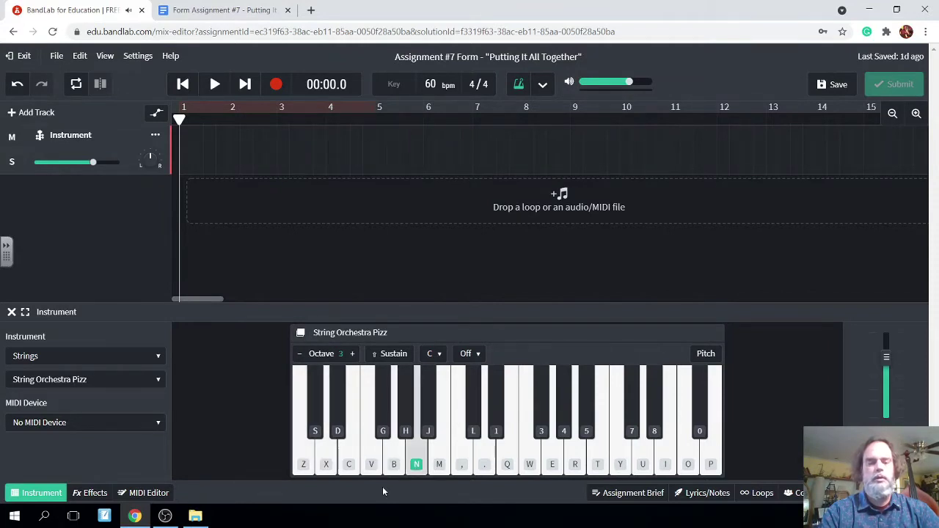
{"action": "key", "text": "b"}
{"action": "key", "text": "b"}
{"action": "key", "text": "b"}
{"action": "key", "text": "z"}
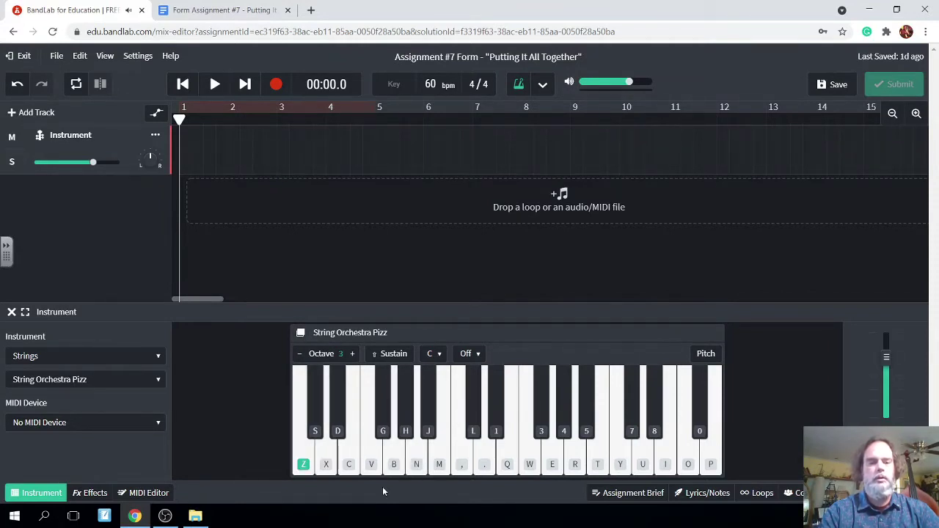
{"action": "key", "text": "x"}
{"action": "key", "text": "b"}
{"action": "key", "text": "period"}
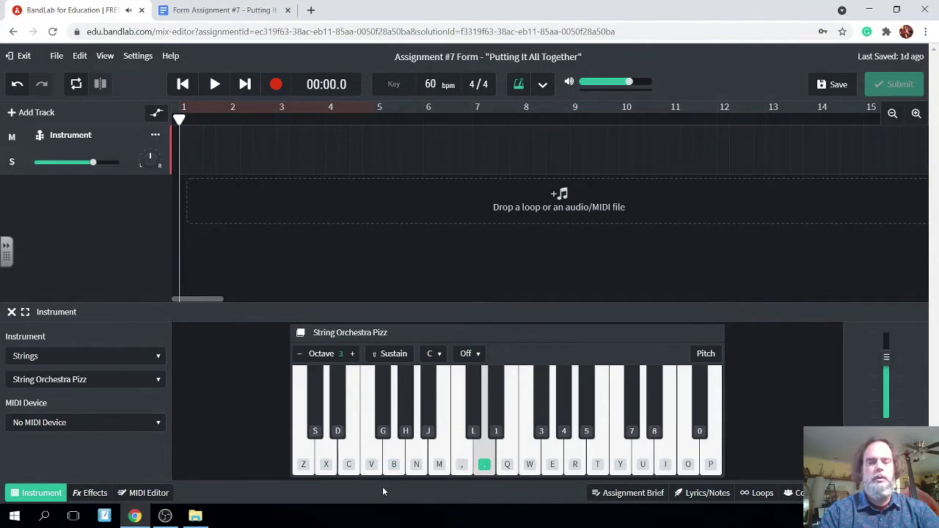
{"action": "key", "text": "comma"}
{"action": "key", "text": "comma"}
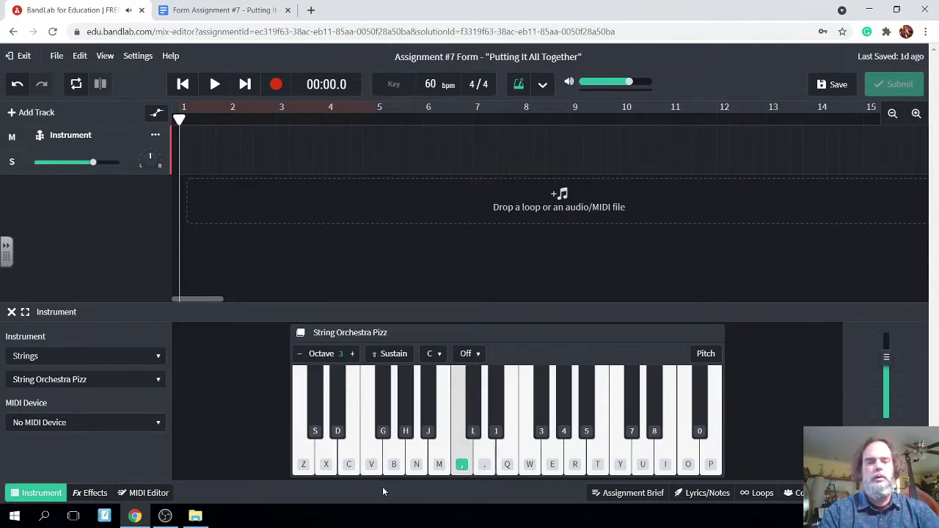
{"action": "key", "text": "b"}
{"action": "key", "text": "period"}
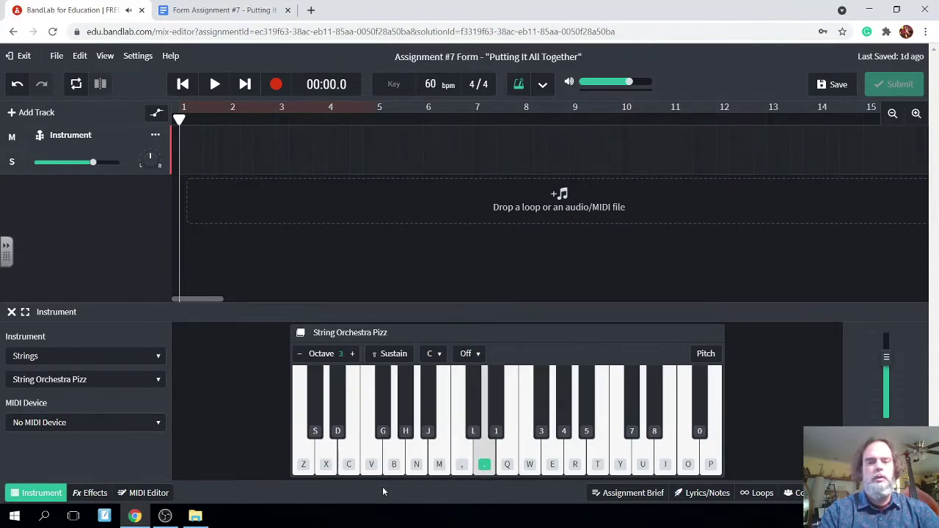
{"action": "key", "text": "comma"}
{"action": "key", "text": "b"}
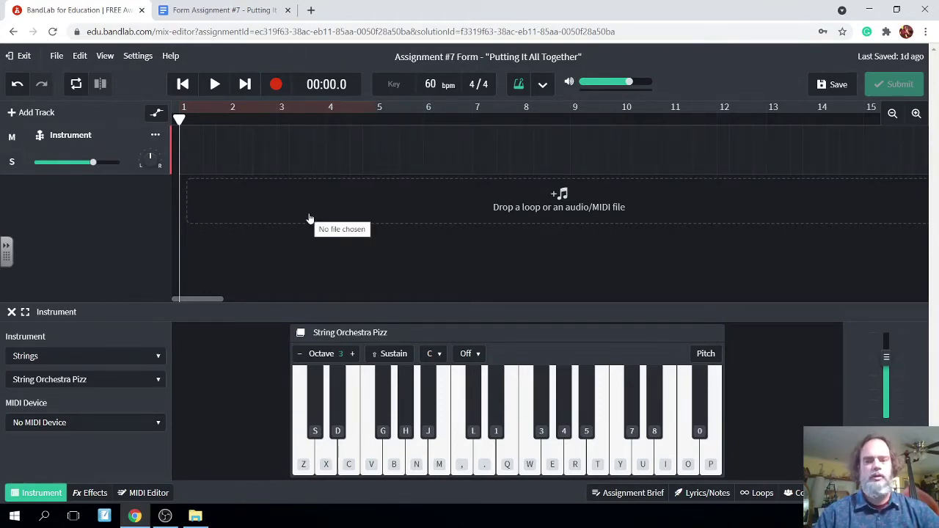
Step: Record a four-bar intro from bar 1 on the pizzicato track, repeating G3 with dips to C3 and D3, rising to D4 and closing on G3
{"action": "left_click", "coordinate": [275, 85]}
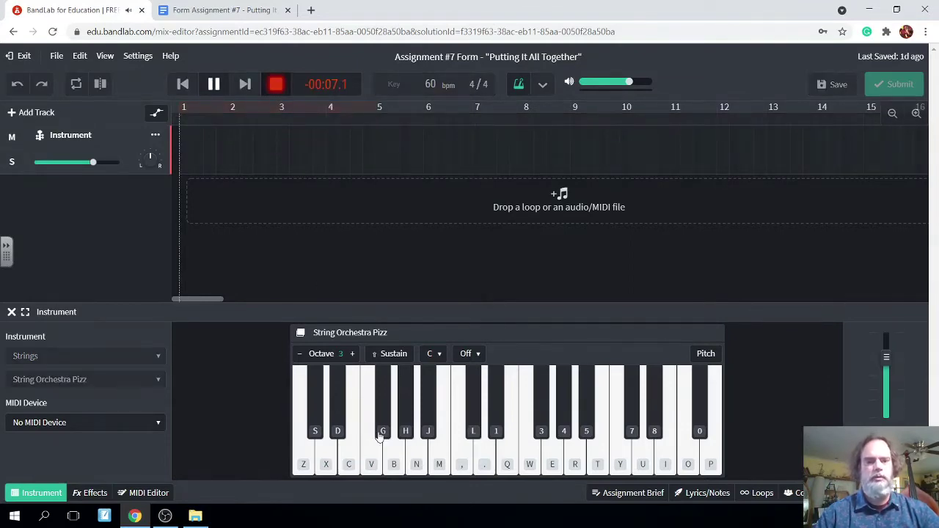
{"action": "left_click", "coordinate": [392, 454]}
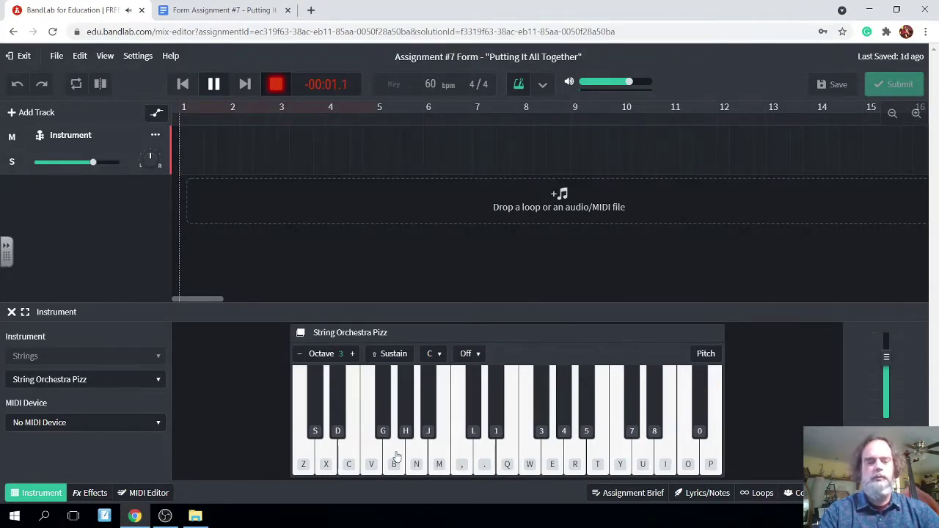
{"action": "left_click", "coordinate": [395, 456]}
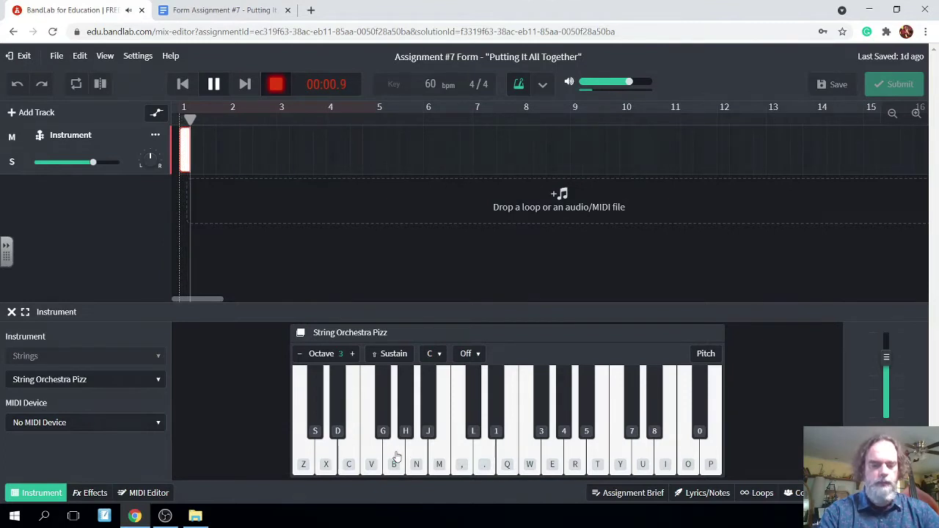
{"action": "key", "text": "b"}
{"action": "key", "text": "z"}
{"action": "key", "text": "x"}
{"action": "key", "text": "b"}
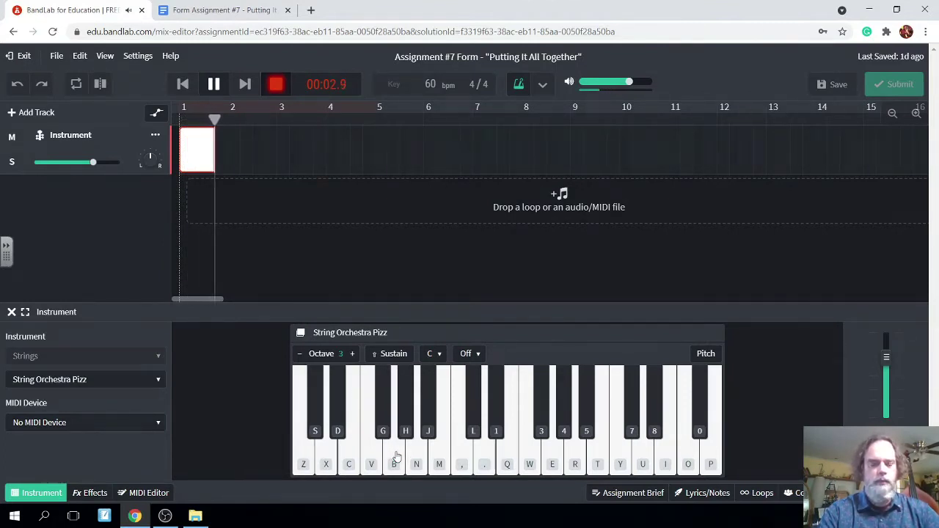
{"action": "key", "text": "b"}
{"action": "key", "text": "b"}
{"action": "key", "text": "b"}
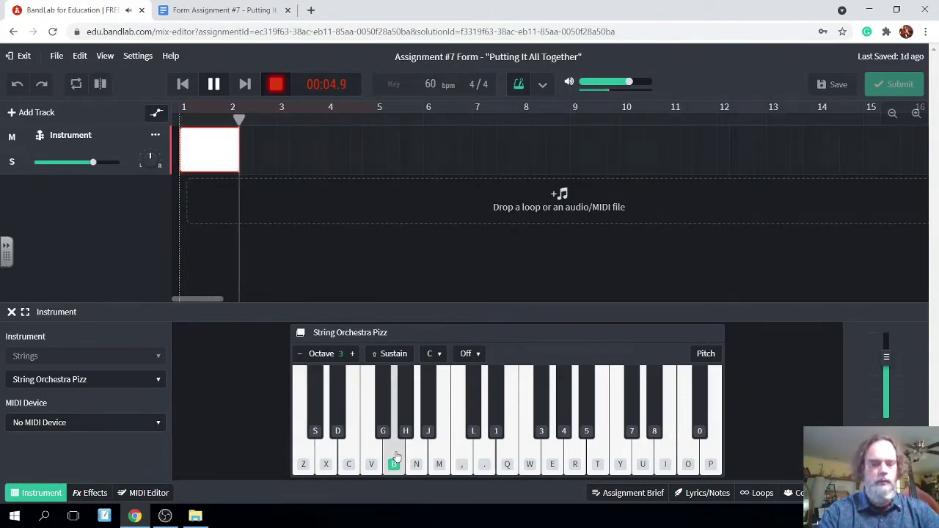
{"action": "key", "text": "z"}
{"action": "key", "text": "x"}
{"action": "key", "text": "b"}
{"action": "key", "text": "n"}
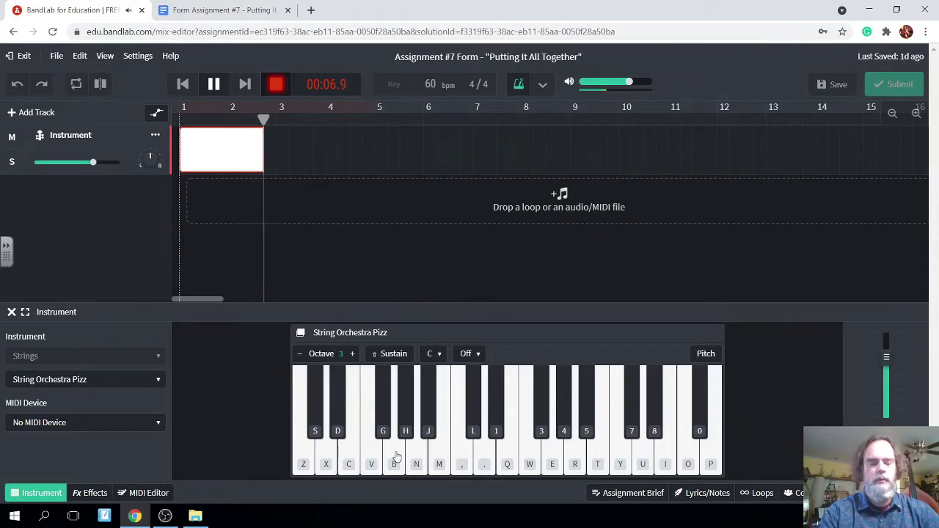
{"action": "key", "text": "b"}
{"action": "key", "text": "b"}
{"action": "key", "text": "b"}
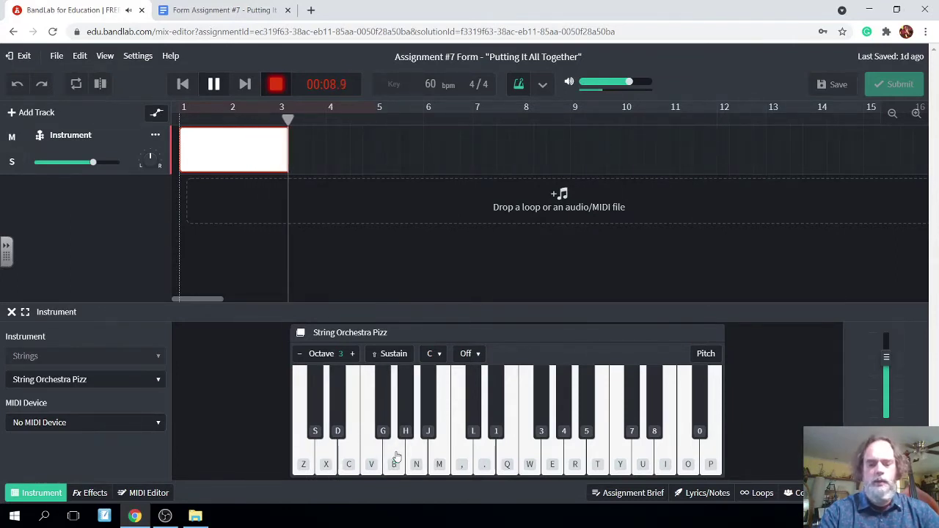
{"action": "key", "text": "b"}
{"action": "key", "text": "z"}
{"action": "key", "text": "x"}
{"action": "key", "text": "b"}
{"action": "key", "text": "n"}
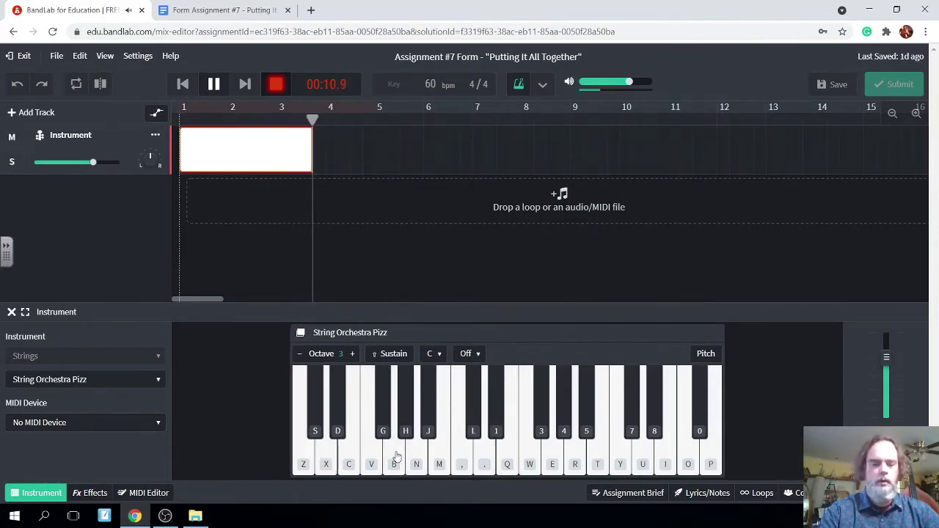
{"action": "key", "text": "b"}
{"action": "key", "text": "period"}
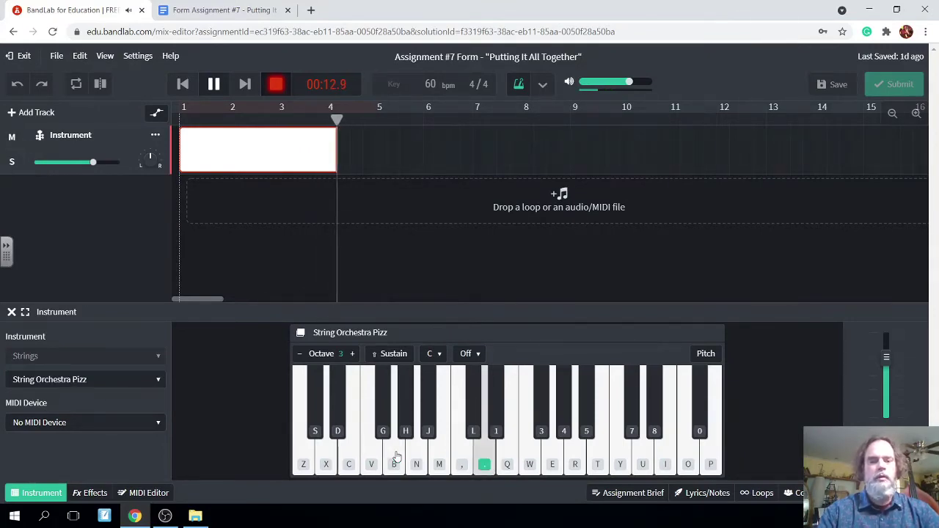
{"action": "key", "text": "b"}
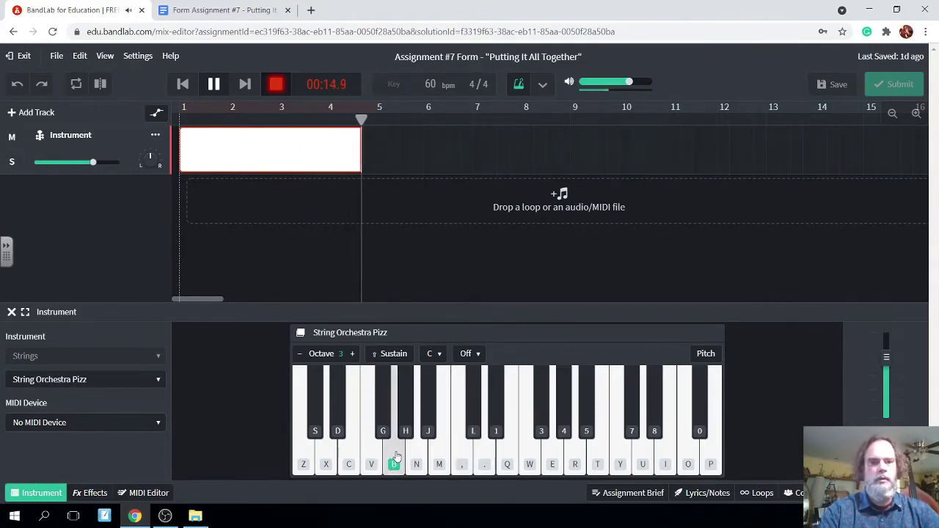
{"action": "left_click", "coordinate": [213, 85]}
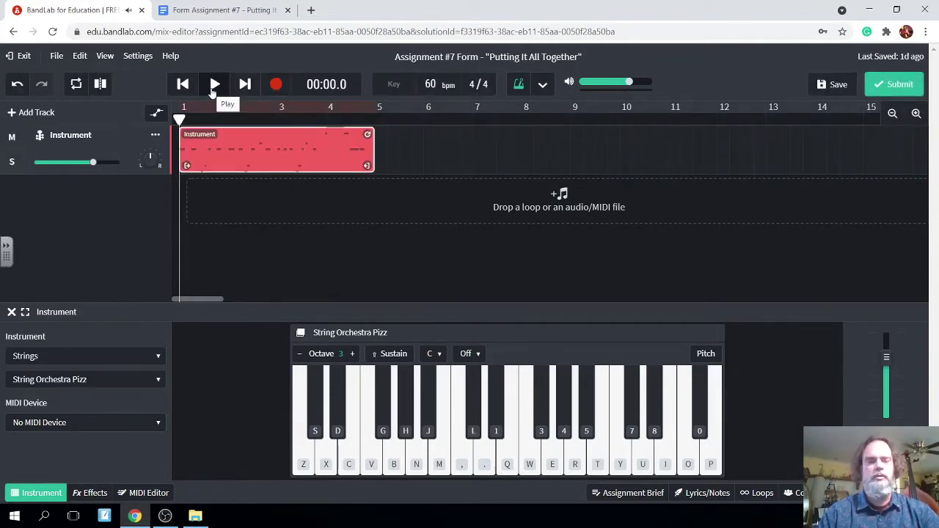
Step: Show the assignment brief beside the timeline to check the requirements for the intro and track 2
{"action": "left_click", "coordinate": [629, 493]}
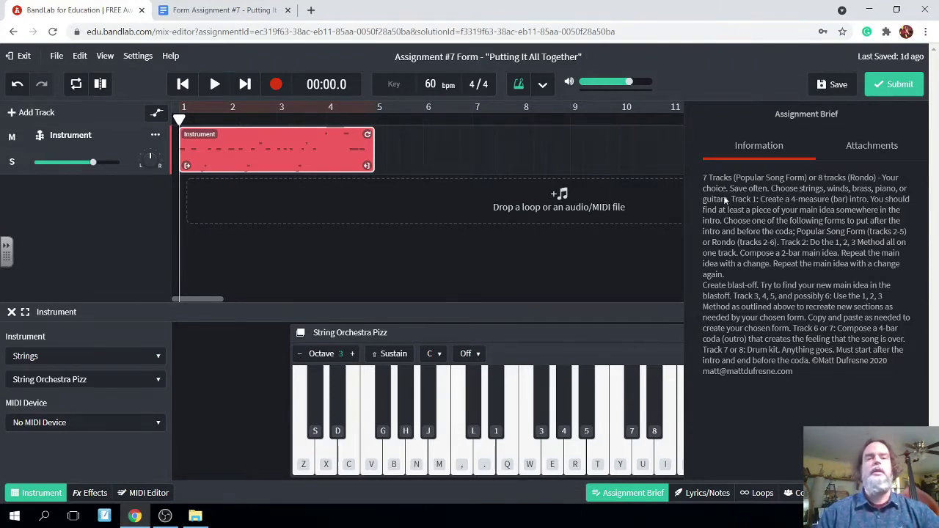
{"action": "left_click", "coordinate": [423, 207]}
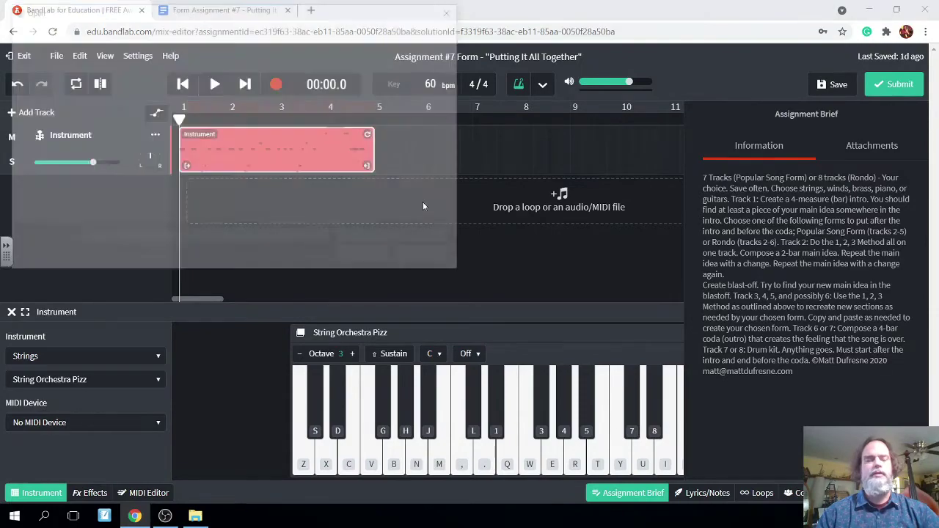
{"action": "left_click", "coordinate": [456, 11]}
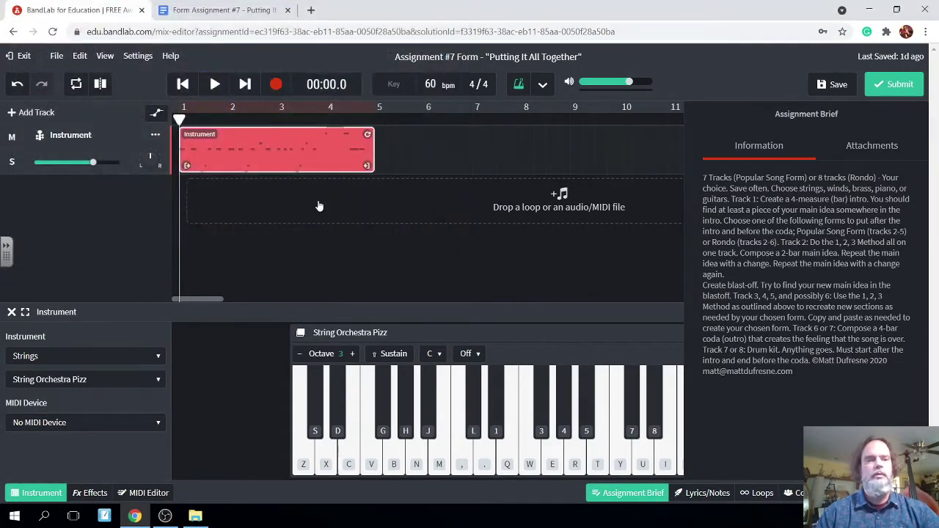
Step: Add a second instrument track and play the recorded intro through to the start of bar 5
{"action": "left_click", "coordinate": [10, 112]}
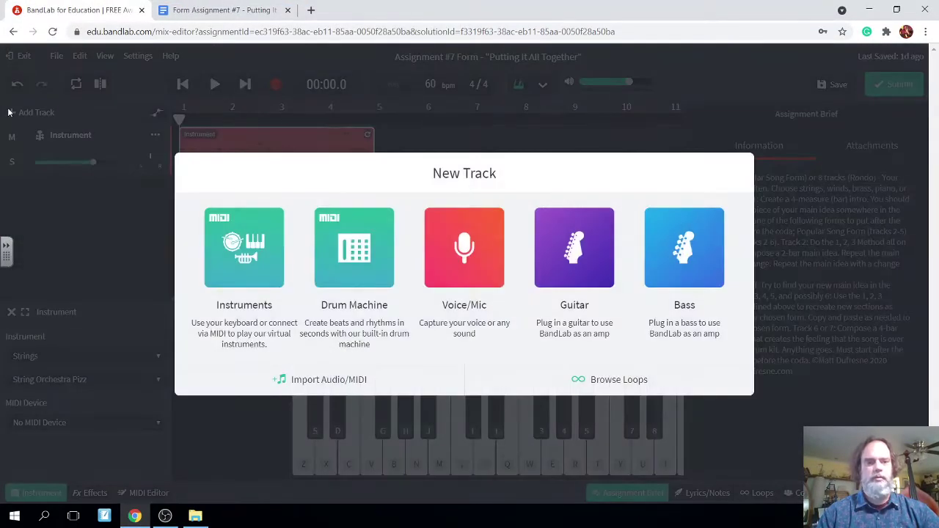
{"action": "left_click", "coordinate": [236, 258]}
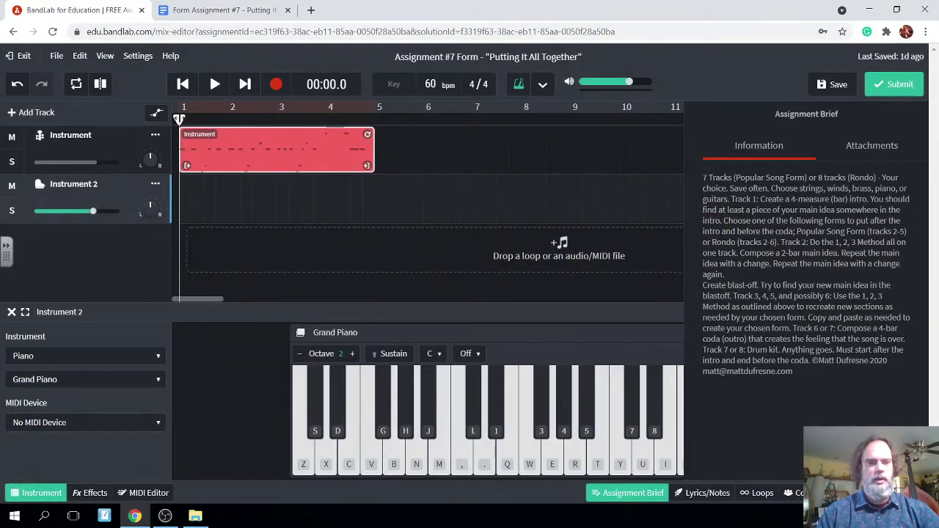
{"action": "key", "text": "space"}
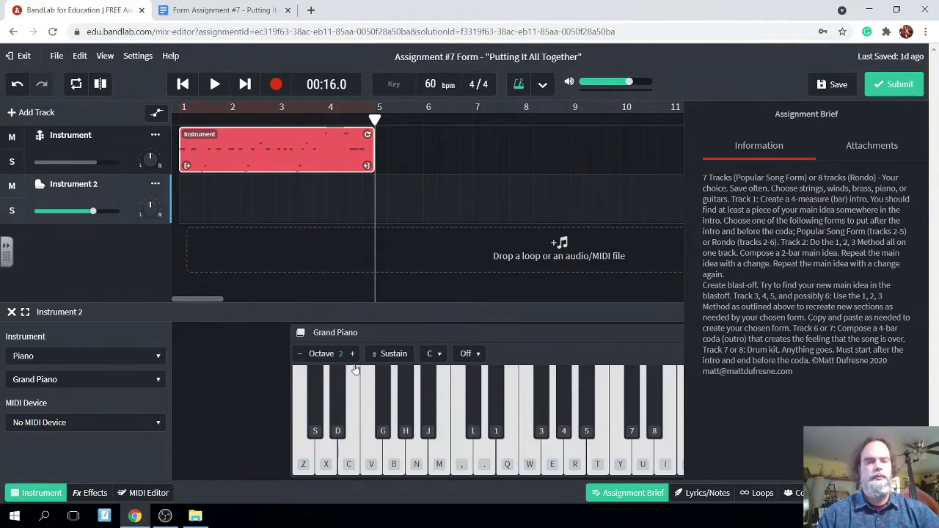
Step: Change the second track's instrument to the Flute from the Winds category and raise its keyboard to octave 5
{"action": "left_click", "coordinate": [157, 357]}
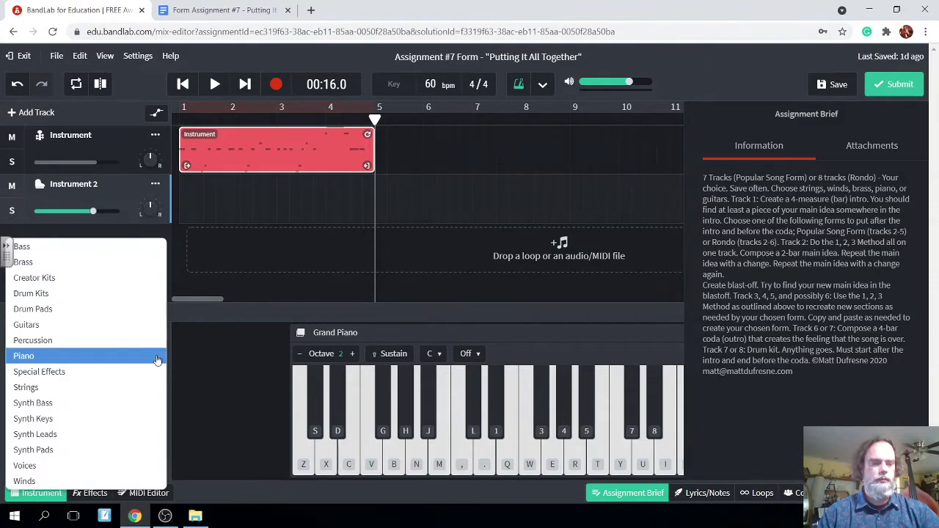
{"action": "left_click", "coordinate": [99, 480]}
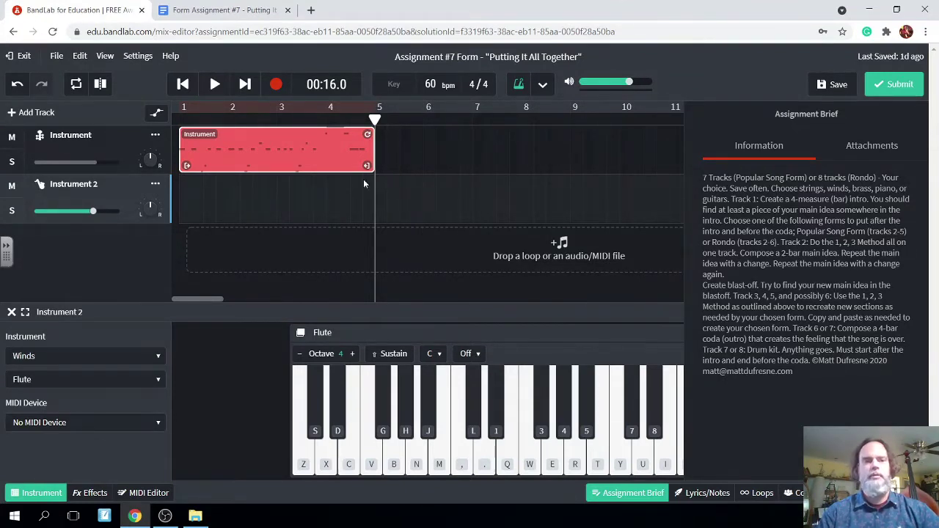
{"action": "left_click", "coordinate": [394, 459]}
{"action": "left_click", "coordinate": [395, 459]}
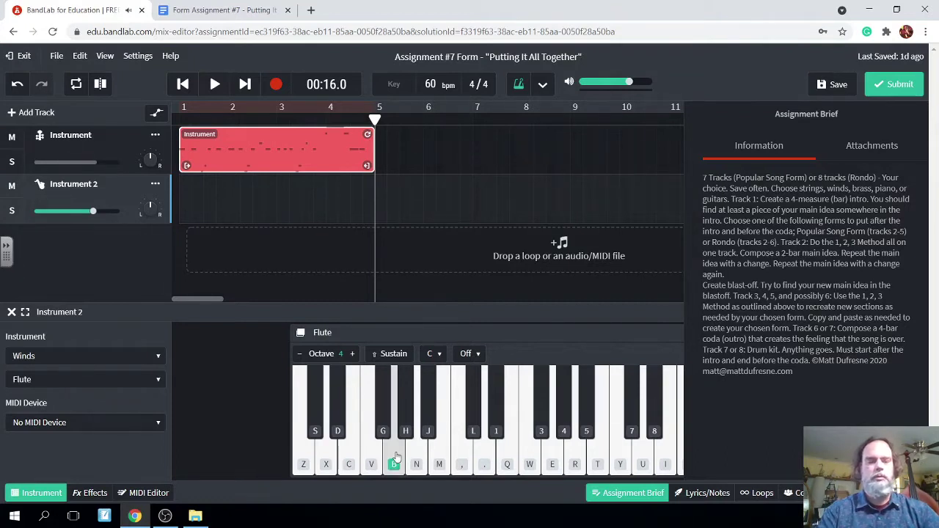
{"action": "left_click", "coordinate": [351, 354]}
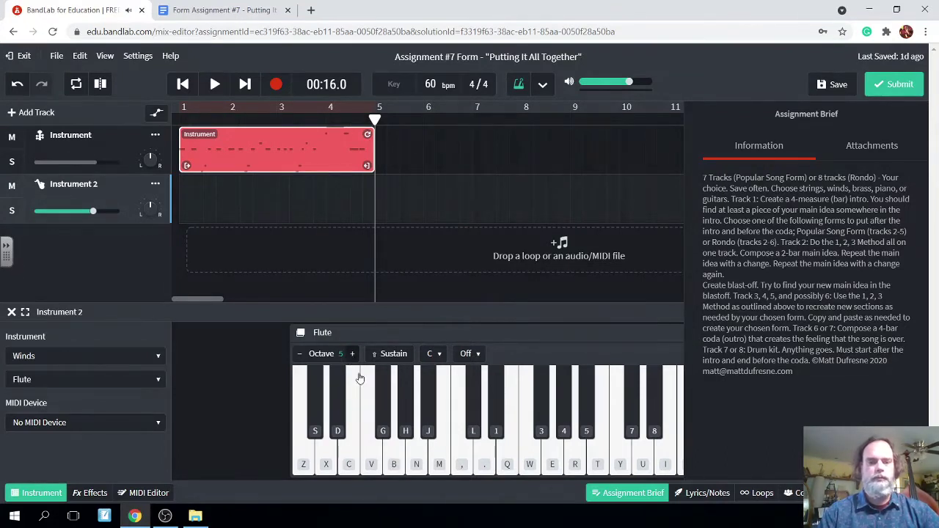
Step: Rehearse the main idea on the flute keyboard, centred on G with dips to C and D, reaching up to high C and D, and returning through A
{"action": "key", "text": "b"}
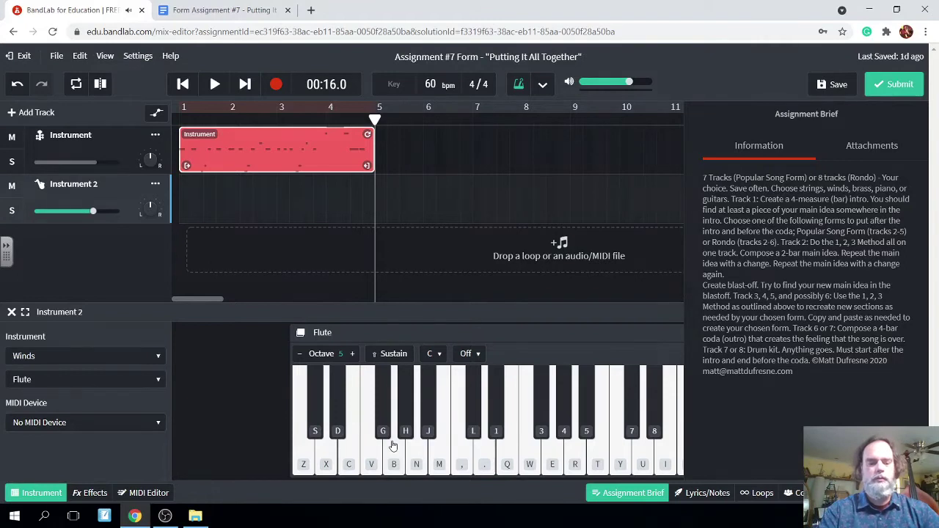
{"action": "key", "text": "b"}
{"action": "key", "text": "z"}
{"action": "key", "text": "x"}
{"action": "key", "text": "b"}
{"action": "key", "text": "b"}
{"action": "key", "text": "n"}
{"action": "key", "text": "b"}
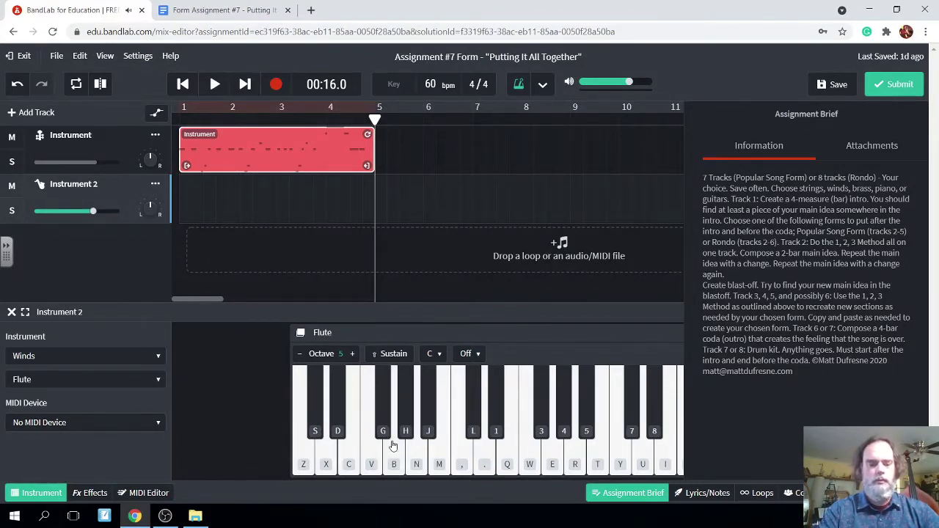
{"action": "key", "text": "b"}
{"action": "key", "text": "b"}
{"action": "key", "text": "z"}
{"action": "key", "text": "x"}
{"action": "key", "text": "comma"}
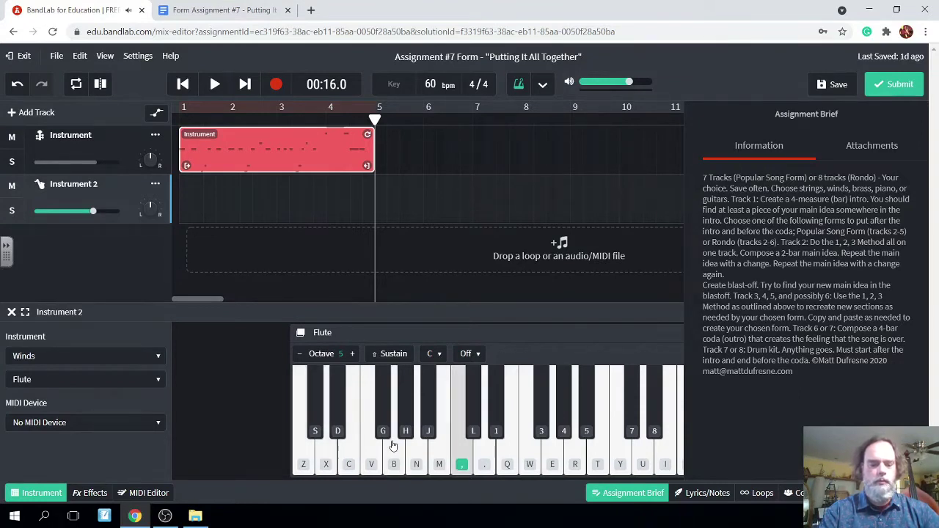
{"action": "key", "text": "period"}
{"action": "key", "text": "n"}
{"action": "key", "text": "b"}
{"action": "key", "text": "b"}
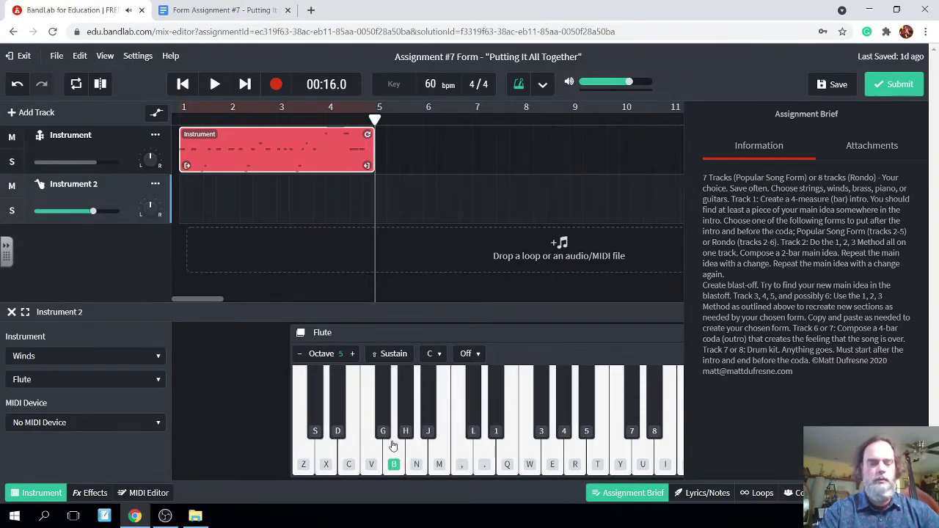
{"action": "key", "text": "b"}
{"action": "key", "text": "b"}
{"action": "key", "text": "x"}
{"action": "key", "text": "b"}
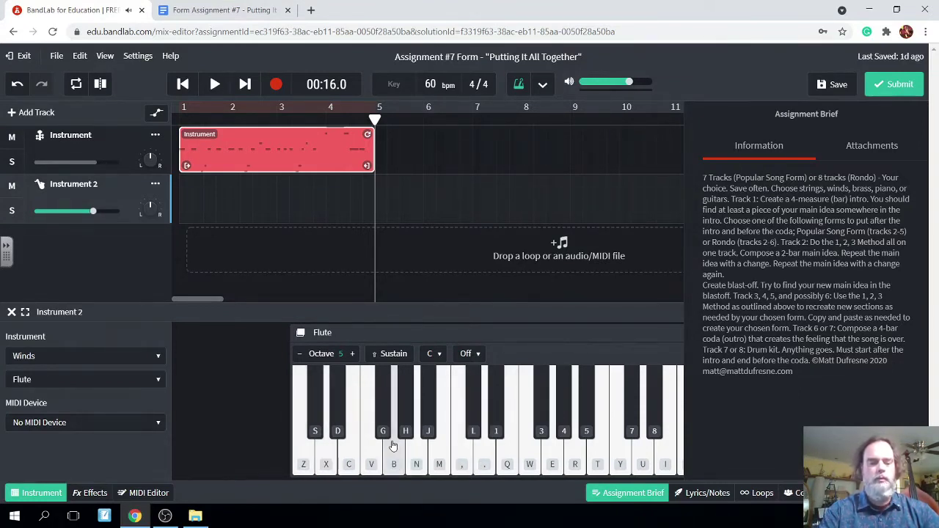
{"action": "key", "text": "n"}
{"action": "key", "text": "b"}
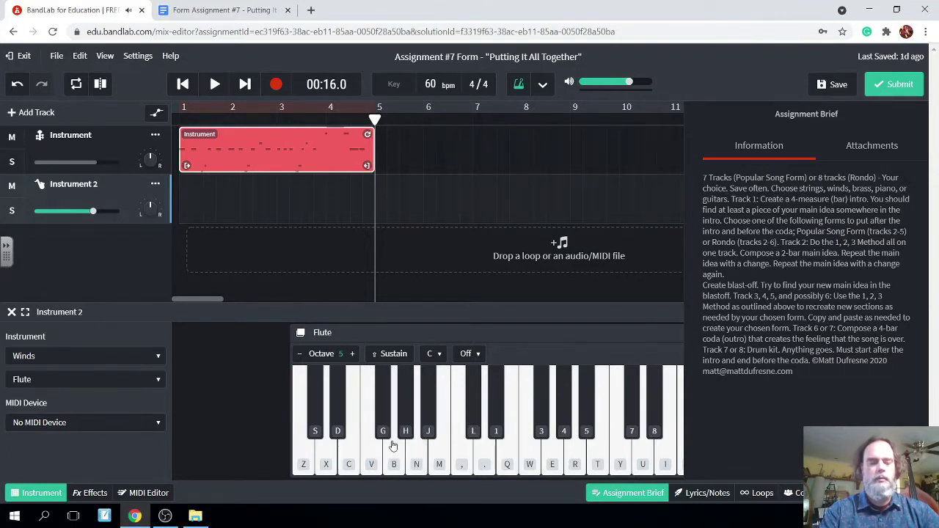
{"action": "key", "text": "b"}
{"action": "key", "text": "b"}
{"action": "key", "text": "z"}
{"action": "key", "text": "x"}
{"action": "key", "text": "comma"}
{"action": "key", "text": "b"}
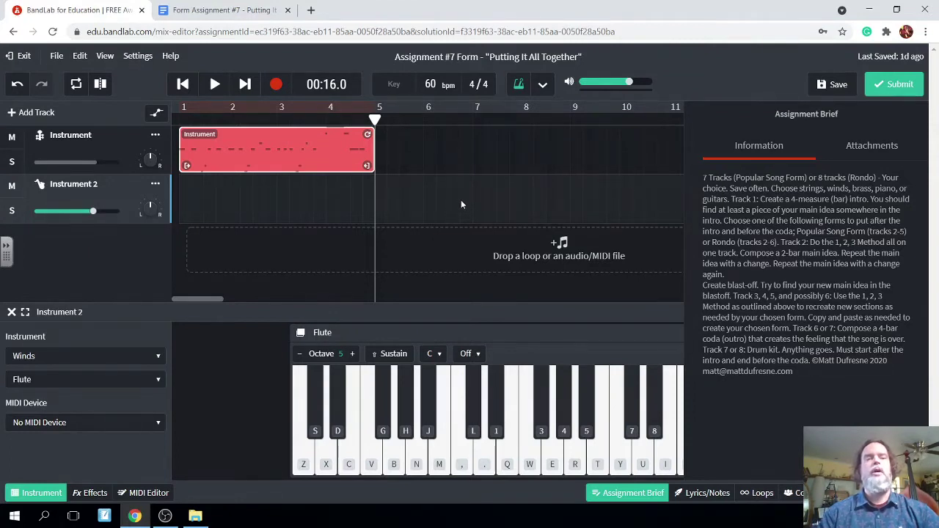
Step: Record the two-bar flute main idea on track 2 from bar 5, repeating G with dips to C and a step to A, and save the project
{"action": "left_click", "coordinate": [275, 84]}
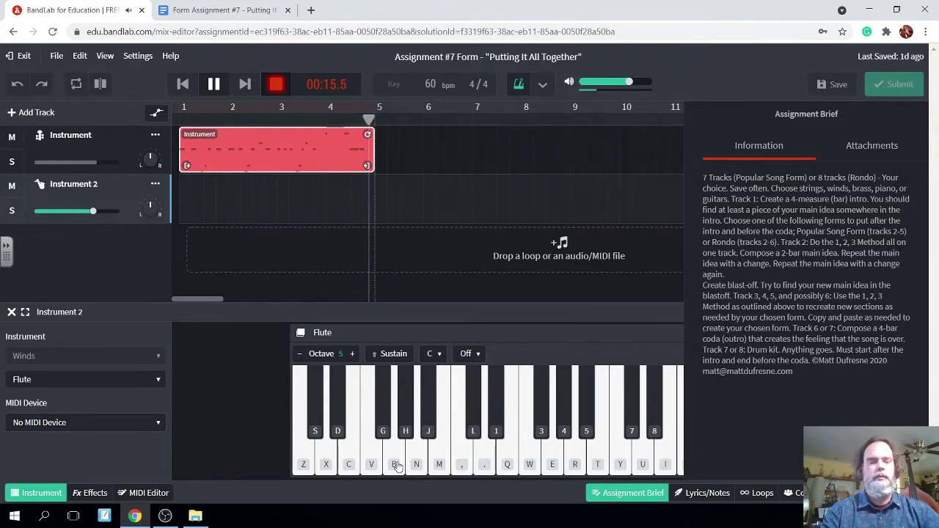
{"action": "left_click", "coordinate": [395, 463]}
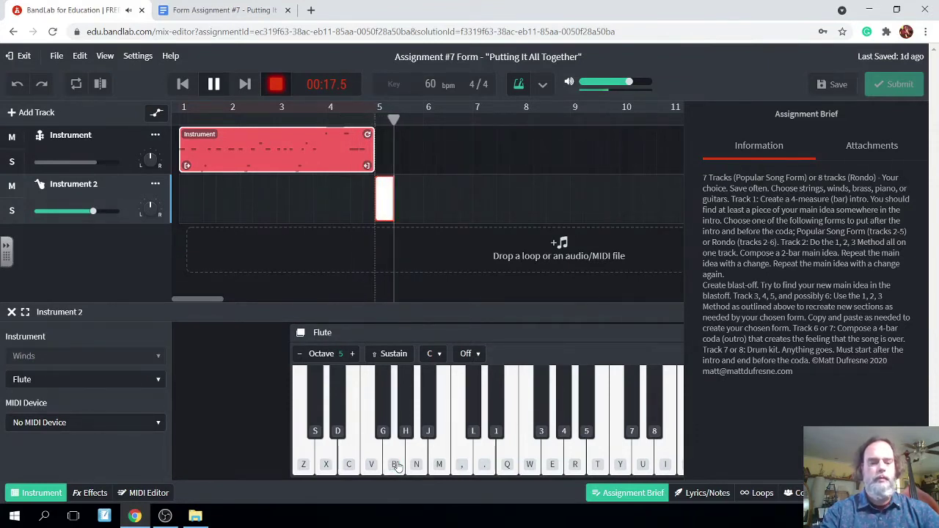
{"action": "key", "text": "z"}
{"action": "key", "text": "n"}
{"action": "left_click", "coordinate": [395, 463]}
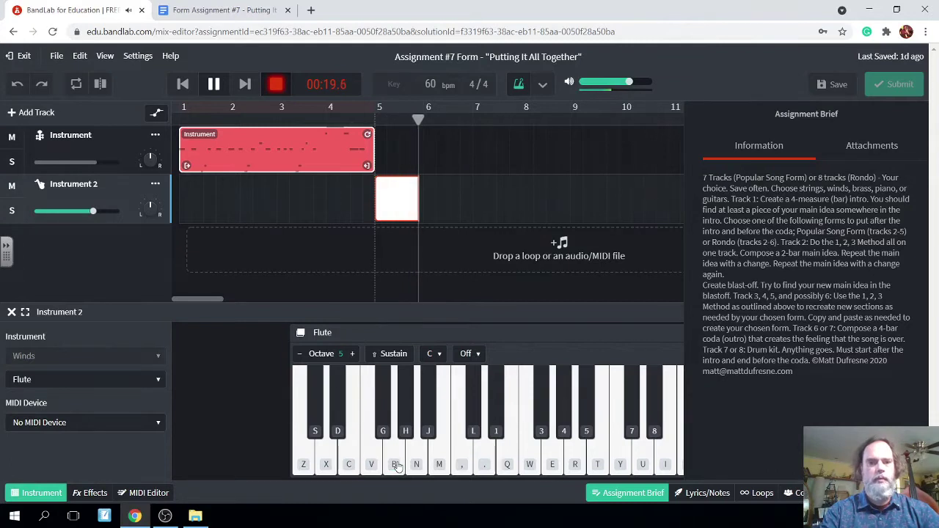
{"action": "left_click", "coordinate": [395, 464]}
{"action": "left_click", "coordinate": [395, 463]}
{"action": "key", "text": "z"}
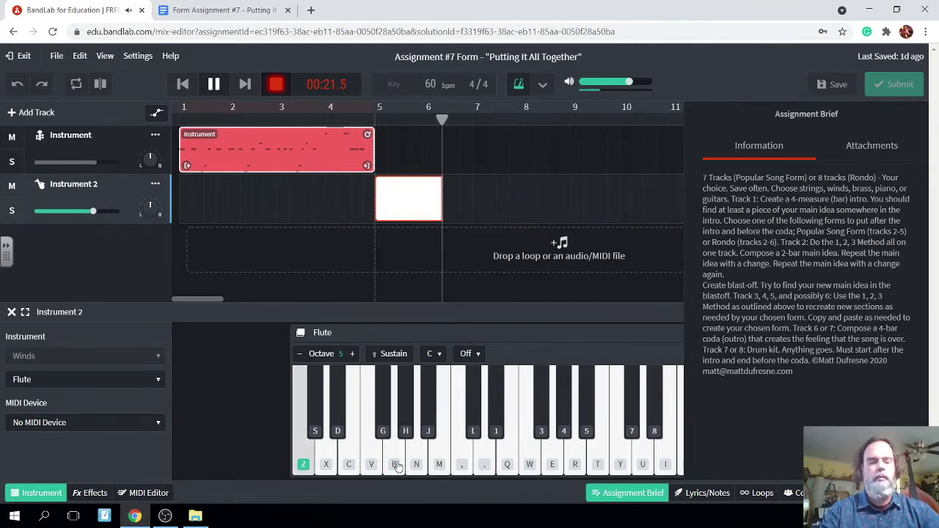
{"action": "left_click", "coordinate": [394, 464]}
{"action": "left_click", "coordinate": [395, 463]}
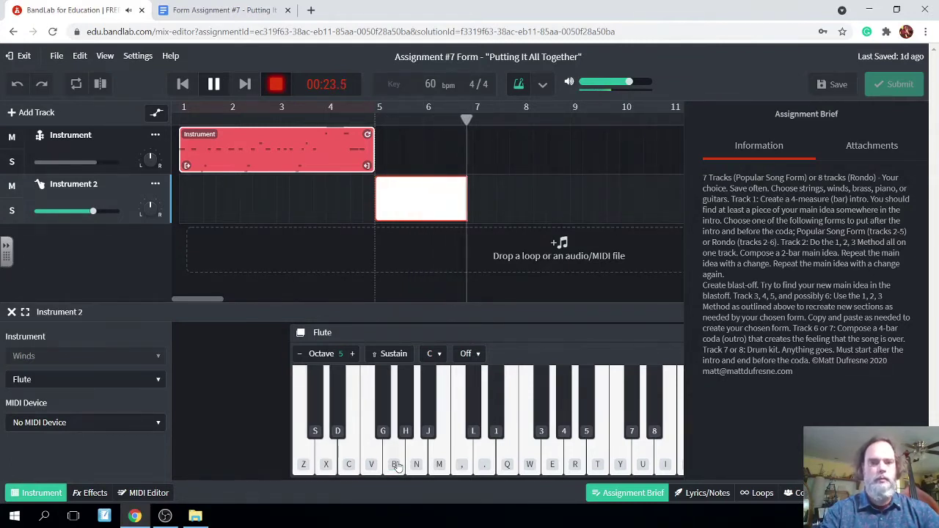
{"action": "key", "text": "space"}
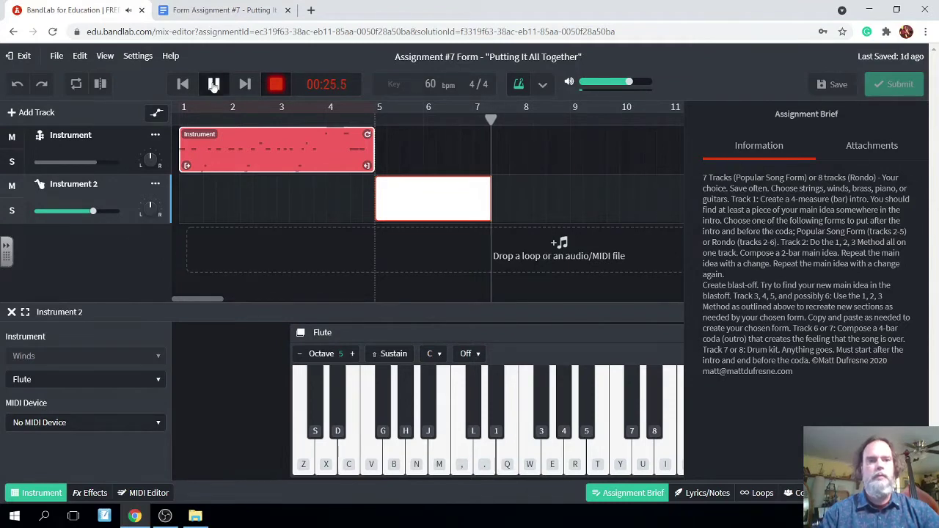
{"action": "left_click", "coordinate": [825, 90]}
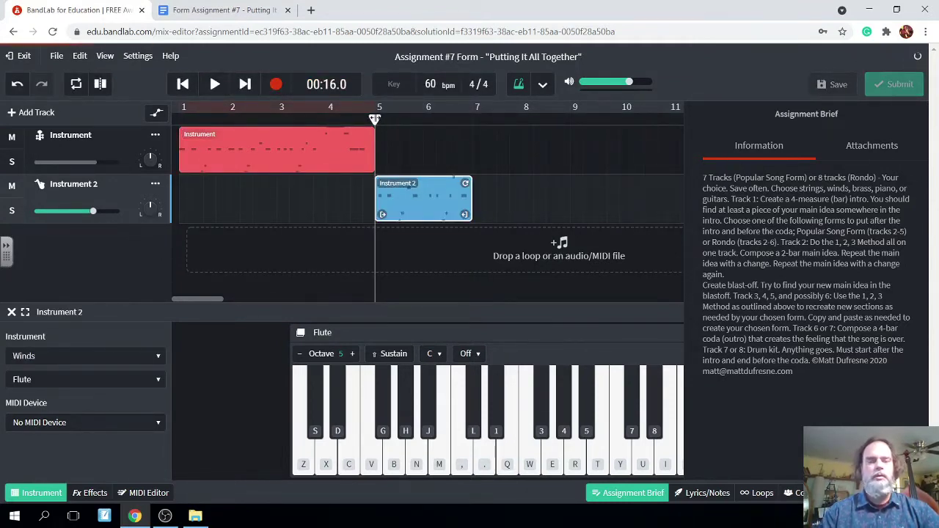
Step: Move the playhead to the start of bar 7 and rehearse a changed repeat of the flute idea on G, A, C and D
{"action": "left_click_drag", "start_coordinate": [374, 119], "coordinate": [475, 138]}
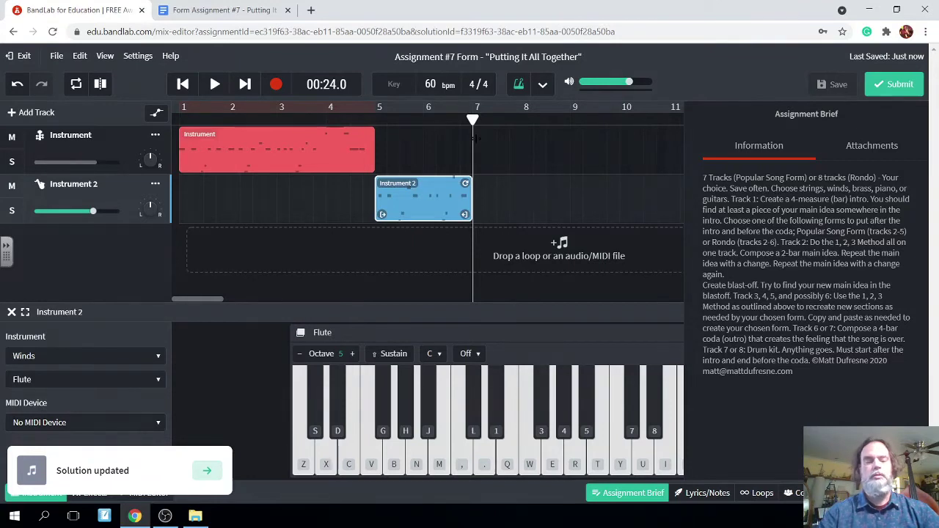
{"action": "left_click", "coordinate": [490, 205]}
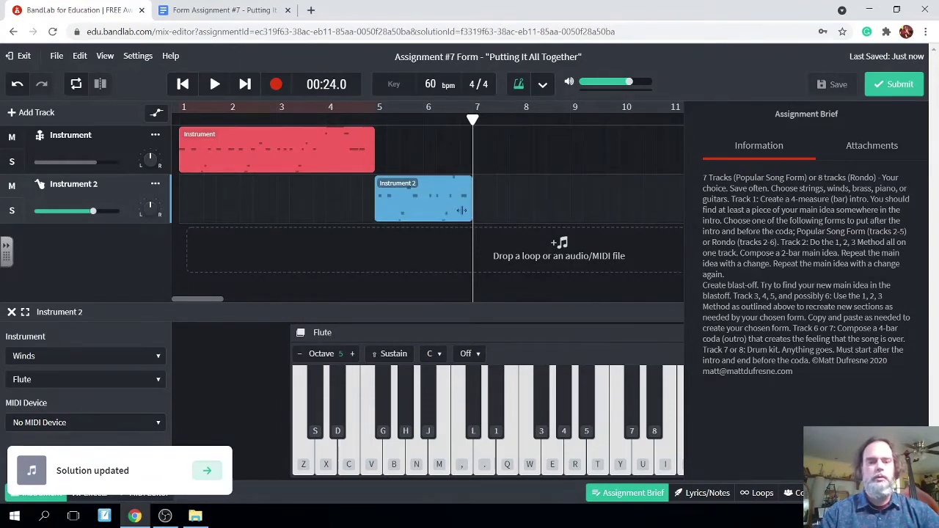
{"action": "left_click", "coordinate": [393, 462]}
{"action": "left_click", "coordinate": [393, 462]}
{"action": "left_click", "coordinate": [393, 464]}
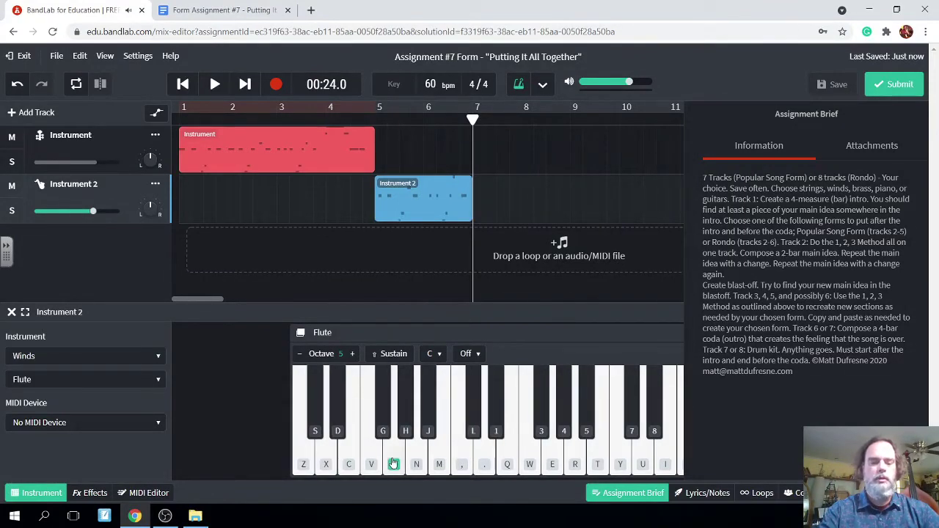
{"action": "key", "text": "n"}
{"action": "left_click", "coordinate": [393, 464]}
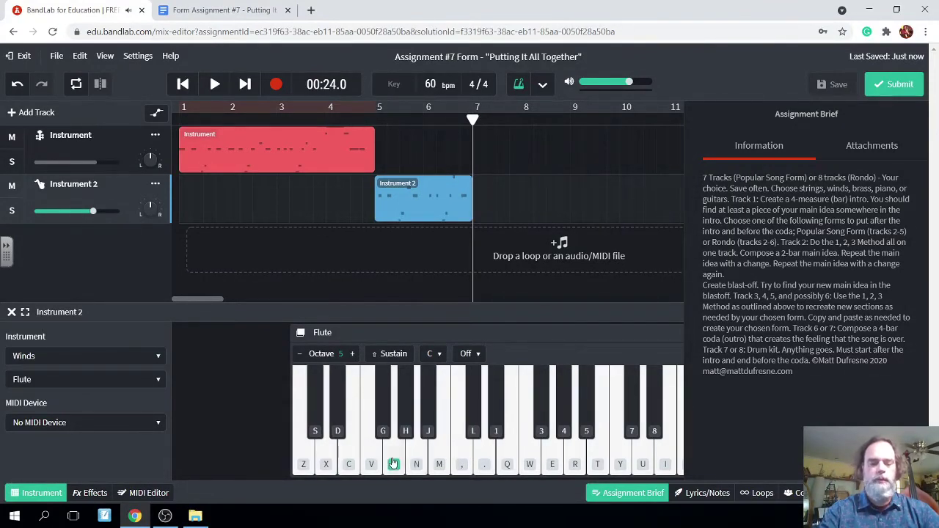
{"action": "left_click", "coordinate": [393, 463]}
{"action": "left_click", "coordinate": [394, 463]}
{"action": "key", "text": "z"}
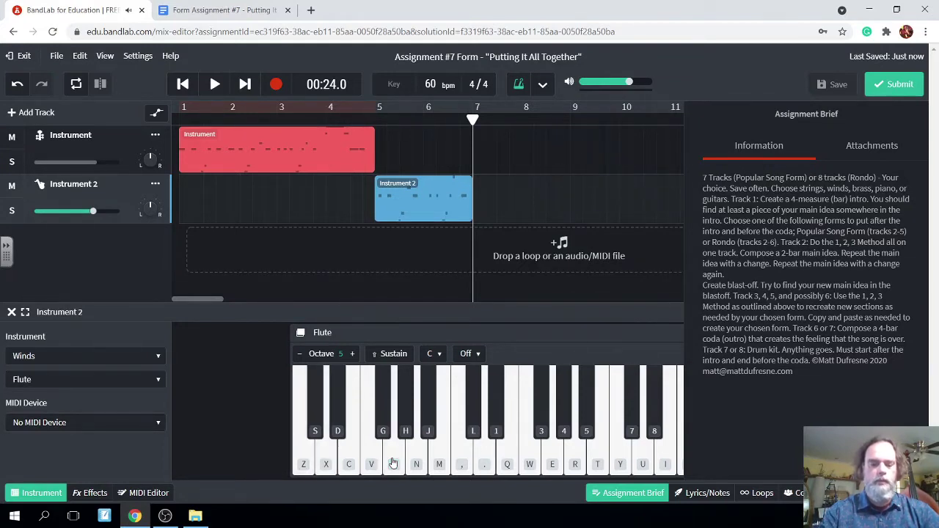
{"action": "key", "text": "x"}
{"action": "key", "text": "period"}
{"action": "key", "text": "n"}
{"action": "left_click", "coordinate": [393, 464]}
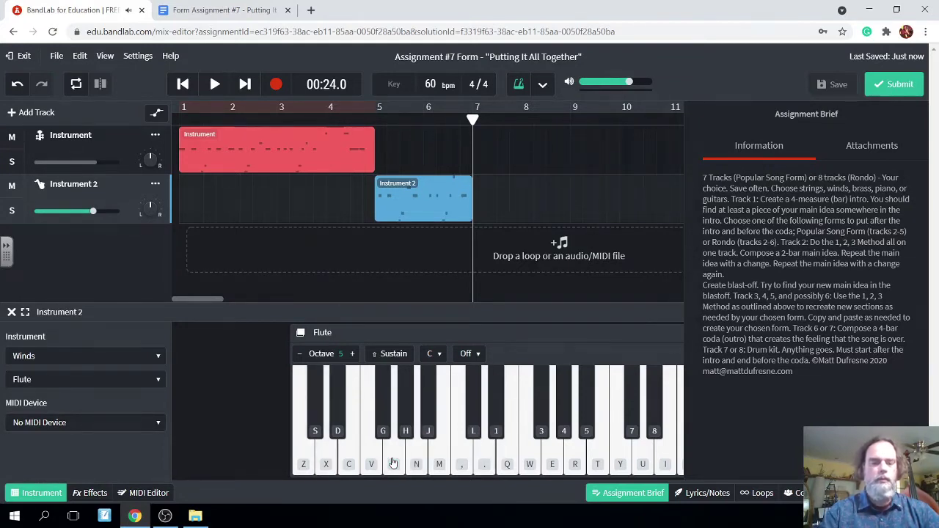
Step: Record the changed flute repeat over bars 7 and 8, adding low D and a rise to high C and D before A and G, and save
{"action": "left_click", "coordinate": [275, 84]}
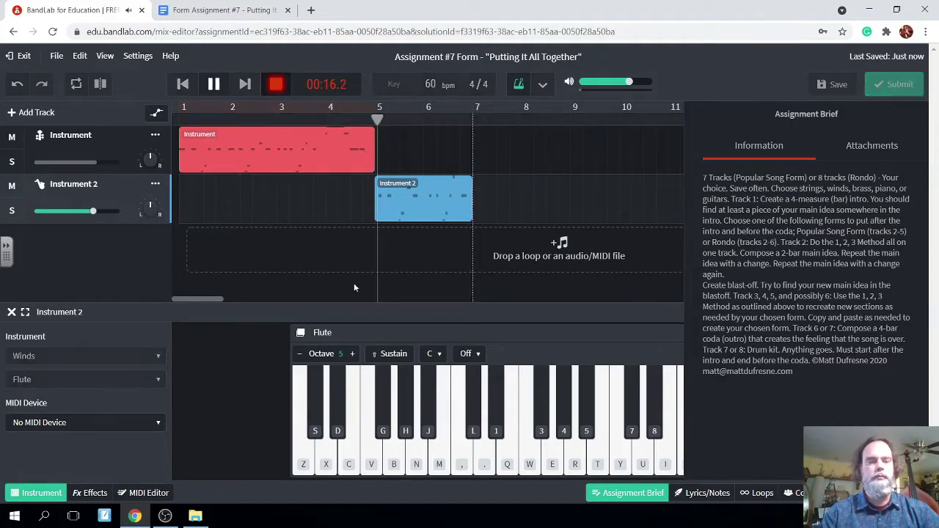
{"action": "left_click", "coordinate": [393, 463]}
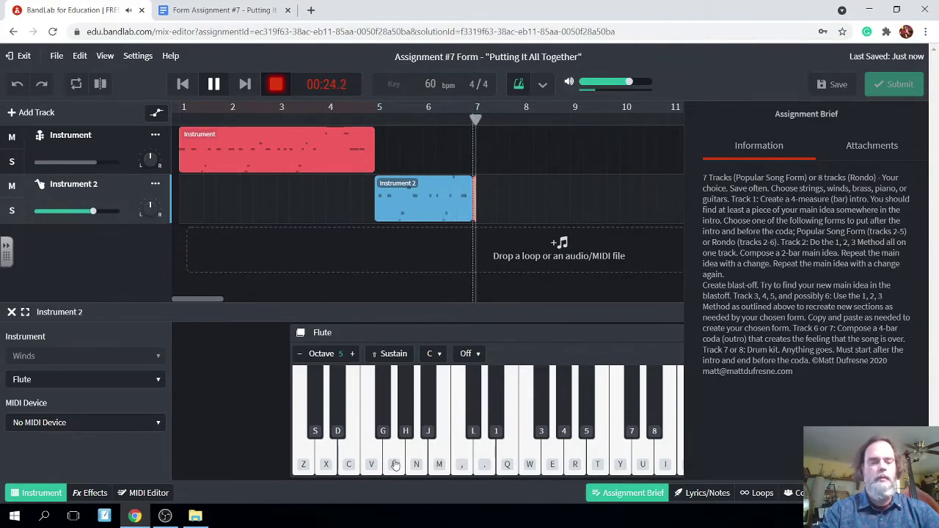
{"action": "left_click", "coordinate": [394, 463]}
{"action": "key", "text": "z"}
{"action": "key", "text": "x"}
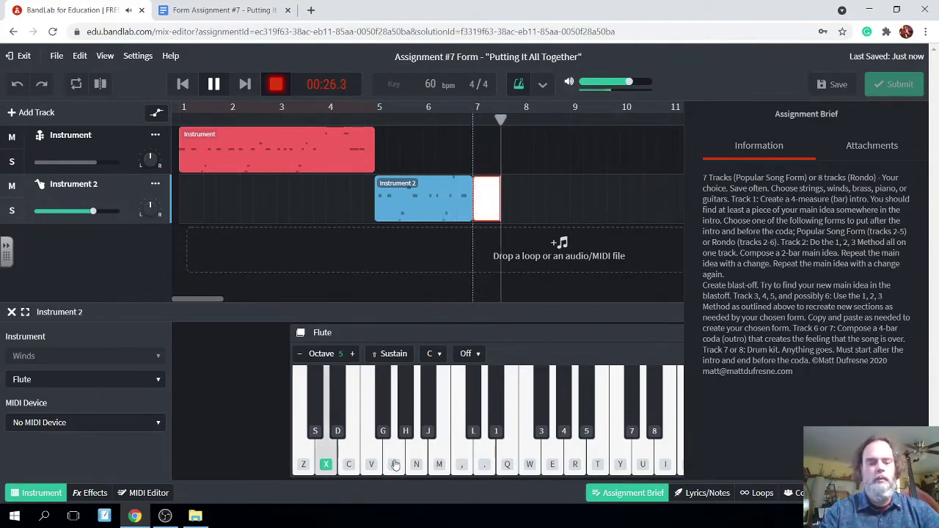
{"action": "key", "text": "n"}
{"action": "key", "text": "b"}
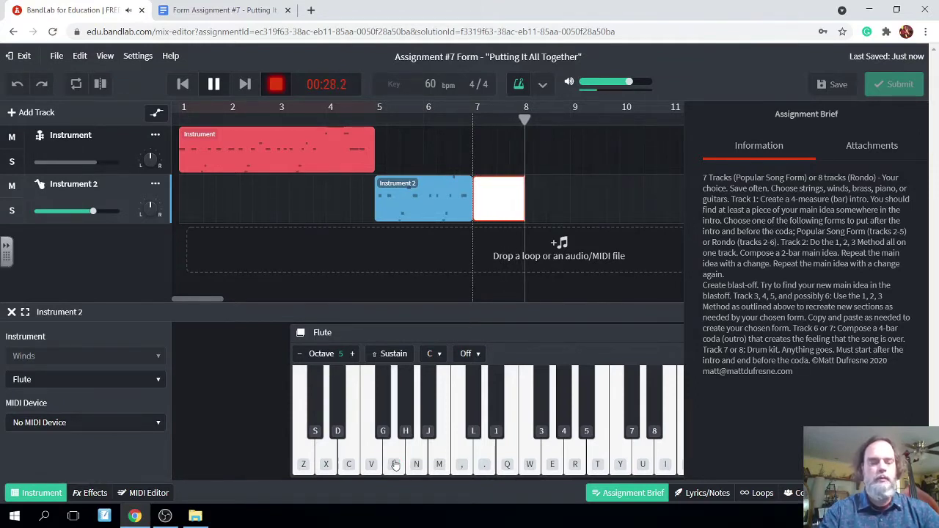
{"action": "key", "text": "b"}
{"action": "key", "text": "b"}
{"action": "key", "text": "z"}
{"action": "key", "text": "comma"}
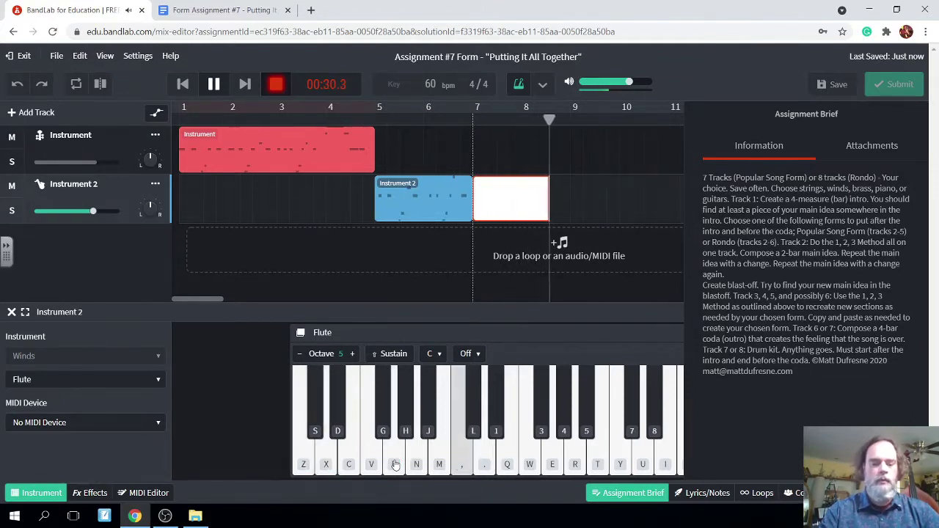
{"action": "key", "text": "period"}
{"action": "key", "text": "n"}
{"action": "key", "text": "b"}
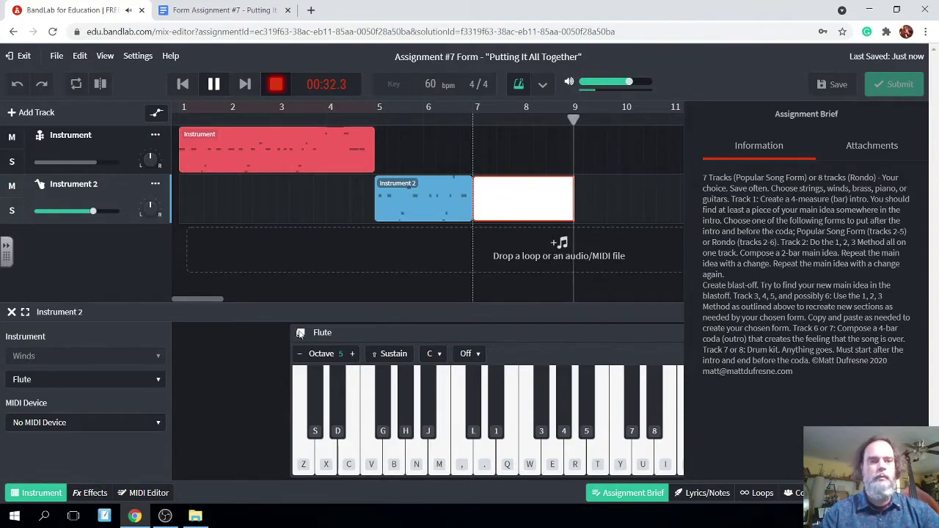
{"action": "left_click", "coordinate": [212, 84]}
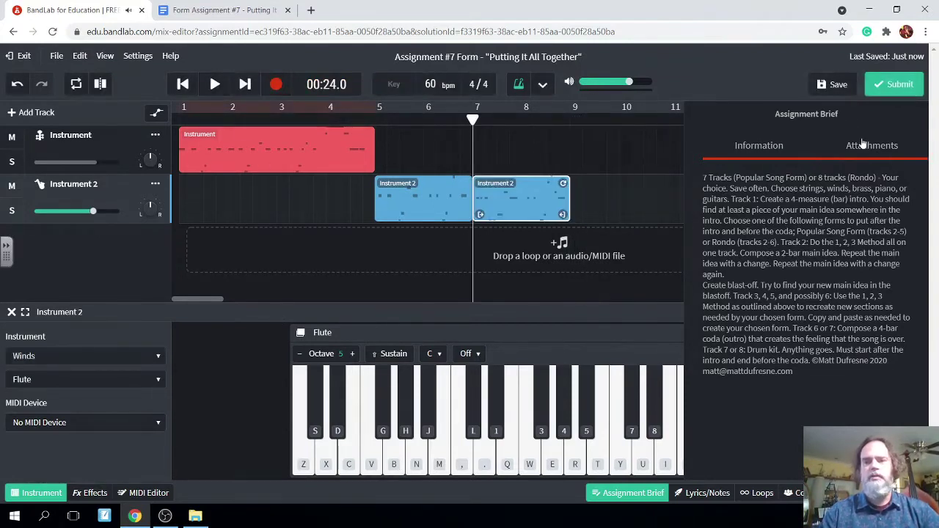
{"action": "left_click", "coordinate": [836, 86]}
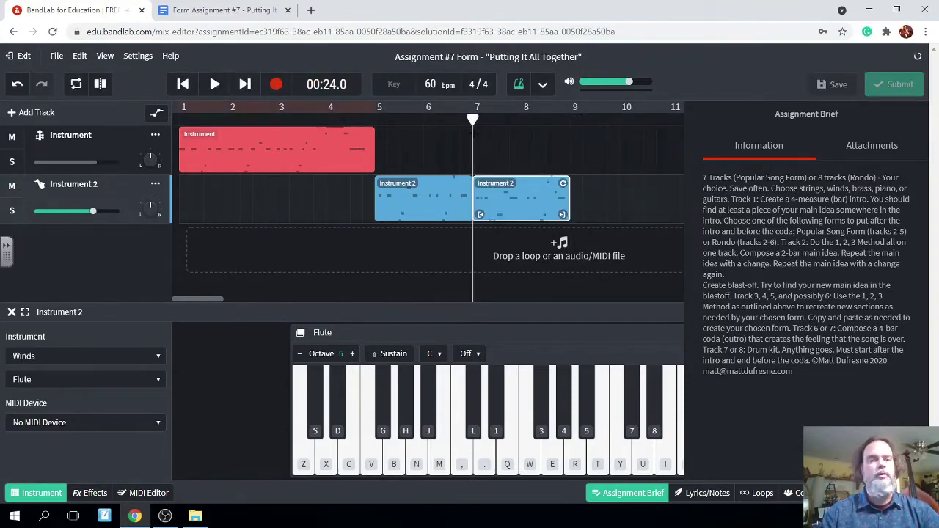
Step: Move the playhead to the start of bar 9 and rehearse a second variation of the flute idea using G, C and D
{"action": "left_click_drag", "start_coordinate": [472, 119], "coordinate": [571, 120]}
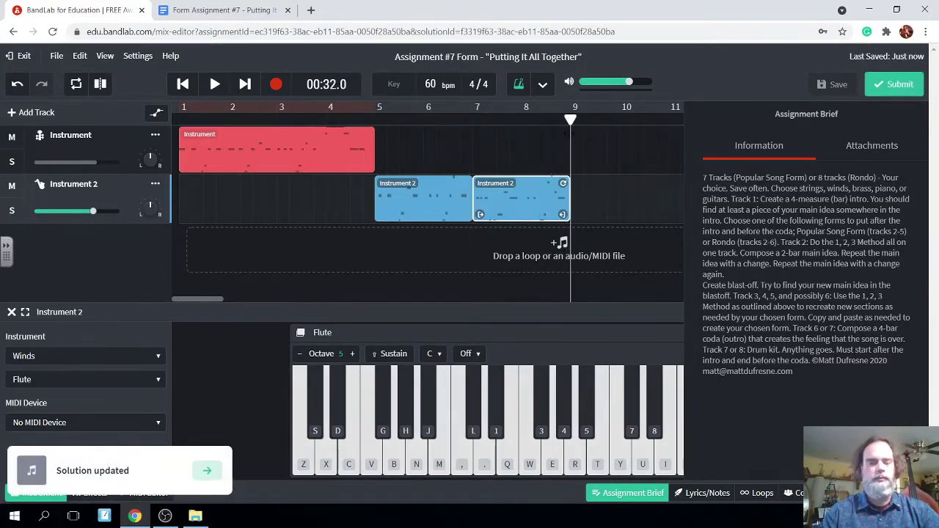
{"action": "left_click", "coordinate": [396, 466]}
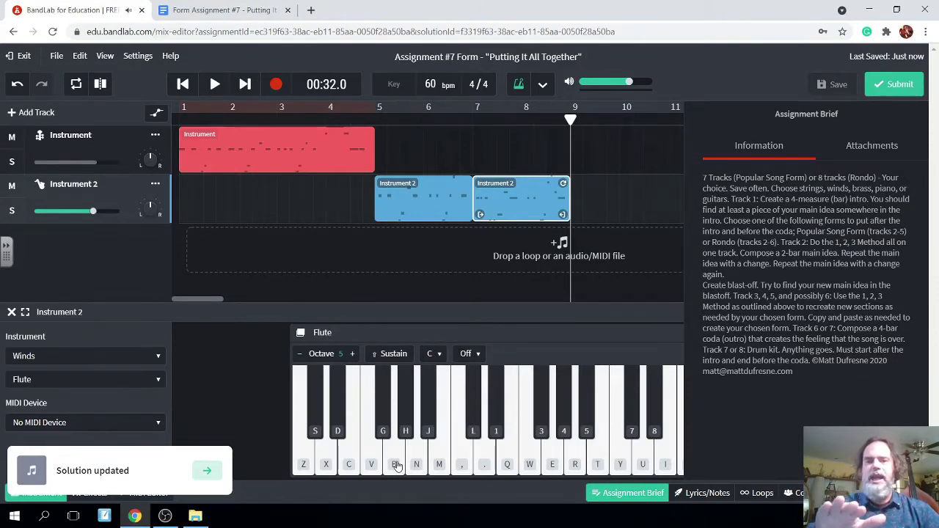
{"action": "left_click", "coordinate": [396, 466]}
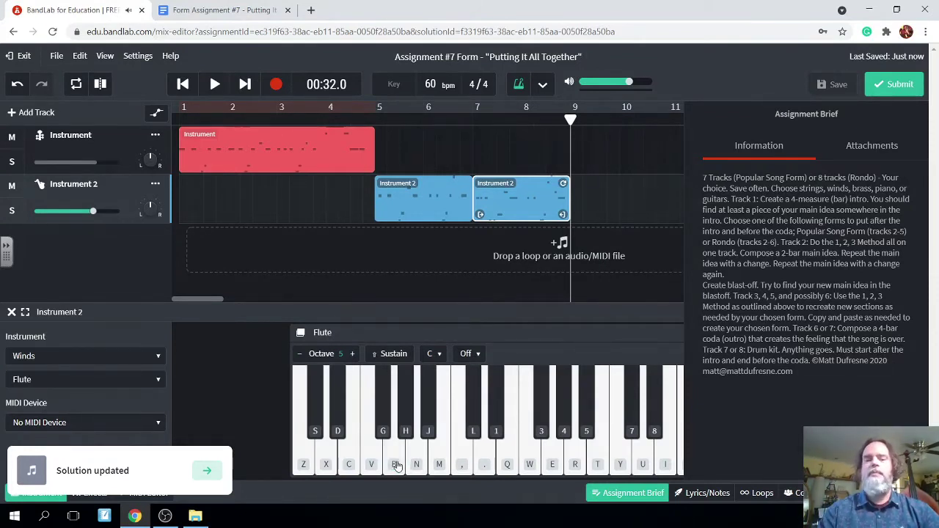
{"action": "left_click", "coordinate": [396, 466]}
{"action": "left_click", "coordinate": [396, 466]}
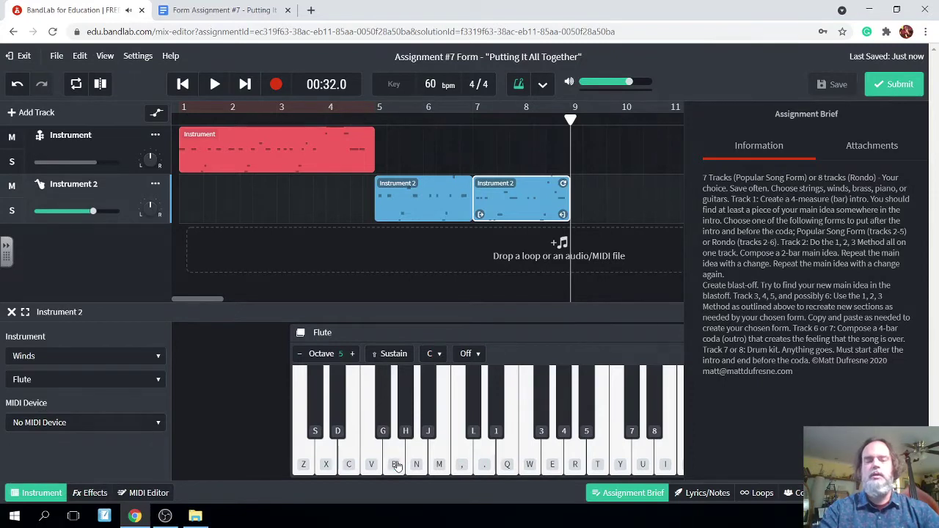
{"action": "key", "text": "z"}
{"action": "key", "text": "x"}
{"action": "left_click", "coordinate": [396, 465]}
{"action": "key", "text": "z"}
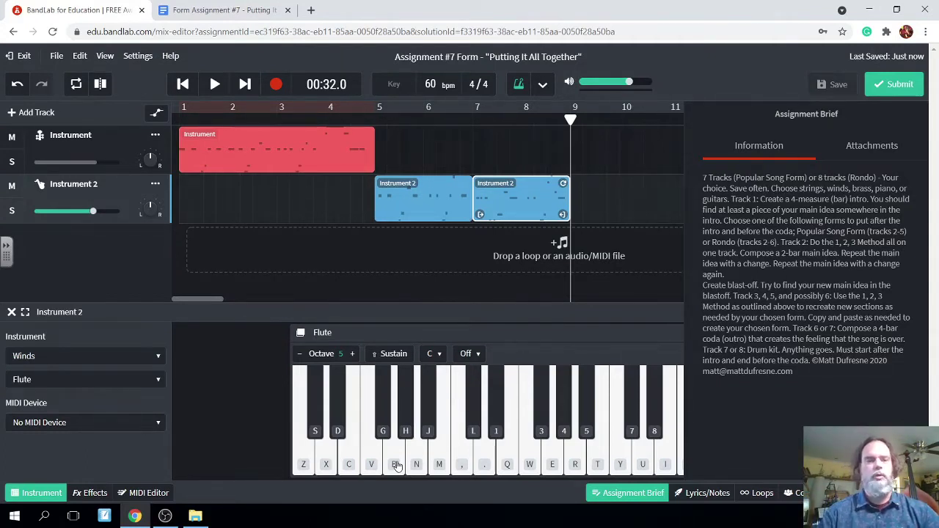
Step: Record the second changed flute repeat over bars 9 and 10 using G, A, C and D with a rise to high D, and save
{"action": "left_click", "coordinate": [275, 85]}
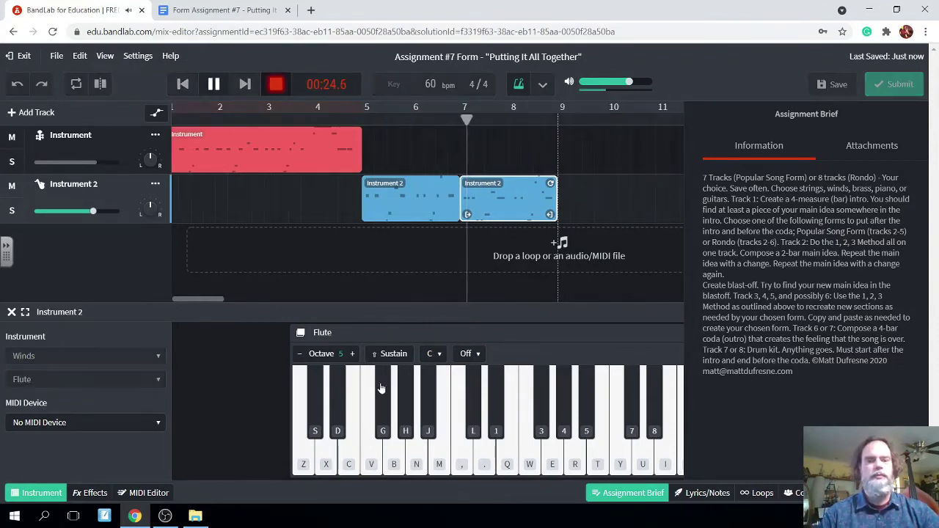
{"action": "left_click", "coordinate": [392, 460]}
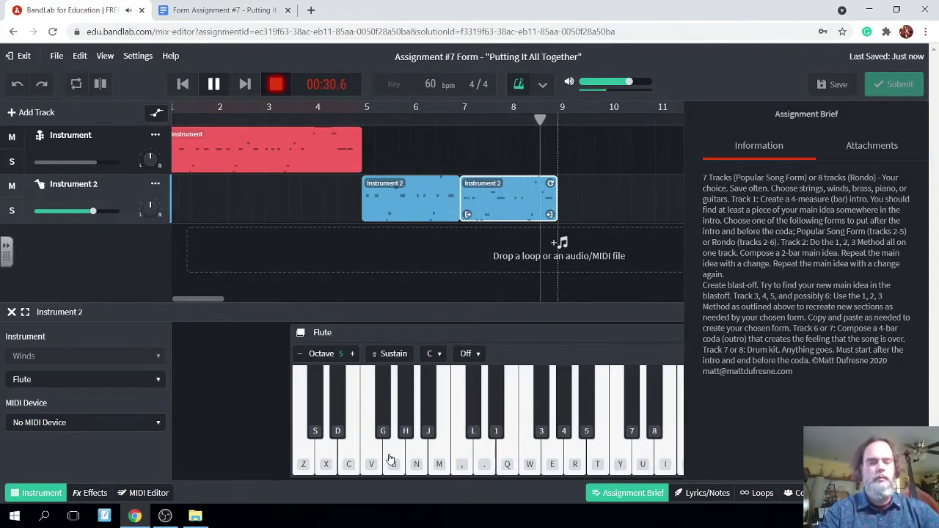
{"action": "left_click", "coordinate": [391, 459]}
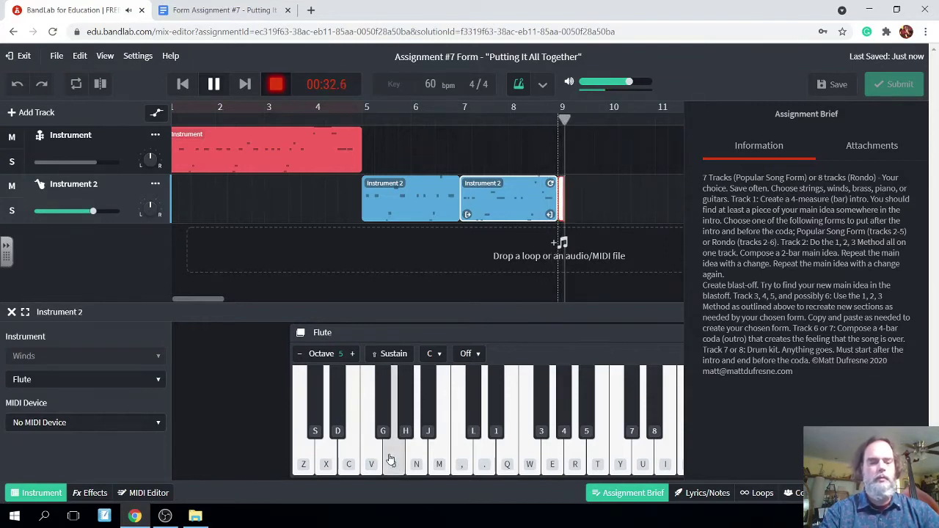
{"action": "key", "text": "z"}
{"action": "key", "text": "z"}
{"action": "key", "text": "x"}
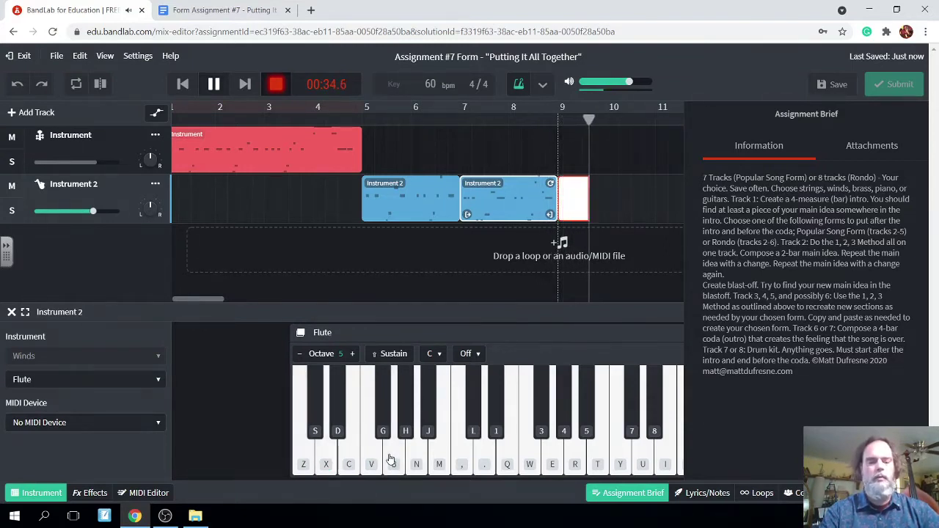
{"action": "key", "text": "n"}
{"action": "key", "text": "b"}
{"action": "key", "text": "b"}
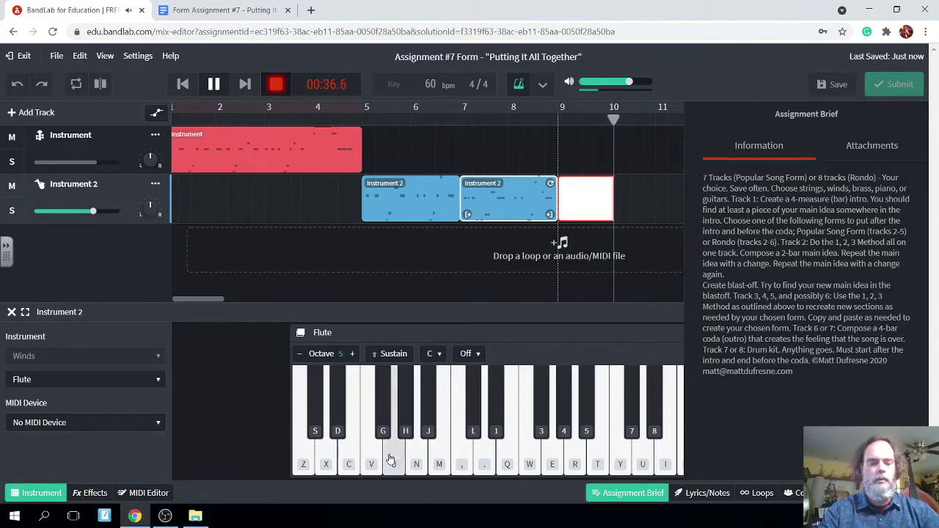
{"action": "key", "text": "b"}
{"action": "key", "text": "z"}
{"action": "key", "text": "period"}
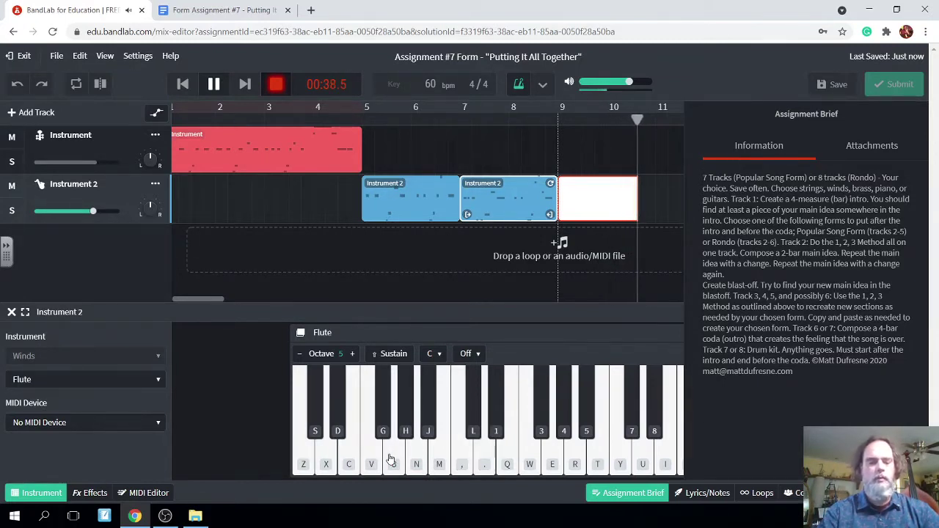
{"action": "key", "text": "n"}
{"action": "key", "text": "b"}
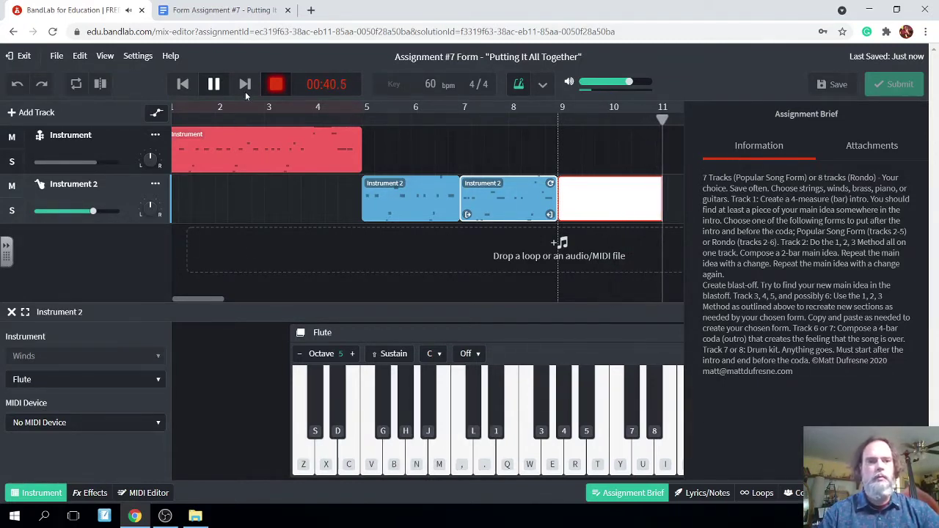
{"action": "key", "text": "space"}
{"action": "left_click", "coordinate": [836, 84]}
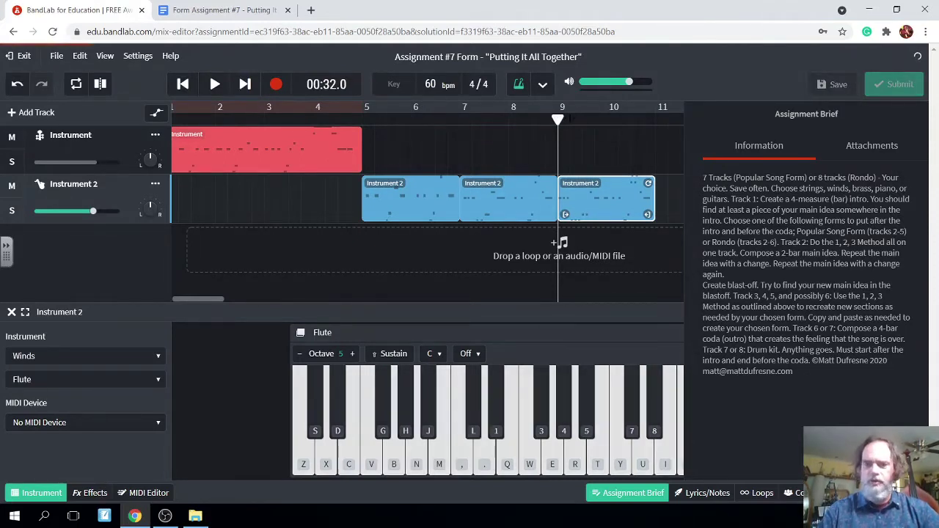
Step: Move the playhead to the start of bar 11, play briefly from there, and return it to the same point
{"action": "left_click_drag", "start_coordinate": [561, 120], "coordinate": [655, 136]}
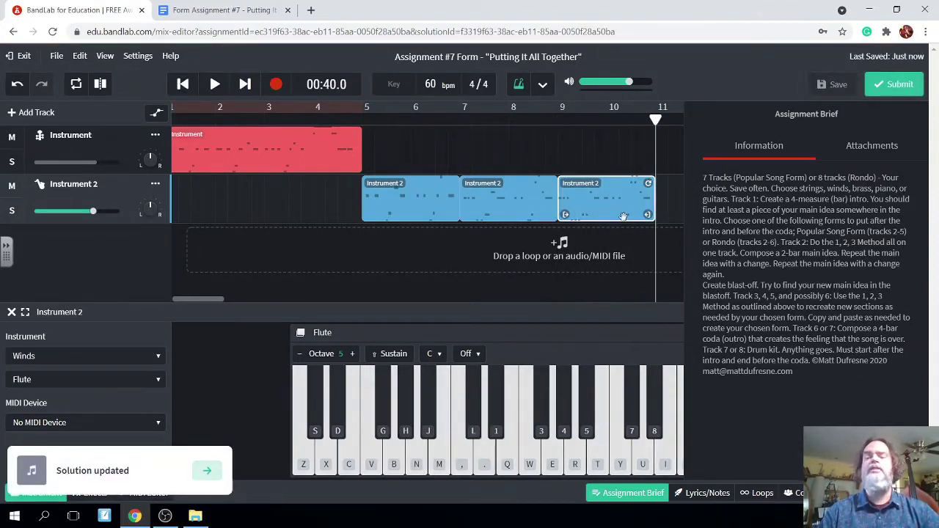
{"action": "scroll", "coordinate": [591, 242], "scroll_direction": "right", "scroll_amount": 3}
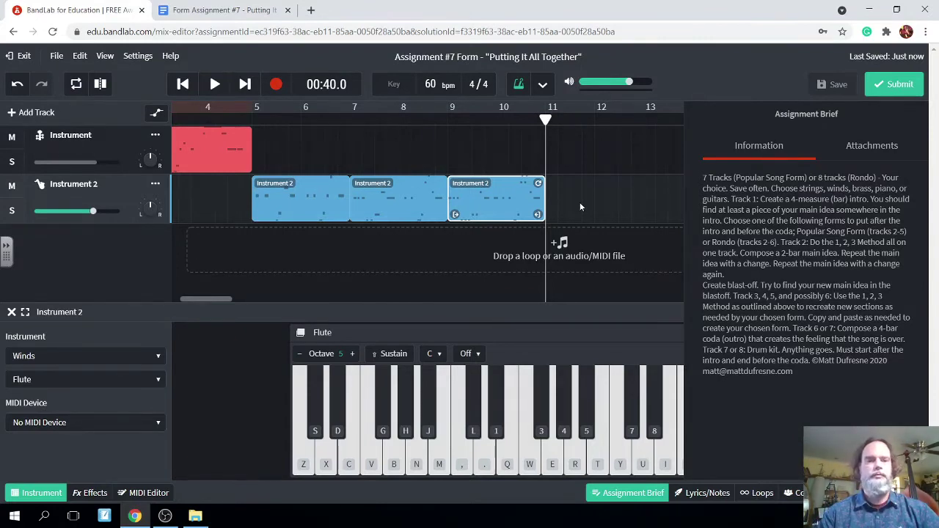
{"action": "left_click", "coordinate": [214, 84]}
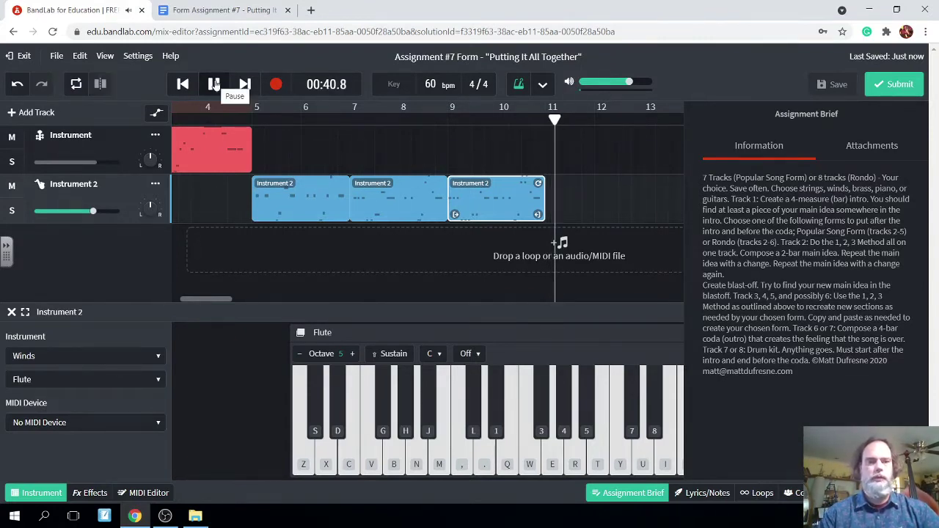
{"action": "left_click", "coordinate": [214, 84]}
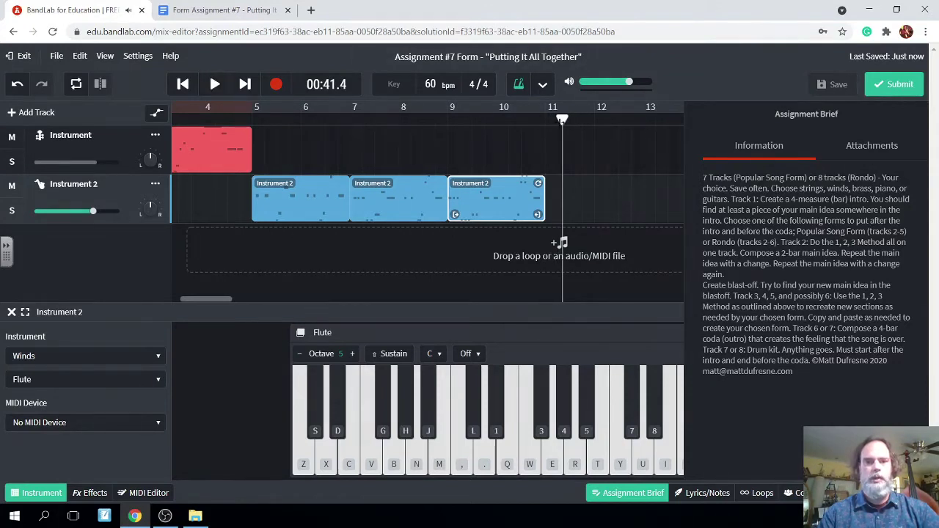
{"action": "left_click_drag", "start_coordinate": [561, 119], "coordinate": [545, 119]}
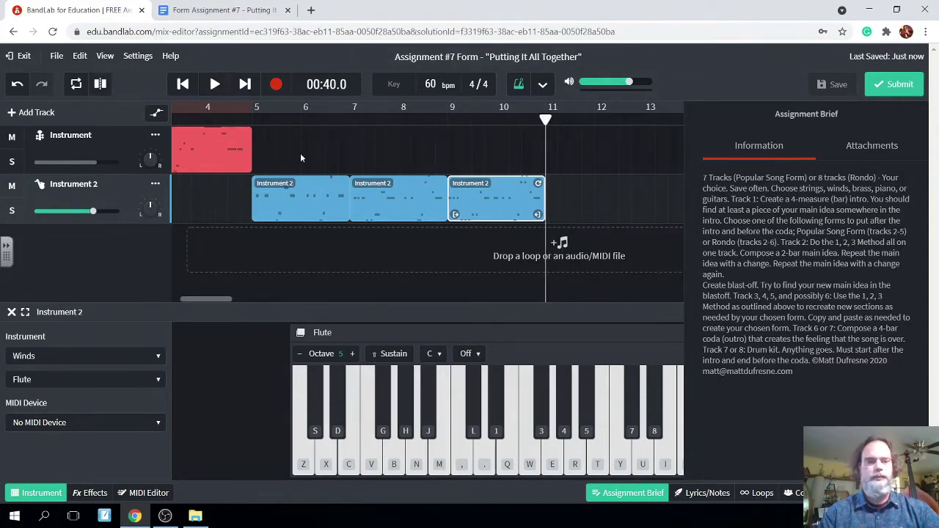
Step: Record a two-bar flute blast-off over bars 11 and 12, descending from high C through A, G, E and D to low C and again from high D
{"action": "left_click", "coordinate": [271, 86]}
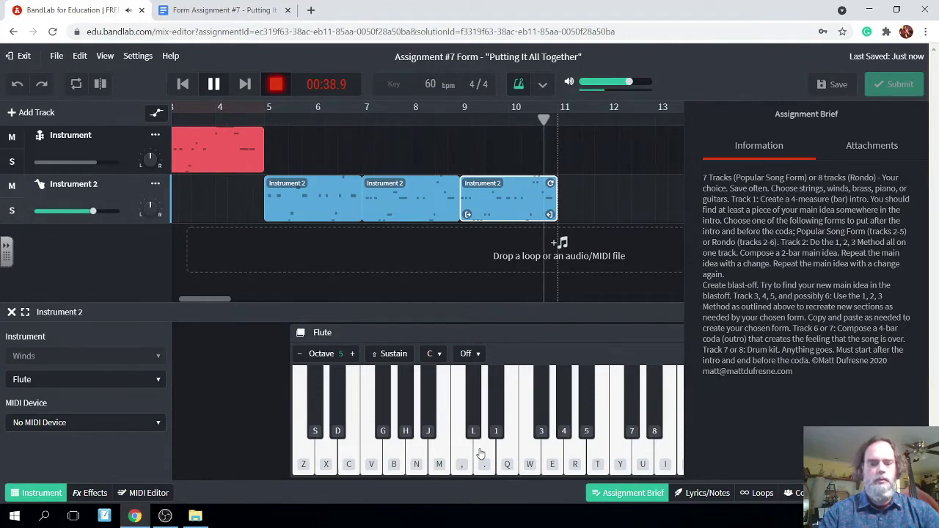
{"action": "key", "text": "comma"}
{"action": "key", "text": "n"}
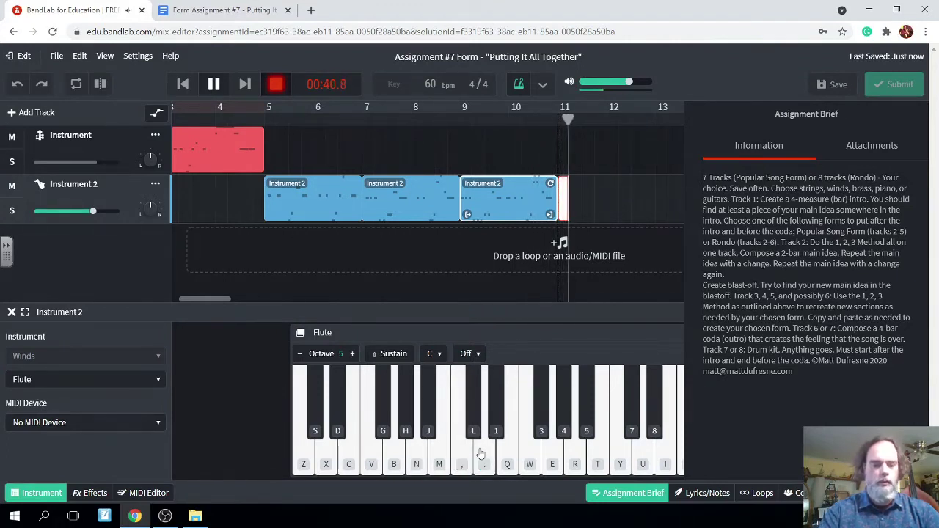
{"action": "key", "text": "b"}
{"action": "key", "text": "c"}
{"action": "key", "text": "x"}
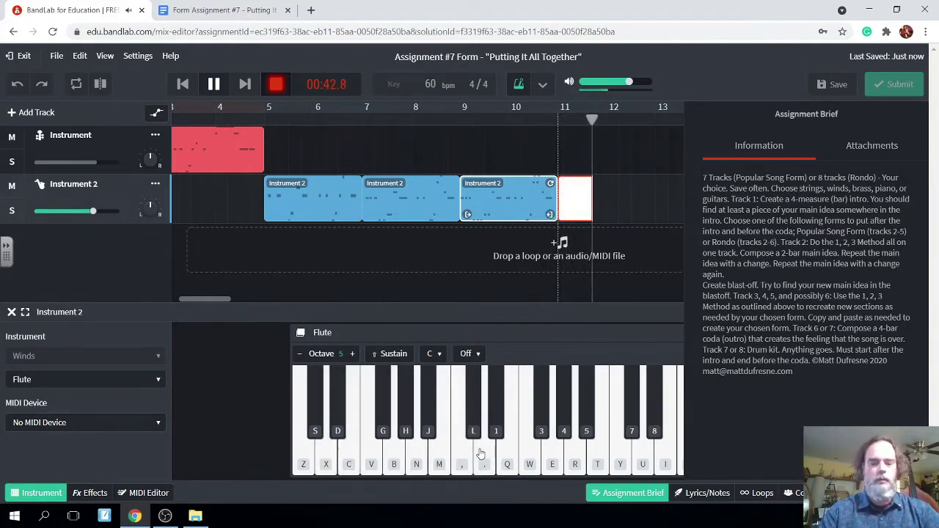
{"action": "key", "text": "z"}
{"action": "key", "text": "comma"}
{"action": "key", "text": "period"}
{"action": "key", "text": "n"}
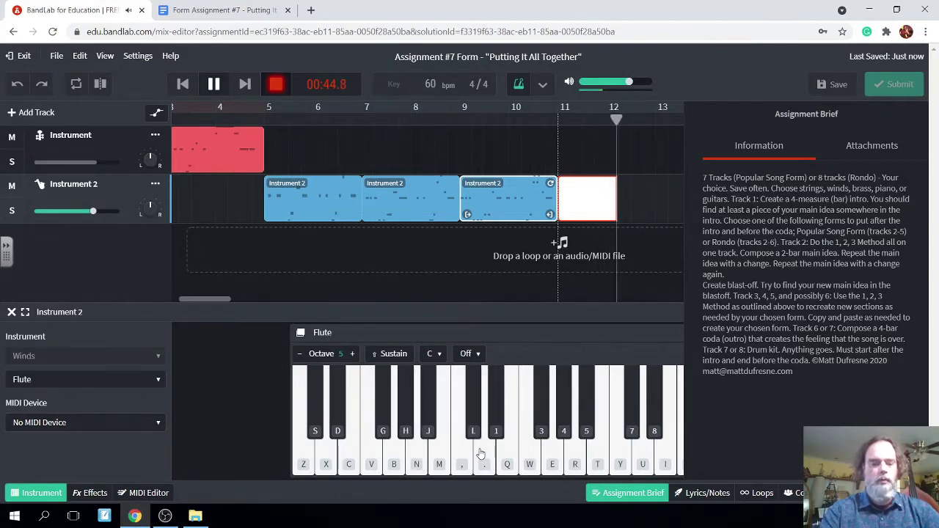
{"action": "key", "text": "c"}
{"action": "key", "text": "c"}
{"action": "key", "text": "x"}
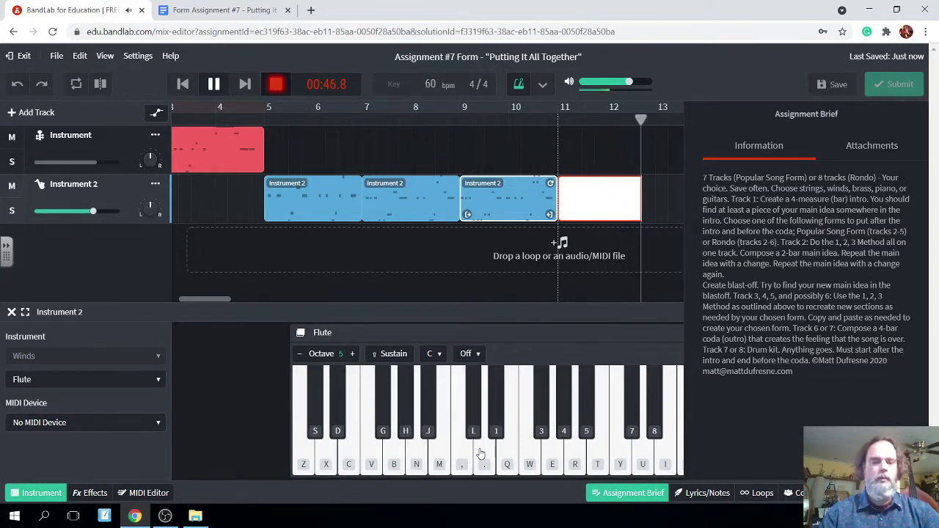
{"action": "key", "text": "z"}
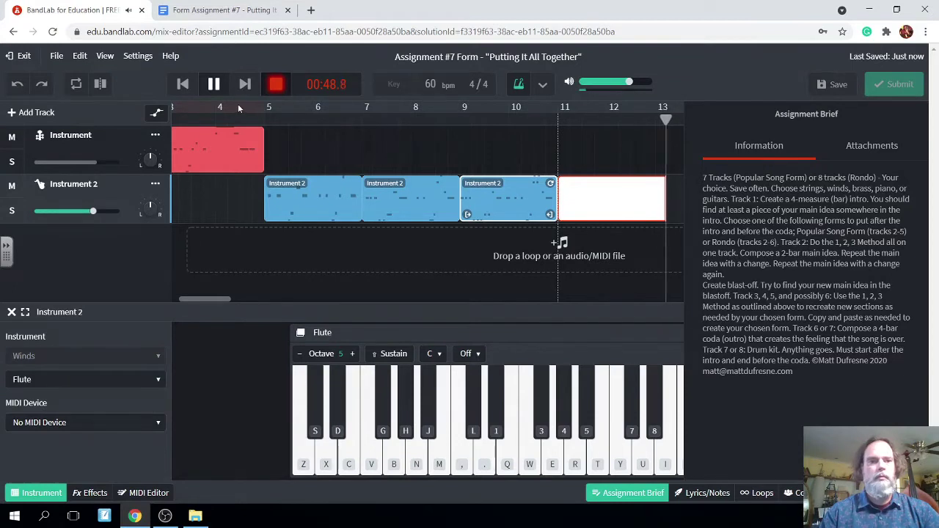
{"action": "left_click", "coordinate": [214, 84]}
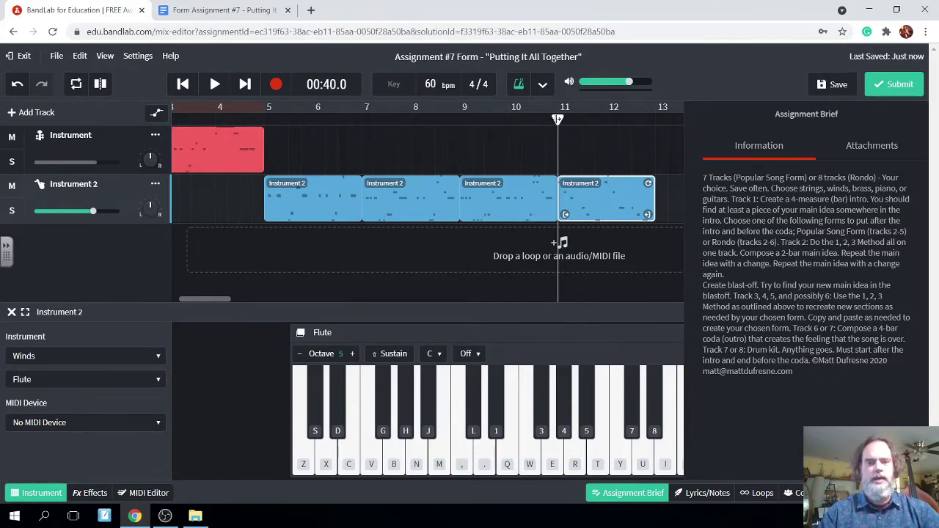
Step: Play back the whole flute section on track 2 from bar 5 to the end of bar 12
{"action": "left_click_drag", "start_coordinate": [557, 118], "coordinate": [264, 120]}
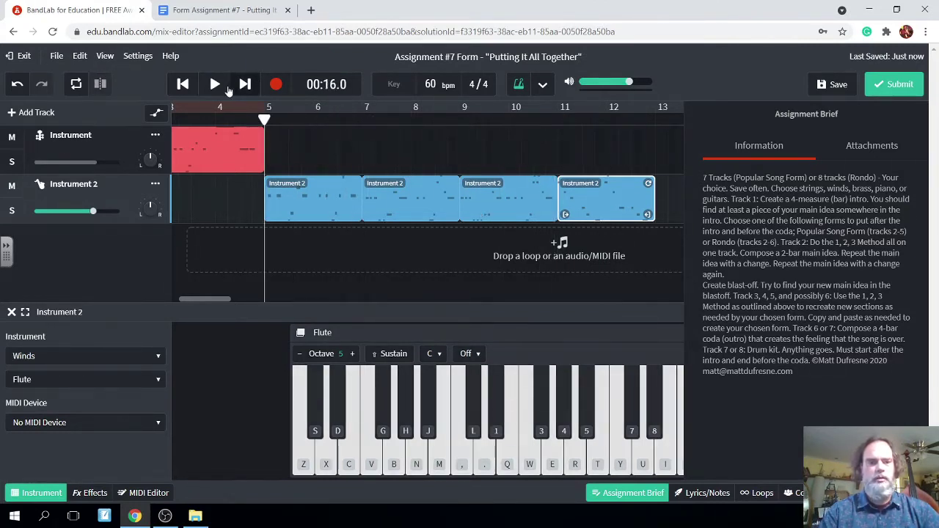
{"action": "left_click", "coordinate": [215, 85]}
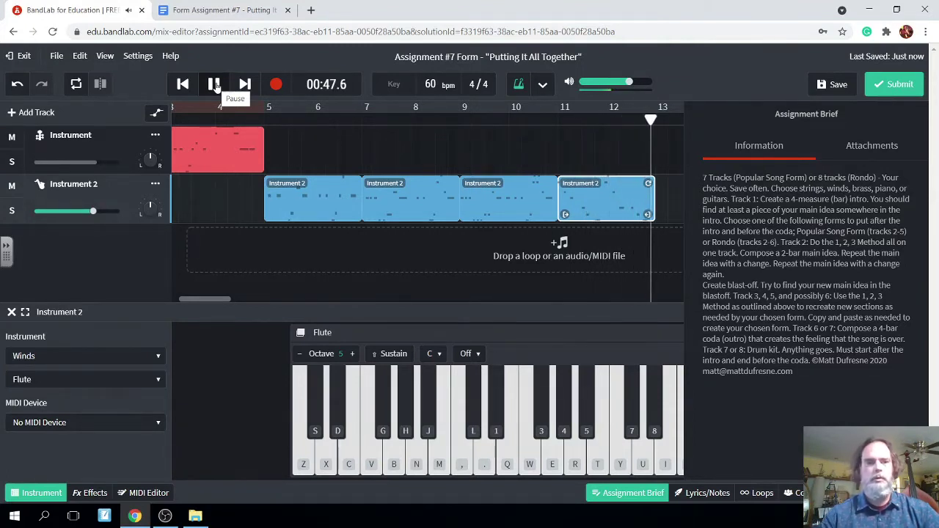
{"action": "left_click", "coordinate": [214, 84]}
{"action": "scroll", "coordinate": [317, 184], "scroll_direction": "right", "scroll_amount": 3}
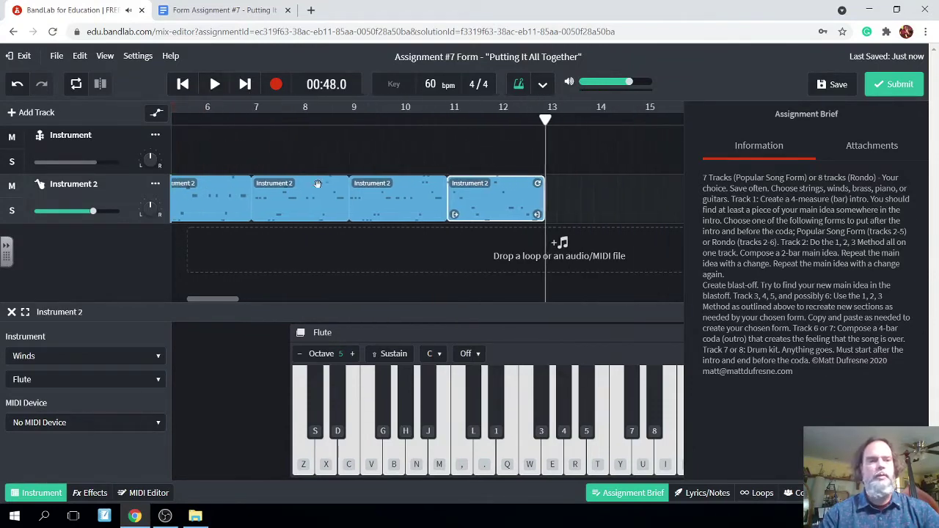
{"action": "scroll", "coordinate": [293, 187], "scroll_direction": "left", "scroll_amount": 3}
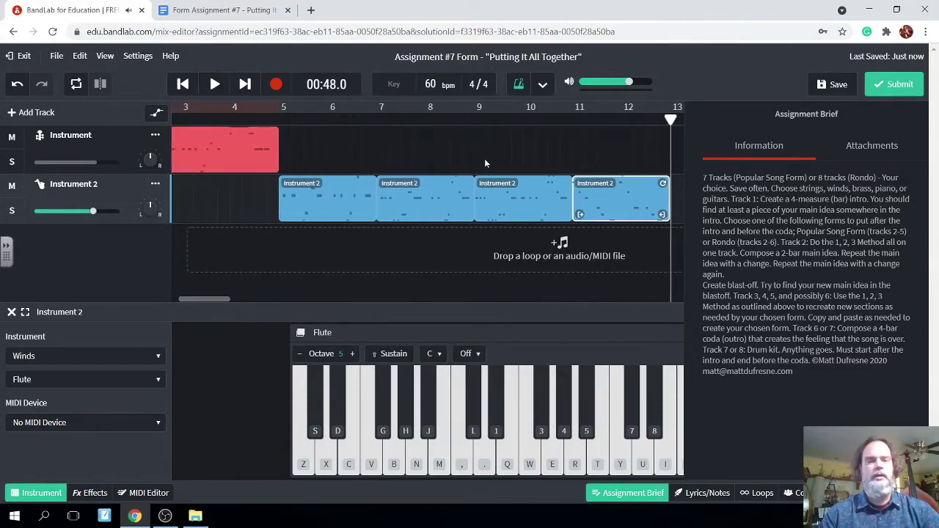
Step: Add a third virtual instrument track and set its sound to Clarinet from the Winds group
{"action": "left_click", "coordinate": [11, 113]}
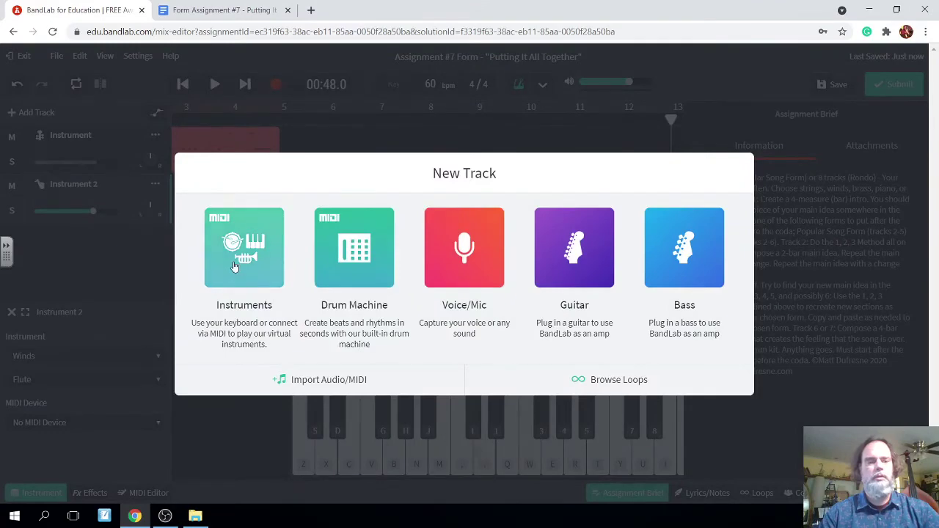
{"action": "left_click", "coordinate": [234, 265]}
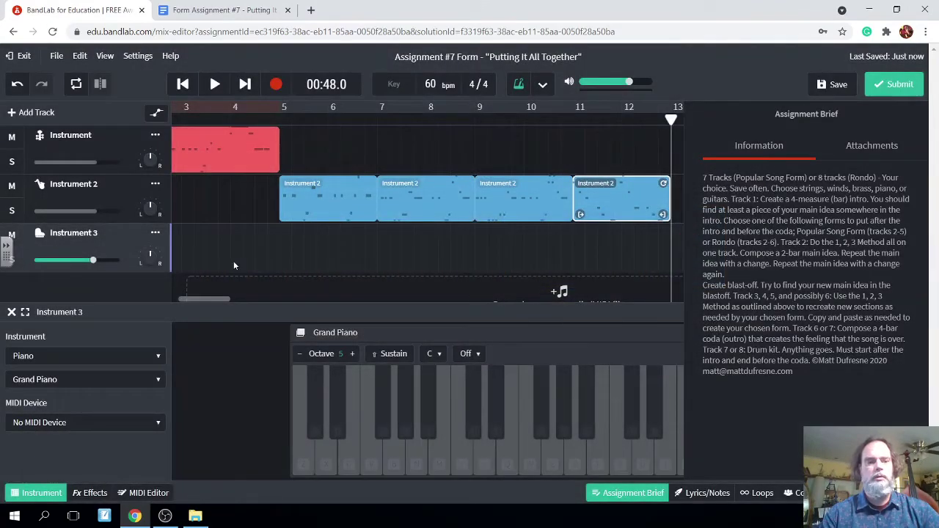
{"action": "left_click", "coordinate": [156, 359]}
{"action": "left_click", "coordinate": [88, 480]}
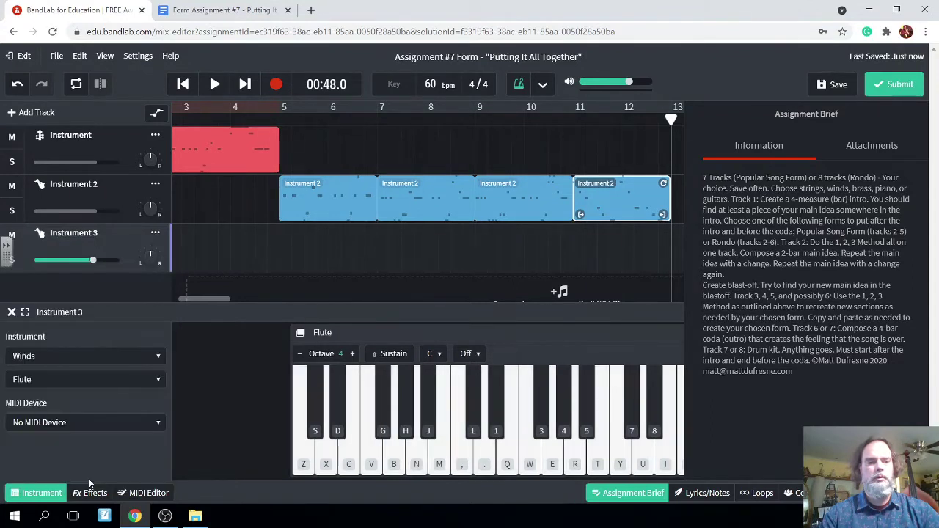
{"action": "left_click", "coordinate": [139, 376]}
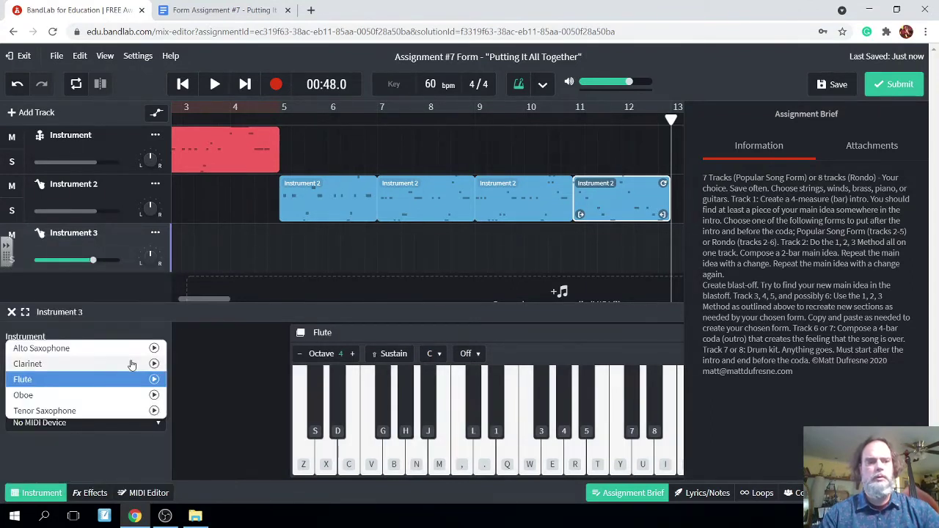
{"action": "left_click", "coordinate": [132, 364]}
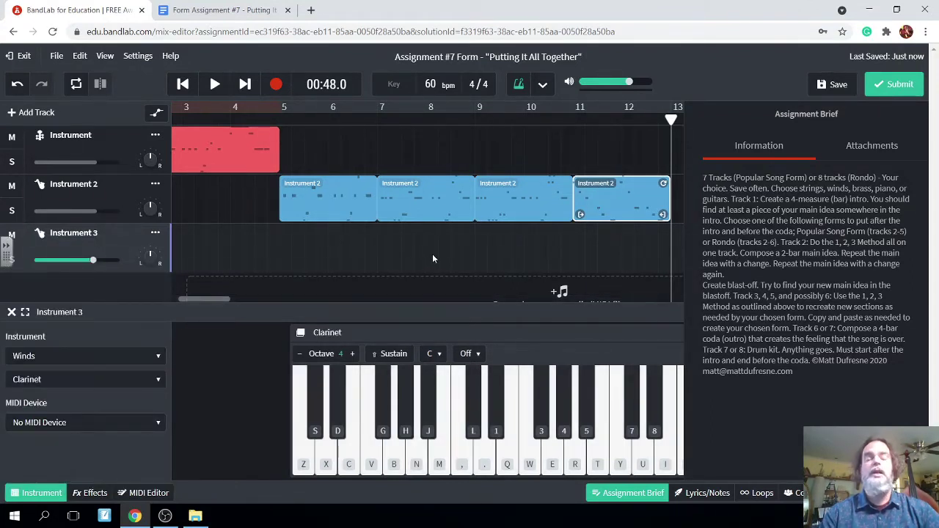
Step: Select the four flute regions on track 2, view their editing options, and return to the clarinet track
{"action": "scroll", "coordinate": [433, 258], "scroll_direction": "right", "scroll_amount": 3}
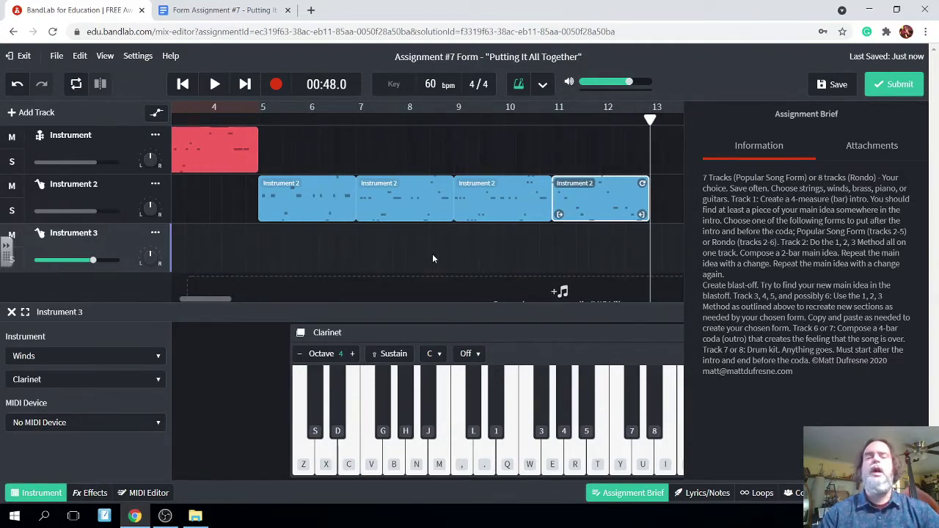
{"action": "left_click", "coordinate": [311, 192]}
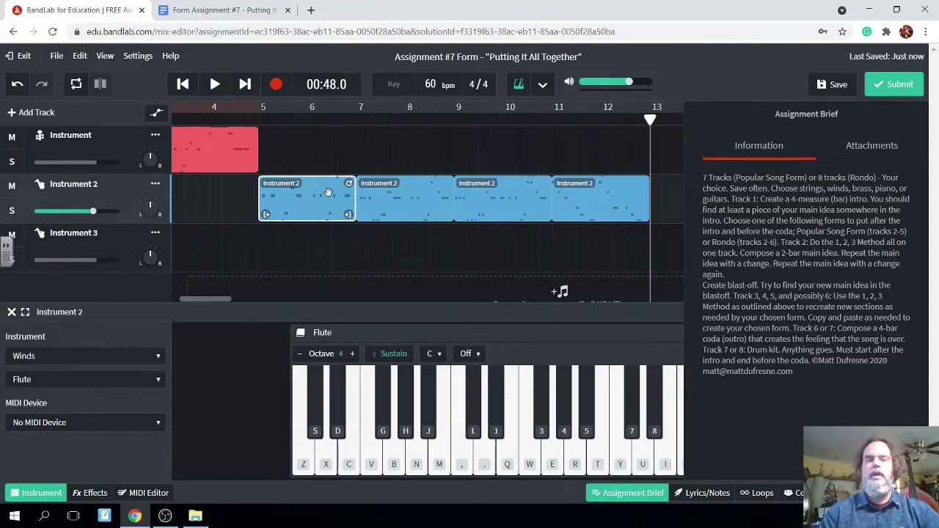
{"action": "left_click", "coordinate": [397, 200]}
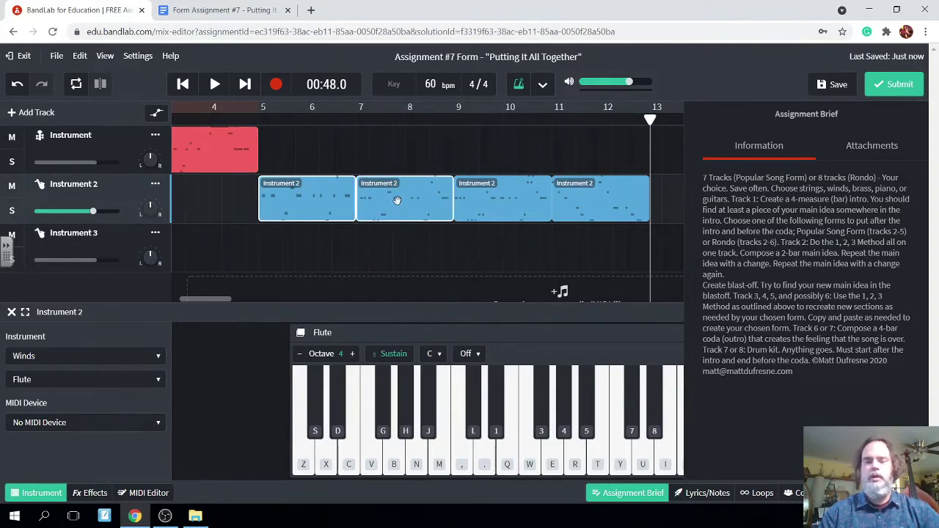
{"action": "left_click", "coordinate": [486, 203], "text": "shift"}
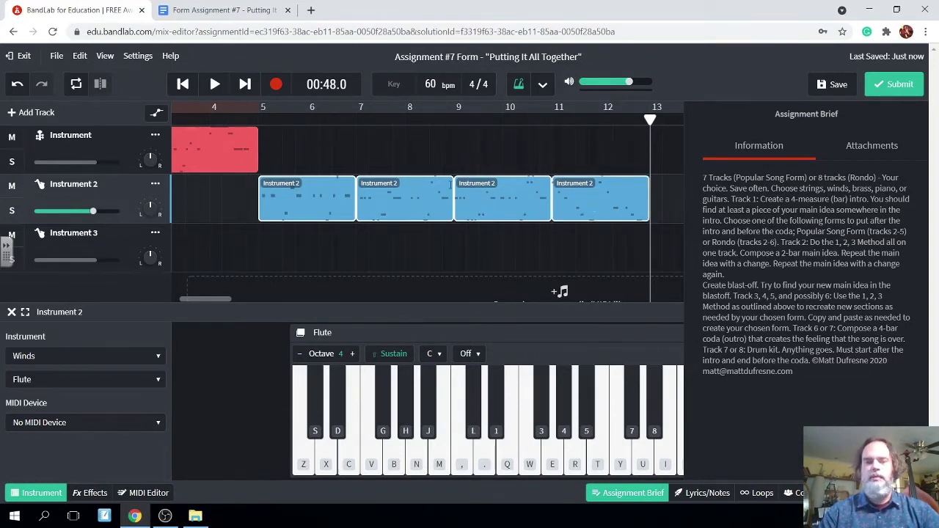
{"action": "right_click", "coordinate": [398, 198]}
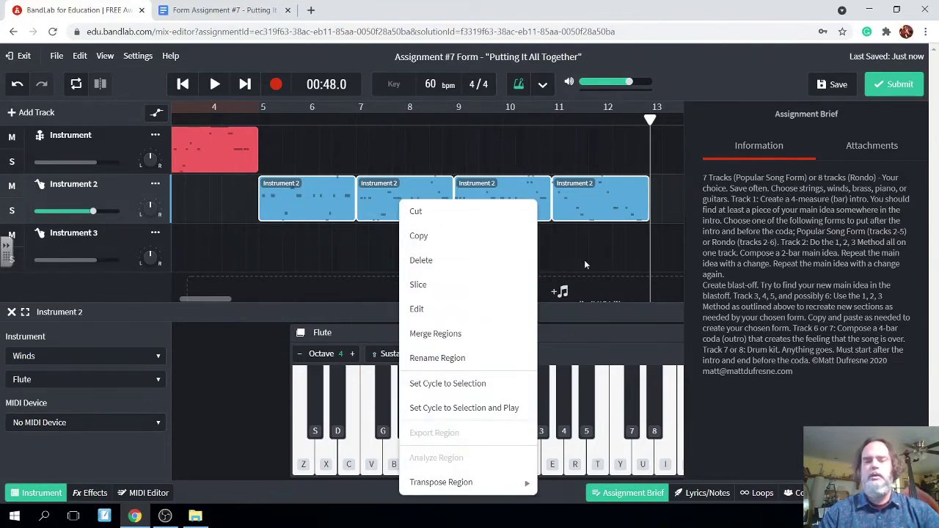
{"action": "left_click", "coordinate": [667, 255]}
{"action": "scroll", "coordinate": [667, 257], "scroll_direction": "right", "scroll_amount": 2}
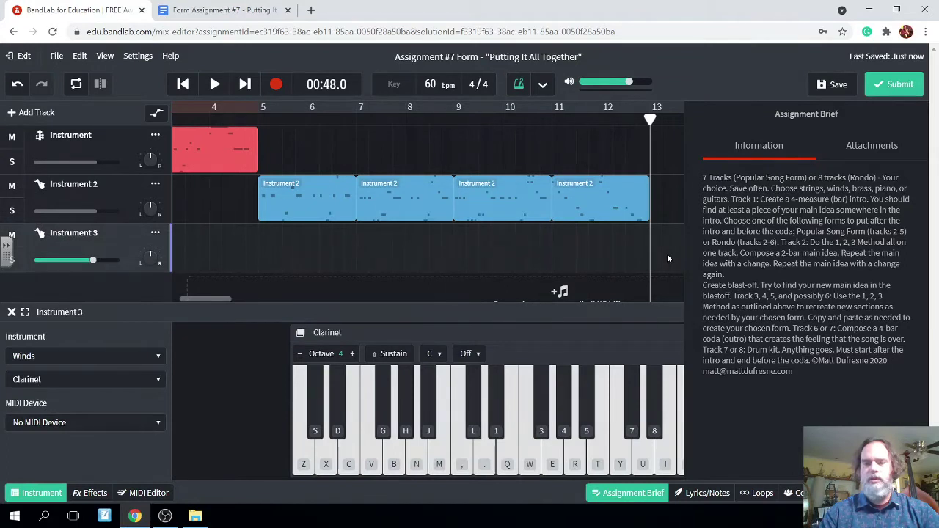
Step: Improvise a clarinet phrase for the section starting at bar 13, moving from high D through B, C, G and A down to low D
{"action": "scroll", "coordinate": [666, 259], "scroll_direction": "right", "scroll_amount": 2}
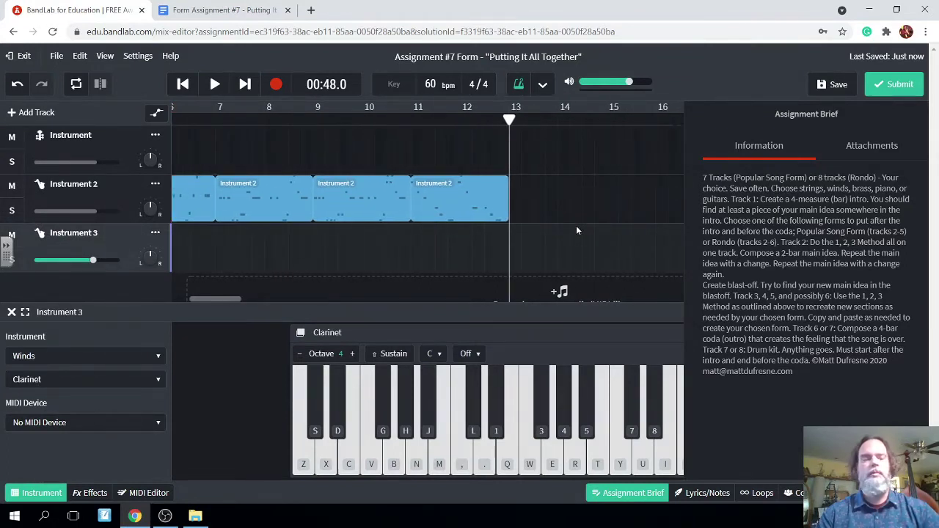
{"action": "left_click", "coordinate": [481, 458]}
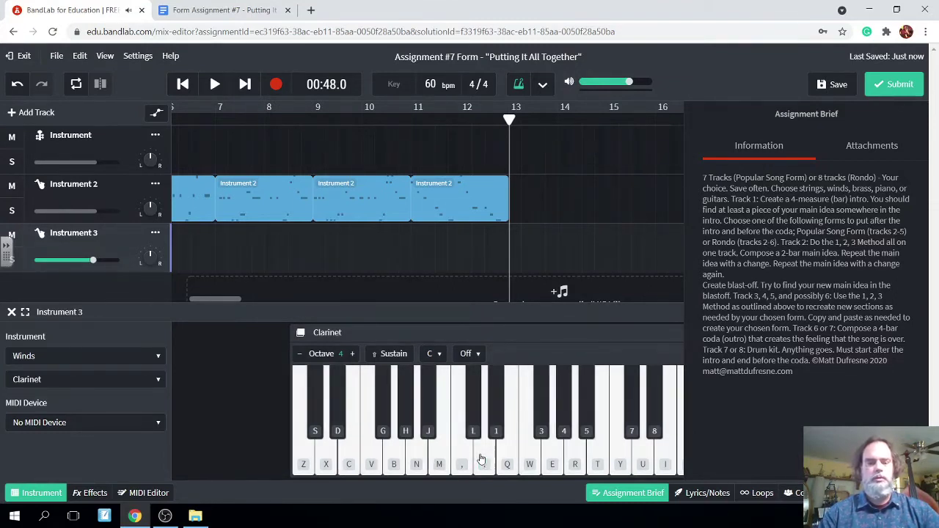
{"action": "left_click", "coordinate": [480, 458]}
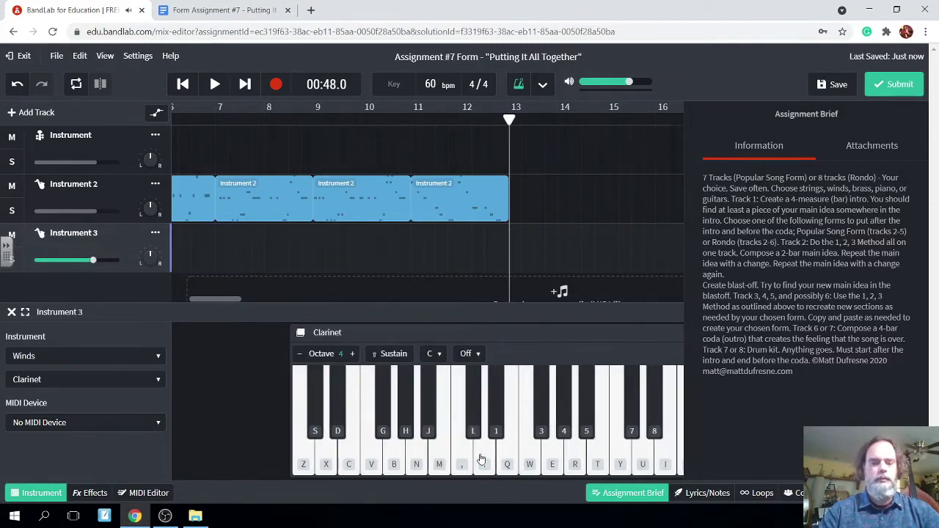
{"action": "key", "text": "m"}
{"action": "key", "text": "comma"}
{"action": "key", "text": "comma"}
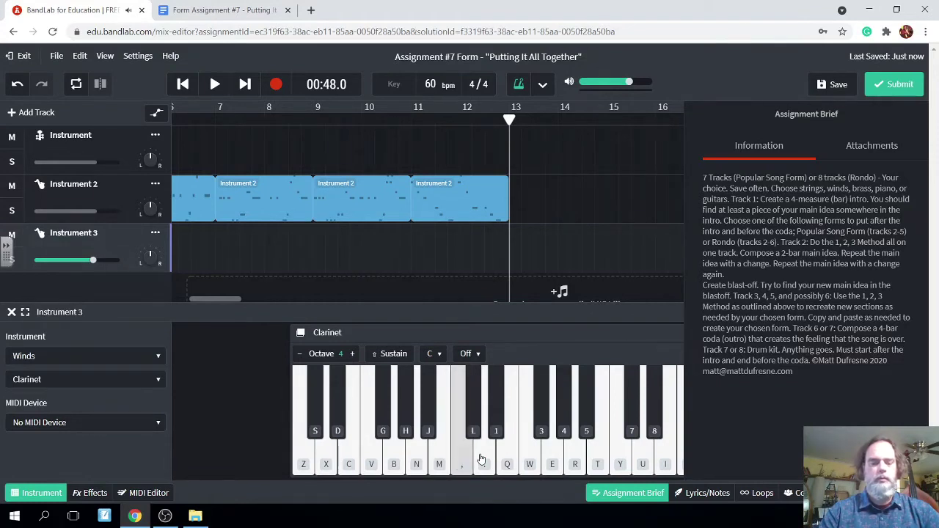
{"action": "key", "text": "period"}
{"action": "key", "text": "b"}
{"action": "key", "text": "n"}
{"action": "key", "text": "b"}
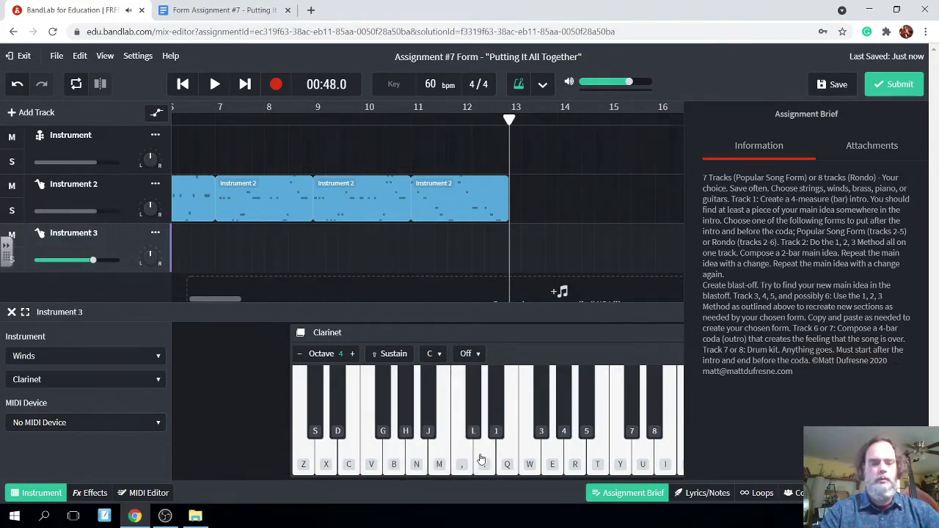
{"action": "key", "text": "x"}
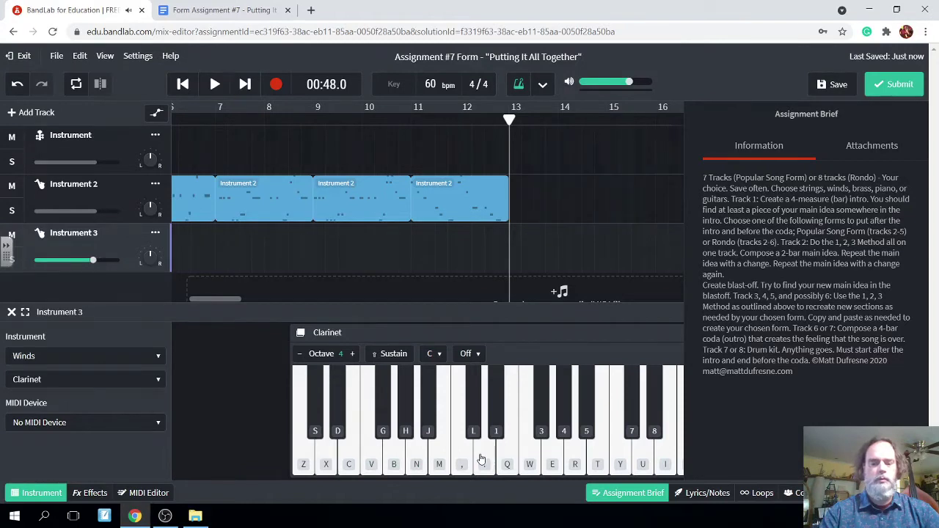
Step: Try a clarinet phrase that plays high C, D, A and B, repeats the high C, D, A opening, and drops to low D and C
{"action": "key", "text": "comma"}
{"action": "key", "text": "period"}
{"action": "key", "text": "n"}
{"action": "key", "text": "m"}
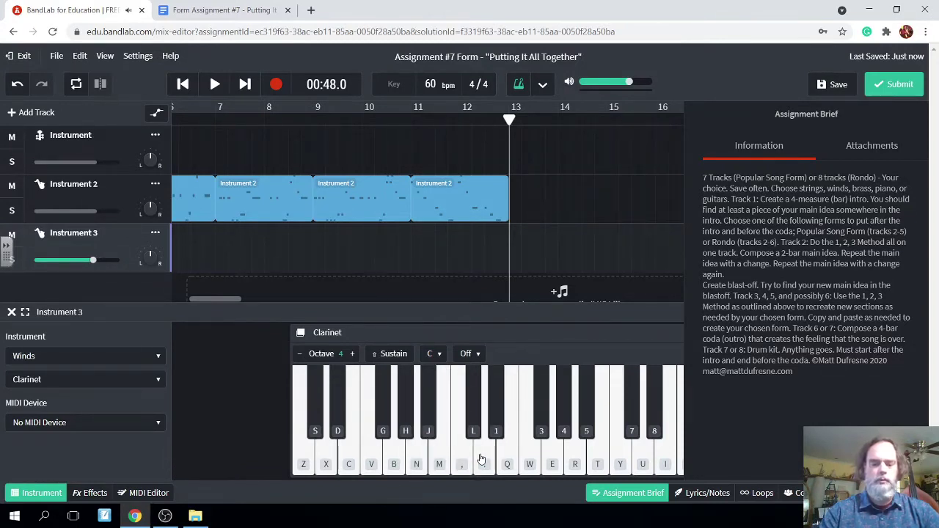
{"action": "key", "text": "comma"}
{"action": "key", "text": "period"}
{"action": "key", "text": "n"}
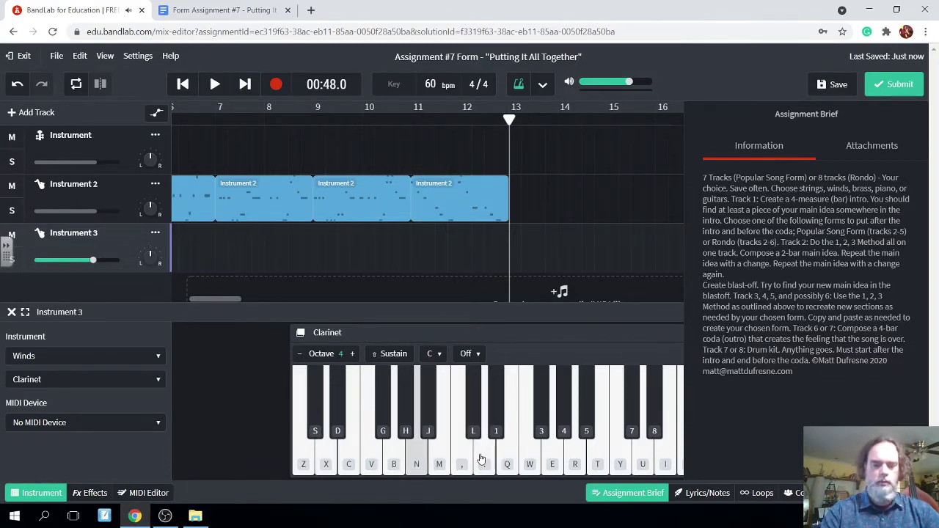
{"action": "key", "text": "x"}
{"action": "key", "text": "z"}
Step: Try a clarinet variation that descends from high C and D through B, A and G, repeats shortened, and ends on low D, C, D
{"action": "key", "text": "comma"}
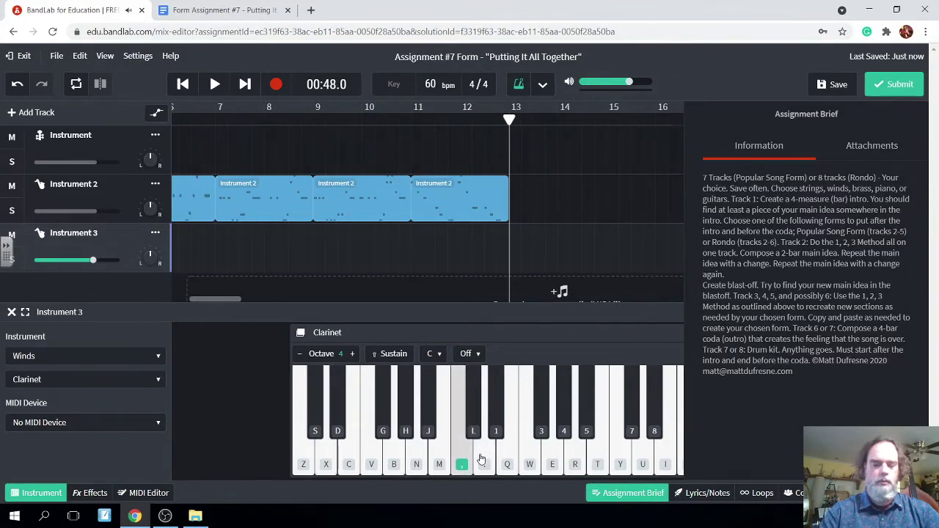
{"action": "key", "text": "period"}
{"action": "key", "text": "m"}
{"action": "key", "text": "n"}
{"action": "key", "text": "b"}
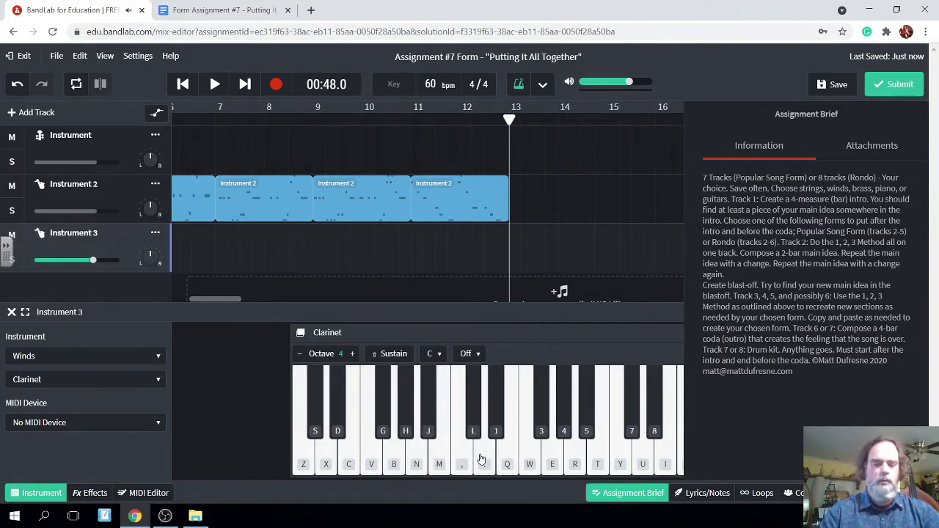
{"action": "key", "text": "comma"}
{"action": "key", "text": "period"}
{"action": "key", "text": "m"}
{"action": "key", "text": "b"}
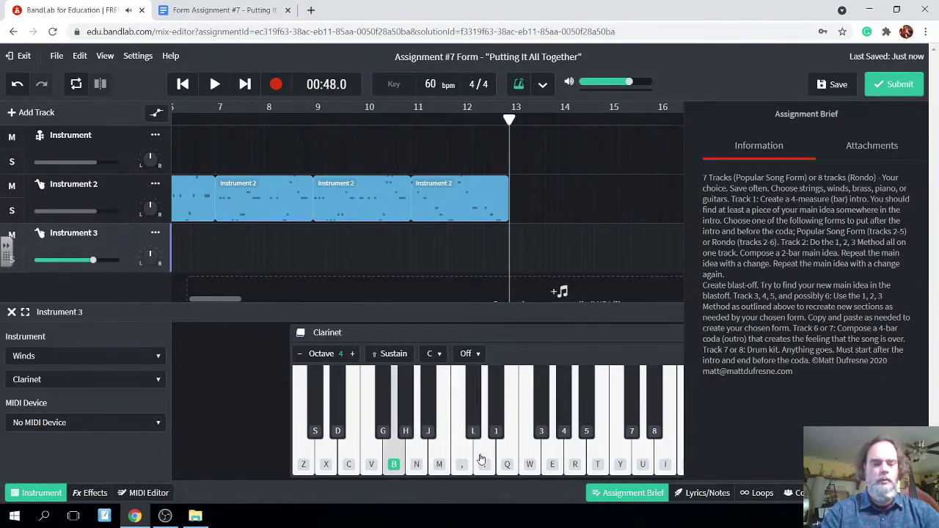
{"action": "key", "text": "x"}
{"action": "key", "text": "z"}
{"action": "key", "text": "x"}
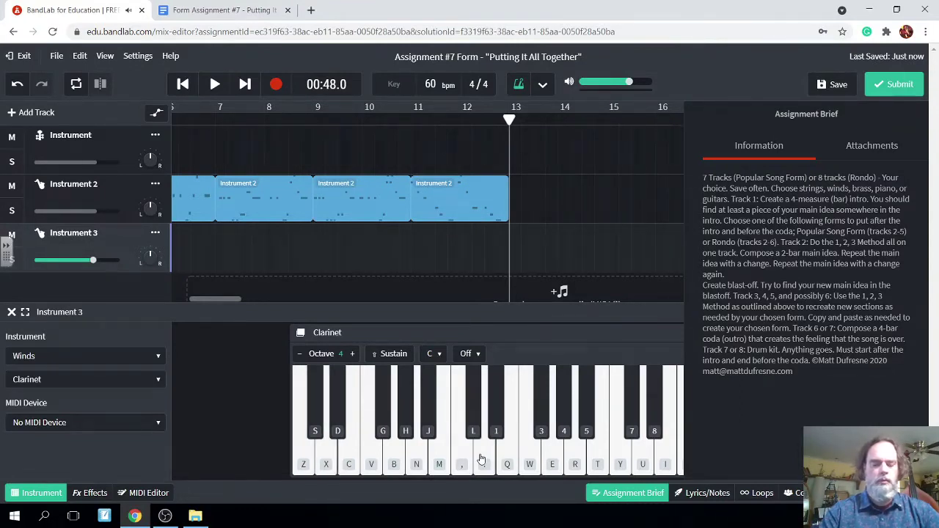
Step: Work out a clarinet melody opening with high C, D, A, turning around B, A and G, and ending on low D, E, C, D
{"action": "key", "text": "comma"}
{"action": "key", "text": "period"}
{"action": "key", "text": "n"}
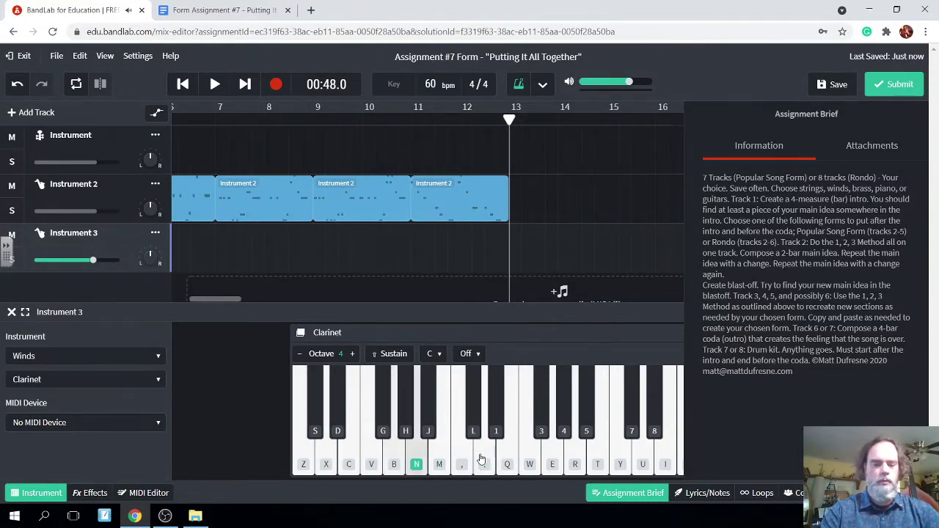
{"action": "key", "text": "b"}
{"action": "key", "text": "n"}
{"action": "key", "text": "m"}
{"action": "key", "text": "n"}
{"action": "key", "text": "b"}
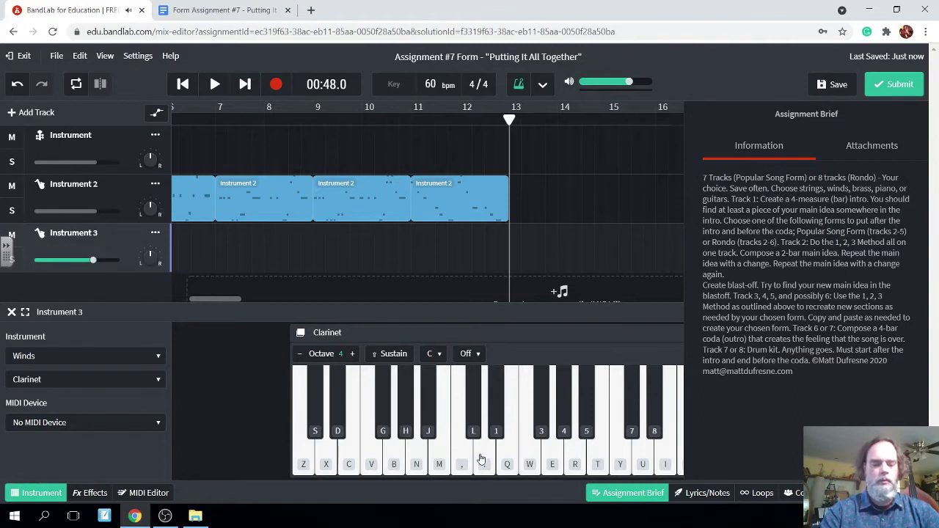
{"action": "key", "text": "comma"}
{"action": "key", "text": "period"}
{"action": "key", "text": "n"}
{"action": "key", "text": "m"}
{"action": "key", "text": "n"}
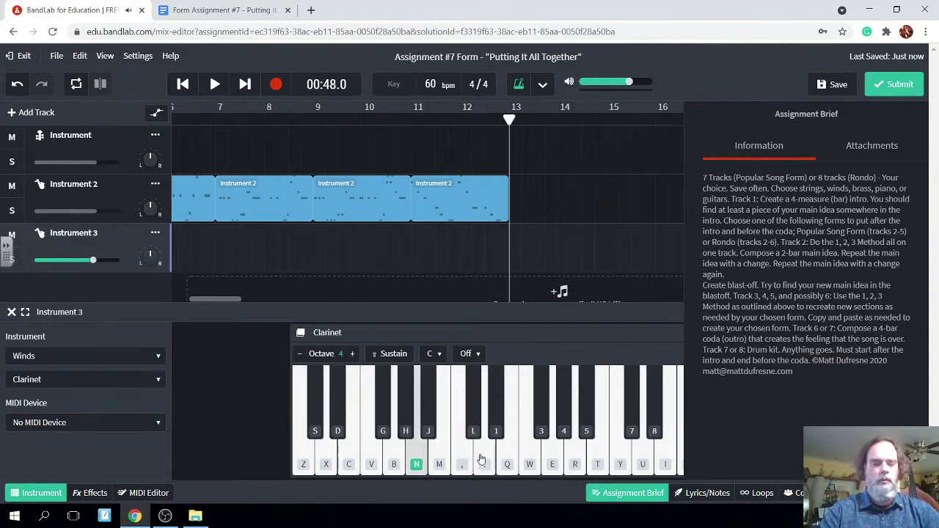
{"action": "key", "text": "b"}
{"action": "key", "text": "x"}
{"action": "key", "text": "c"}
{"action": "key", "text": "z"}
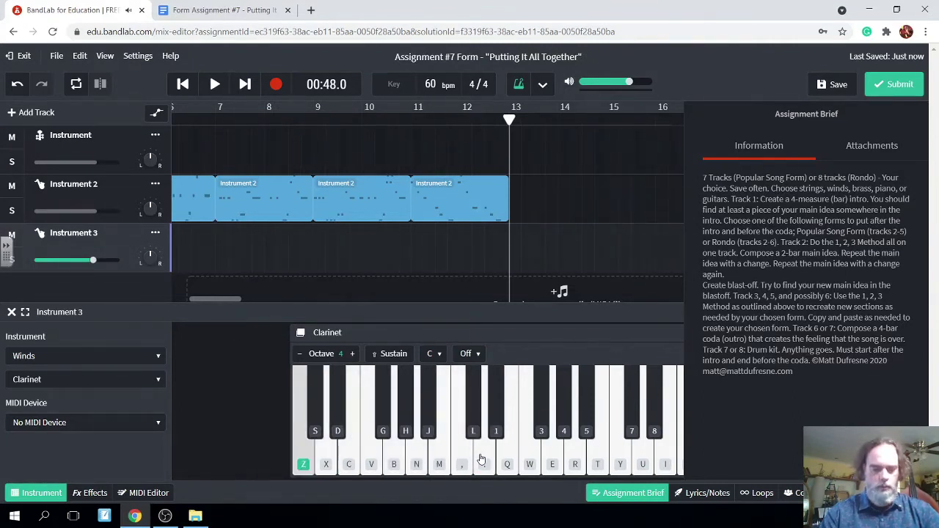
{"action": "key", "text": "x"}
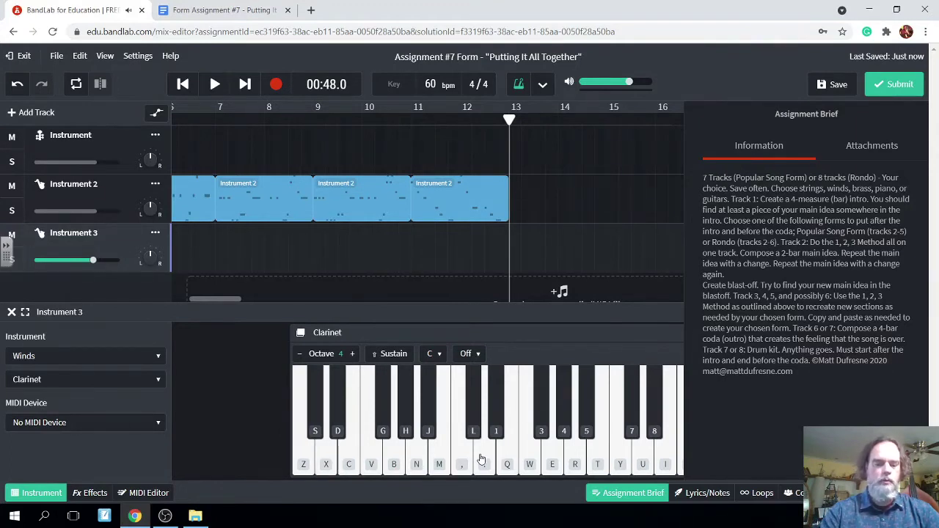
Step: Refine the clarinet melody to open with high C and A, pass through B, A and G, and resolve on low D, E, C, D
{"action": "key", "text": "comma"}
{"action": "key", "text": "n"}
{"action": "key", "text": "n"}
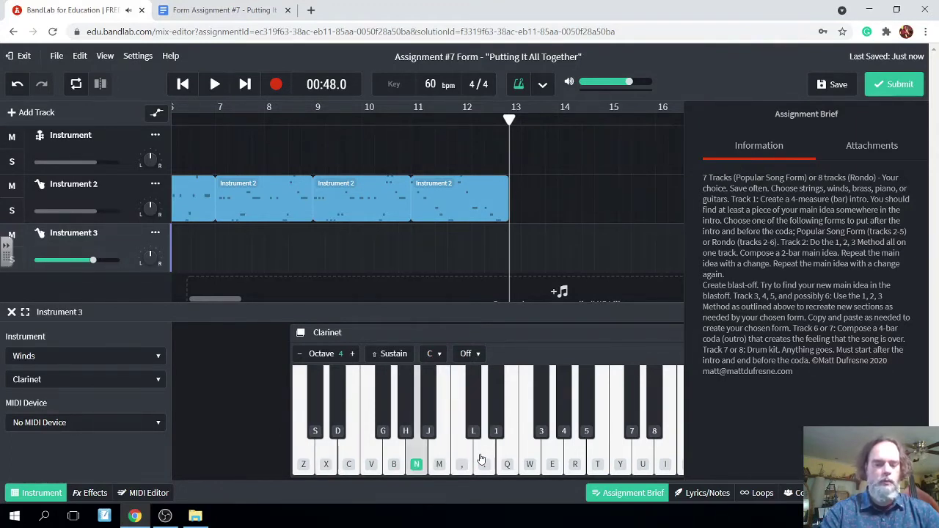
{"action": "key", "text": "b"}
{"action": "key", "text": "c"}
{"action": "key", "text": "x"}
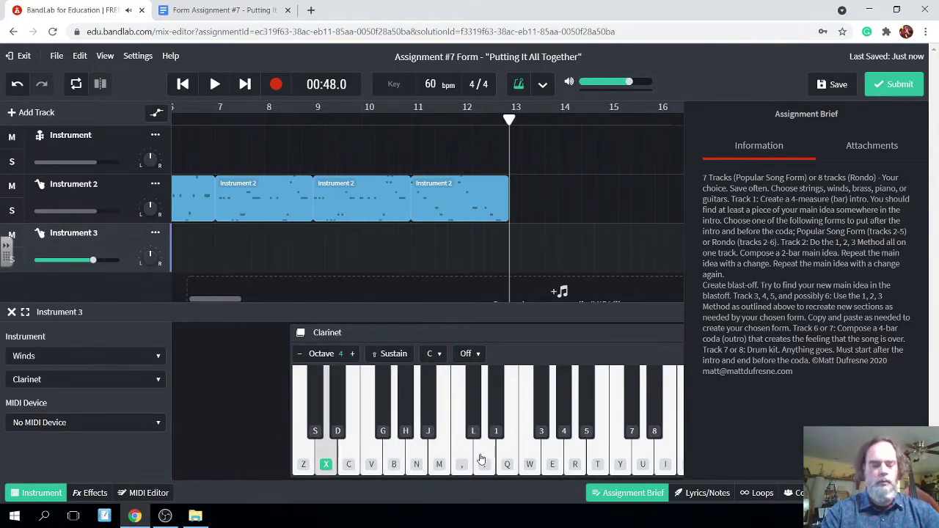
{"action": "key", "text": "n"}
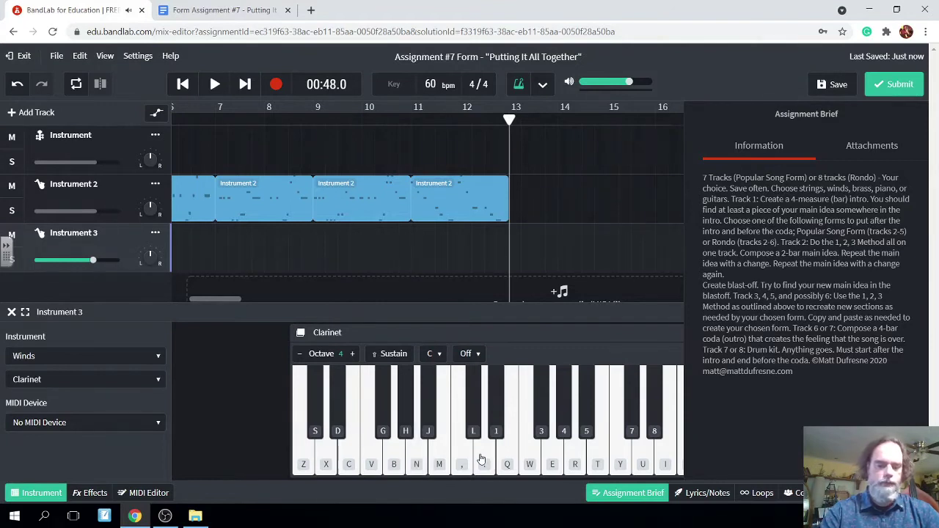
{"action": "key", "text": "comma"}
{"action": "key", "text": "n"}
{"action": "key", "text": "m"}
{"action": "key", "text": "n"}
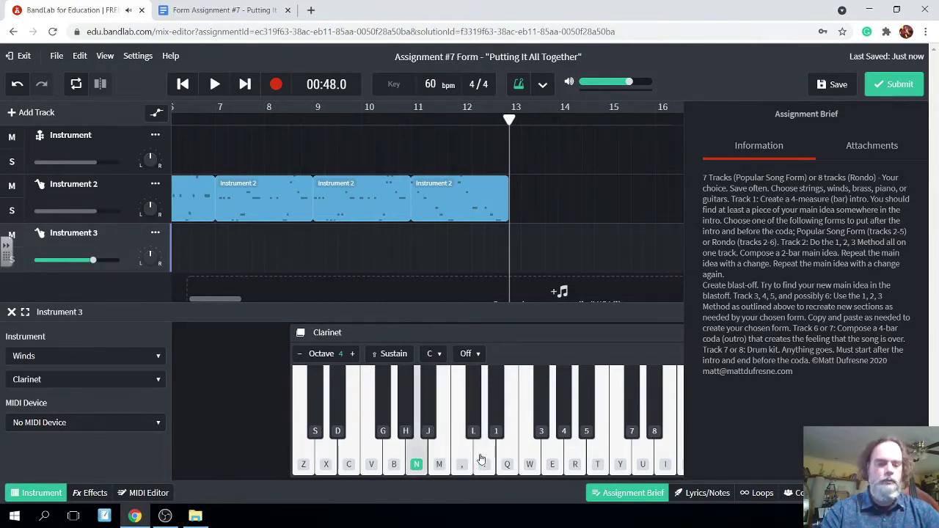
{"action": "key", "text": "b"}
{"action": "key", "text": "x"}
{"action": "key", "text": "c"}
{"action": "key", "text": "z"}
{"action": "key", "text": "x"}
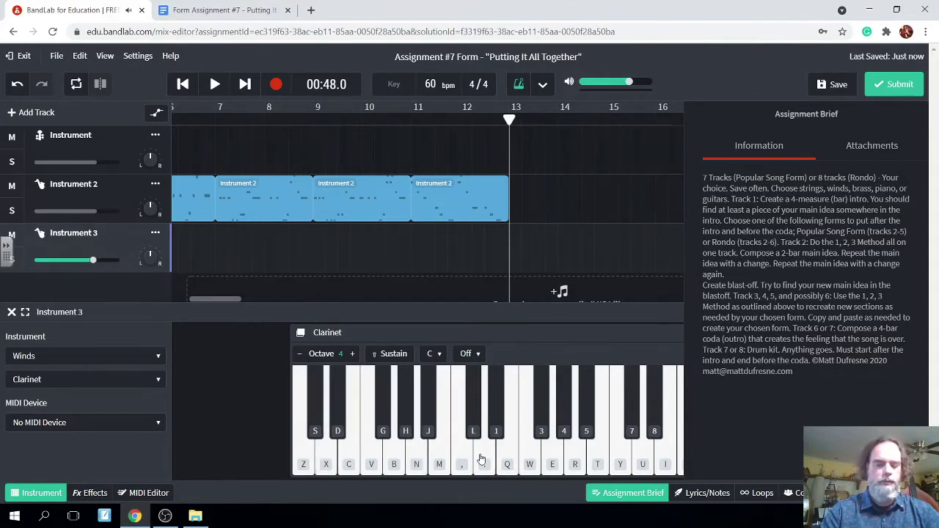
Step: Rehearse the end of the clarinet melody, descending B, A, G to low D, E, C and closing on repeated low D
{"action": "key", "text": "m"}
{"action": "key", "text": "n"}
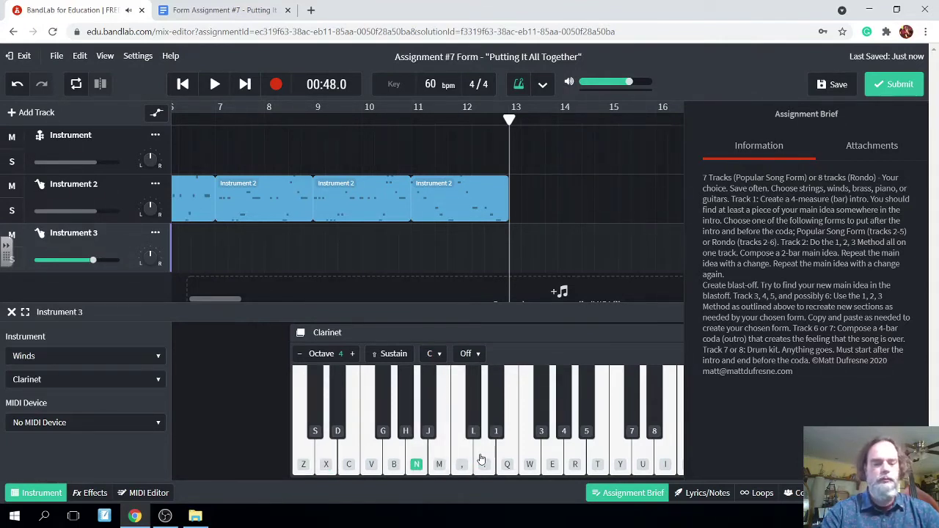
{"action": "key", "text": "b"}
{"action": "key", "text": "x"}
{"action": "key", "text": "c"}
{"action": "key", "text": "z"}
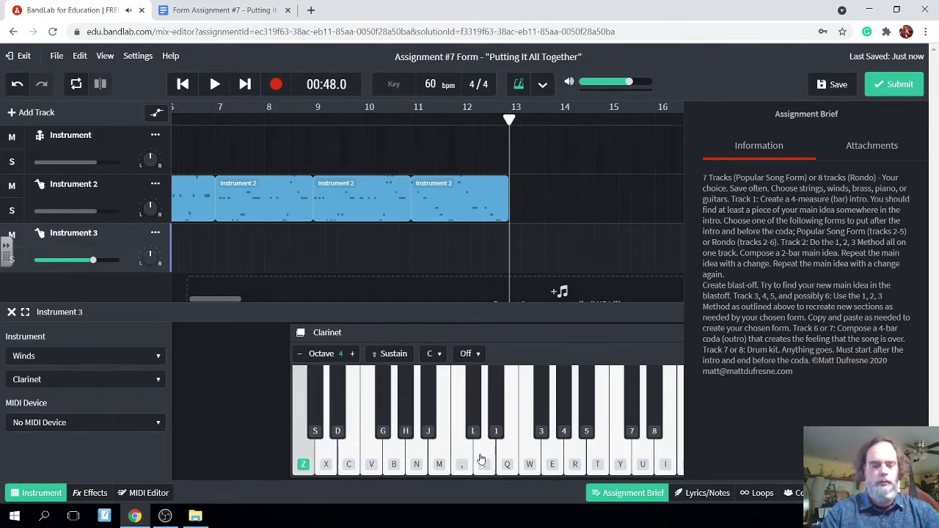
{"action": "key", "text": "x"}
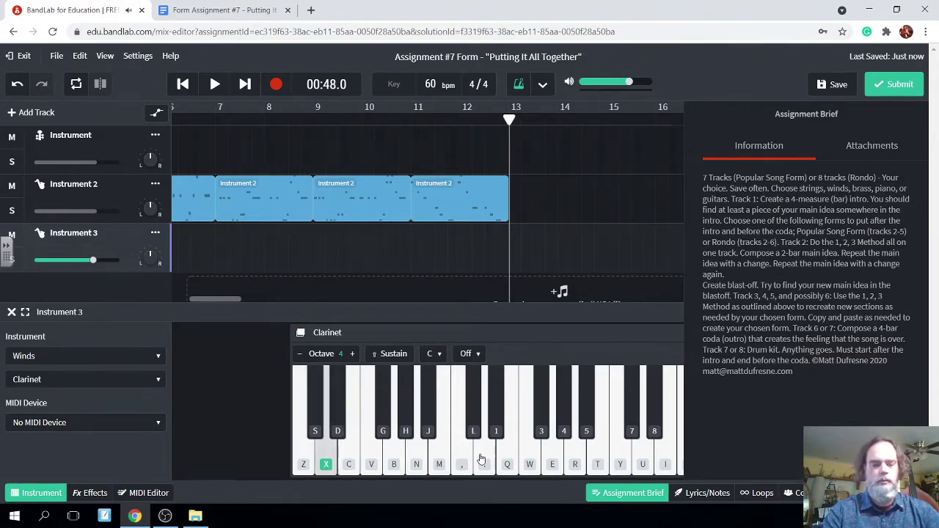
{"action": "key", "text": "x"}
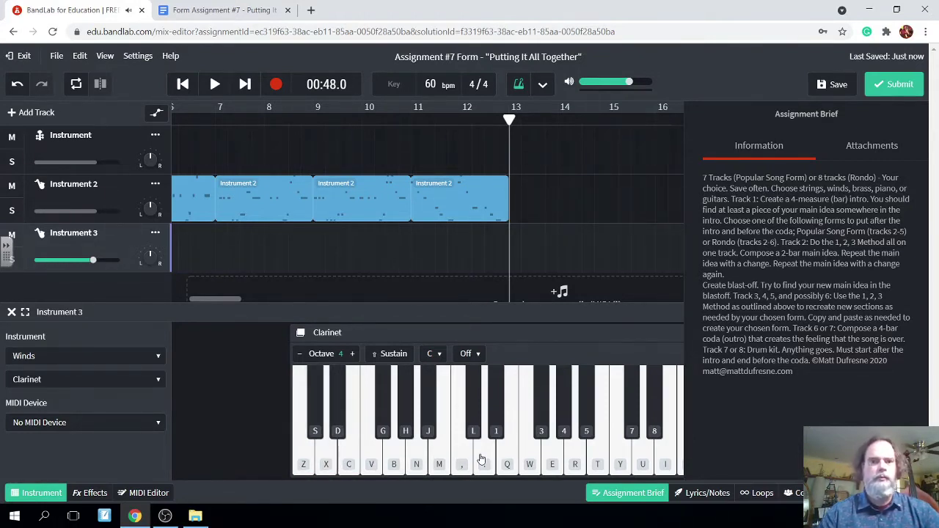
{"action": "key", "text": "x"}
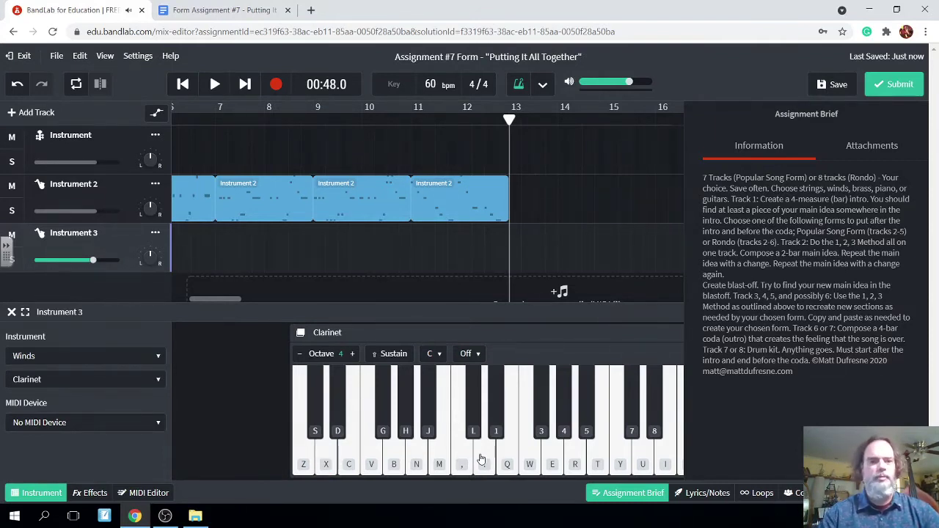
Step: Try recording the two-bar clarinet main idea from bar 13, moving from high C through A and B down to low D, and delete the take
{"action": "left_click", "coordinate": [275, 85]}
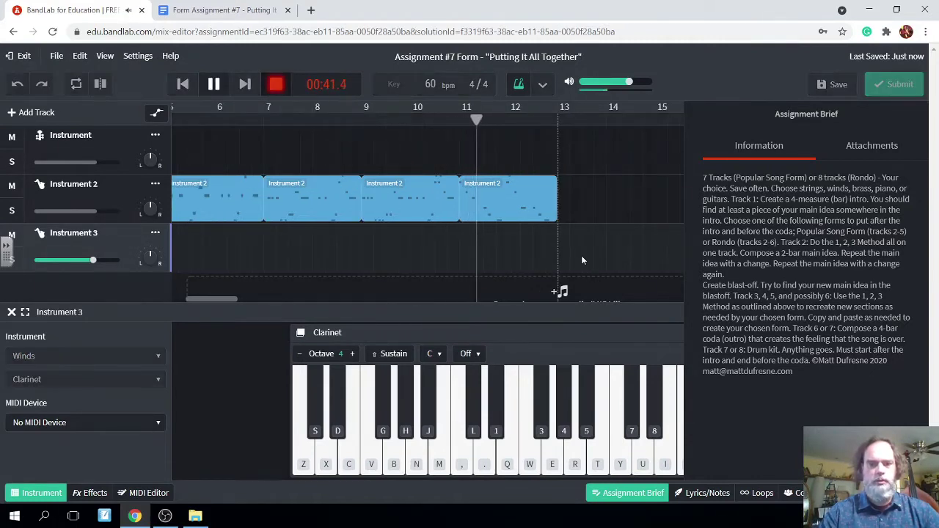
{"action": "left_click", "coordinate": [465, 467]}
{"action": "key", "text": "n"}
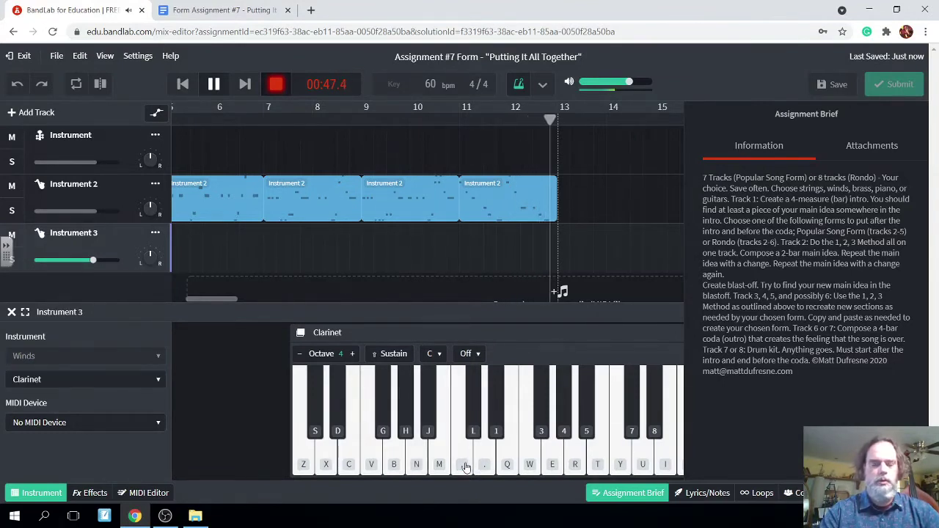
{"action": "left_click", "coordinate": [465, 467]}
{"action": "key", "text": "n"}
{"action": "key", "text": "m"}
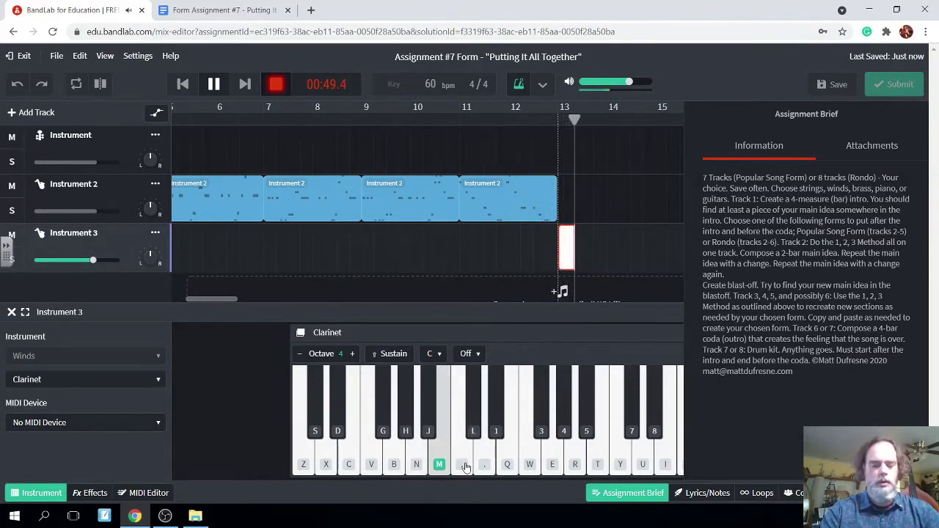
{"action": "key", "text": "n"}
{"action": "key", "text": "x"}
{"action": "key", "text": "z"}
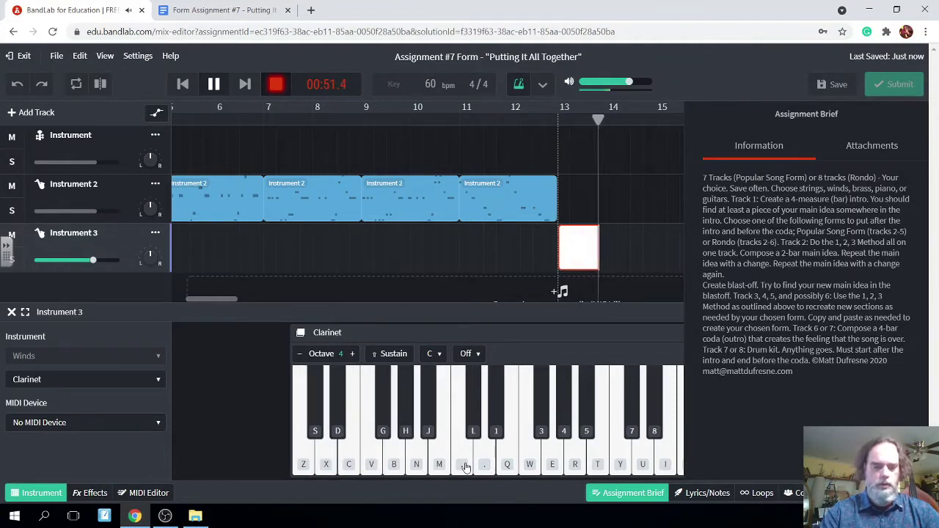
{"action": "key", "text": "c"}
{"action": "key", "text": "x"}
{"action": "key", "text": "x"}
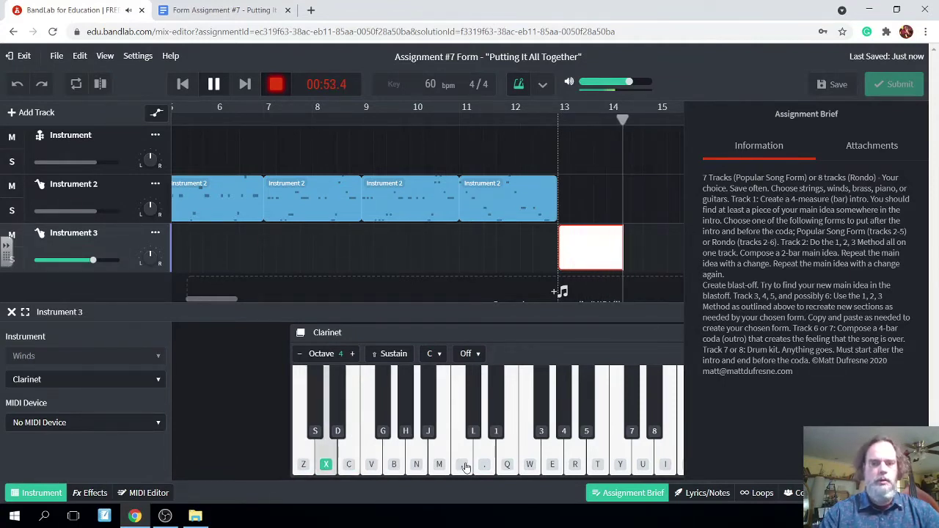
{"action": "left_click", "coordinate": [213, 85]}
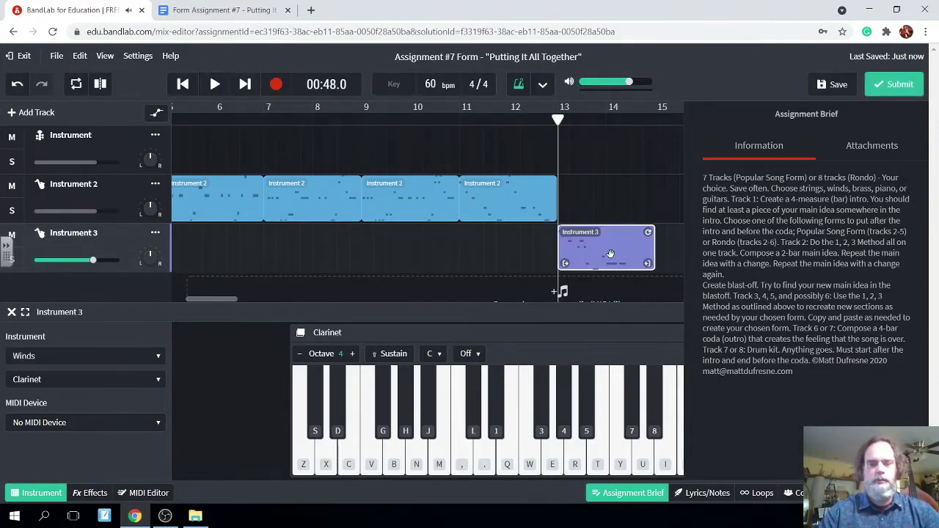
{"action": "key", "text": "Delete"}
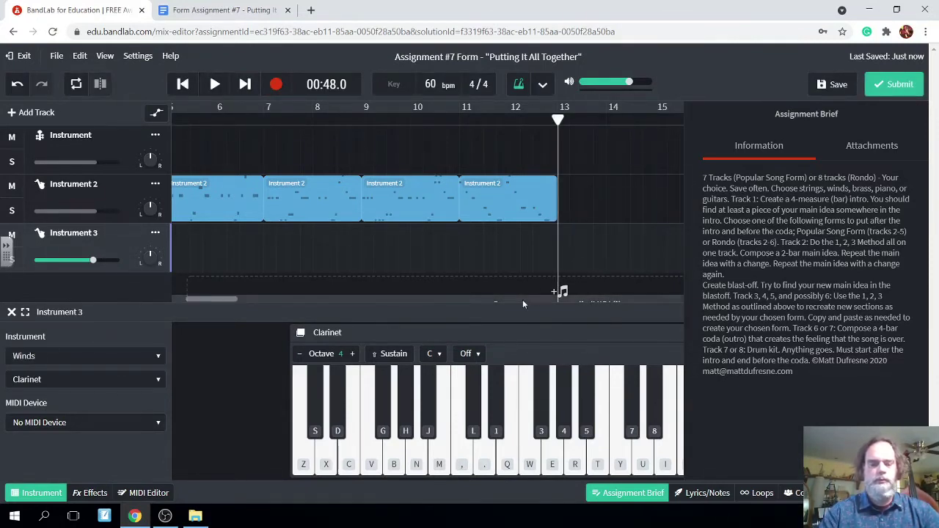
Step: Rehearse a clarinet phrase opening on high C and D, descending B, A, G and ending on low C and E
{"action": "key", "text": "comma"}
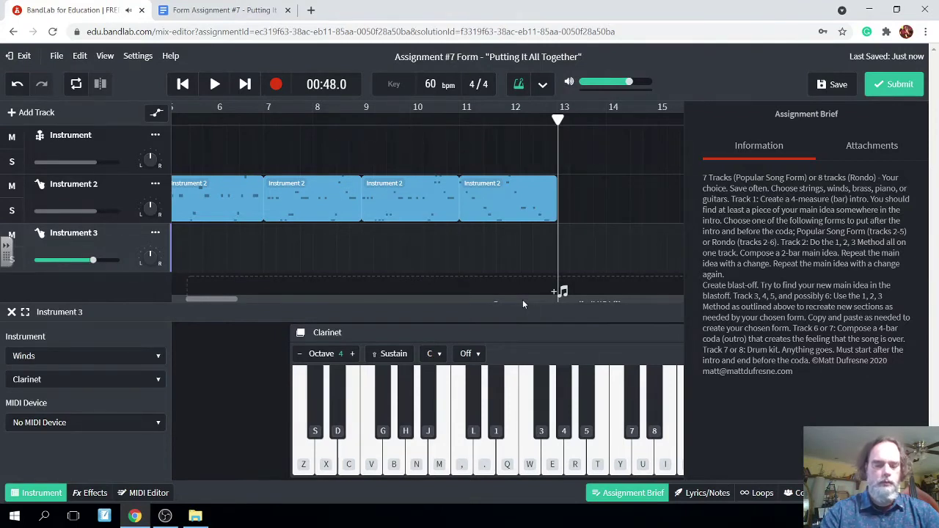
{"action": "key", "text": "comma"}
{"action": "key", "text": "period"}
{"action": "key", "text": "m"}
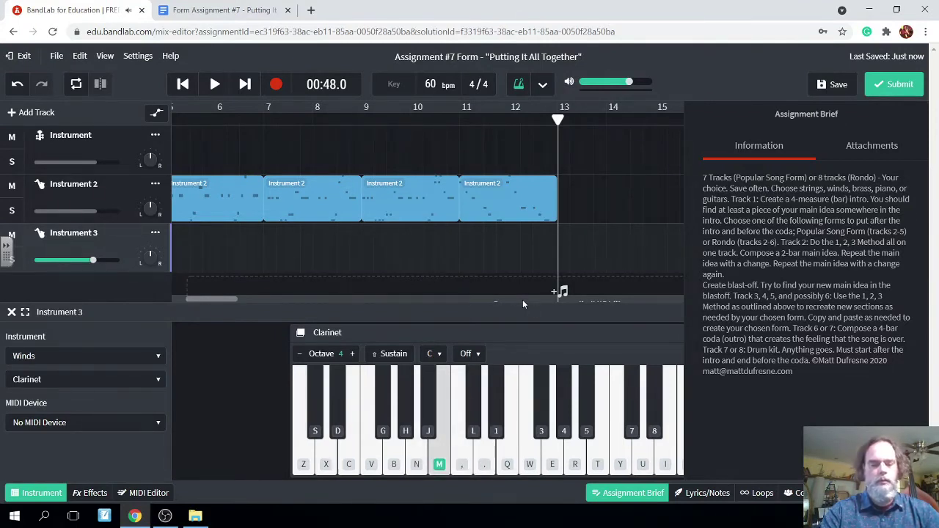
{"action": "key", "text": "n"}
{"action": "key", "text": "b"}
{"action": "key", "text": "z"}
{"action": "key", "text": "c"}
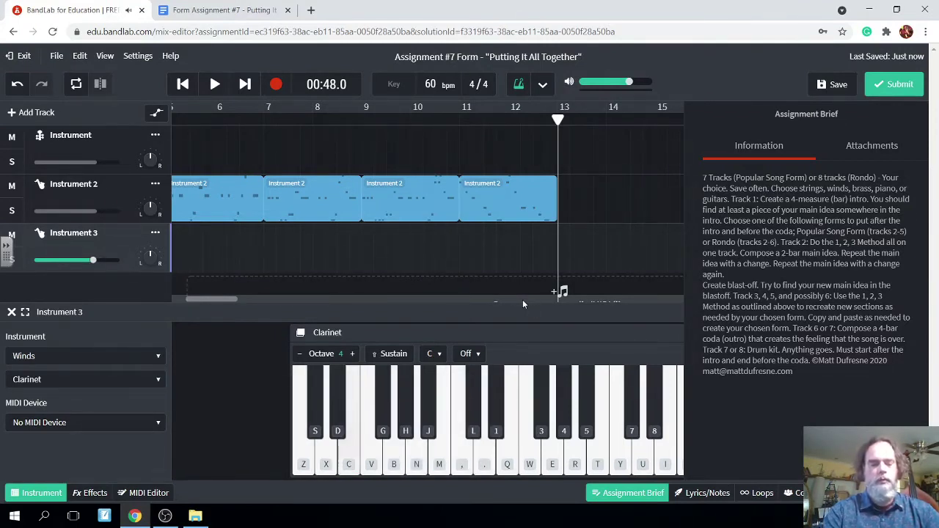
Step: Rehearse the clarinet phrase as high C, A, B, A, G, finishing on low D, E, C, D
{"action": "key", "text": "comma"}
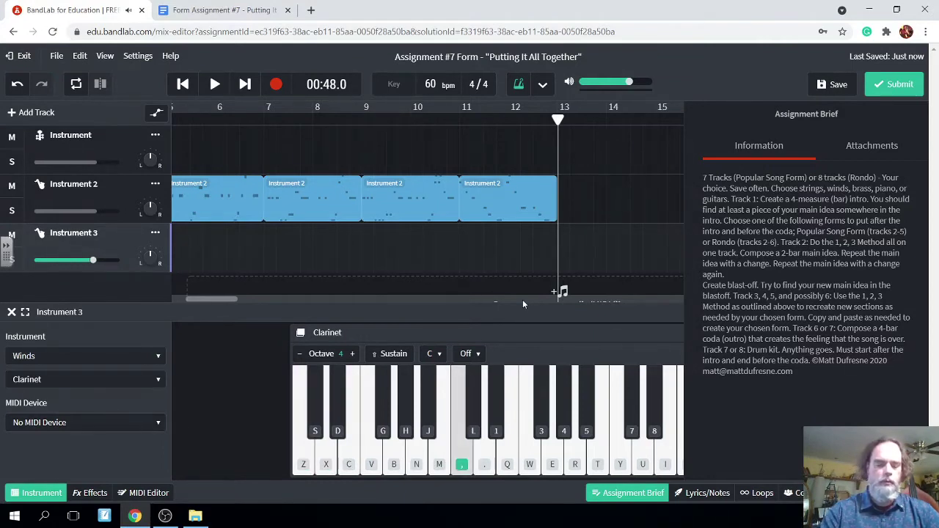
{"action": "key", "text": "n"}
{"action": "key", "text": "m"}
{"action": "key", "text": "n"}
{"action": "key", "text": "b"}
{"action": "key", "text": "x"}
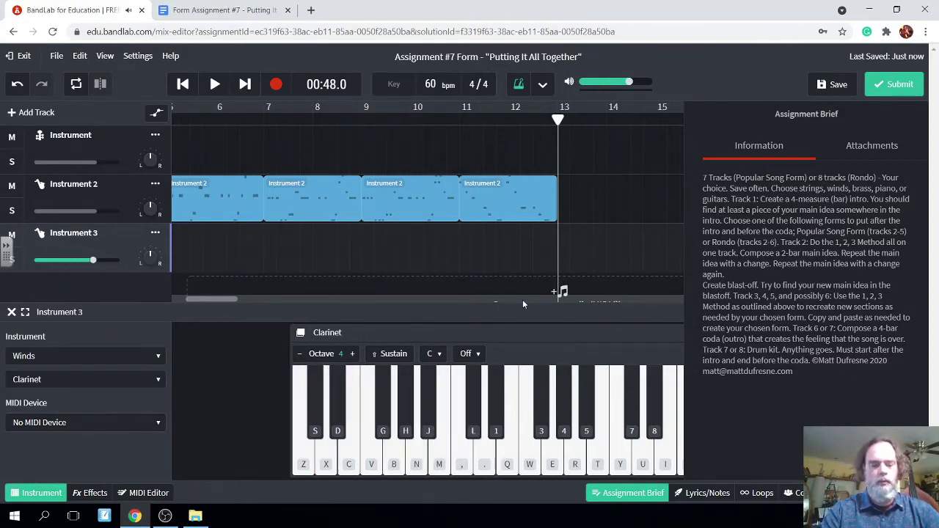
{"action": "key", "text": "c"}
{"action": "key", "text": "z"}
{"action": "key", "text": "x"}
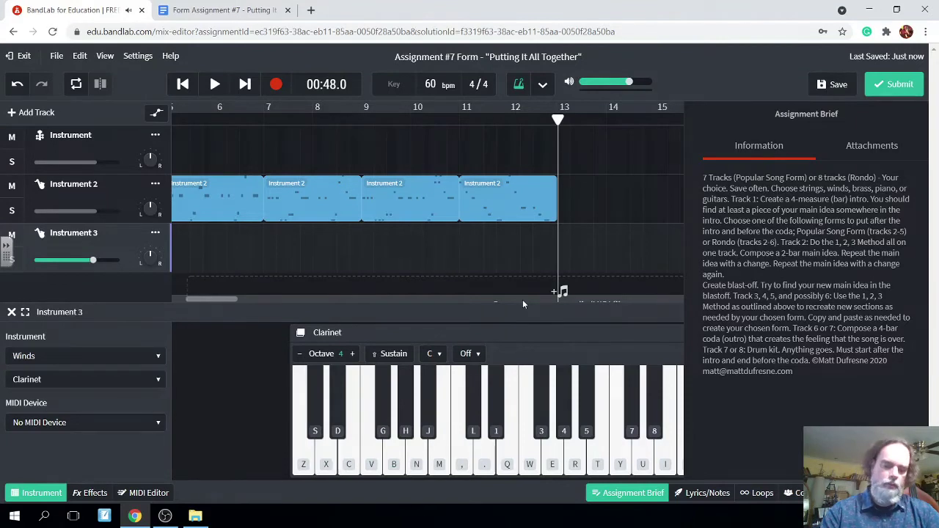
Step: Try a clarinet variation moving high C, D, B, G and closing on low D, C, E, C, D
{"action": "key", "text": "comma"}
{"action": "key", "text": "period"}
{"action": "key", "text": "m"}
{"action": "key", "text": "b"}
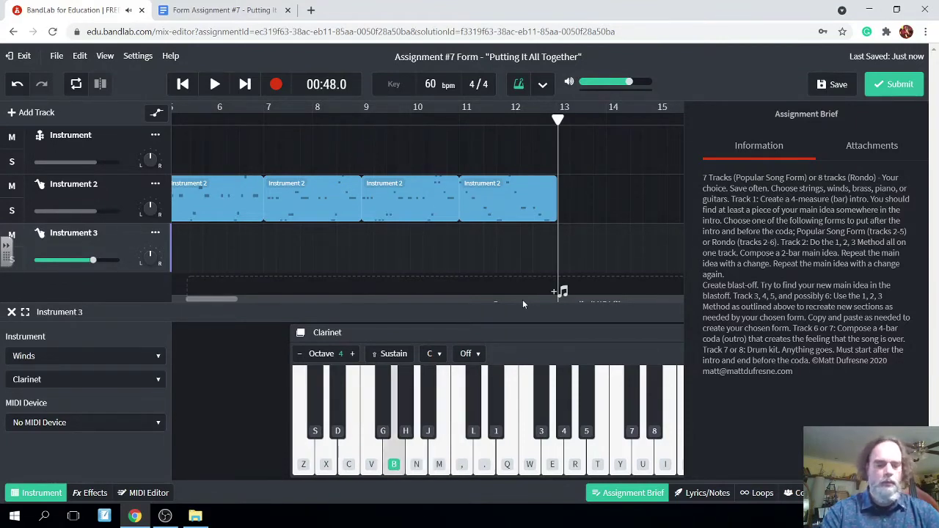
{"action": "key", "text": "x"}
{"action": "key", "text": "z"}
{"action": "key", "text": "c"}
{"action": "key", "text": "z"}
{"action": "key", "text": "x"}
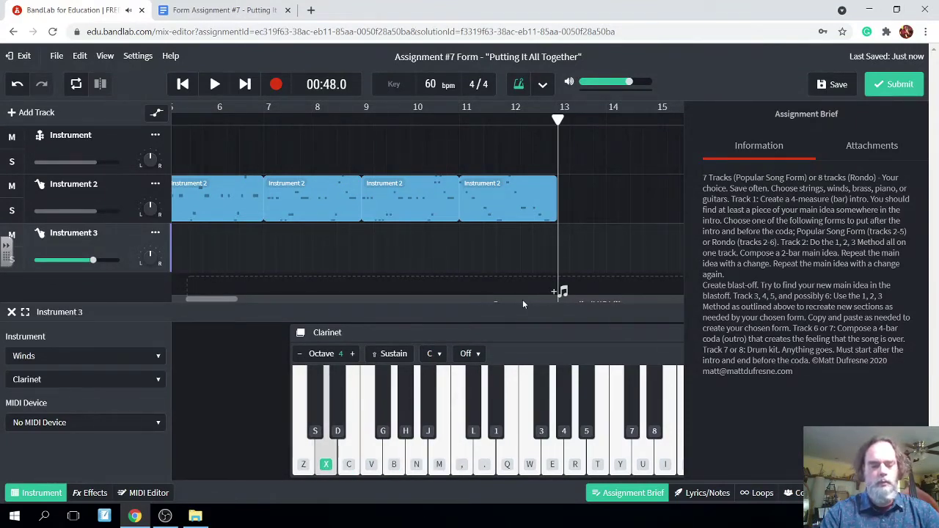
Step: Rehearse the clarinet answer as high C, D, B, A, G, resolving on low D, E, C, D
{"action": "key", "text": "comma"}
{"action": "key", "text": "period"}
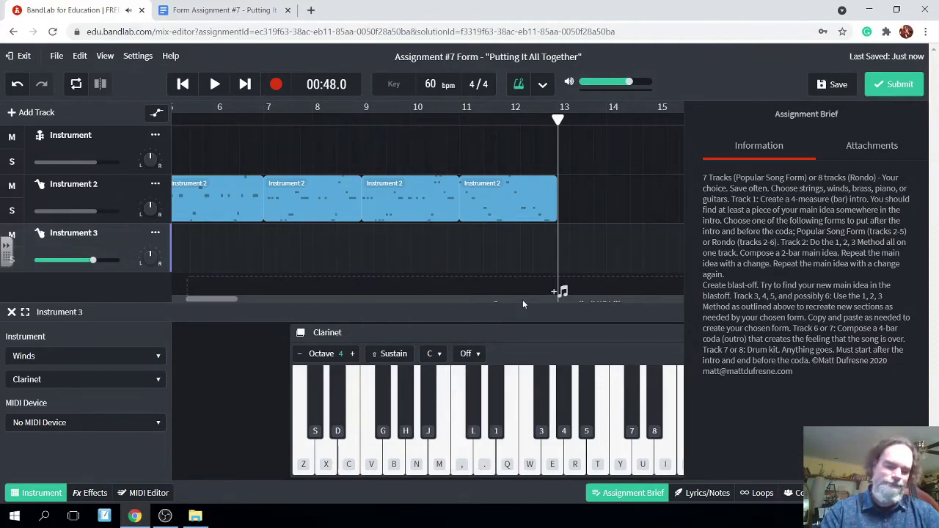
{"action": "key", "text": "m"}
{"action": "key", "text": "n"}
{"action": "key", "text": "b"}
{"action": "key", "text": "x"}
{"action": "key", "text": "c"}
{"action": "key", "text": "z"}
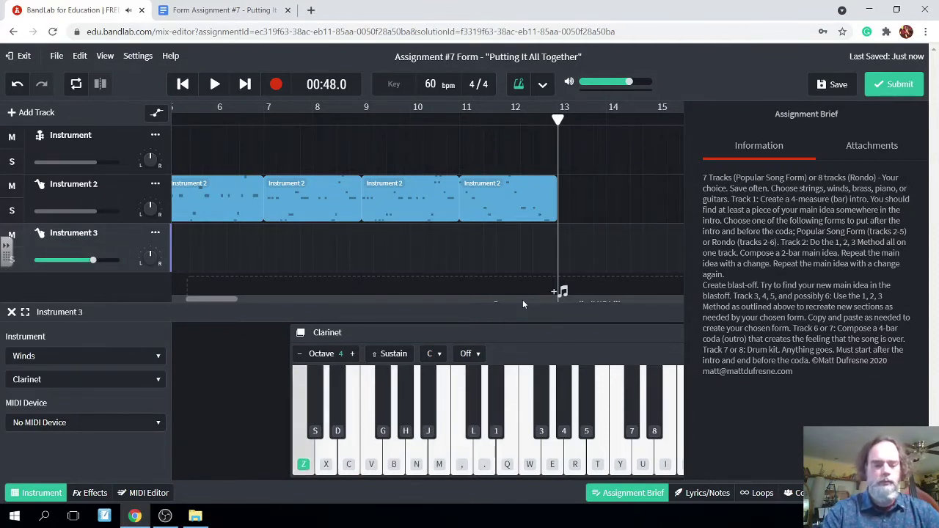
{"action": "key", "text": "x"}
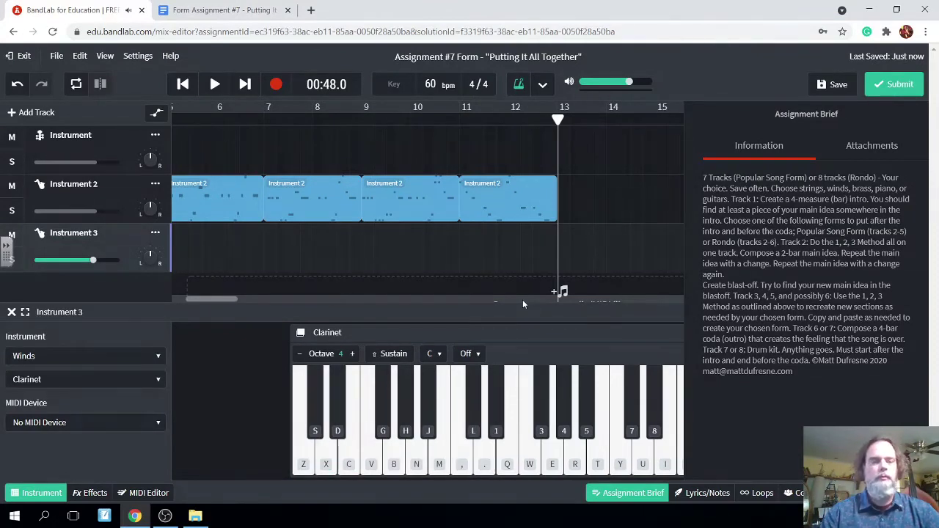
Step: Start recording the clarinet on track 3 at bar 13, playing high C, A, B, A, G and low D, C, E
{"action": "left_click", "coordinate": [276, 86]}
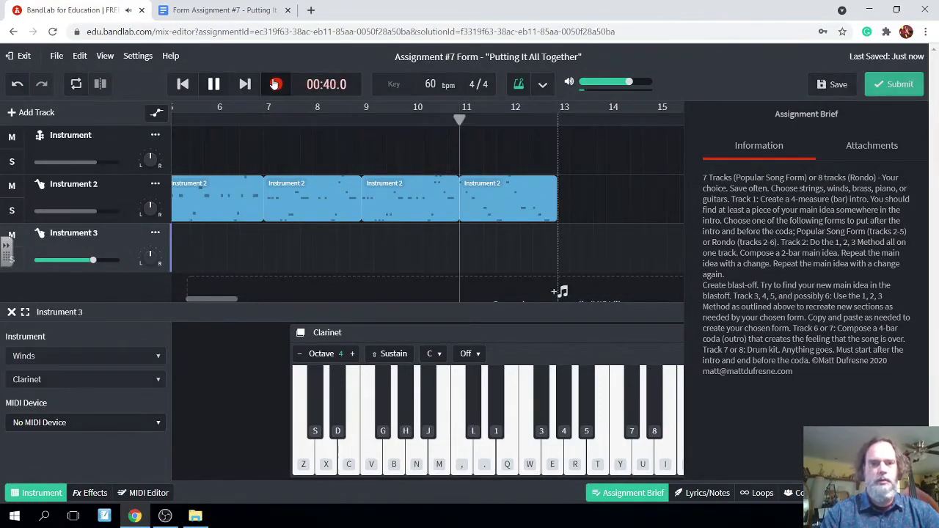
{"action": "left_click", "coordinate": [476, 459]}
{"action": "left_click", "coordinate": [472, 464]}
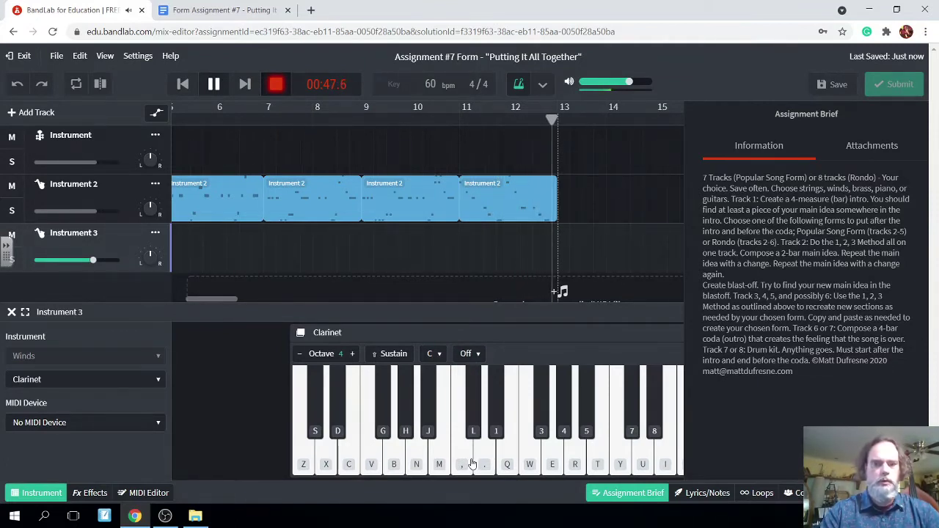
{"action": "left_click", "coordinate": [472, 463]}
{"action": "key", "text": "n"}
{"action": "key", "text": "m"}
{"action": "key", "text": "n"}
{"action": "key", "text": "b"}
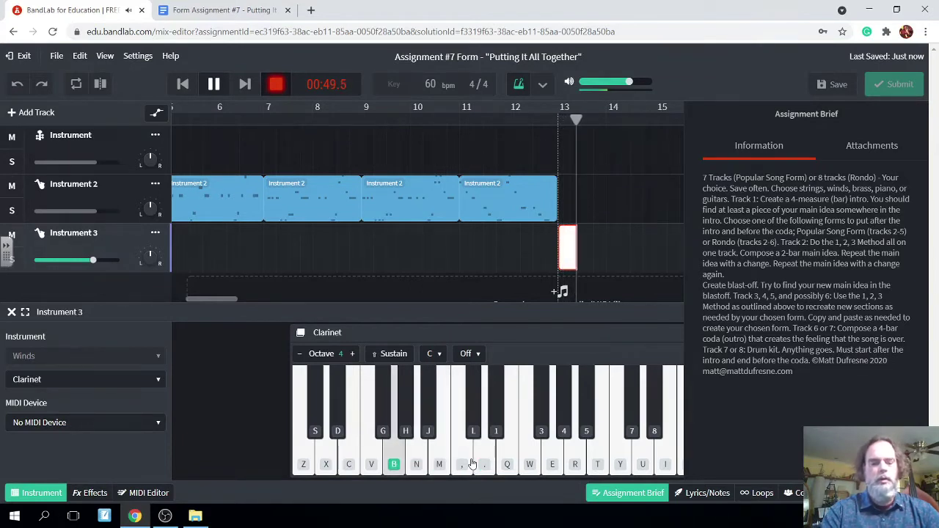
{"action": "key", "text": "x"}
{"action": "key", "text": "z"}
{"action": "key", "text": "c"}
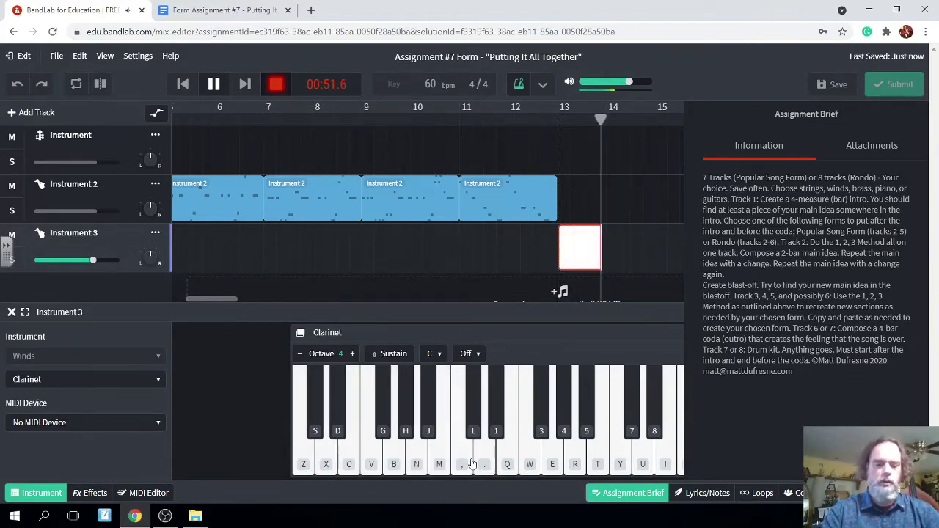
Step: Record bar 14 of the clarinet main idea with high C, D, A, B, A, G and low D, C, E, D, and stop recording
{"action": "key", "text": "comma"}
{"action": "key", "text": "period"}
{"action": "key", "text": "n"}
{"action": "key", "text": "m"}
{"action": "key", "text": "n"}
{"action": "key", "text": "b"}
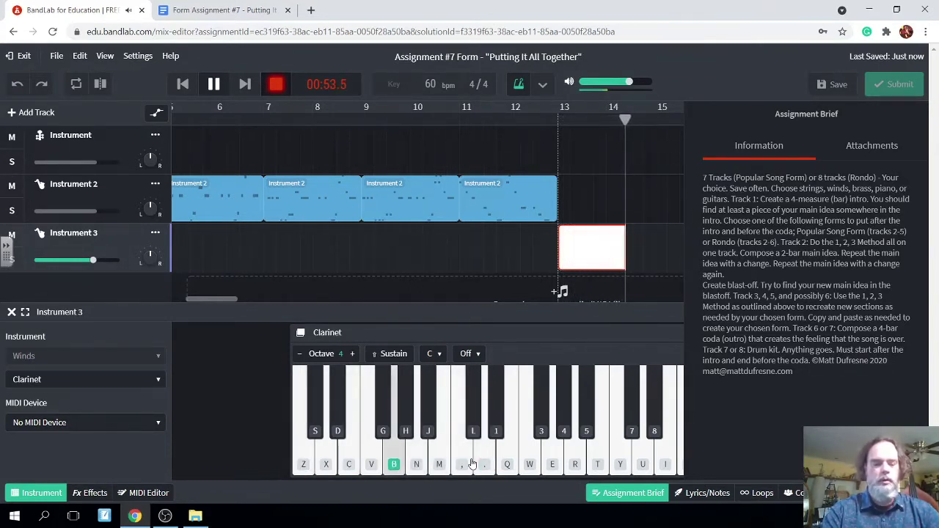
{"action": "key", "text": "x"}
{"action": "key", "text": "z"}
{"action": "key", "text": "c"}
{"action": "key", "text": "x"}
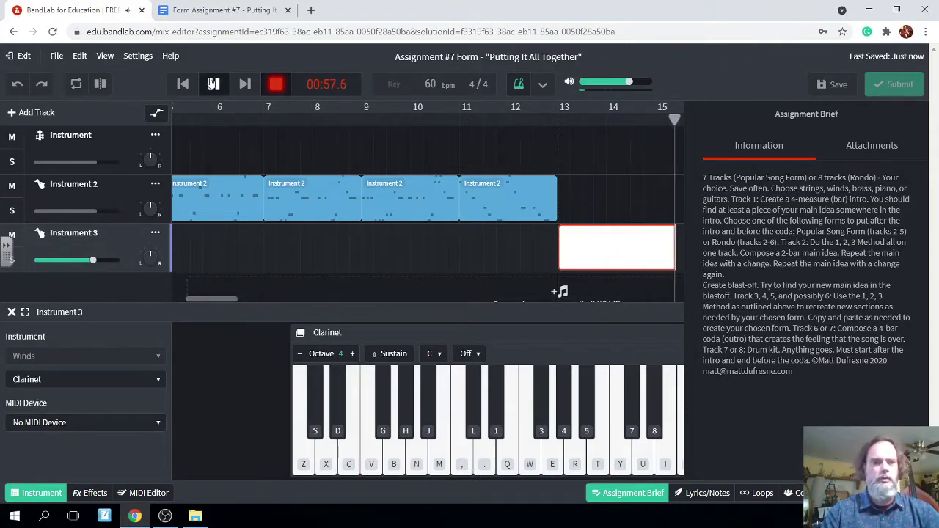
{"action": "left_click", "coordinate": [213, 84]}
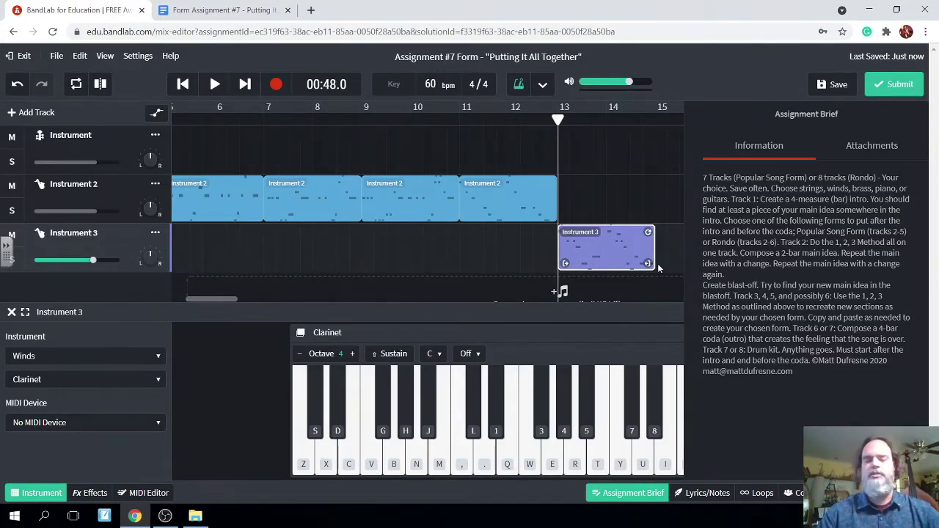
Step: Record the varied repeat on the clarinet track from bar 15, playing high C, D, B, A, G and low D, C, E
{"action": "scroll", "coordinate": [657, 264], "scroll_direction": "right", "scroll_amount": 3}
{"action": "scroll", "coordinate": [657, 263], "scroll_direction": "right", "scroll_amount": 1}
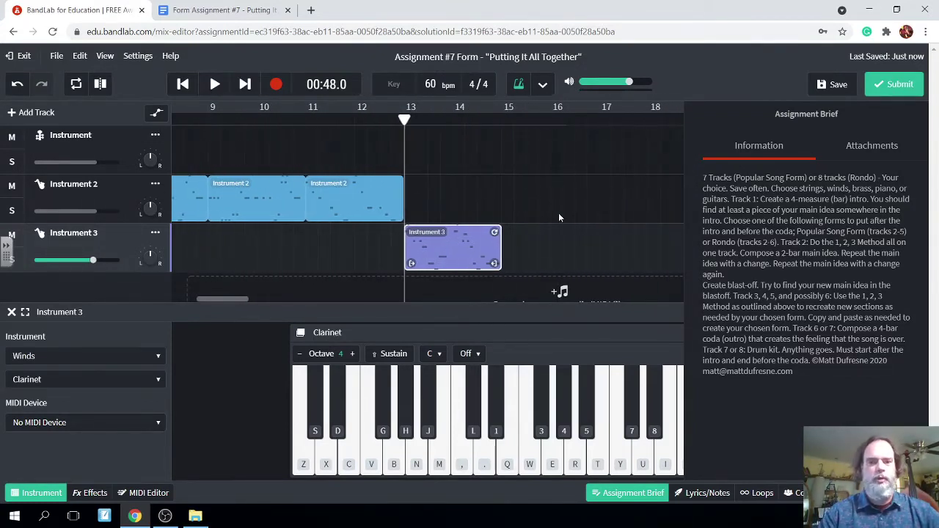
{"action": "left_click_drag", "start_coordinate": [404, 119], "coordinate": [501, 125]}
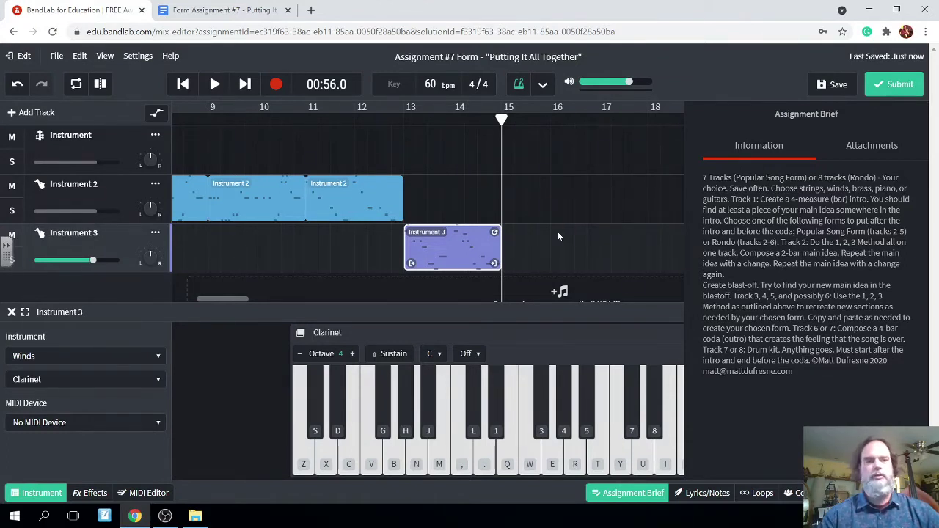
{"action": "left_click", "coordinate": [276, 85]}
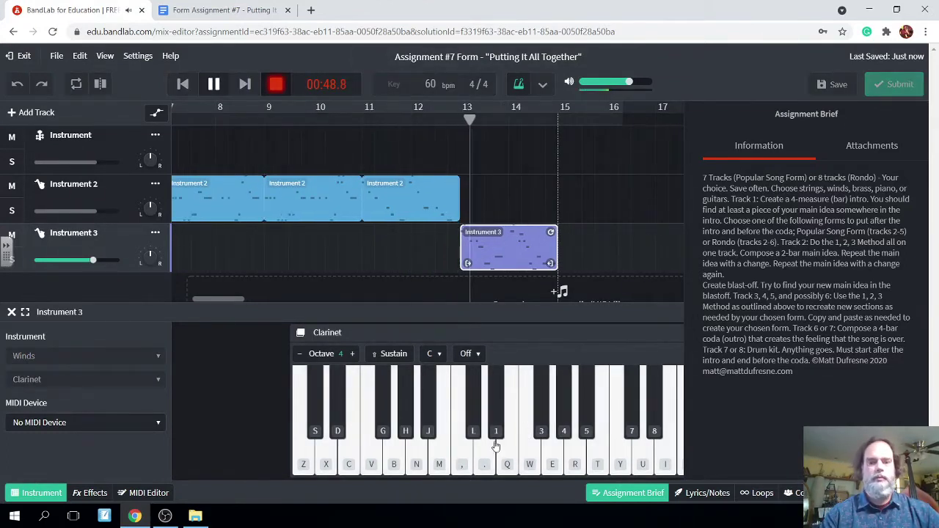
{"action": "left_click", "coordinate": [465, 456]}
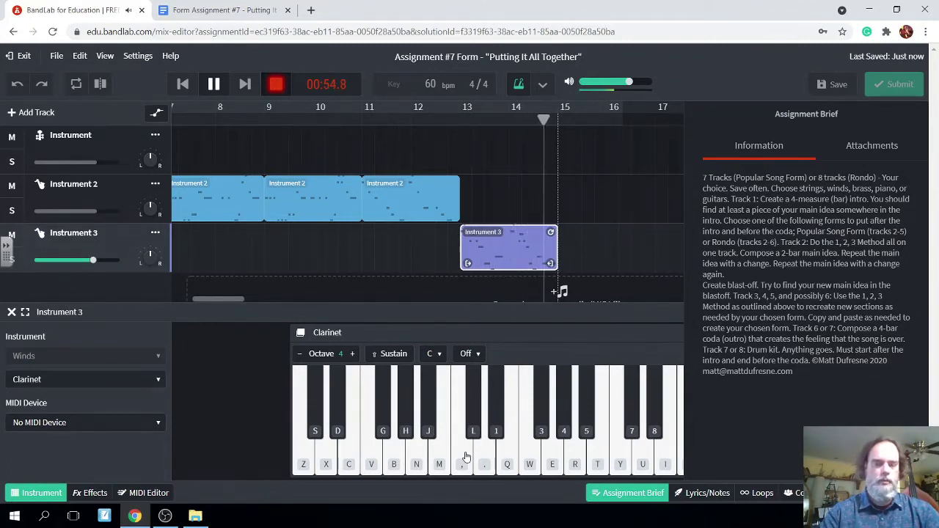
{"action": "key", "text": "comma"}
{"action": "key", "text": "period"}
{"action": "key", "text": "m"}
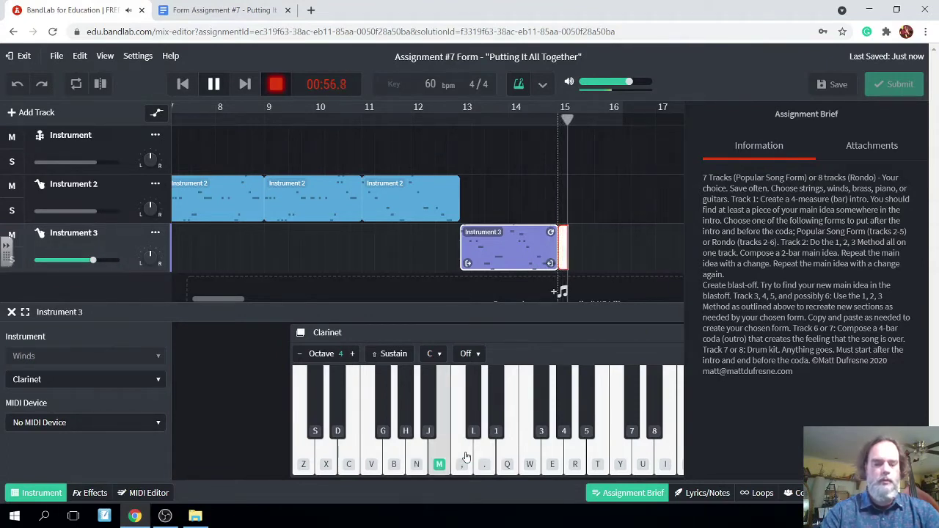
{"action": "key", "text": "n"}
{"action": "key", "text": "b"}
{"action": "key", "text": "x"}
{"action": "key", "text": "z"}
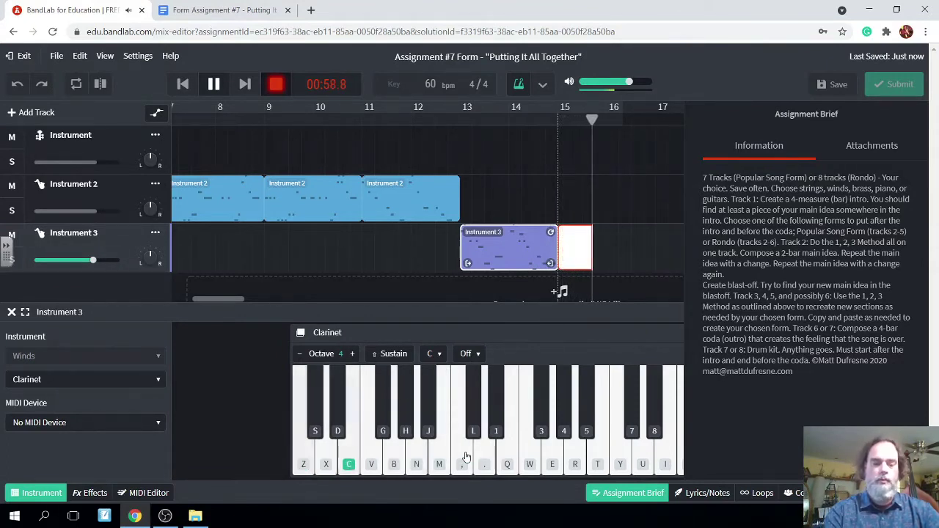
{"action": "key", "text": "c"}
Step: Continue the clarinet take into bar 16 with high C, D, B, A, G and low C, E
{"action": "key", "text": "comma"}
{"action": "key", "text": "period"}
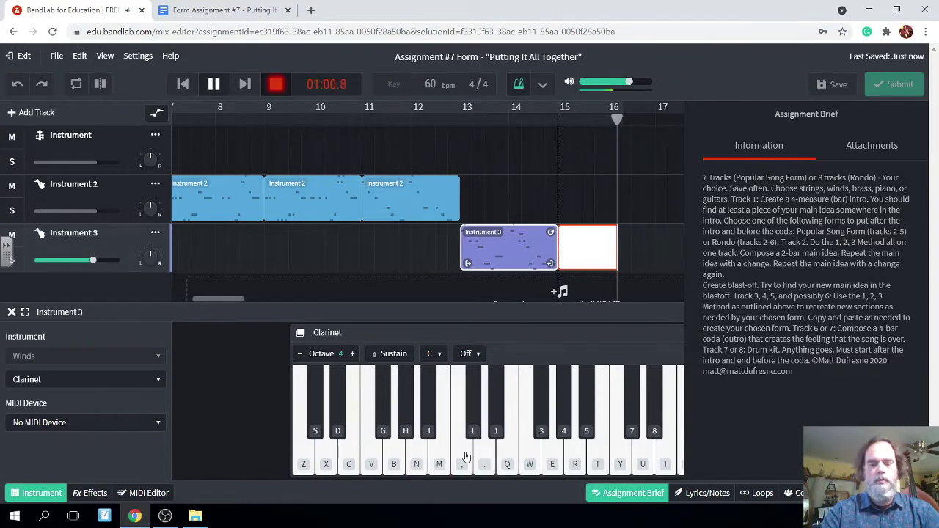
{"action": "key", "text": "m"}
{"action": "key", "text": "n"}
{"action": "key", "text": "b"}
{"action": "key", "text": "z"}
{"action": "key", "text": "c"}
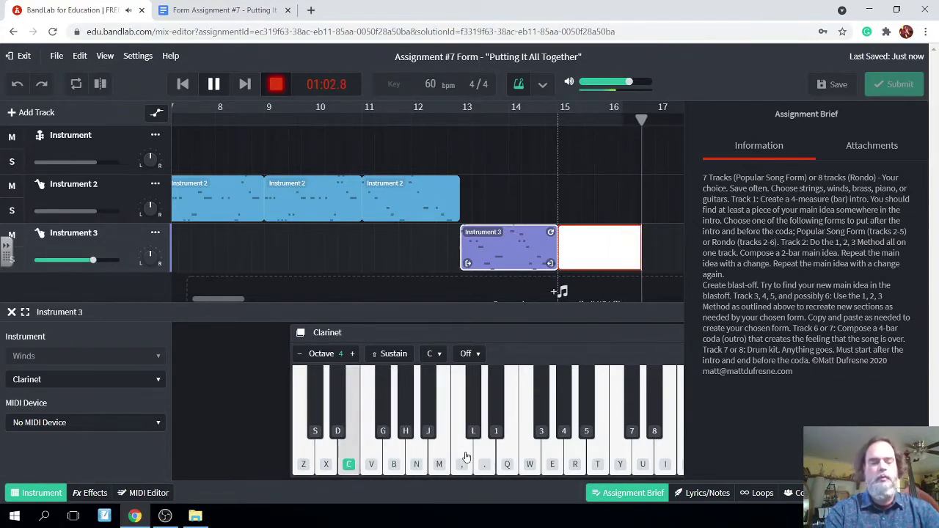
Step: Extend the clarinet ending through bar 17 with low D, C, E, C, E, D, stop recording and save the project
{"action": "key", "text": "x"}
{"action": "key", "text": "z"}
{"action": "key", "text": "c"}
{"action": "key", "text": "z"}
{"action": "key", "text": "c"}
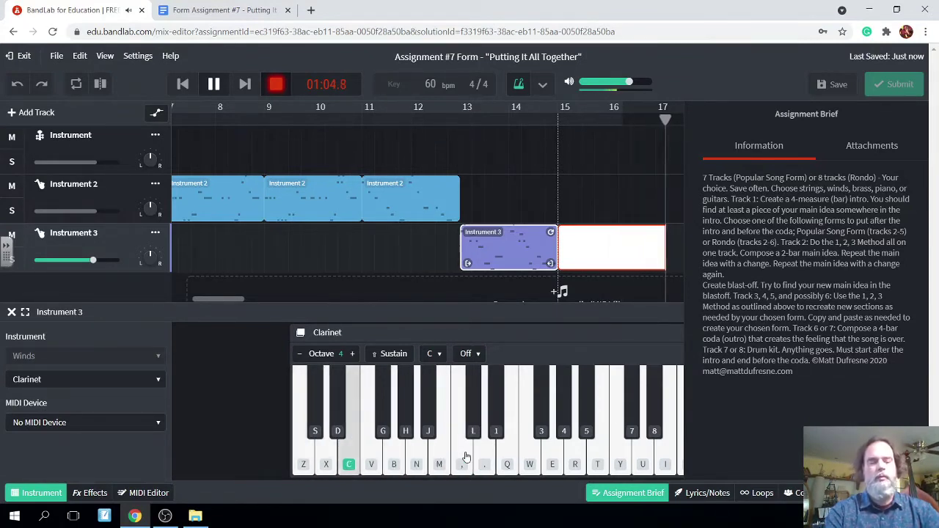
{"action": "key", "text": "x"}
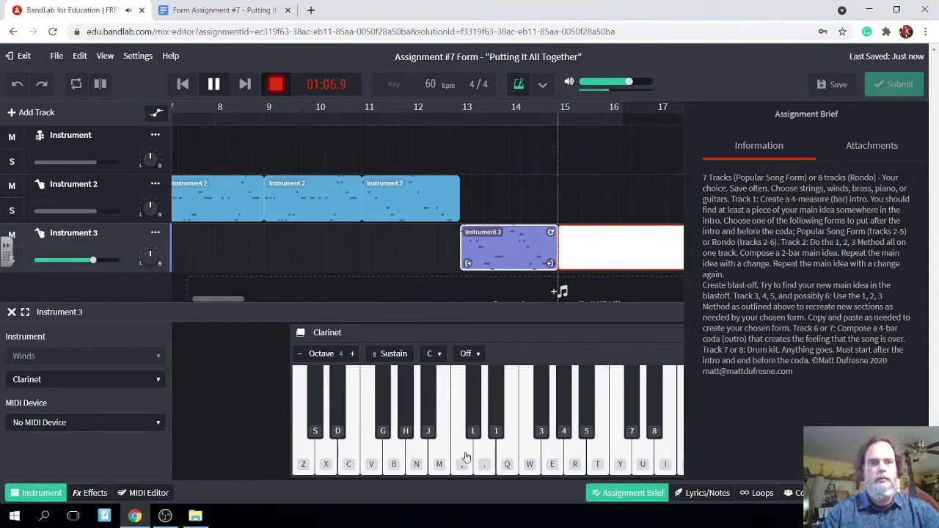
{"action": "key", "text": "space"}
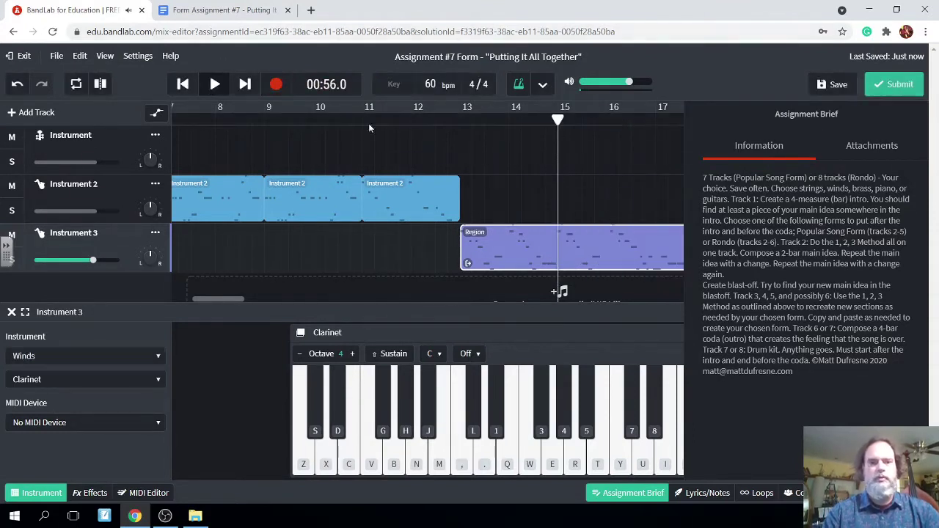
{"action": "left_click", "coordinate": [837, 84]}
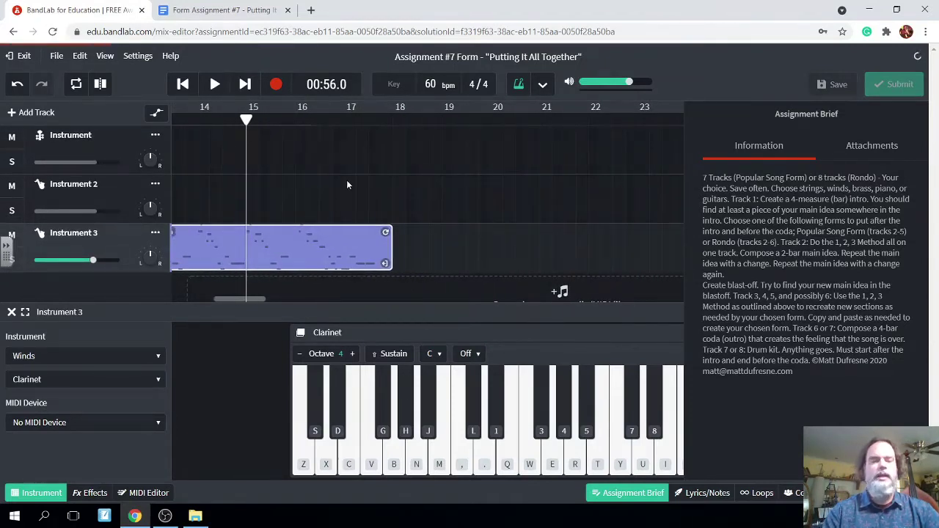
Step: Move the playhead to 01:08.0, at the end of the clarinet region just before bar 18
{"action": "left_click_drag", "start_coordinate": [247, 119], "coordinate": [391, 145]}
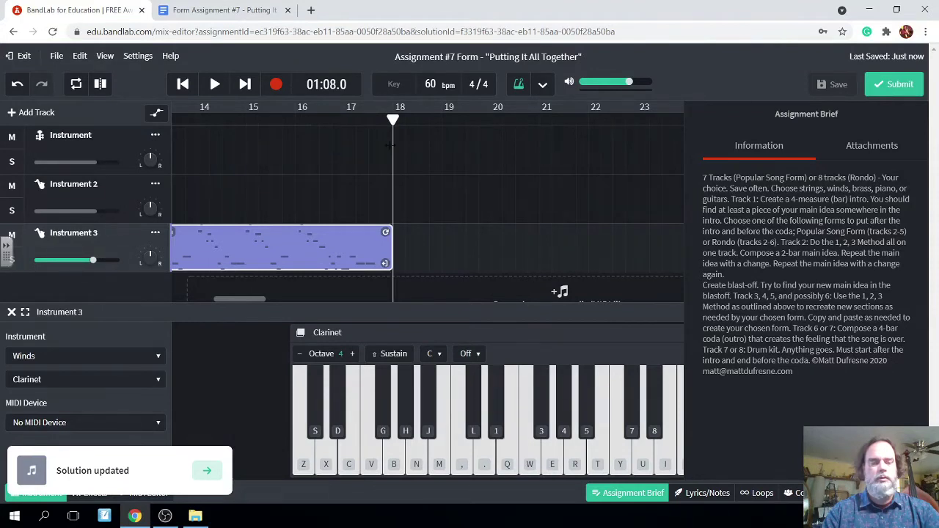
{"action": "scroll", "coordinate": [283, 174], "scroll_direction": "left", "scroll_amount": 3}
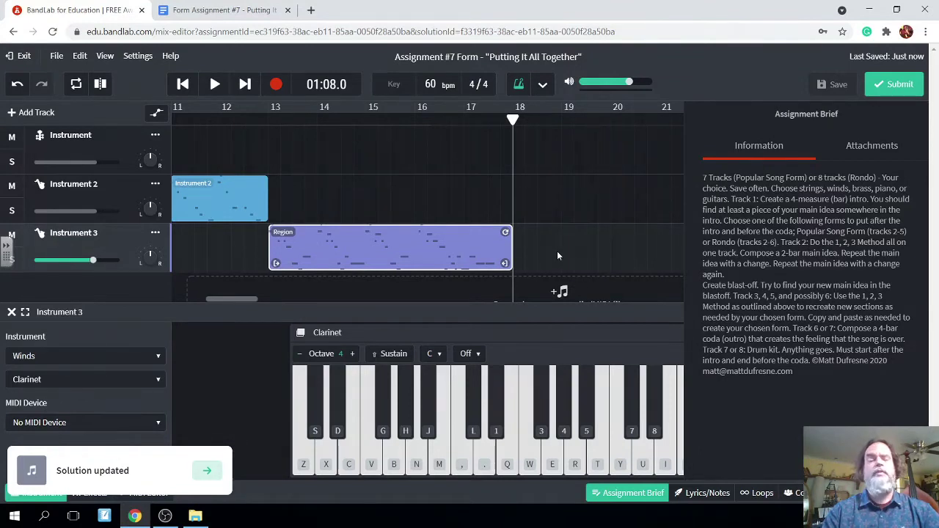
{"action": "scroll", "coordinate": [557, 255], "scroll_direction": "right", "scroll_amount": 1}
{"action": "scroll", "coordinate": [558, 255], "scroll_direction": "right", "scroll_amount": 1}
{"action": "scroll", "coordinate": [557, 255], "scroll_direction": "right", "scroll_amount": 1}
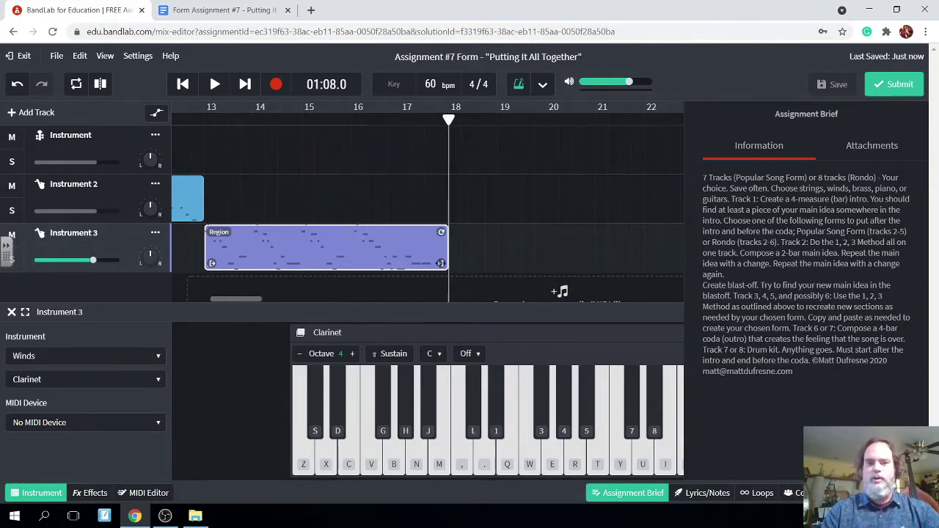
{"action": "mouse_move", "coordinate": [440, 262]}
{"action": "left_mouse_down"}
{"action": "mouse_move", "coordinate": [426, 263]}
{"action": "mouse_move", "coordinate": [440, 262]}
{"action": "left_mouse_up"}
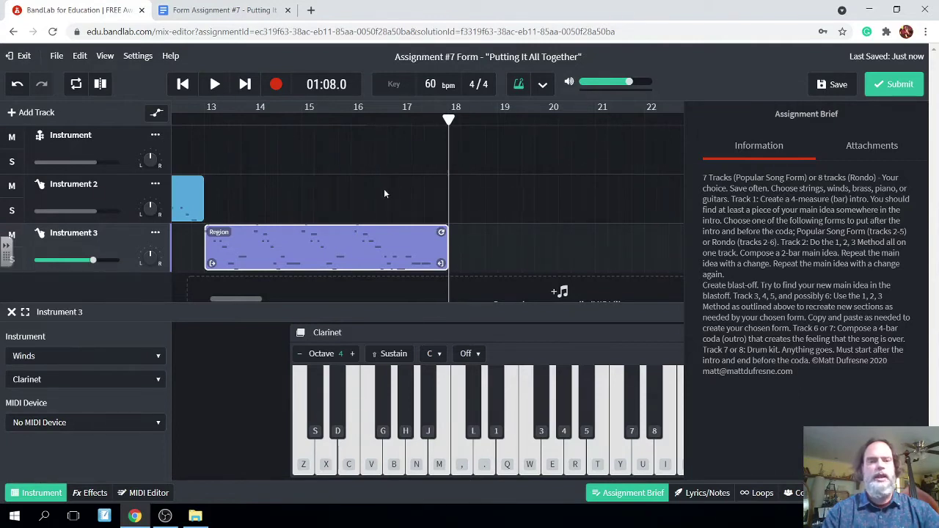
Step: Record the second changed repeat on the clarinet track from bar 18, playing high C, D, A, B, A, B, G and low E, D, C, E
{"action": "left_click", "coordinate": [276, 84]}
{"action": "left_click", "coordinate": [460, 450]}
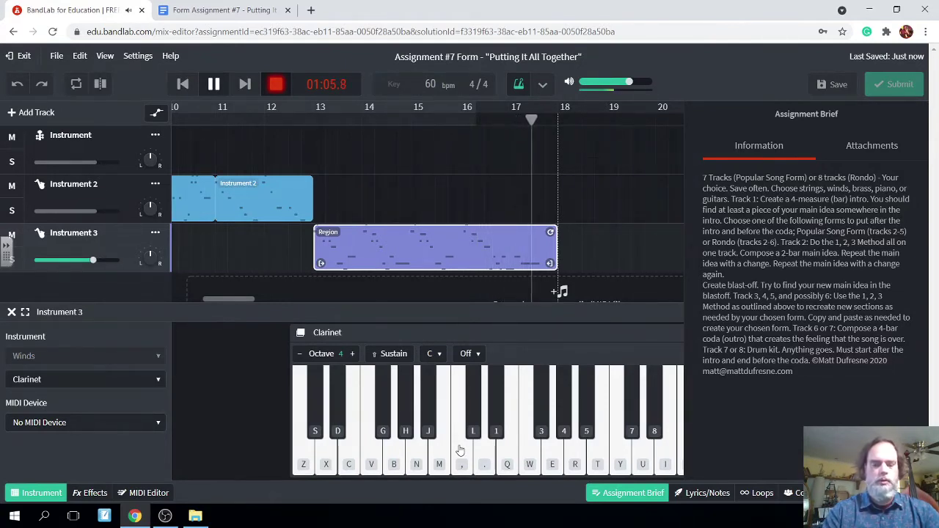
{"action": "left_click", "coordinate": [460, 450]}
{"action": "key", "text": "period"}
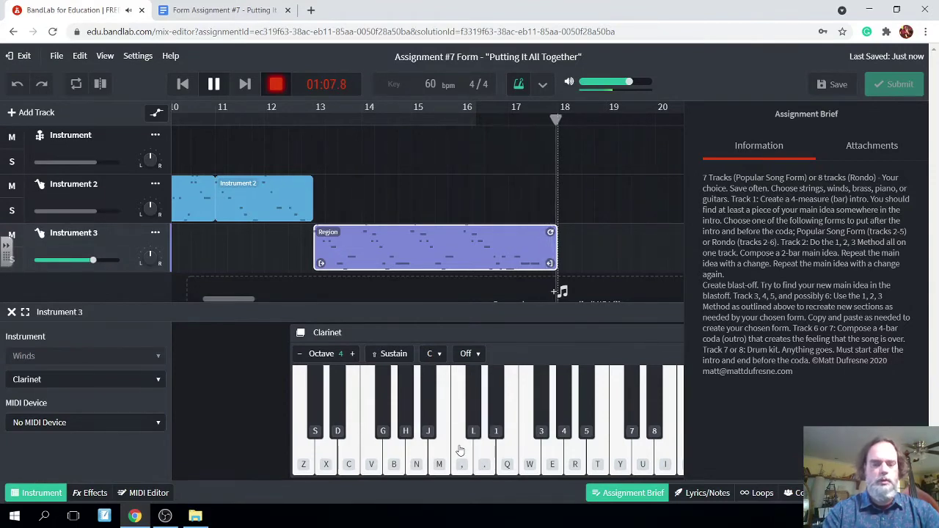
{"action": "key", "text": "n"}
{"action": "key", "text": "m"}
{"action": "key", "text": "n"}
{"action": "key", "text": "m"}
{"action": "key", "text": "b"}
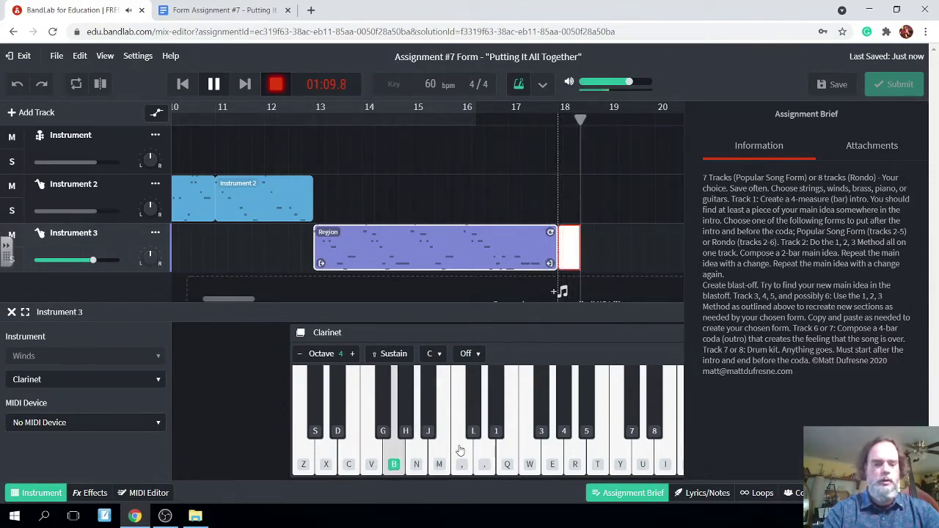
{"action": "key", "text": "c"}
{"action": "key", "text": "x"}
{"action": "key", "text": "z"}
{"action": "key", "text": "c"}
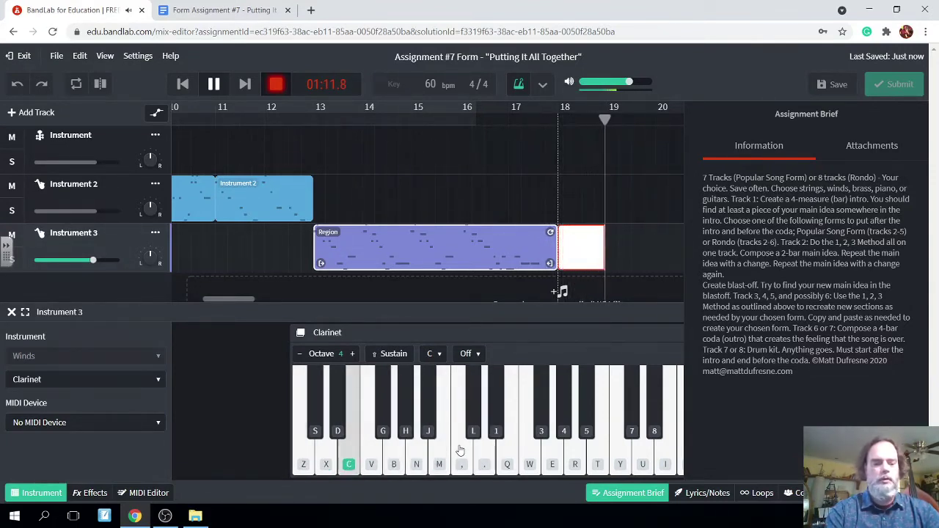
Step: Continue the clarinet take through bar 19 with low C, D, D, E, C, D, D, and stop recording
{"action": "key", "text": "z"}
{"action": "key", "text": "x"}
{"action": "key", "text": "x"}
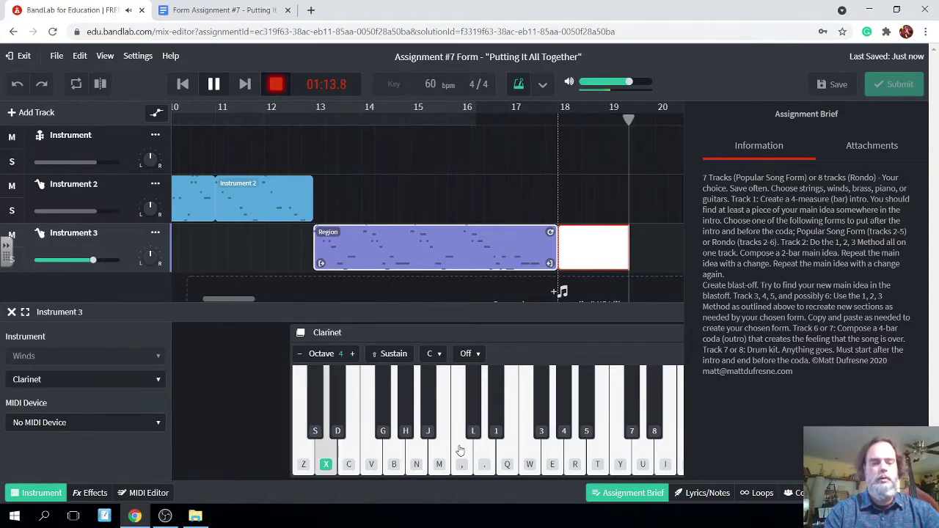
{"action": "key", "text": "c"}
{"action": "key", "text": "z"}
{"action": "key", "text": "x"}
{"action": "key", "text": "x"}
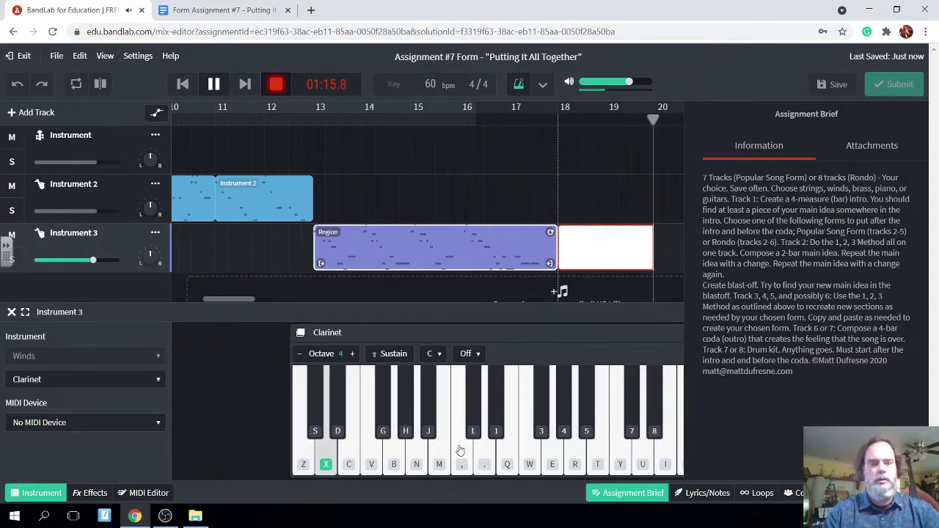
{"action": "left_click", "coordinate": [213, 84]}
{"action": "scroll", "coordinate": [467, 218], "scroll_direction": "right", "scroll_amount": 3}
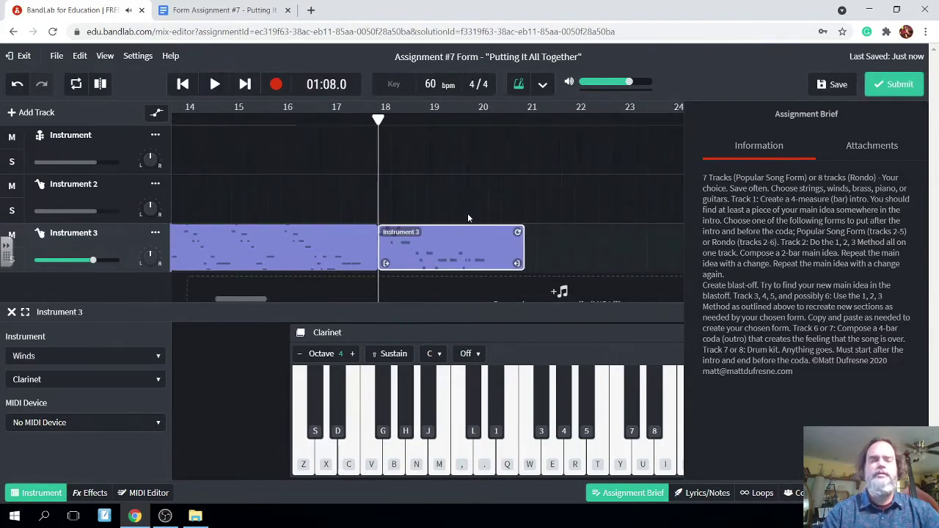
Step: Record the clarinet blast-off from 01:16.7, near bar 20, starting with low D, C, E, D, E, G, F
{"action": "left_click_drag", "start_coordinate": [377, 119], "coordinate": [484, 154]}
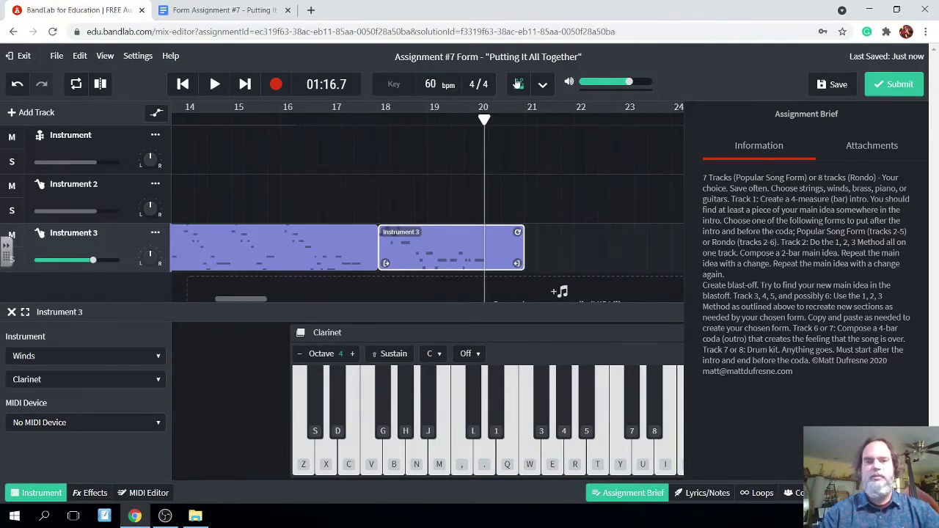
{"action": "mouse_move", "coordinate": [478, 114]}
{"action": "left_mouse_down"}
{"action": "mouse_move", "coordinate": [524, 119]}
{"action": "mouse_move", "coordinate": [484, 119]}
{"action": "left_mouse_up"}
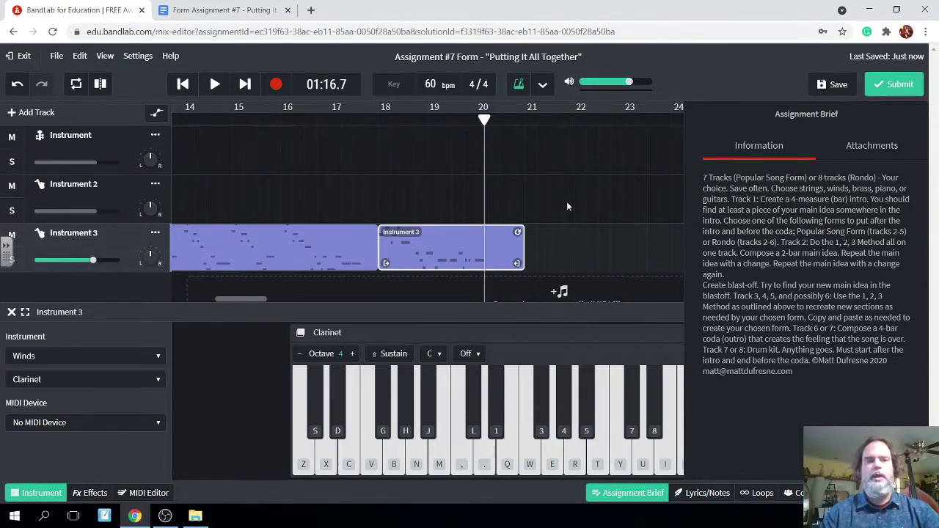
{"action": "left_click", "coordinate": [275, 85]}
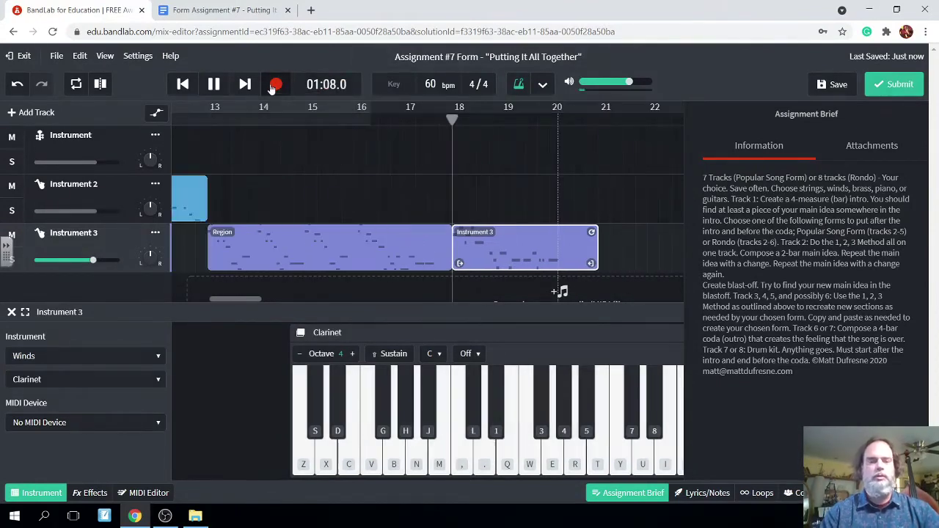
{"action": "left_click", "coordinate": [416, 464]}
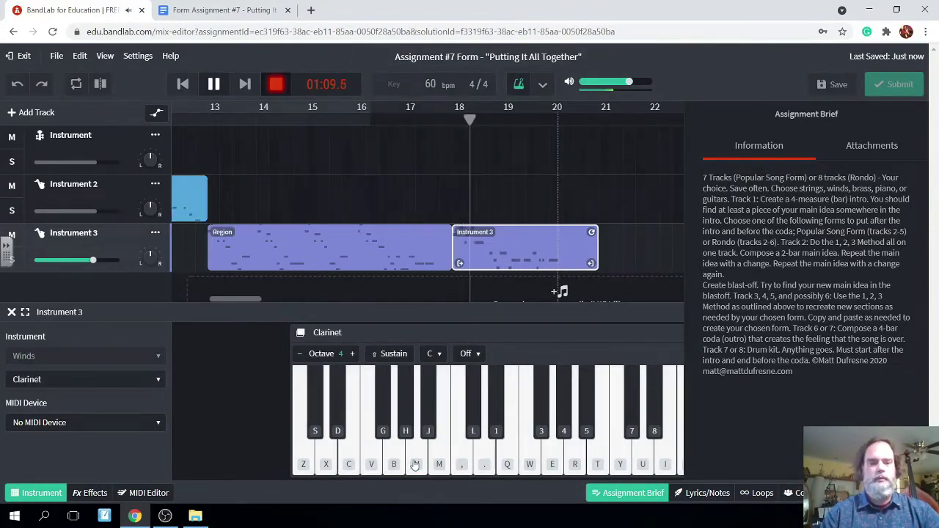
{"action": "left_click", "coordinate": [326, 464]}
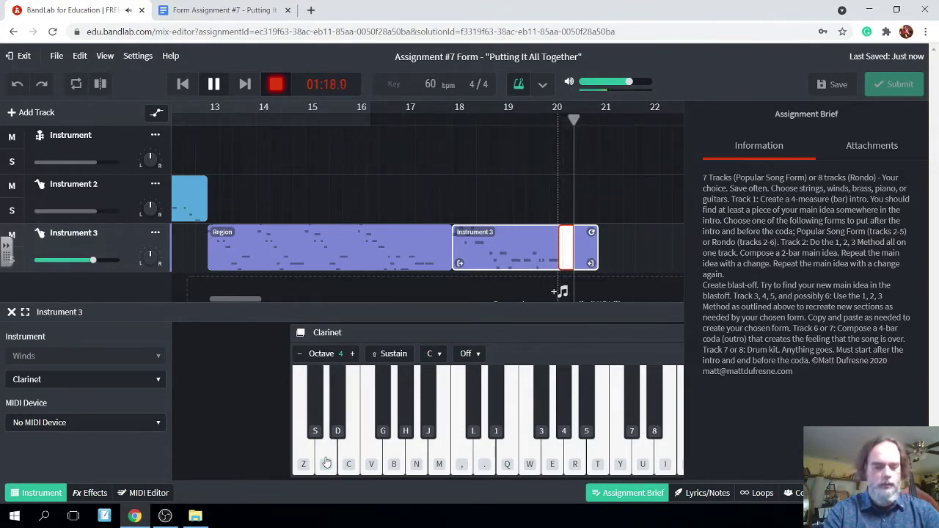
{"action": "key", "text": "z"}
{"action": "key", "text": "c"}
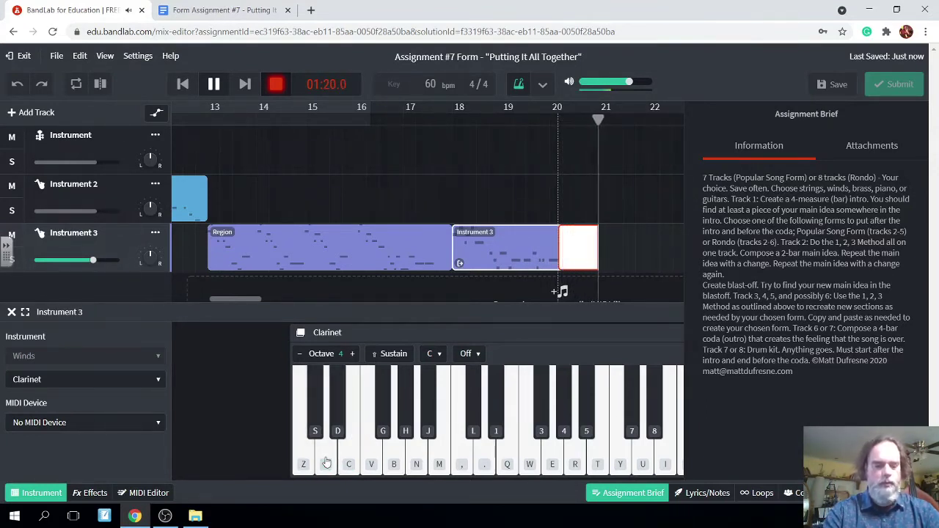
{"action": "left_click", "coordinate": [326, 464]}
{"action": "key", "text": "c"}
{"action": "key", "text": "b"}
{"action": "key", "text": "v"}
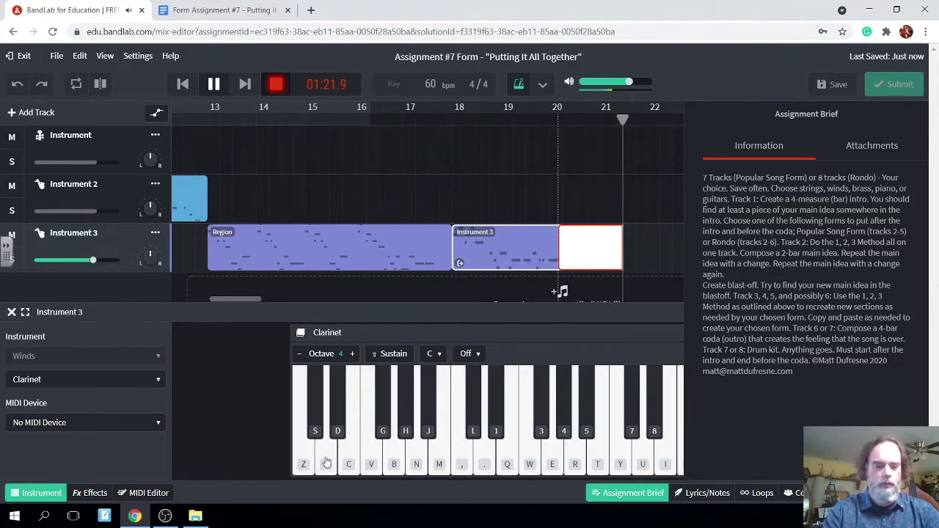
Step: Continue the rising clarinet line through bars 21 and 22 with E, G, A, F, G, A, high C, B, A and high C
{"action": "key", "text": "c"}
{"action": "key", "text": "b"}
{"action": "key", "text": "n"}
{"action": "key", "text": "v"}
{"action": "key", "text": "b"}
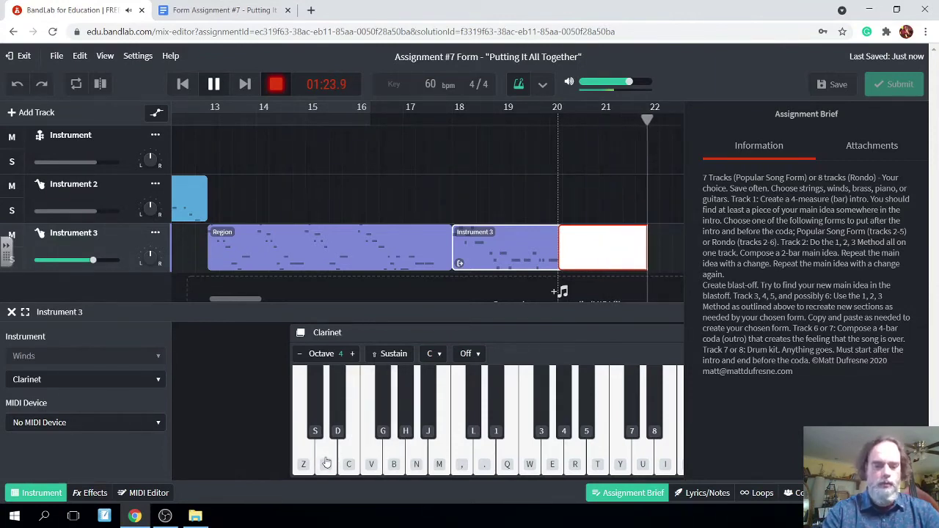
{"action": "key", "text": "n"}
{"action": "key", "text": "comma"}
{"action": "key", "text": "m"}
{"action": "key", "text": "n"}
{"action": "key", "text": "comma"}
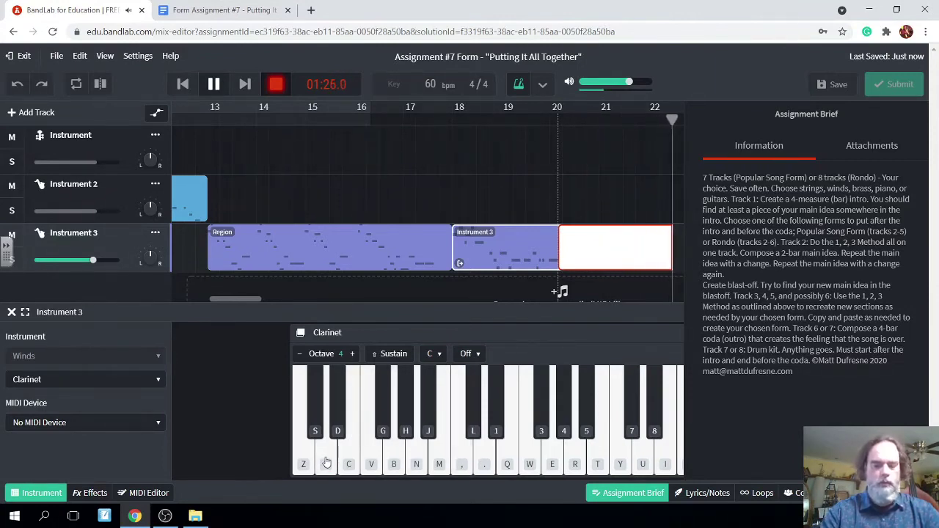
Step: End the blast-off with high D, C, D, A and low E, D, C, D, stop recording and move the playhead to 01:30.0
{"action": "key", "text": "period"}
{"action": "key", "text": "comma"}
{"action": "key", "text": "period"}
{"action": "key", "text": "n"}
{"action": "key", "text": "c"}
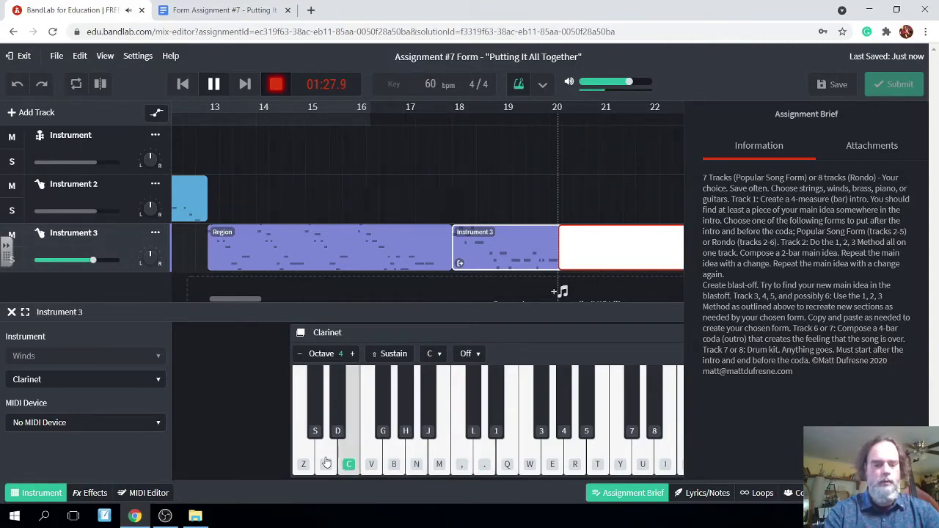
{"action": "key", "text": "x"}
{"action": "key", "text": "z"}
{"action": "key", "text": "x"}
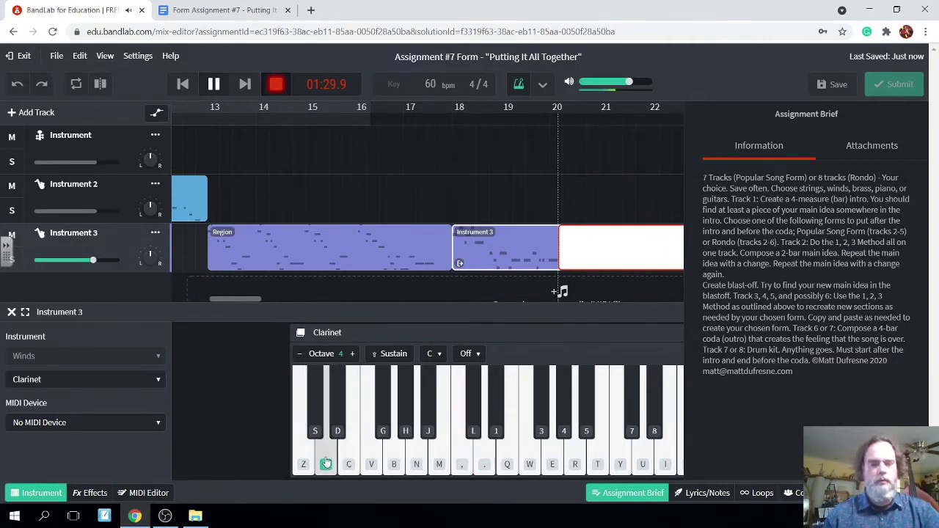
{"action": "left_click", "coordinate": [214, 84]}
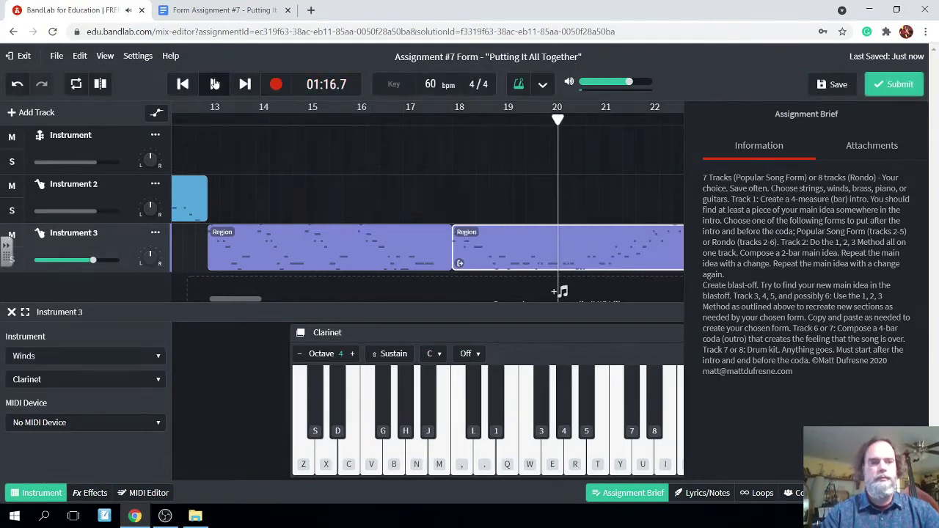
{"action": "scroll", "coordinate": [587, 204], "scroll_direction": "right", "scroll_amount": 2}
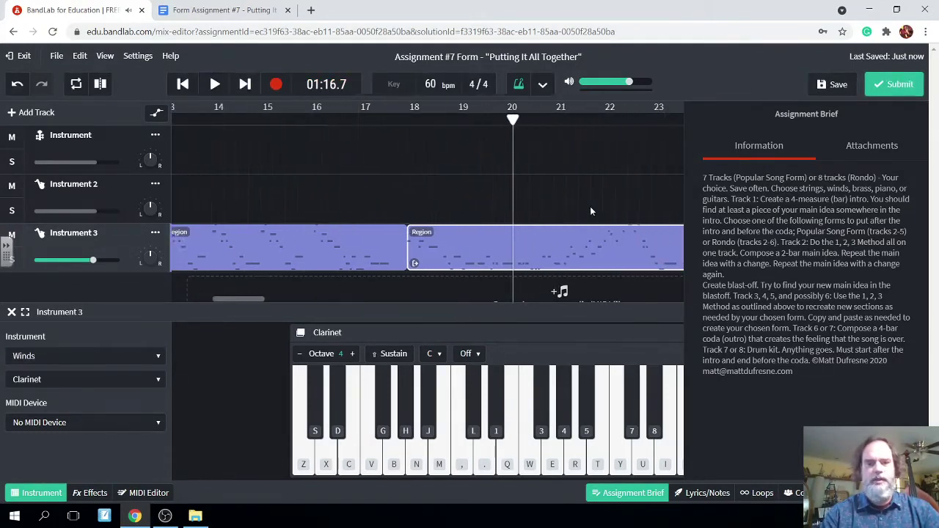
{"action": "left_click_drag", "start_coordinate": [463, 119], "coordinate": [627, 144]}
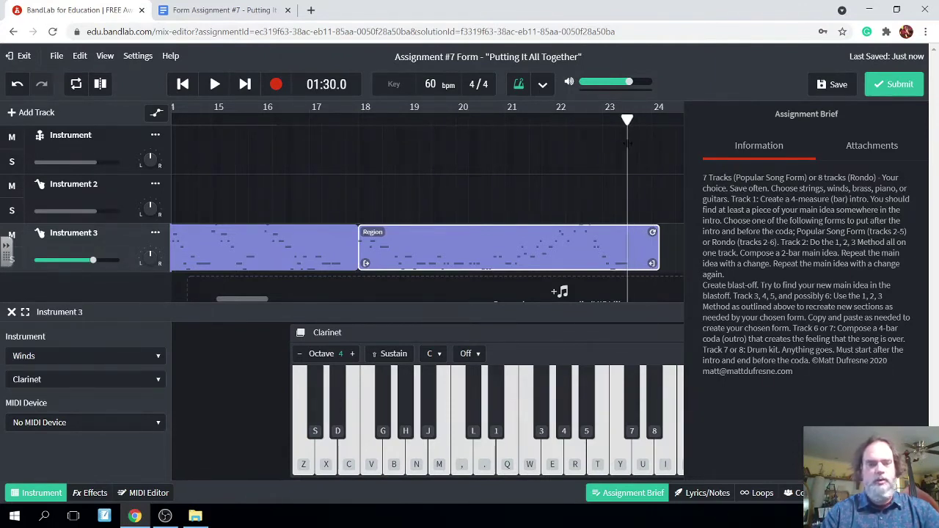
Step: Review how the Instrument 2 and clarinet sections are laid out along the timeline
{"action": "scroll", "coordinate": [423, 194], "scroll_direction": "left", "scroll_amount": 10}
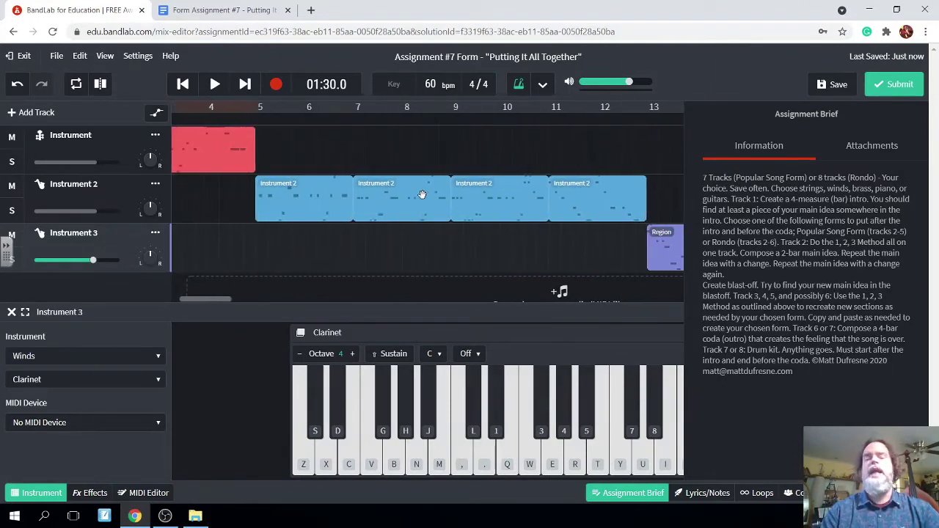
{"action": "scroll", "coordinate": [423, 194], "scroll_direction": "right", "scroll_amount": 2}
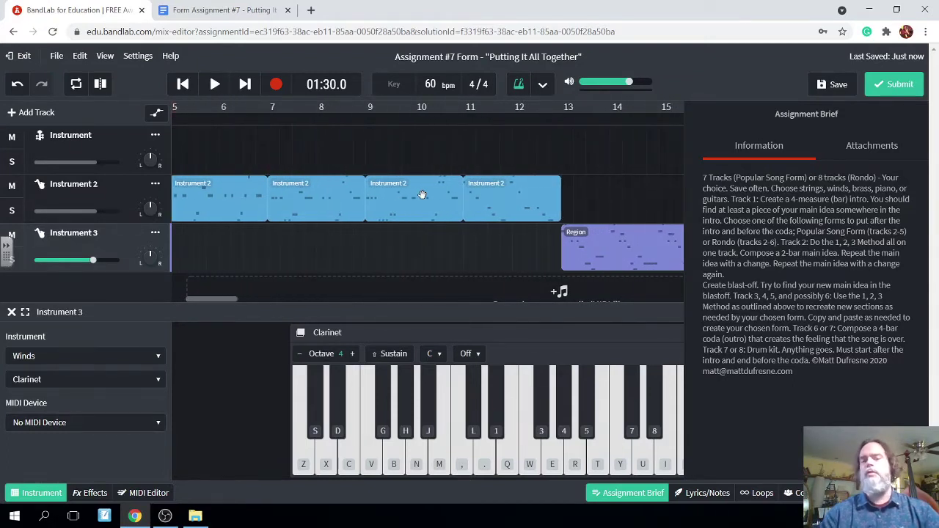
{"action": "scroll", "coordinate": [615, 253], "scroll_direction": "right", "scroll_amount": 5}
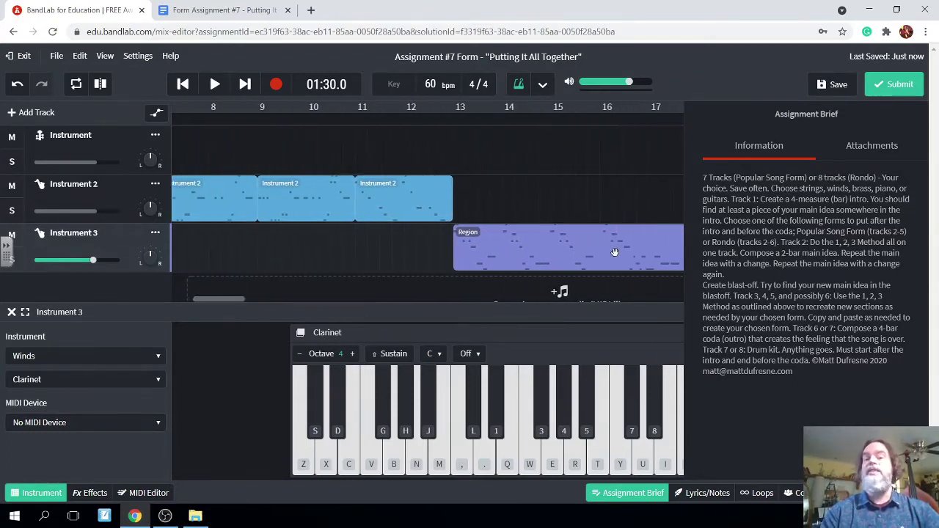
{"action": "key", "text": "ctrl+d"}
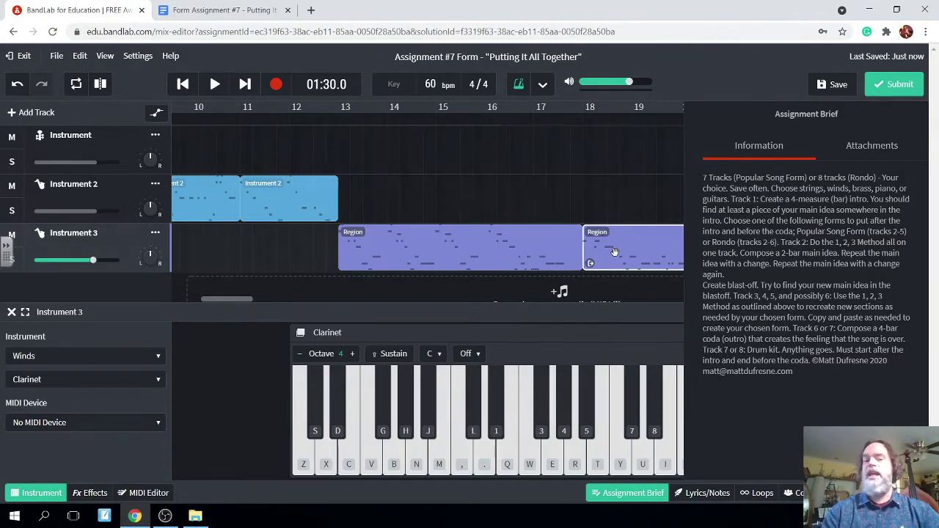
{"action": "scroll", "coordinate": [439, 216], "scroll_direction": "left", "scroll_amount": 4}
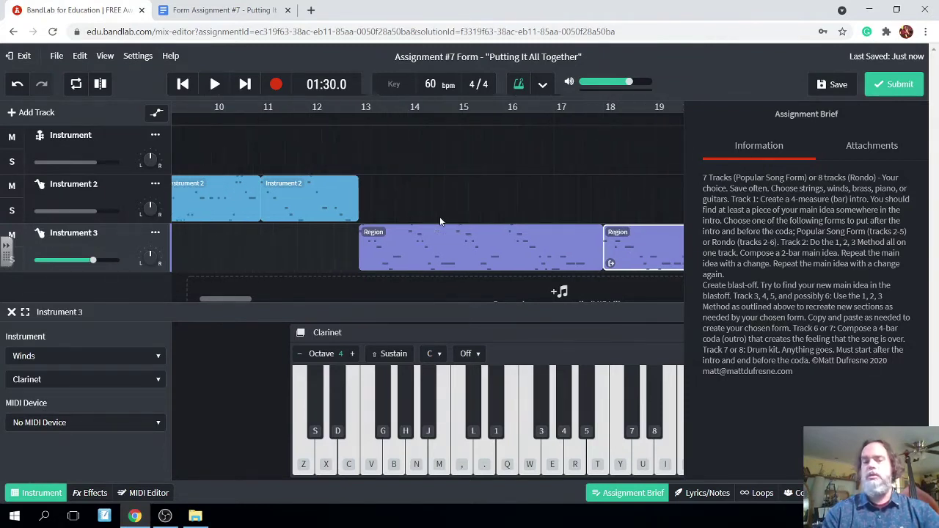
{"action": "scroll", "coordinate": [440, 216], "scroll_direction": "left", "scroll_amount": 2}
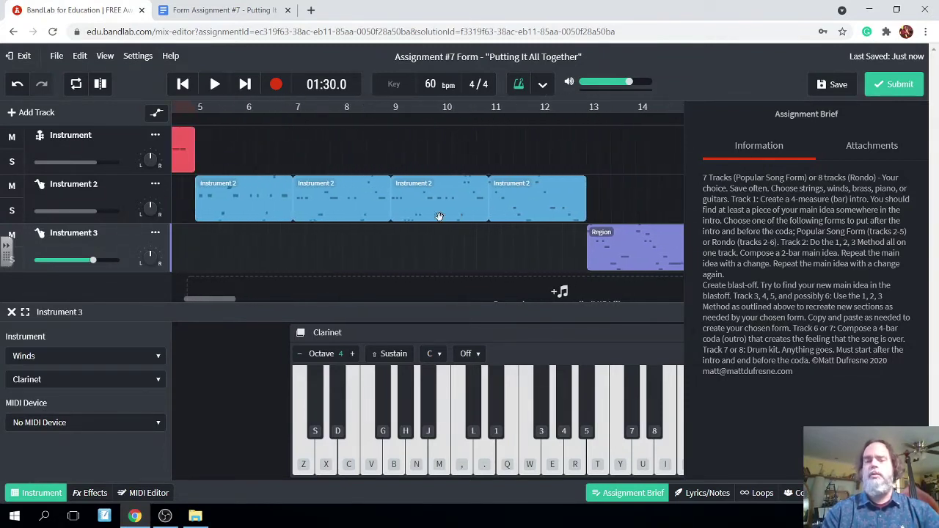
{"action": "scroll", "coordinate": [516, 253], "scroll_direction": "right", "scroll_amount": 7}
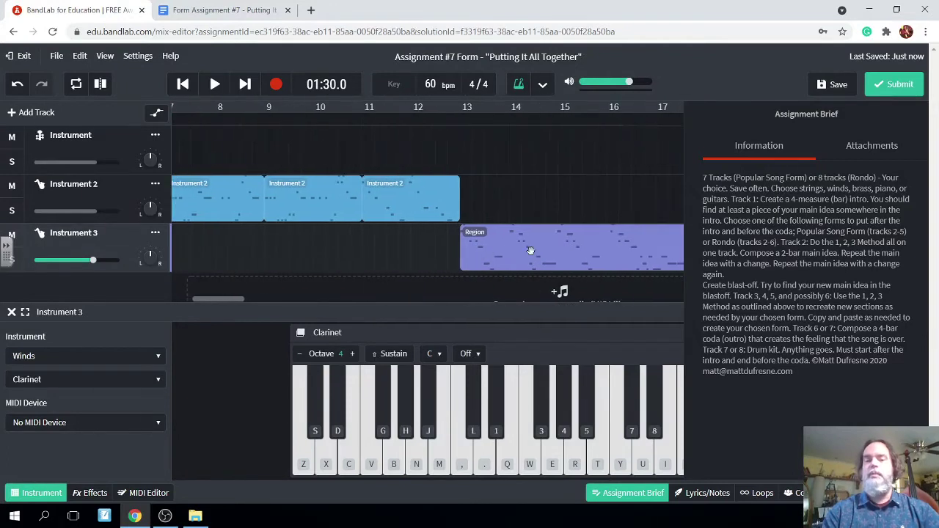
{"action": "scroll", "coordinate": [574, 250], "scroll_direction": "right", "scroll_amount": 3}
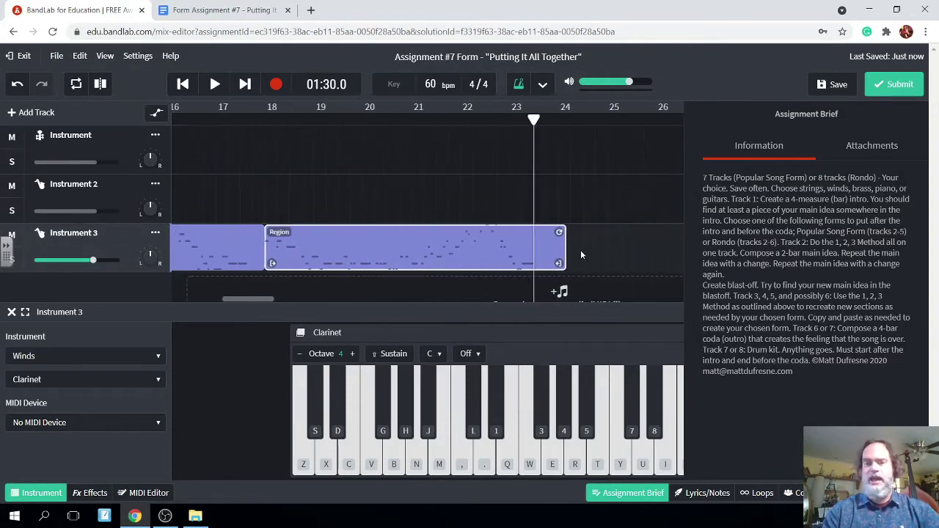
{"action": "scroll", "coordinate": [423, 252], "scroll_direction": "left", "scroll_amount": 3}
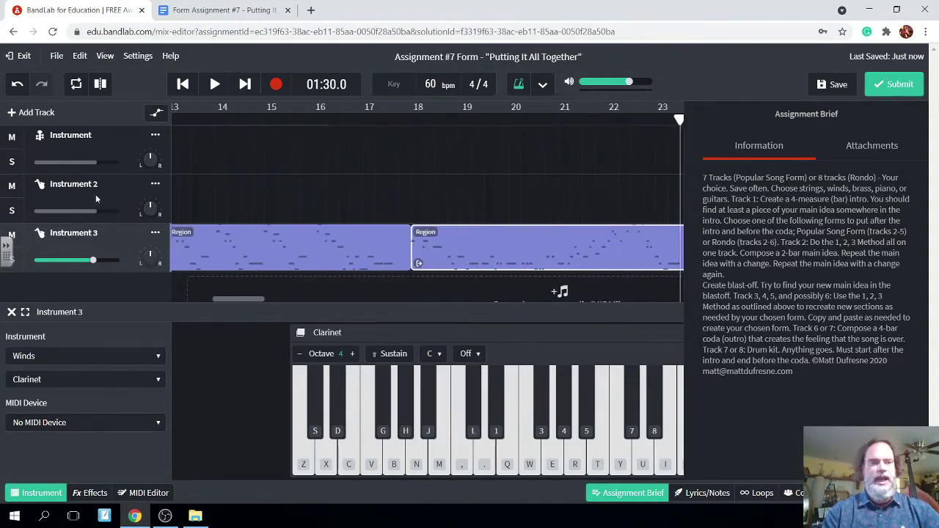
Step: Add a fourth instrument track and set its sound to Winds, Flute
{"action": "left_click", "coordinate": [12, 112]}
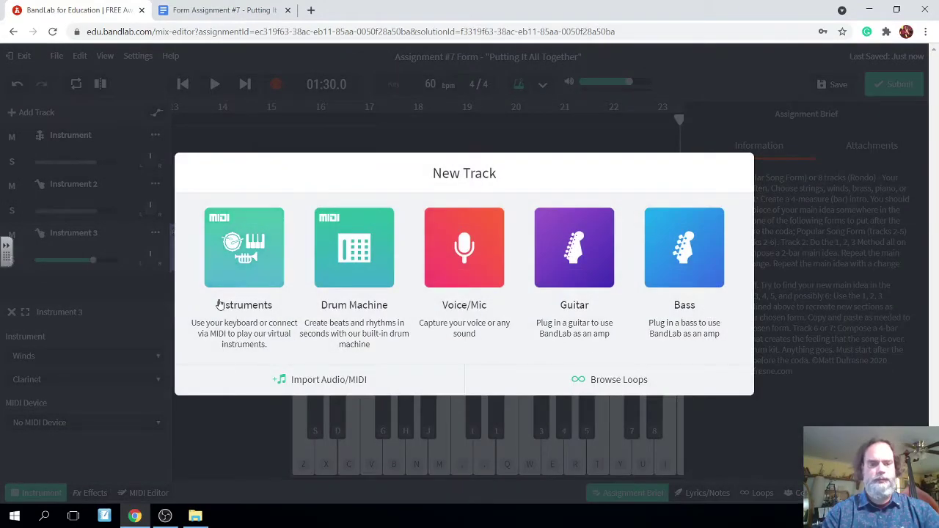
{"action": "left_click", "coordinate": [249, 253]}
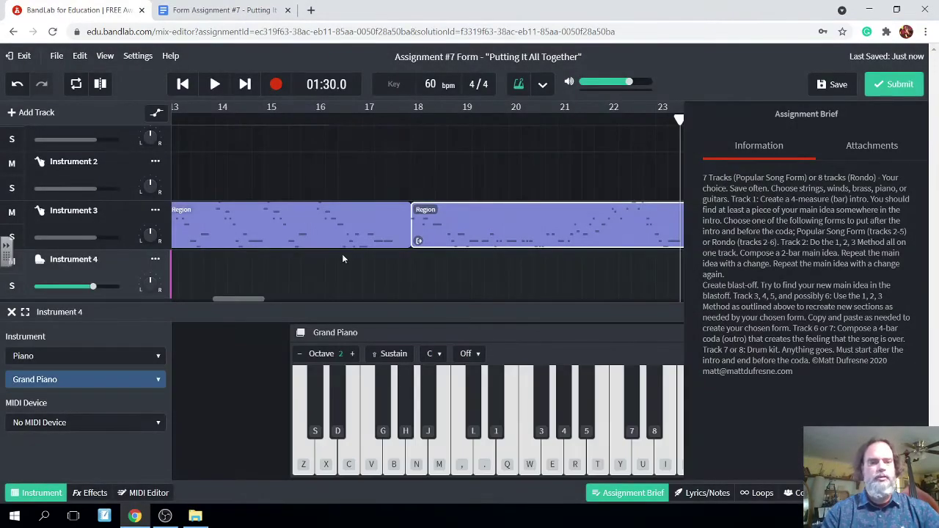
{"action": "scroll", "coordinate": [379, 269], "scroll_direction": "down", "scroll_amount": 1}
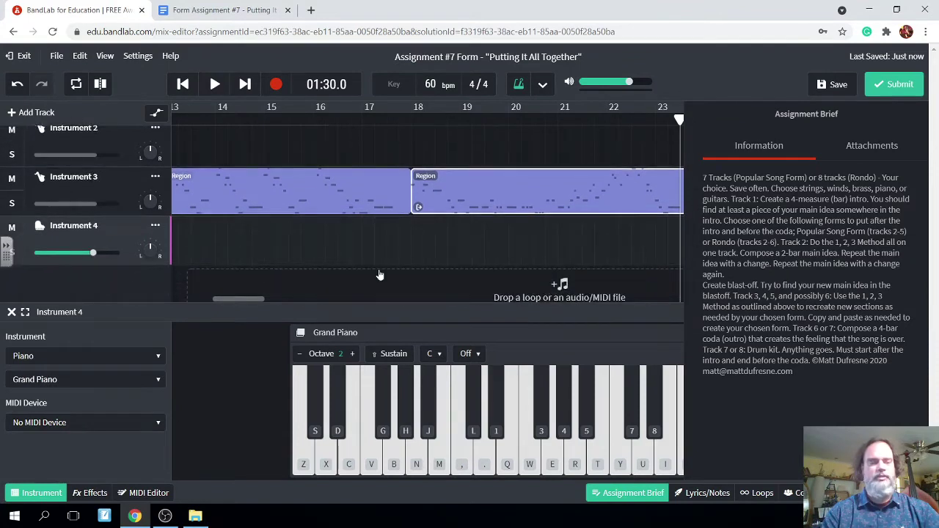
{"action": "left_click", "coordinate": [158, 357]}
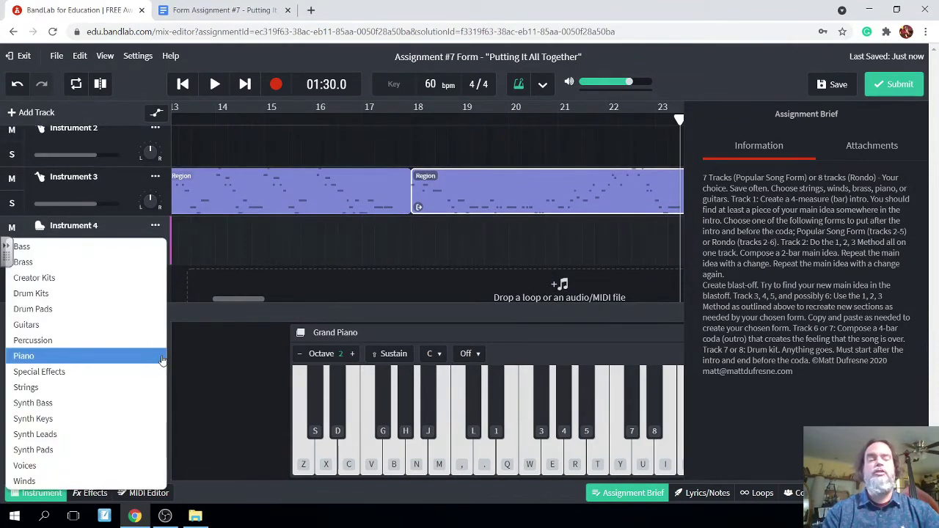
{"action": "left_click", "coordinate": [100, 477]}
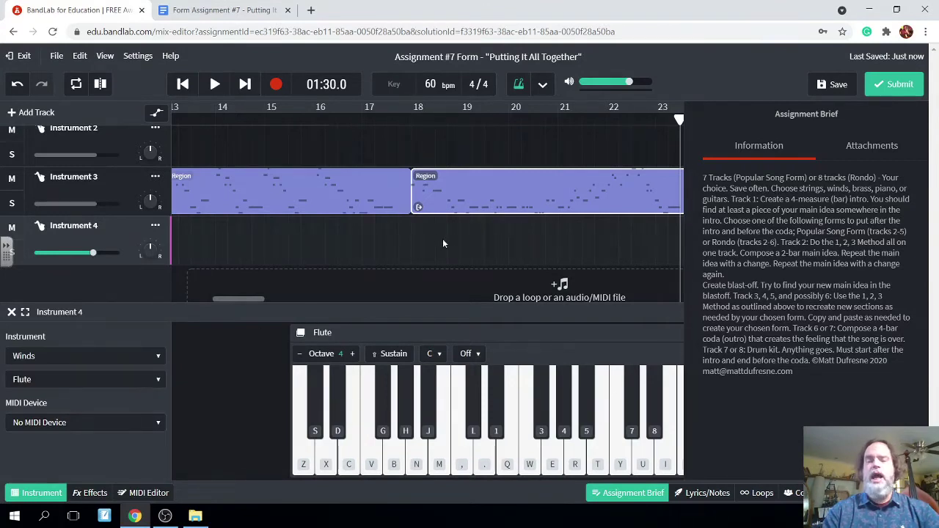
Step: Copy all four Instrument 2 flute regions between bars 5 and 13
{"action": "scroll", "coordinate": [442, 240], "scroll_direction": "left", "scroll_amount": 6}
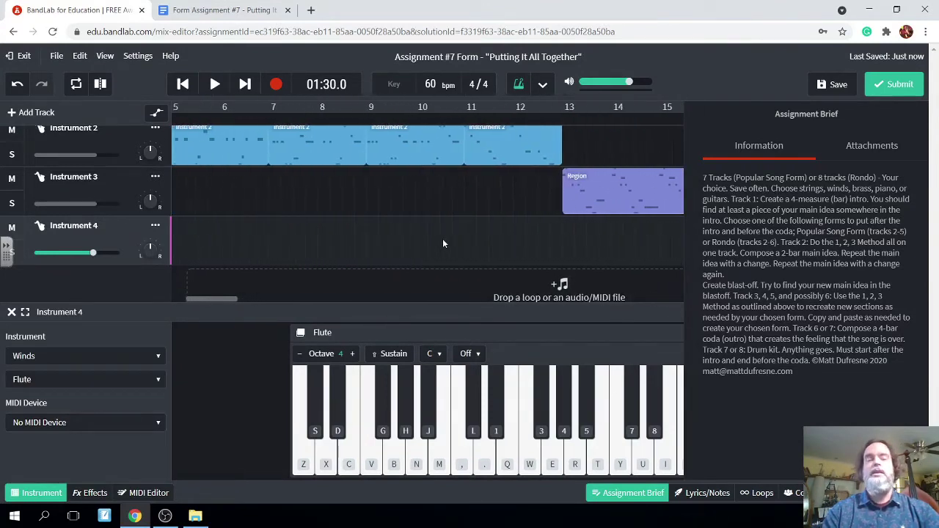
{"action": "scroll", "coordinate": [442, 243], "scroll_direction": "left", "scroll_amount": 3}
{"action": "scroll", "coordinate": [443, 243], "scroll_direction": "up", "scroll_amount": 2}
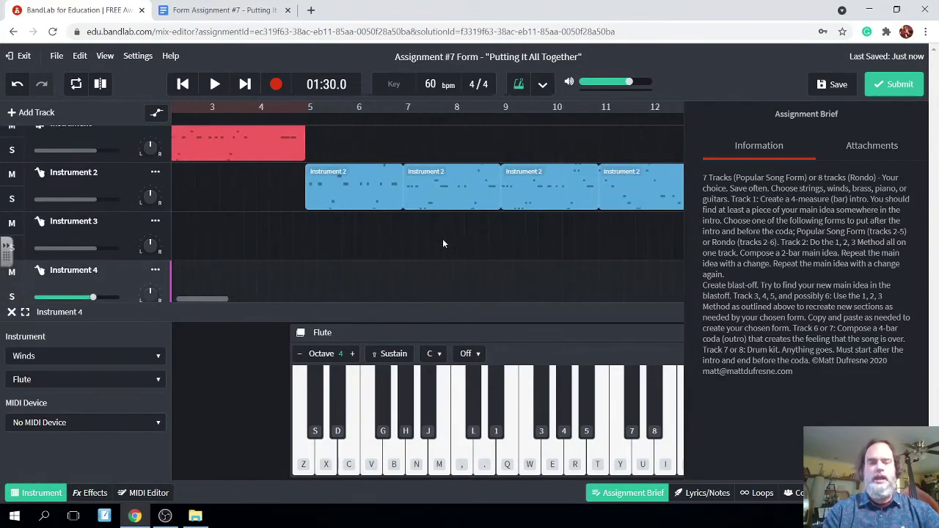
{"action": "scroll", "coordinate": [442, 244], "scroll_direction": "right", "scroll_amount": 3}
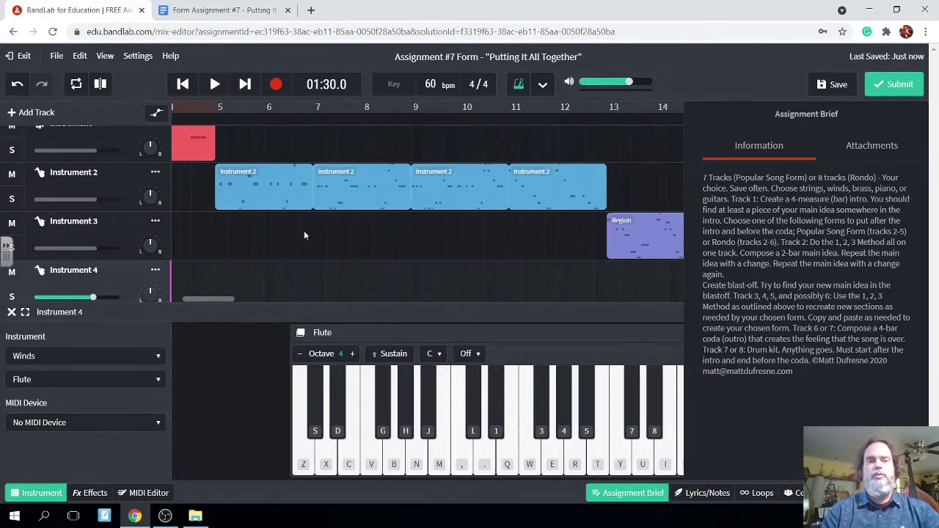
{"action": "left_click", "coordinate": [263, 184]}
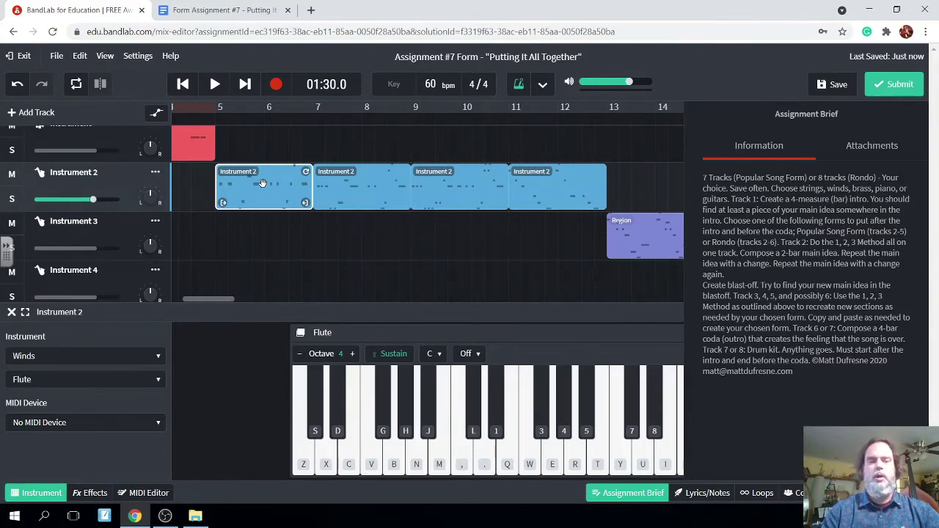
{"action": "left_click", "coordinate": [358, 183]}
{"action": "left_click", "coordinate": [466, 199]}
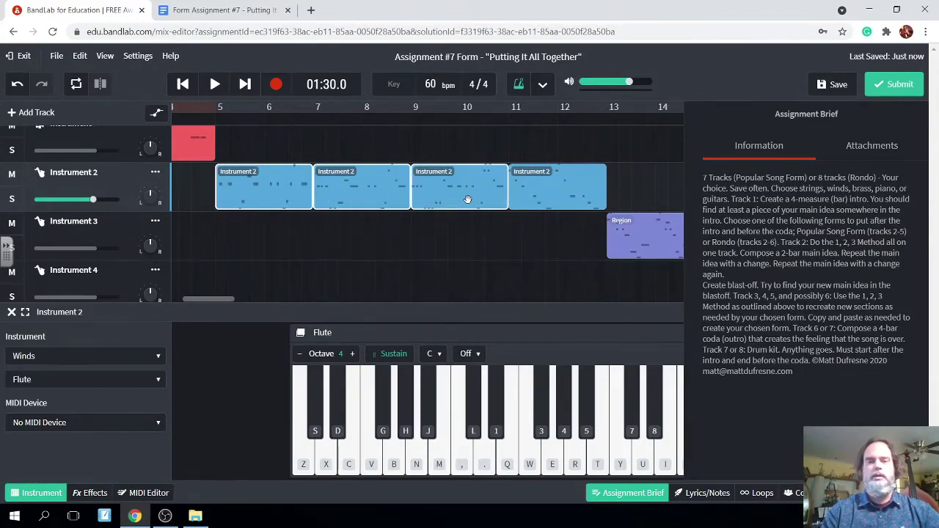
{"action": "left_click", "coordinate": [545, 200]}
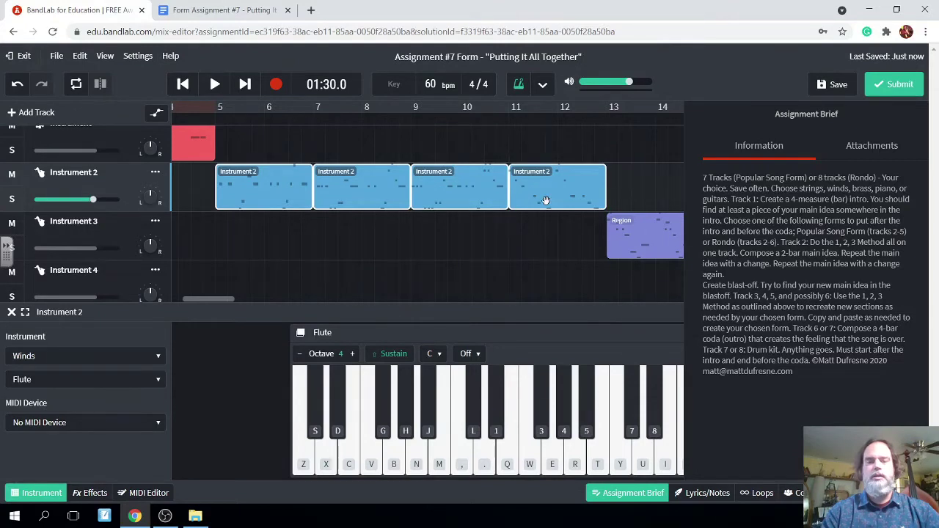
{"action": "right_click", "coordinate": [463, 191]}
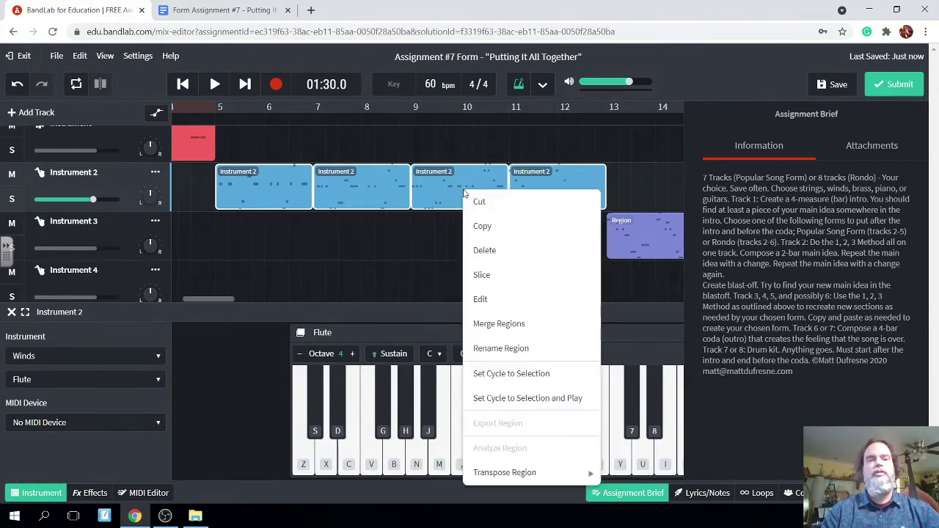
{"action": "left_click", "coordinate": [478, 224]}
Step: Paste the copied flute regions onto the Instrument 4 track at 01:30.0
{"action": "scroll", "coordinate": [517, 220], "scroll_direction": "right", "scroll_amount": 3}
{"action": "scroll", "coordinate": [517, 220], "scroll_direction": "right", "scroll_amount": 5}
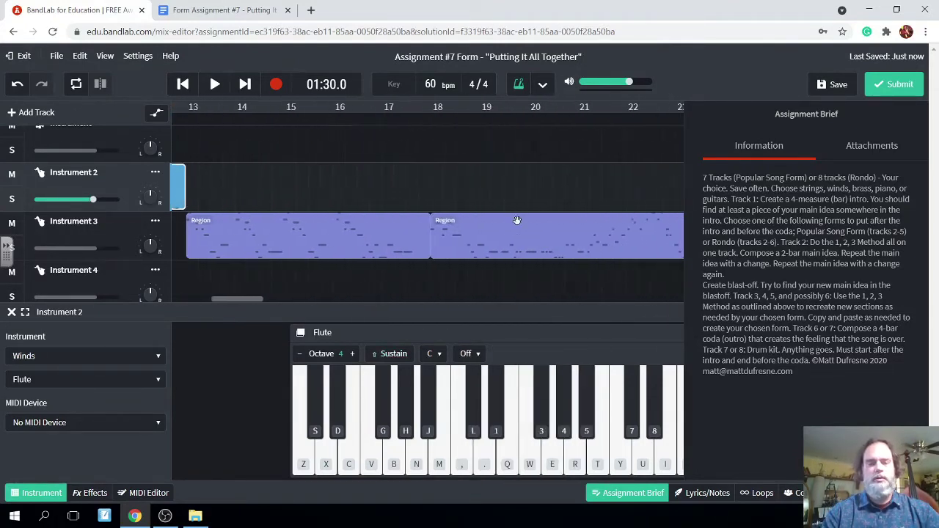
{"action": "left_click", "coordinate": [462, 280]}
{"action": "right_click", "coordinate": [463, 283]}
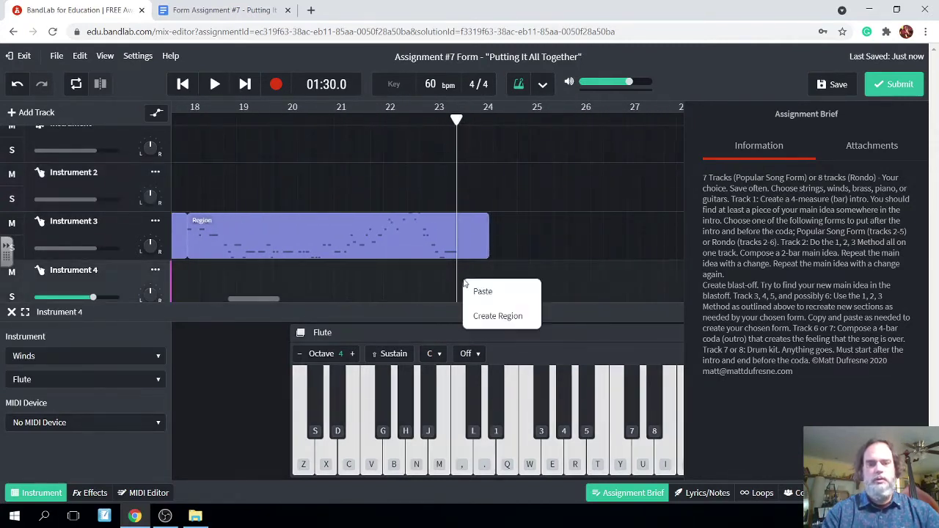
{"action": "left_click", "coordinate": [483, 291]}
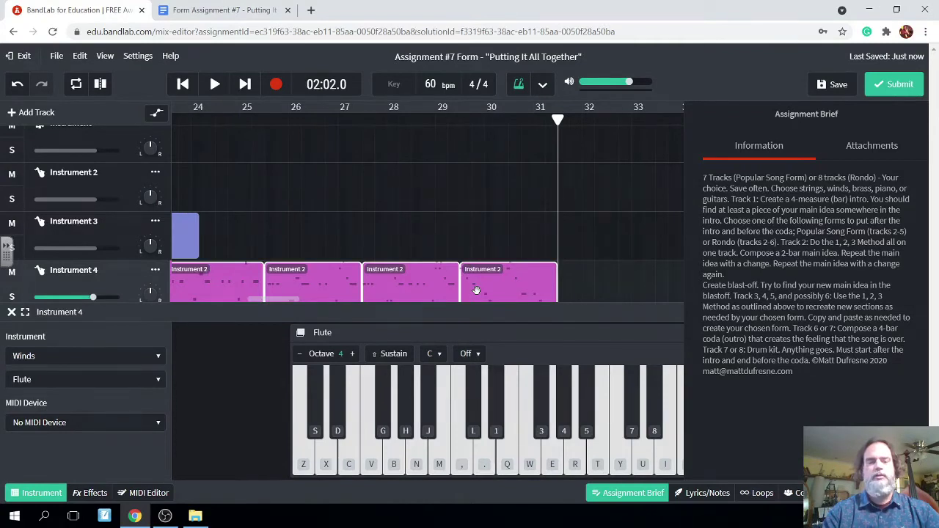
Step: Add a fifth instrument track with the Piano category's Vibraphone sound and set its keyboard to octave 4
{"action": "scroll", "coordinate": [437, 231], "scroll_direction": "left", "scroll_amount": 8}
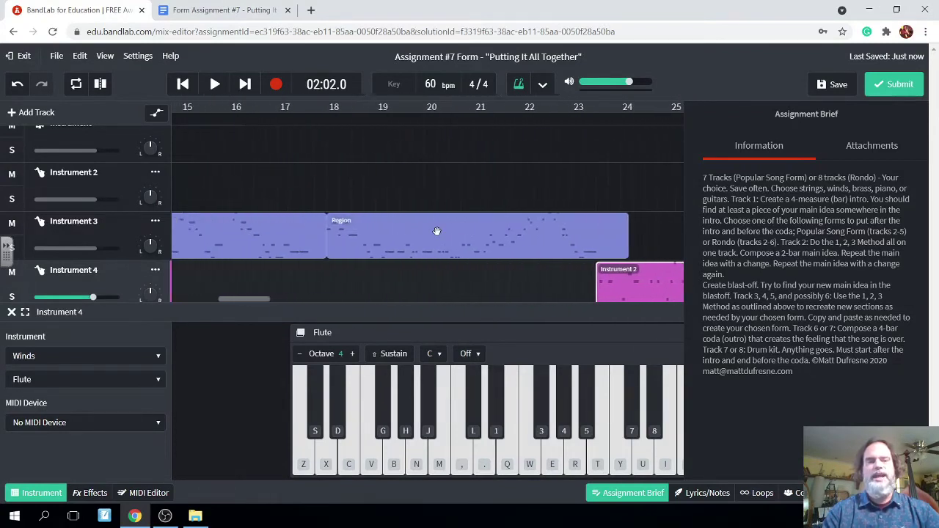
{"action": "scroll", "coordinate": [436, 231], "scroll_direction": "left", "scroll_amount": 12}
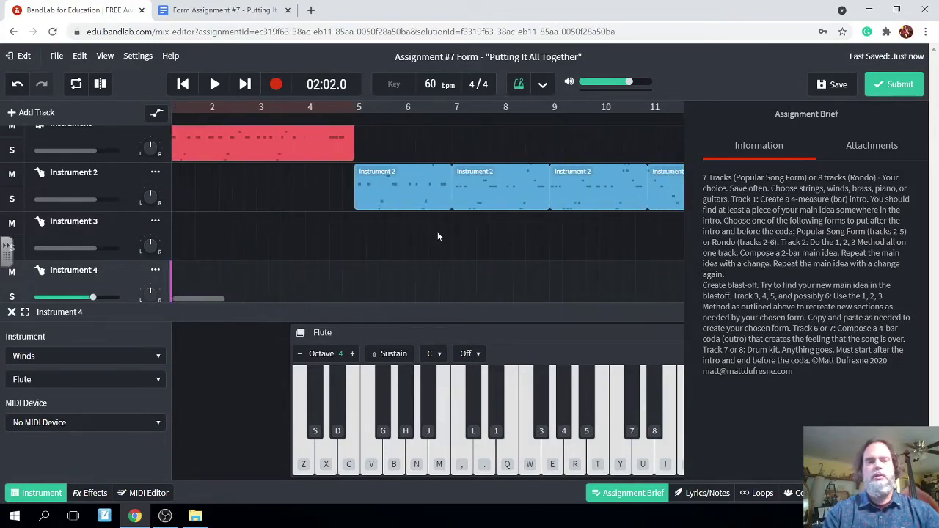
{"action": "scroll", "coordinate": [437, 236], "scroll_direction": "right", "scroll_amount": 18}
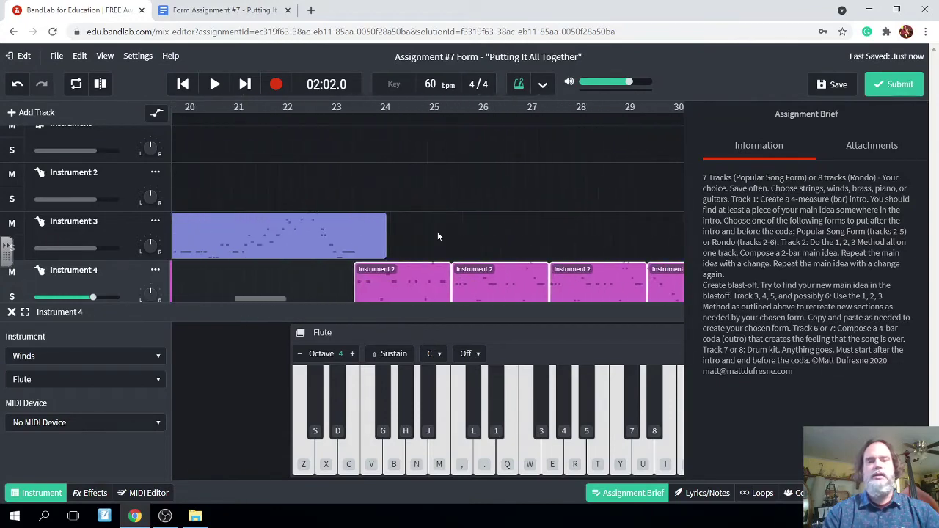
{"action": "scroll", "coordinate": [437, 236], "scroll_direction": "right", "scroll_amount": 4}
{"action": "scroll", "coordinate": [510, 247], "scroll_direction": "down", "scroll_amount": 1}
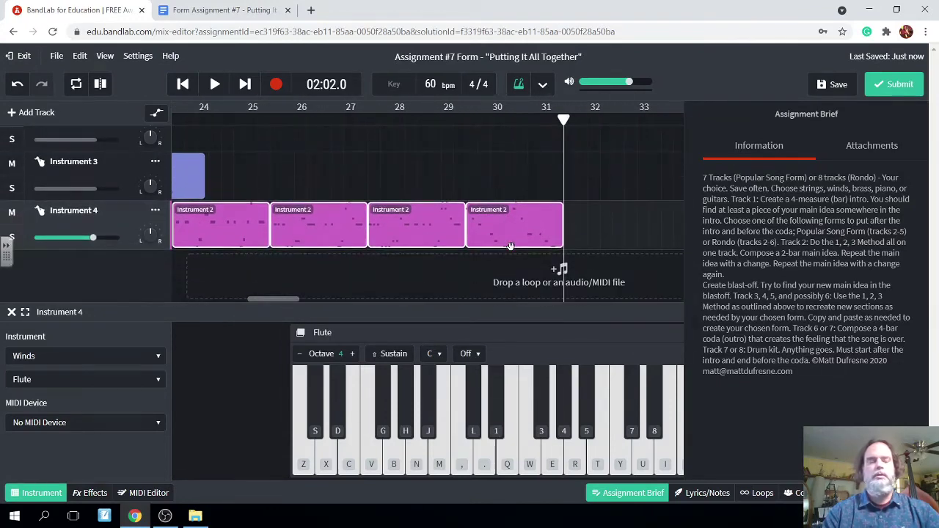
{"action": "left_click", "coordinate": [9, 111]}
{"action": "left_click", "coordinate": [244, 248]}
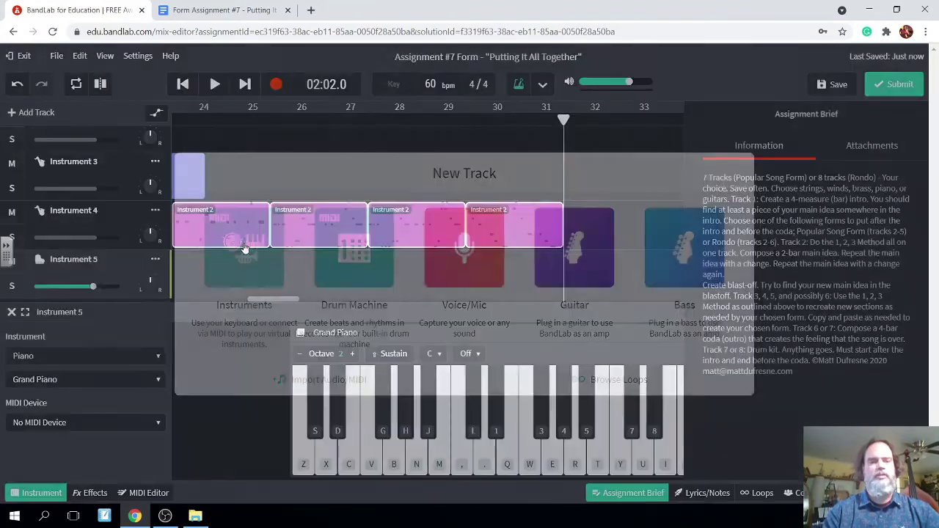
{"action": "left_click", "coordinate": [149, 382]}
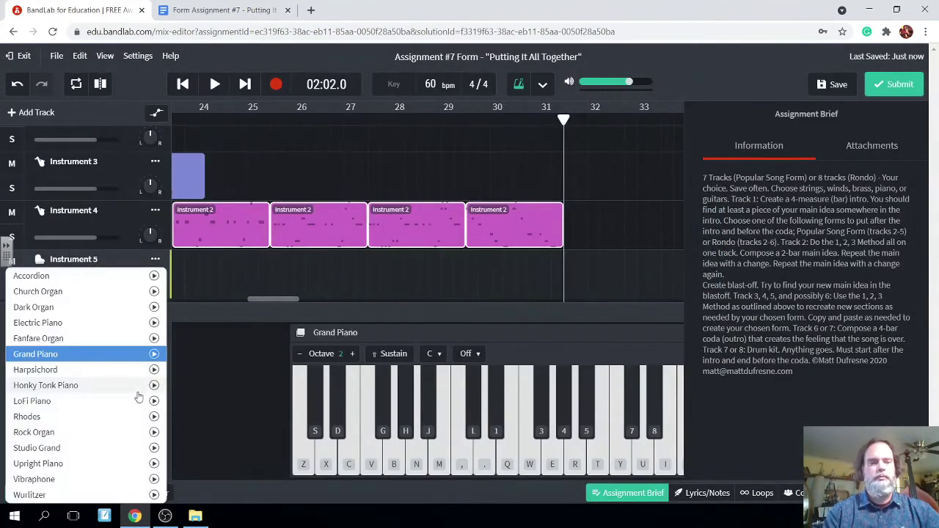
{"action": "left_click", "coordinate": [98, 477]}
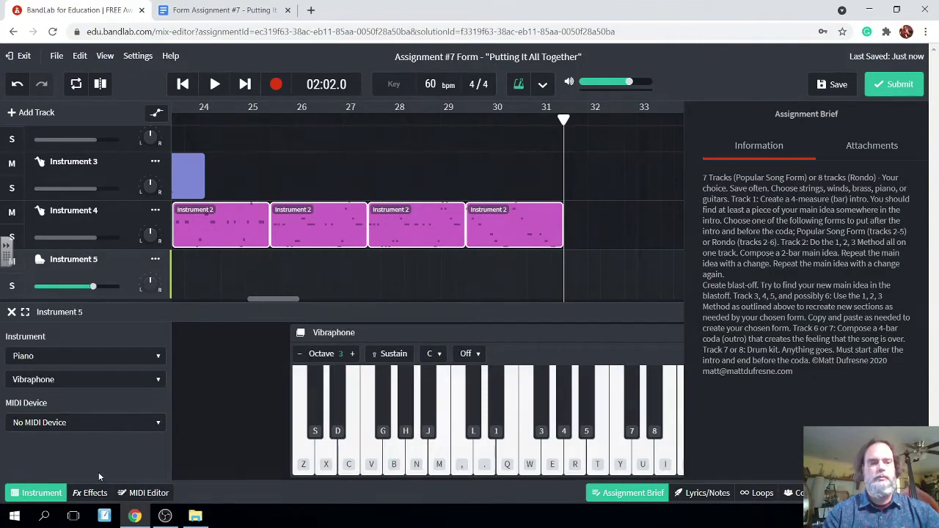
{"action": "left_click", "coordinate": [351, 355]}
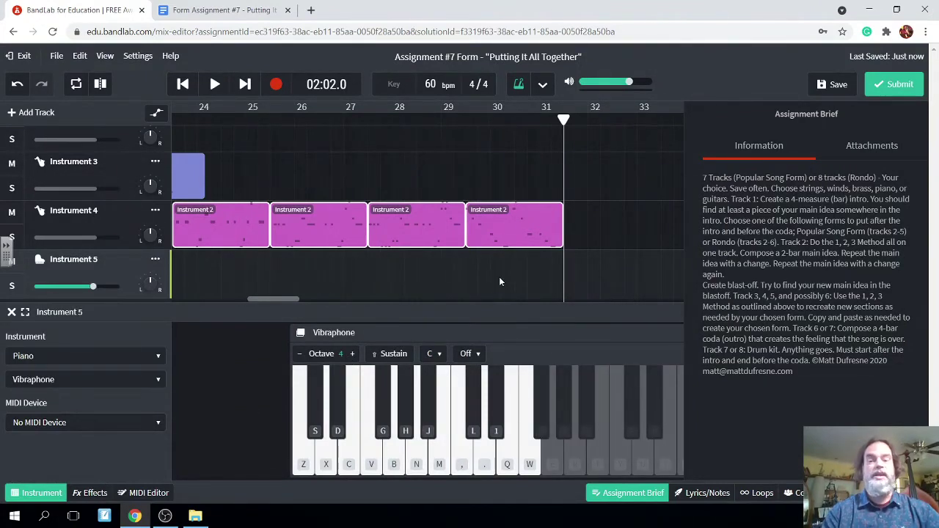
Step: Try out a main idea on the vibraphone without recording, opening with D, F, E and repeating the descent A, G, F, E
{"action": "left_click", "coordinate": [334, 458]}
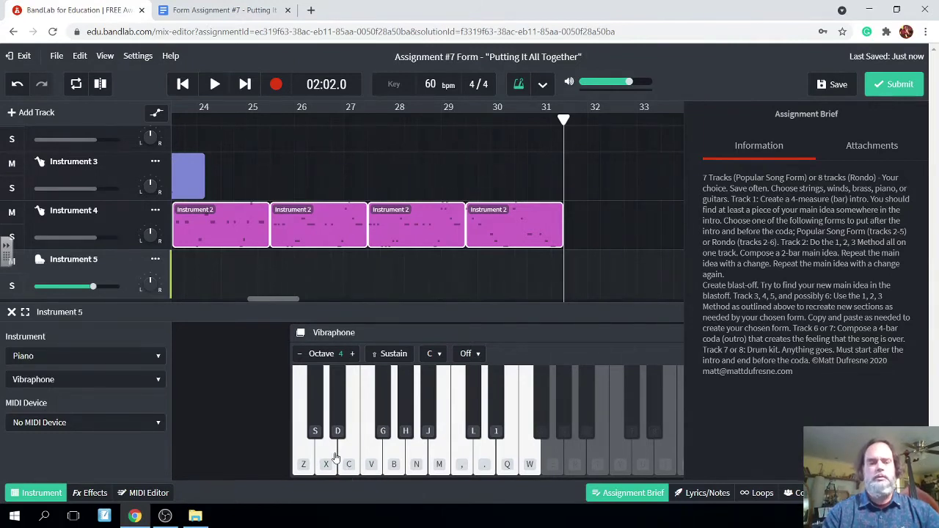
{"action": "key", "text": "x"}
{"action": "key", "text": "v"}
{"action": "key", "text": "c"}
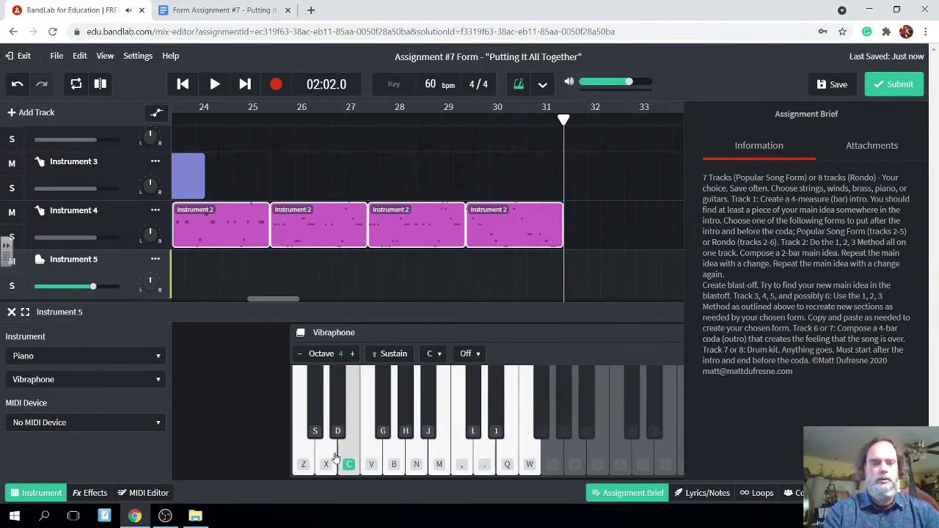
{"action": "key", "text": "c"}
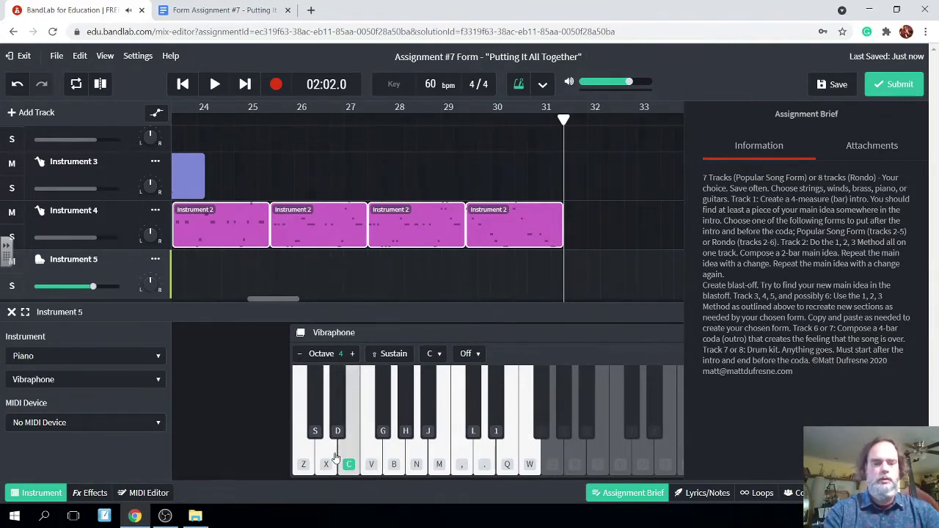
{"action": "key", "text": "n"}
{"action": "key", "text": "b"}
{"action": "key", "text": "v"}
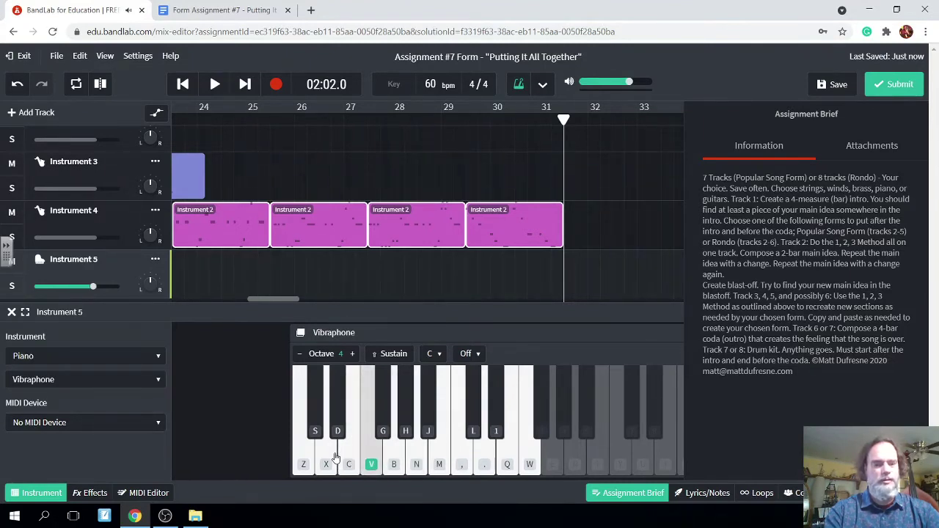
{"action": "key", "text": "c"}
{"action": "key", "text": "c"}
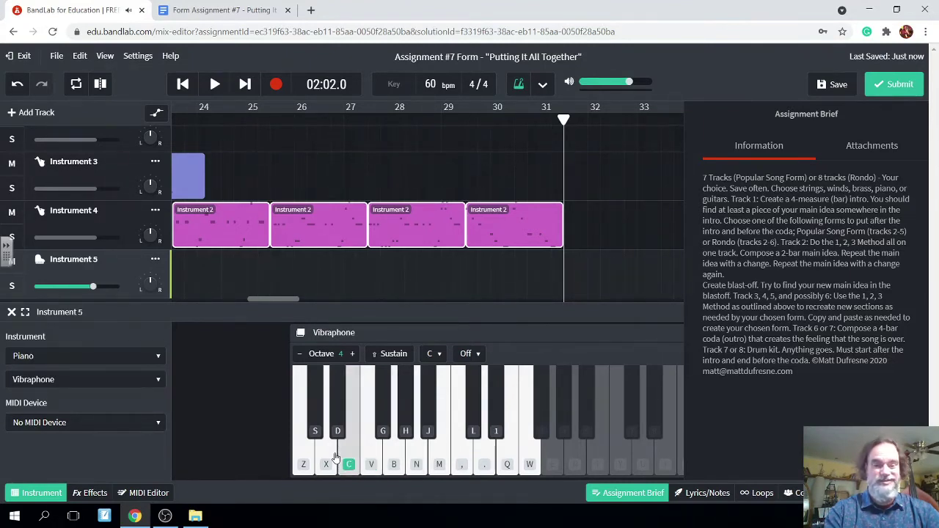
{"action": "key", "text": "n"}
{"action": "key", "text": "b"}
{"action": "key", "text": "v"}
{"action": "key", "text": "c"}
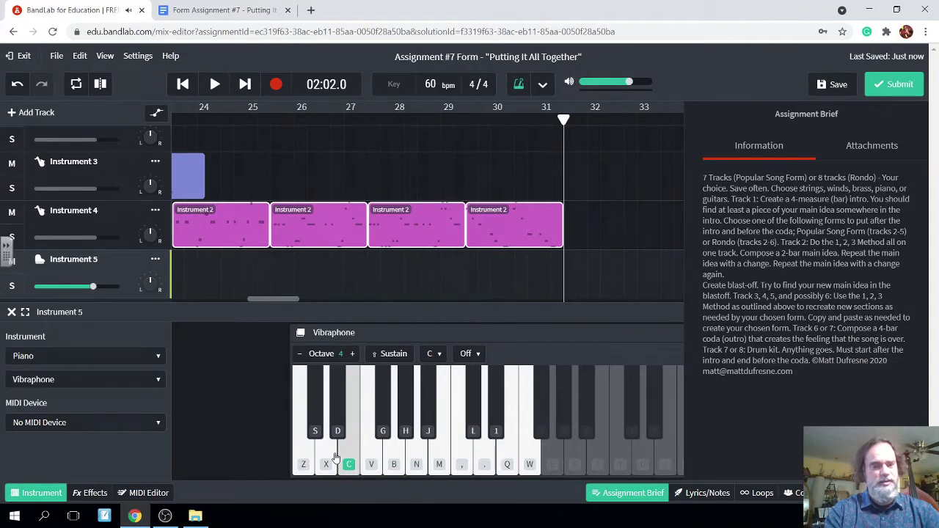
Step: Try a vibraphone variation starting with C, E, D, F, followed by A, G, F, E and A, G, F, without recording
{"action": "key", "text": "z"}
{"action": "key", "text": "c"}
{"action": "key", "text": "x"}
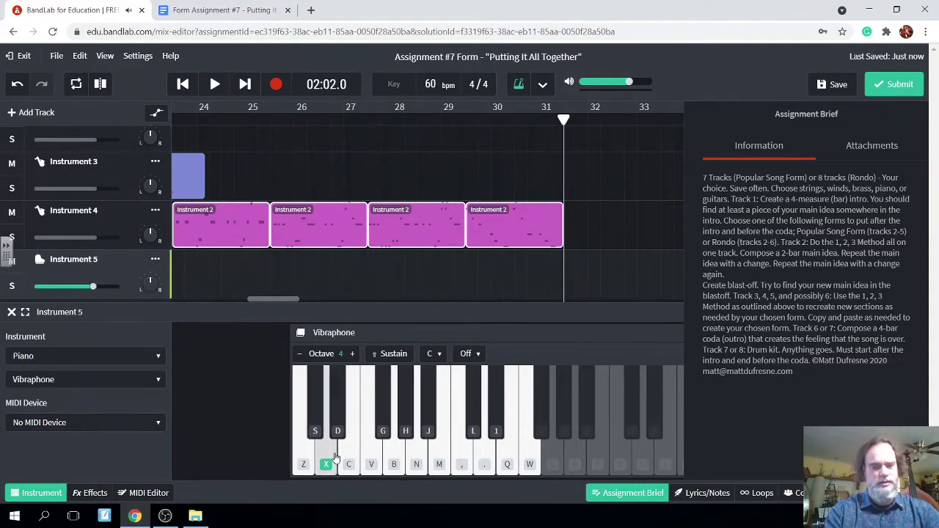
{"action": "key", "text": "v"}
{"action": "key", "text": "n"}
{"action": "key", "text": "b"}
{"action": "key", "text": "v"}
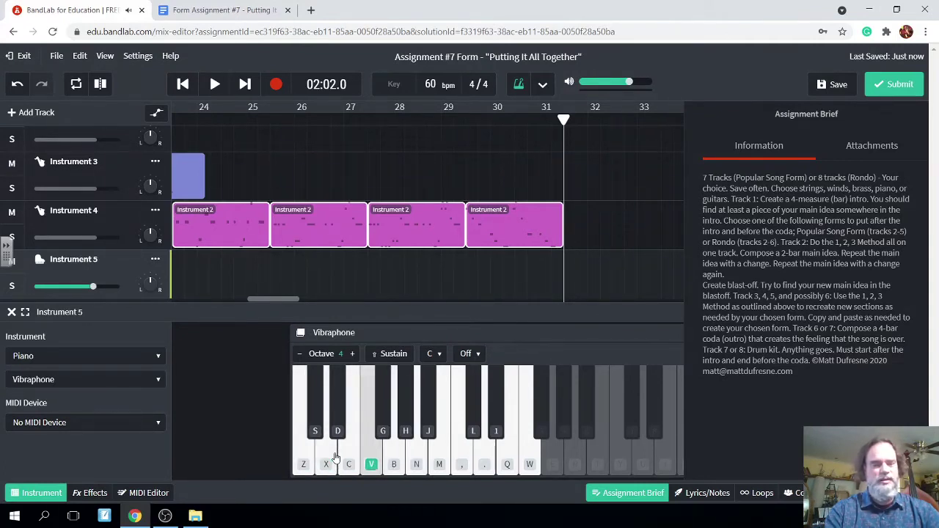
{"action": "key", "text": "c"}
{"action": "key", "text": "n"}
{"action": "key", "text": "b"}
{"action": "key", "text": "v"}
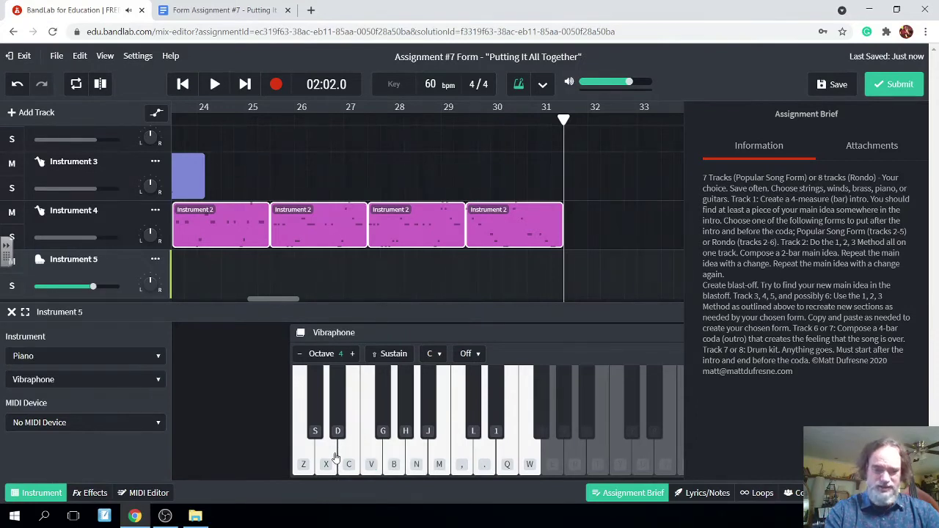
Step: Try a vibraphone phrase without recording, playing E, A, G, F, E, E and answering it with G, F, E, E
{"action": "key", "text": "c"}
{"action": "key", "text": "n"}
{"action": "key", "text": "b"}
{"action": "key", "text": "v"}
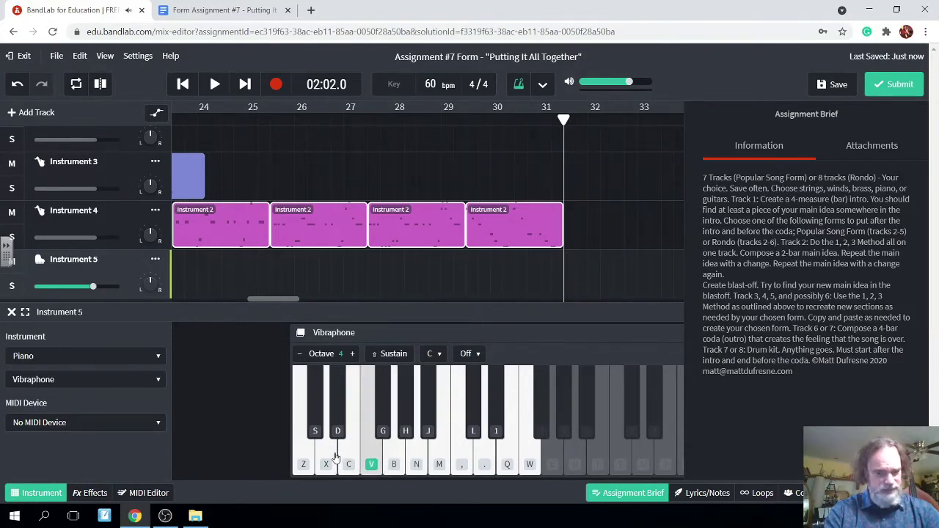
{"action": "key", "text": "c"}
{"action": "key", "text": "c"}
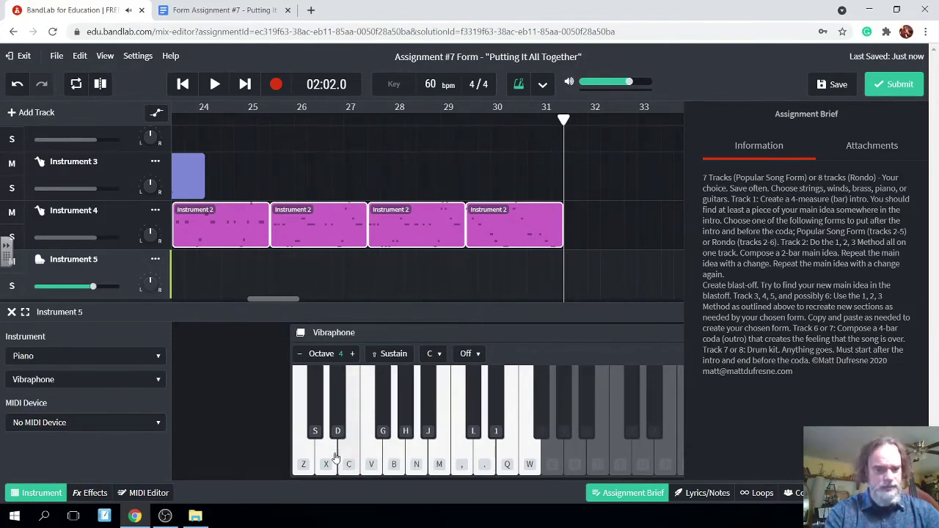
{"action": "key", "text": "b"}
{"action": "key", "text": "v"}
{"action": "key", "text": "c"}
{"action": "key", "text": "c"}
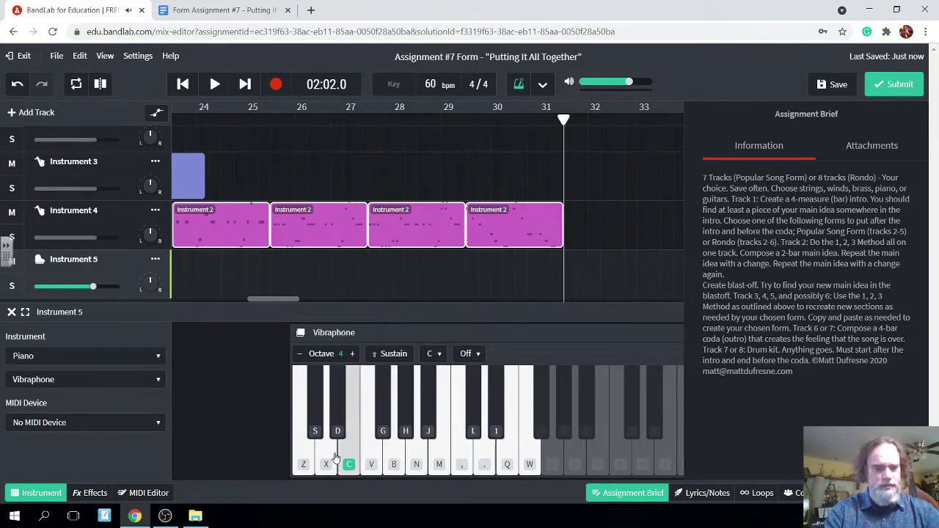
Step: Try a vibraphone ending without recording, playing the descent A, G, F, E, C followed by E, C, F, G
{"action": "key", "text": "n"}
{"action": "key", "text": "b"}
{"action": "key", "text": "v"}
{"action": "key", "text": "c"}
{"action": "key", "text": "z"}
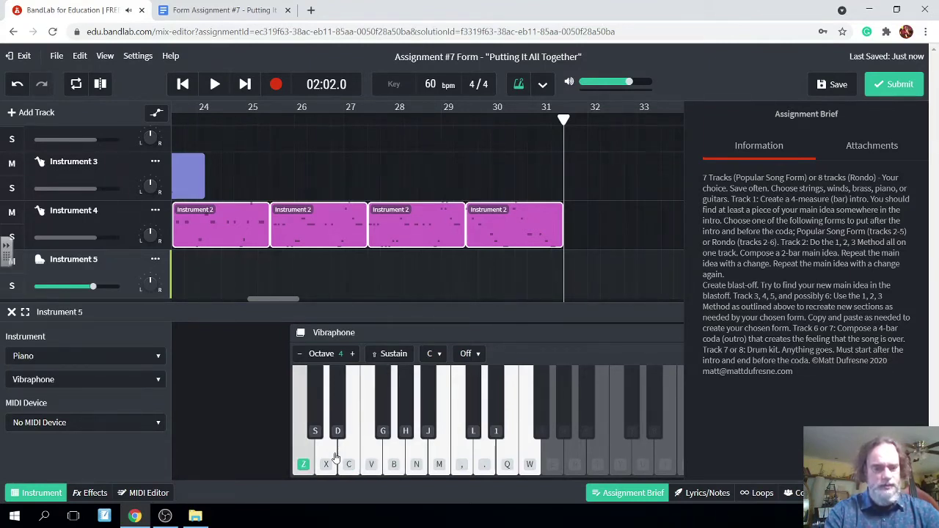
{"action": "key", "text": "c"}
{"action": "key", "text": "z"}
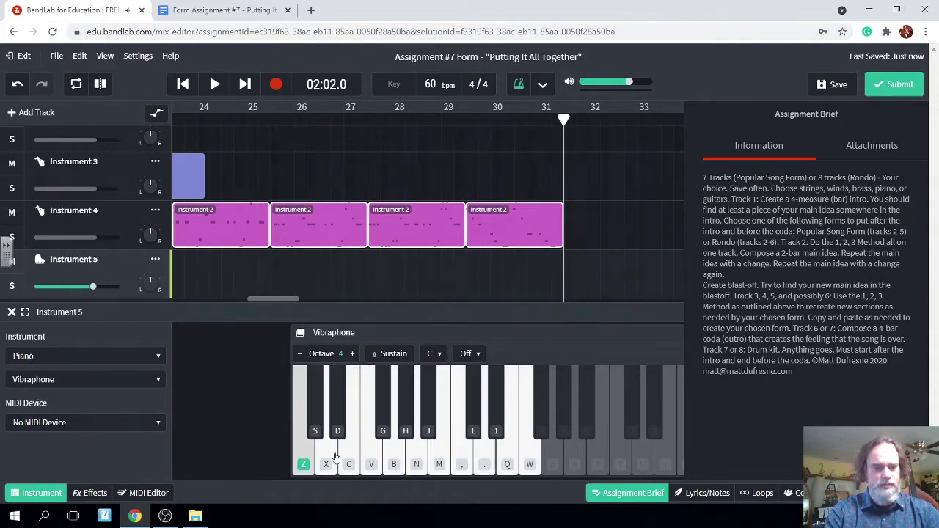
{"action": "key", "text": "v"}
{"action": "key", "text": "b"}
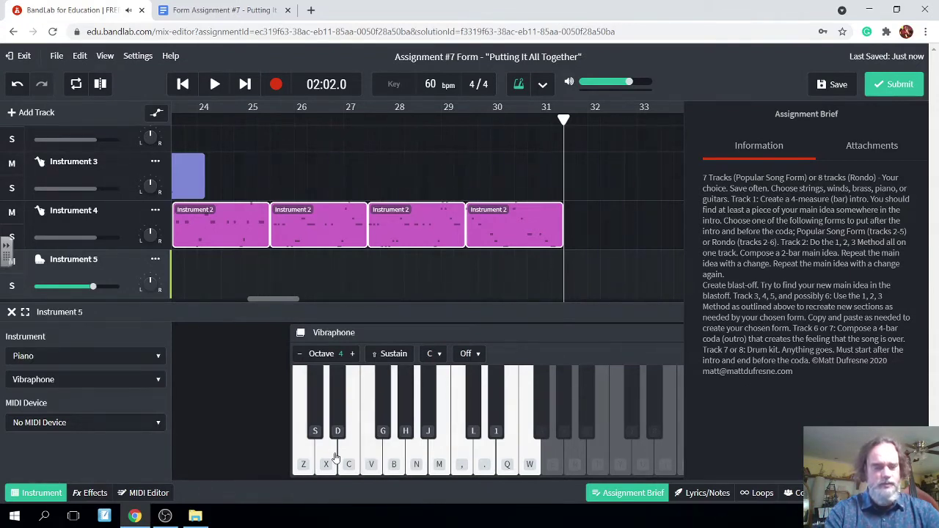
Step: Rehearse the vibraphone idea without recording as E, A, G, F, E, D, continuing with A, G, F, E, F, C, F, D
{"action": "key", "text": "c"}
{"action": "key", "text": "n"}
{"action": "key", "text": "b"}
{"action": "key", "text": "v"}
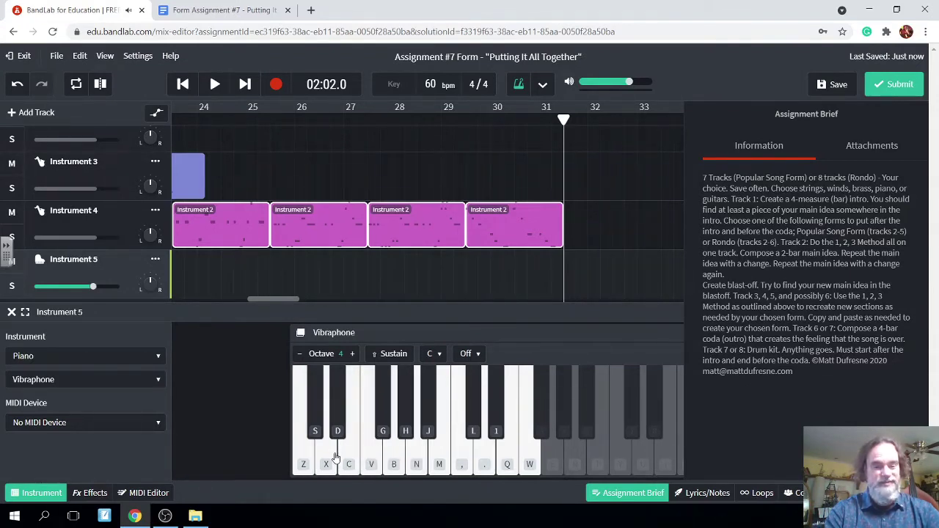
{"action": "key", "text": "c"}
{"action": "key", "text": "x"}
{"action": "key", "text": "n"}
{"action": "key", "text": "b"}
{"action": "key", "text": "v"}
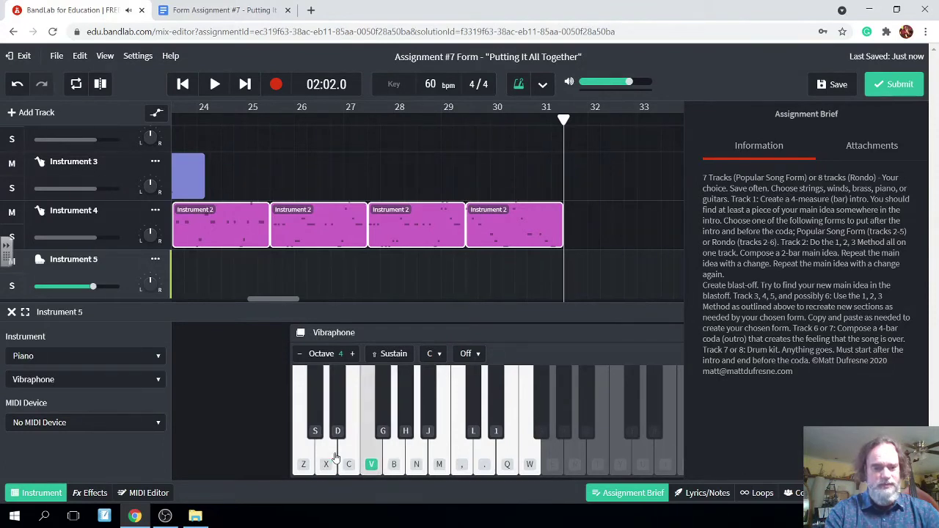
{"action": "key", "text": "c"}
{"action": "key", "text": "v"}
{"action": "key", "text": "z"}
{"action": "key", "text": "v"}
{"action": "key", "text": "x"}
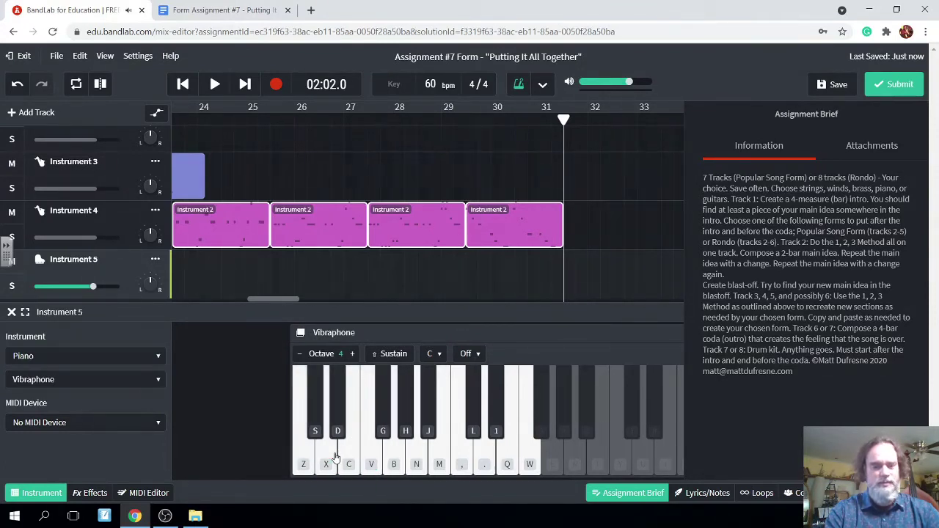
Step: Rehearse the vibraphone phrase E, A, G, F, E, D, C with the ending F, G, D, without recording
{"action": "key", "text": "c"}
{"action": "key", "text": "n"}
{"action": "key", "text": "b"}
{"action": "key", "text": "v"}
{"action": "key", "text": "c"}
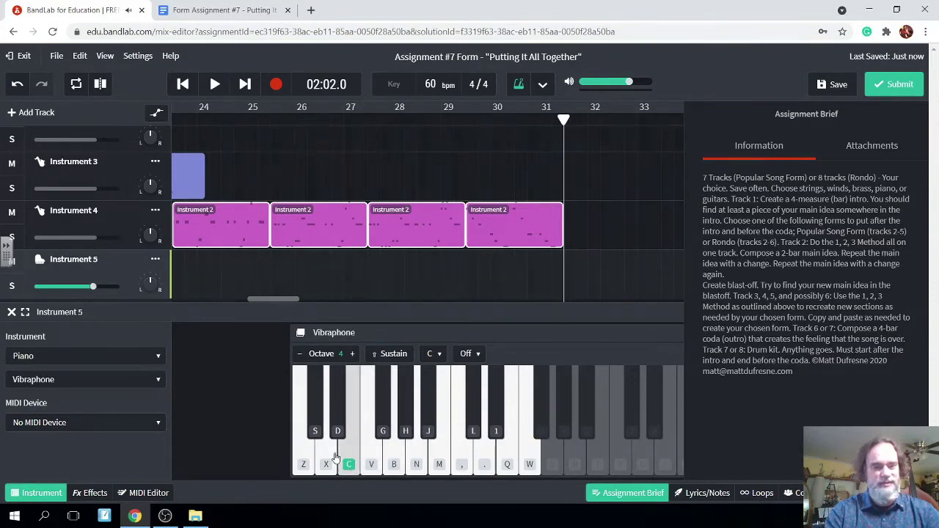
{"action": "key", "text": "x"}
{"action": "key", "text": "z"}
{"action": "key", "text": "v"}
{"action": "key", "text": "b"}
{"action": "key", "text": "x"}
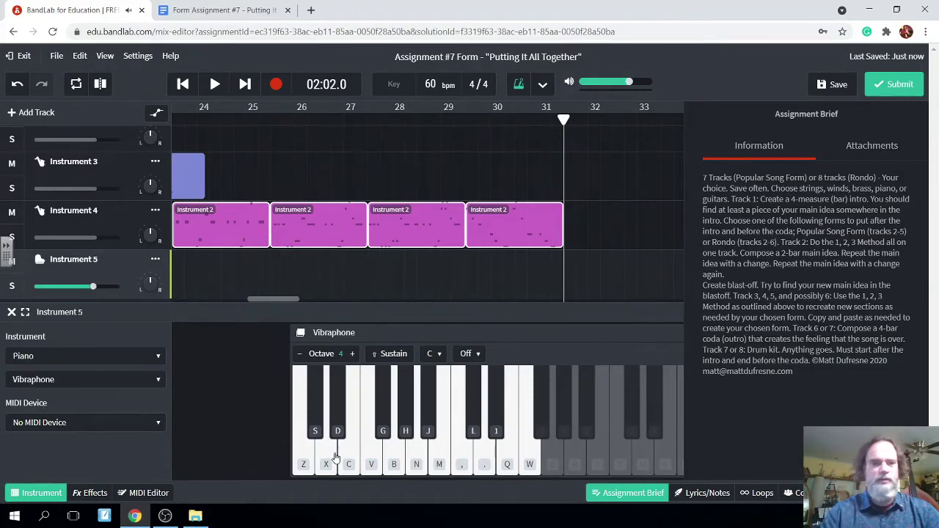
Step: Record the vibraphone main idea on the Instrument 5 track from 02:02.0, opening with D, E, A, F, E
{"action": "left_click", "coordinate": [276, 83]}
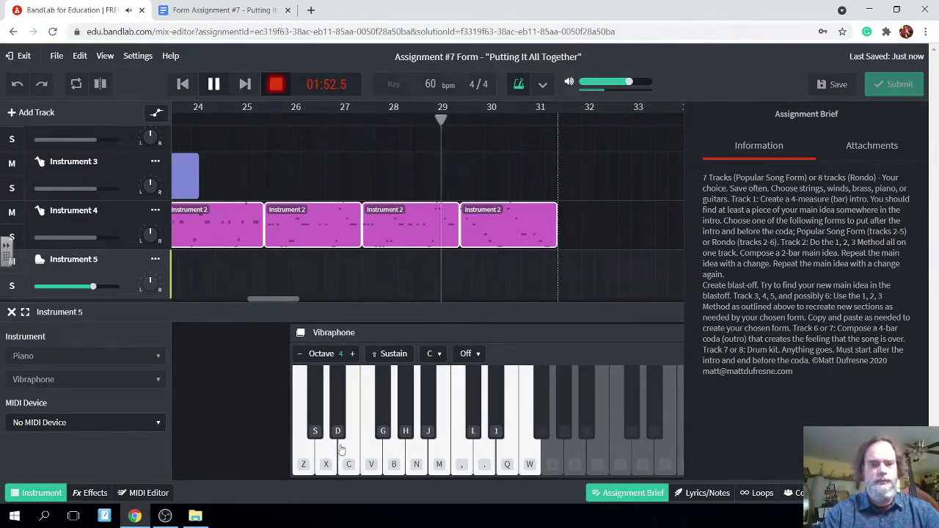
{"action": "left_click", "coordinate": [349, 457]}
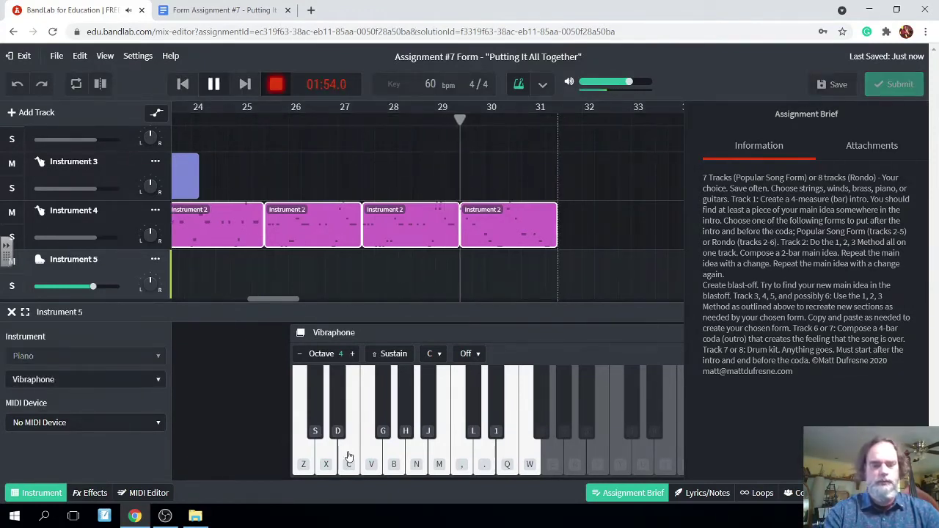
{"action": "key", "text": "x"}
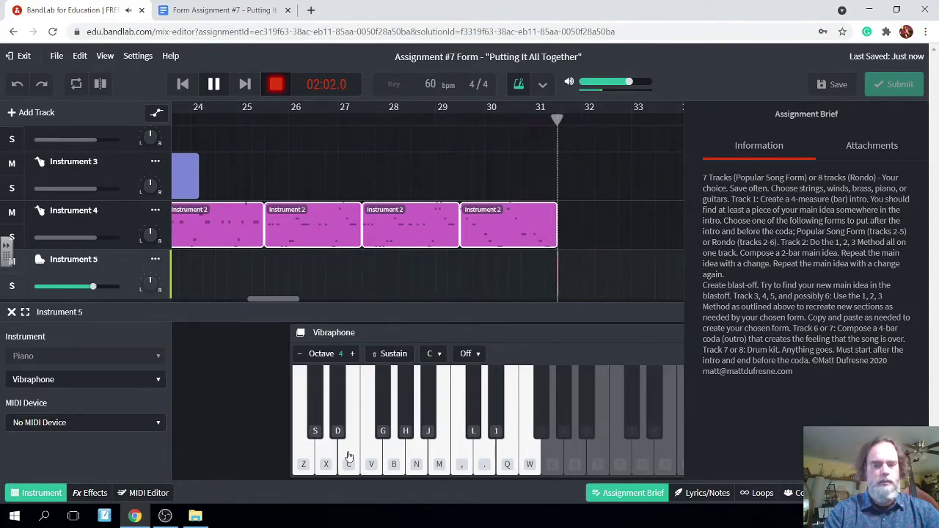
{"action": "key", "text": "c"}
{"action": "key", "text": "n"}
{"action": "key", "text": "v"}
{"action": "key", "text": "c"}
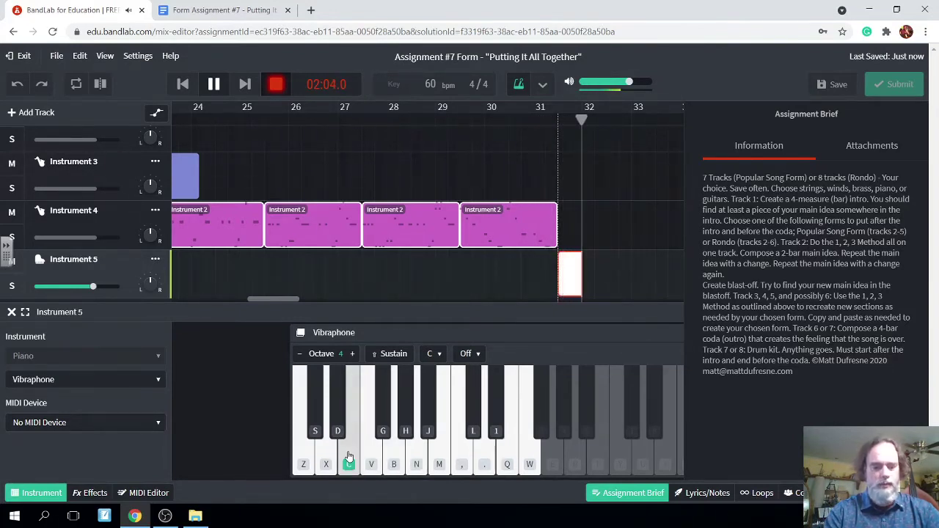
Step: Finish recording the two-bar vibraphone idea on Instrument 5 with the notes C, F, E and D, then stop the recording
{"action": "key", "text": "z"}
{"action": "key", "text": "v"}
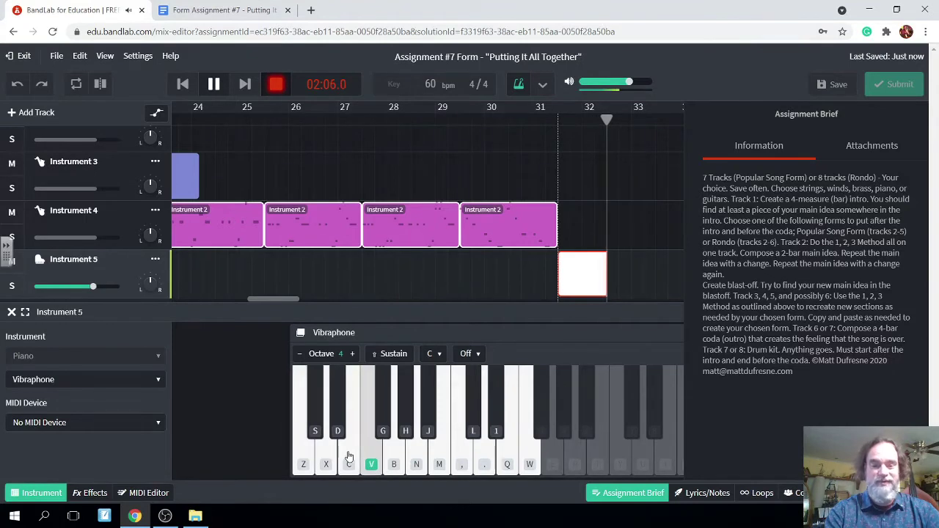
{"action": "key", "text": "c"}
{"action": "key", "text": "x"}
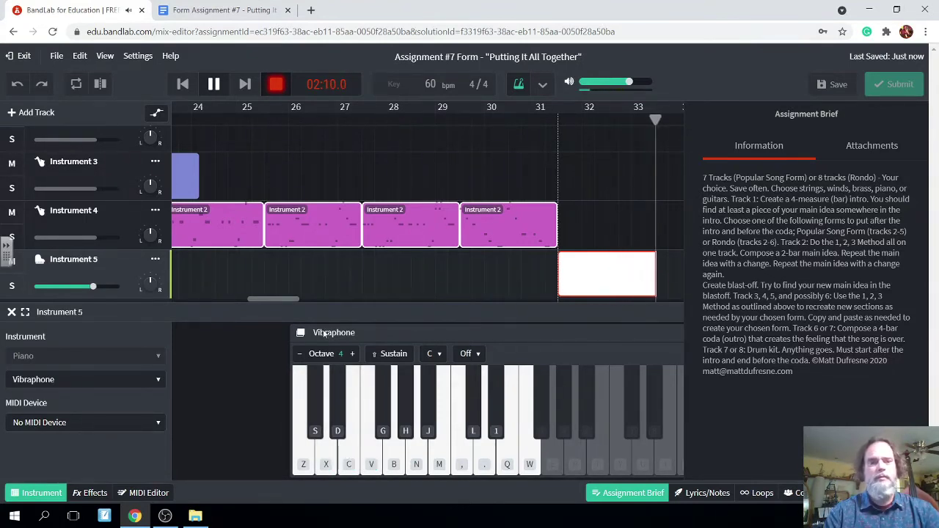
{"action": "left_click", "coordinate": [213, 85]}
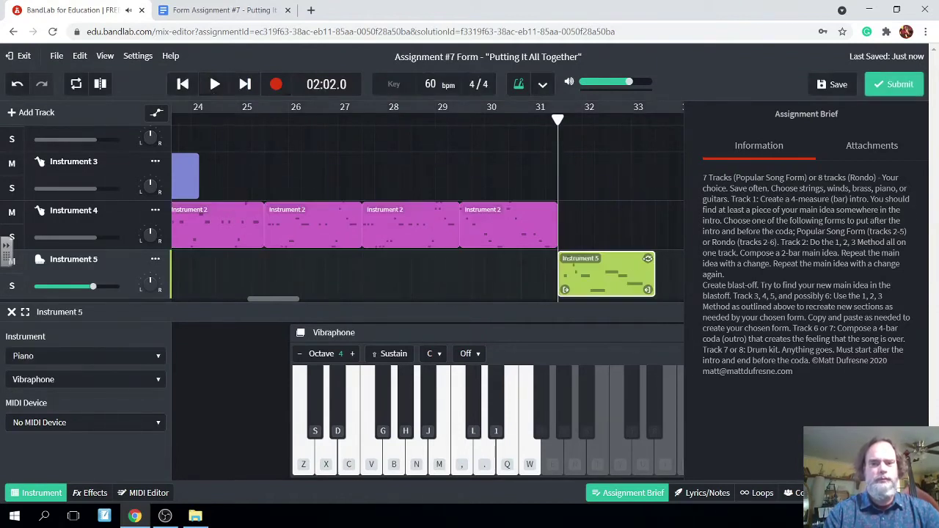
Step: Play back the newly recorded Instrument 5 region and pause near its end
{"action": "left_click", "coordinate": [213, 84]}
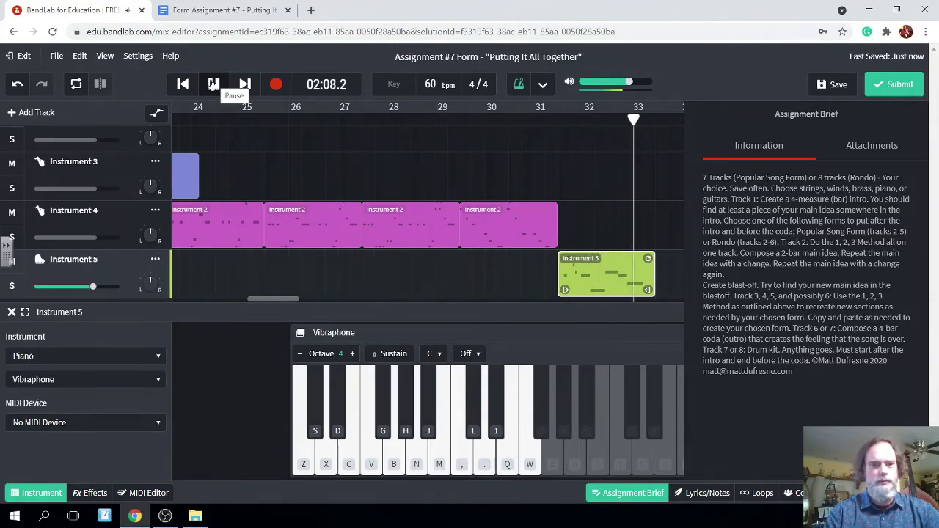
{"action": "left_click", "coordinate": [213, 85]}
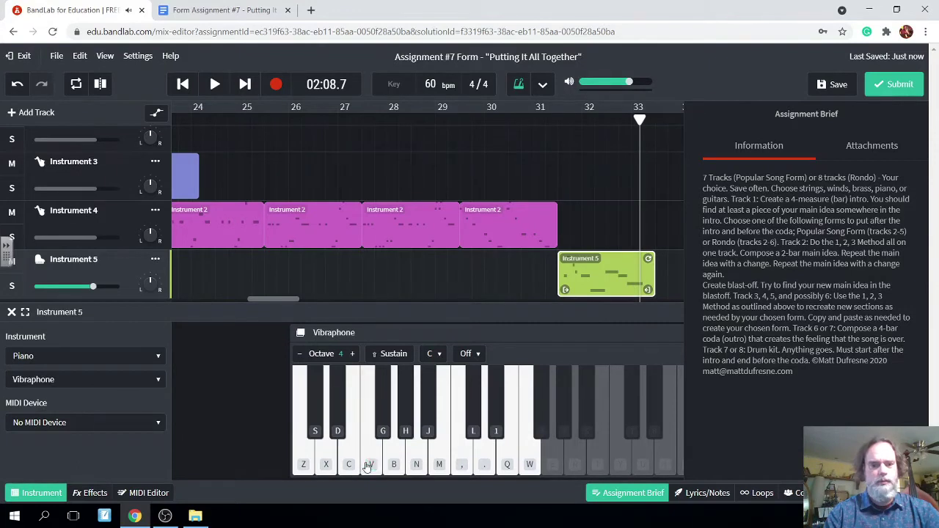
{"action": "left_click", "coordinate": [339, 465]}
Step: Place the playhead at 02:09.4, just before the end of the Instrument 5 region, as the start point for the next phrase
{"action": "scroll", "coordinate": [510, 276], "scroll_direction": "right", "scroll_amount": 3}
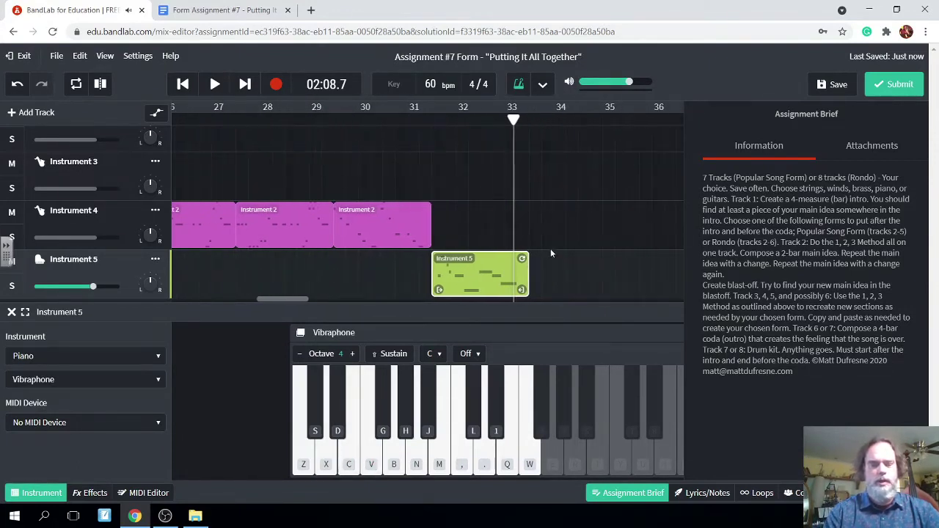
{"action": "left_click_drag", "start_coordinate": [513, 119], "coordinate": [522, 119]}
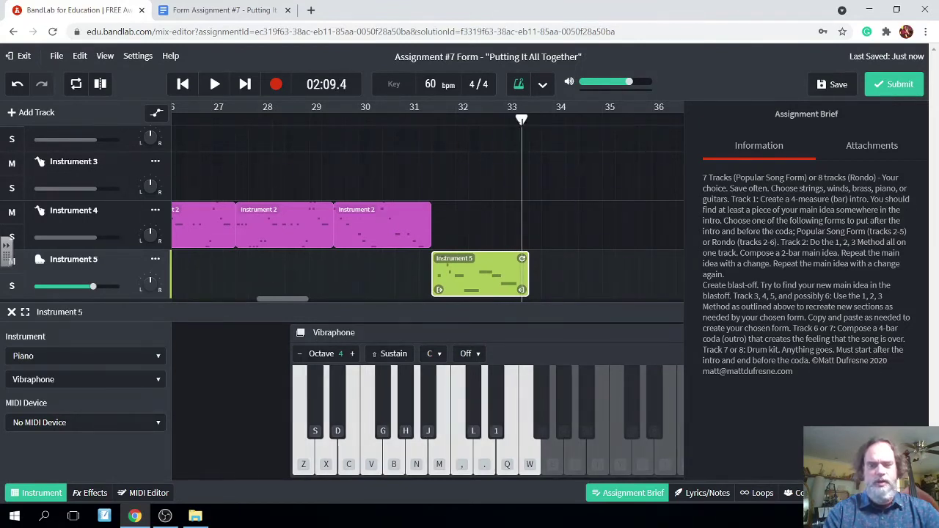
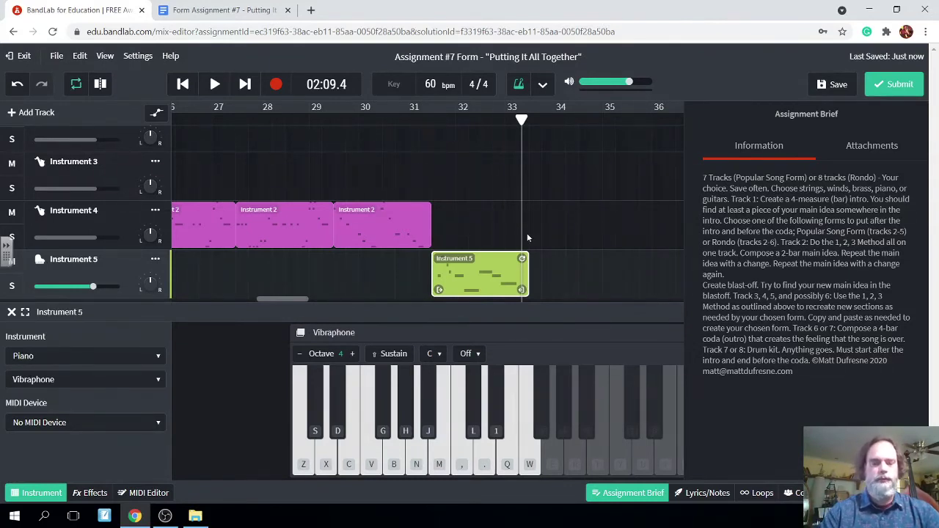
{"action": "left_click", "coordinate": [544, 289]}
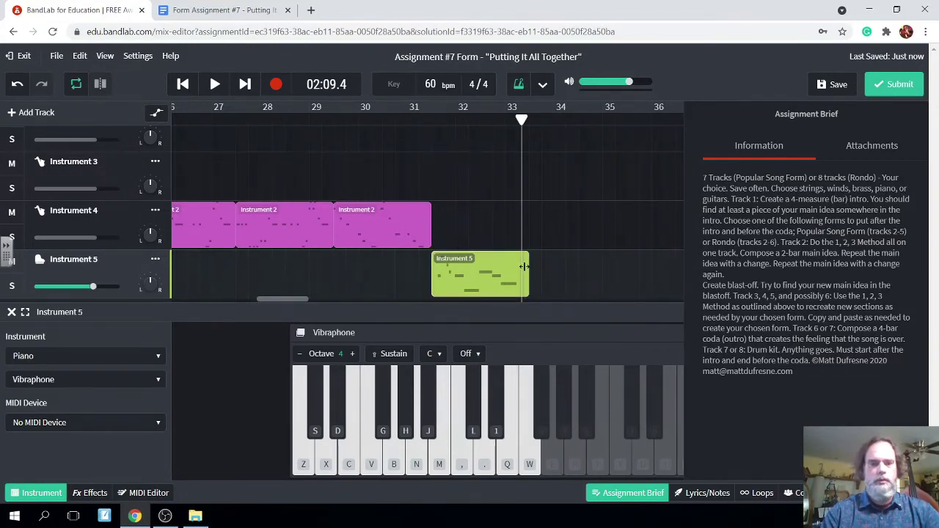
{"action": "left_click", "coordinate": [517, 269]}
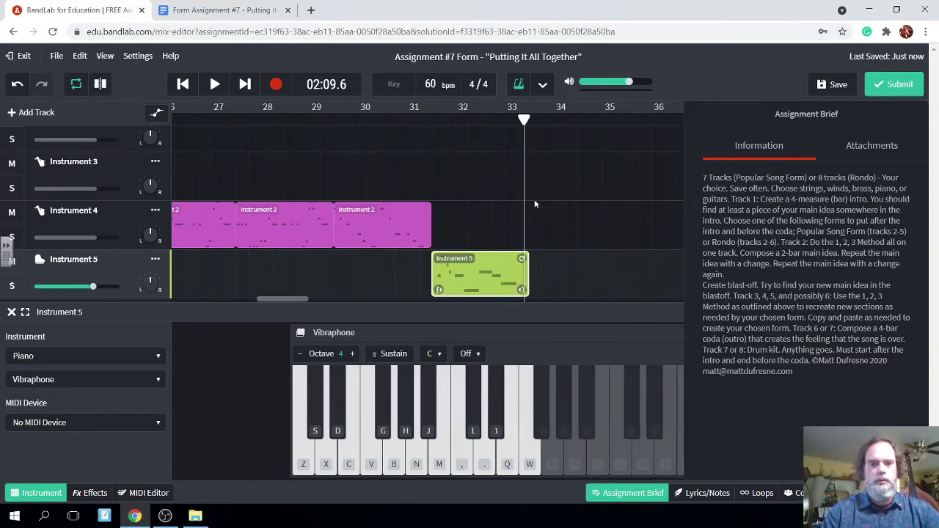
{"action": "left_click_drag", "start_coordinate": [524, 119], "coordinate": [521, 119]}
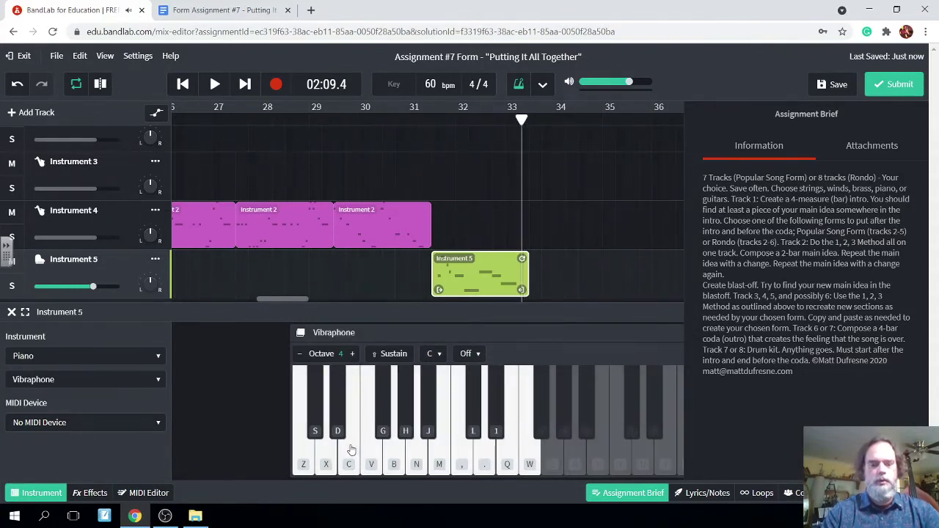
Step: Rehearse changed versions of the main idea on the vibraphone without recording, using notes between C and A
{"action": "key", "text": "n"}
{"action": "key", "text": "b"}
{"action": "key", "text": "v"}
{"action": "key", "text": "z"}
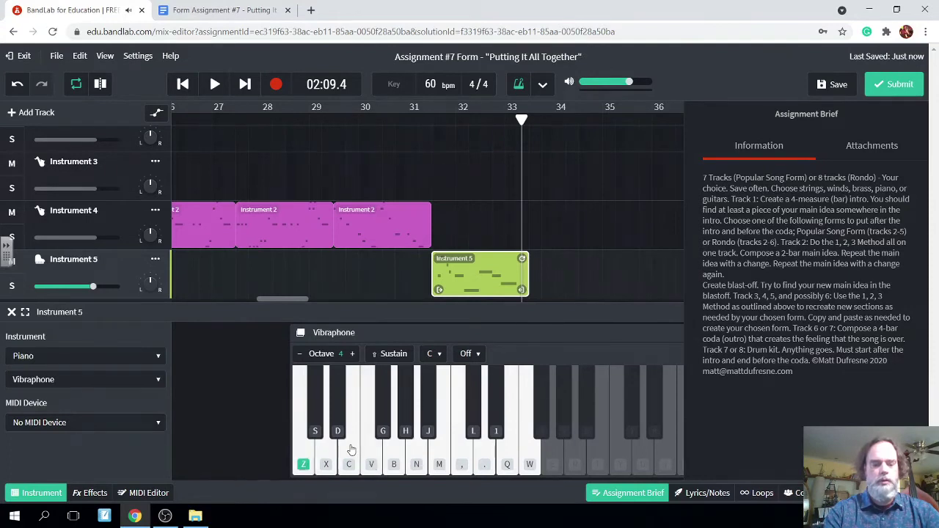
{"action": "key", "text": "v"}
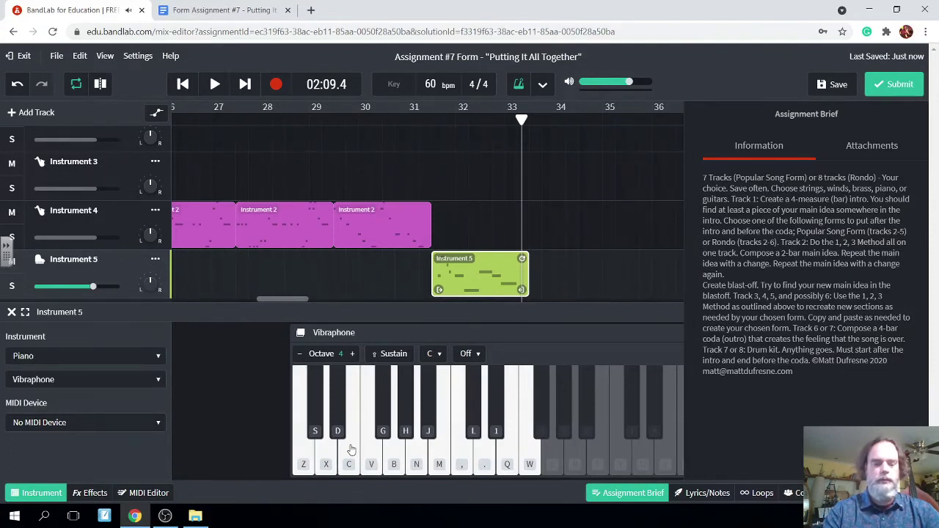
{"action": "key", "text": "c"}
{"action": "key", "text": "v"}
{"action": "key", "text": "c"}
{"action": "key", "text": "x"}
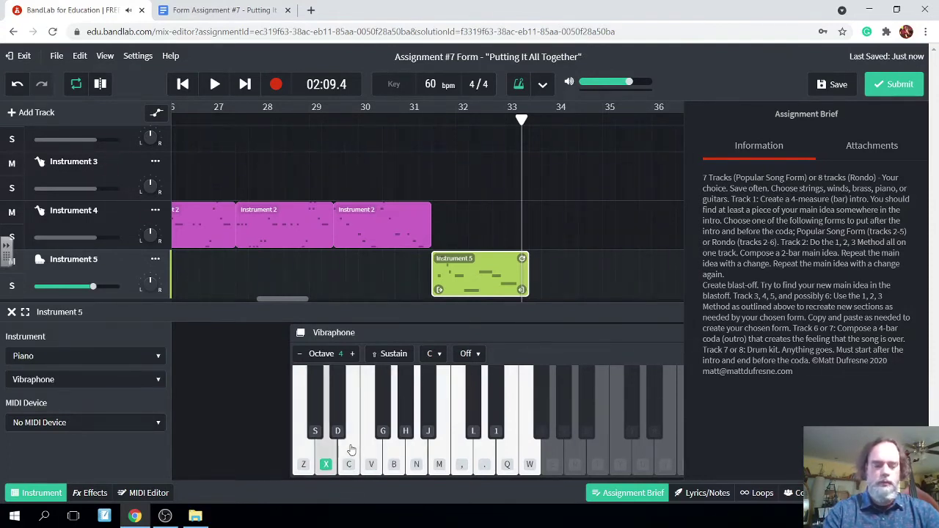
{"action": "key", "text": "z"}
{"action": "key", "text": "v"}
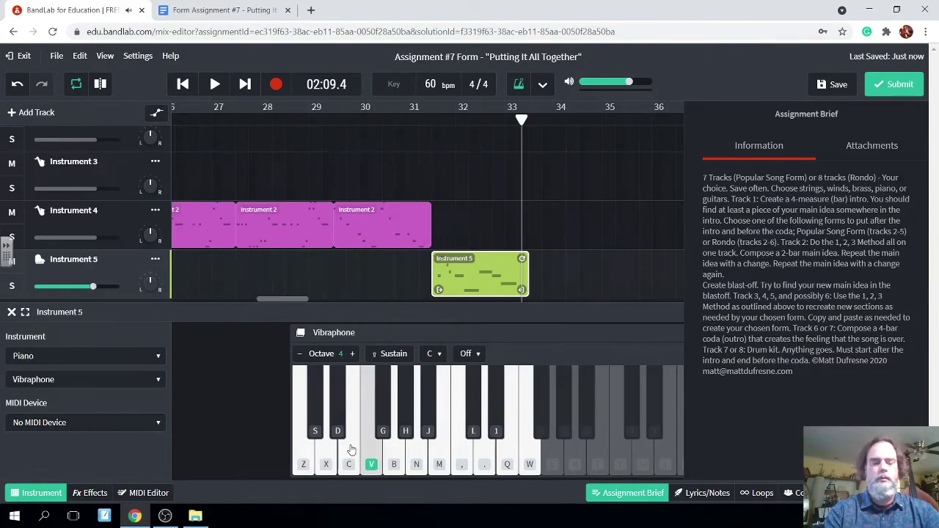
{"action": "key", "text": "c"}
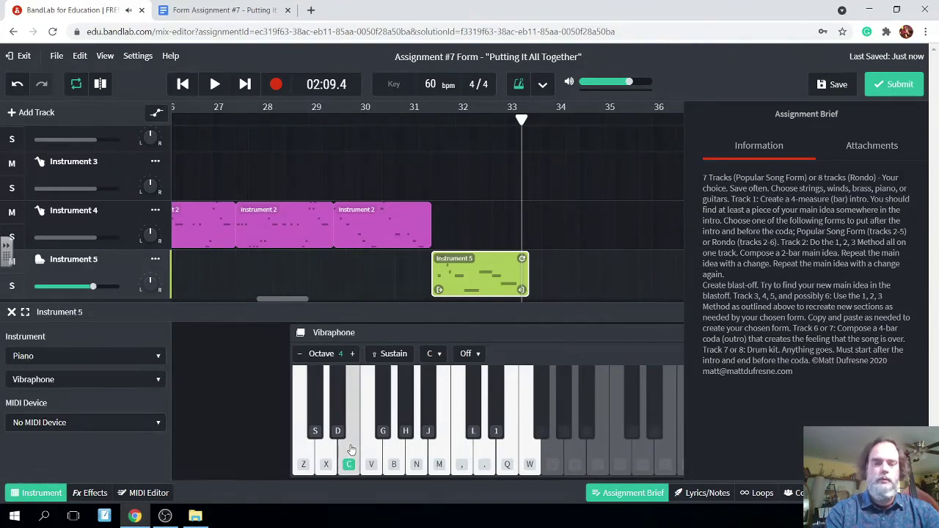
{"action": "key", "text": "c"}
{"action": "key", "text": "n"}
{"action": "key", "text": "b"}
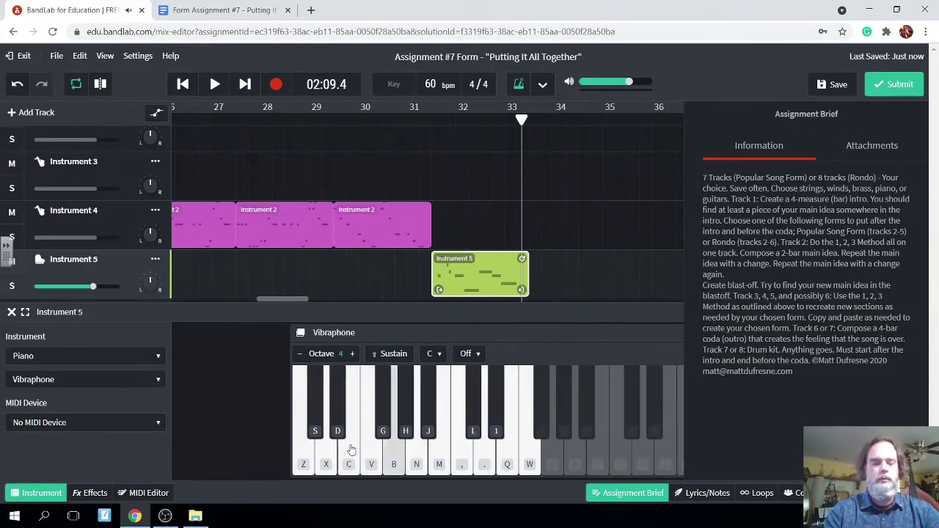
{"action": "key", "text": "z"}
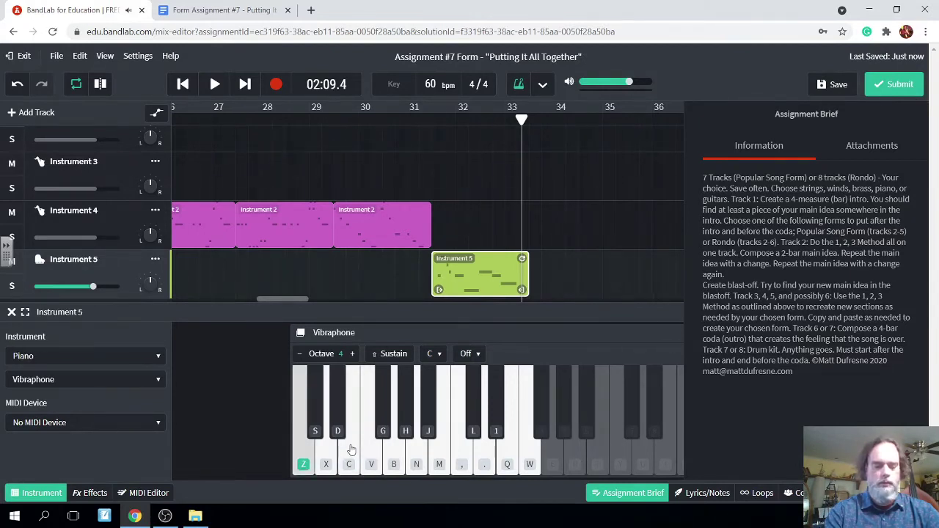
{"action": "key", "text": "c"}
{"action": "key", "text": "z"}
{"action": "key", "text": "x"}
{"action": "key", "text": "v"}
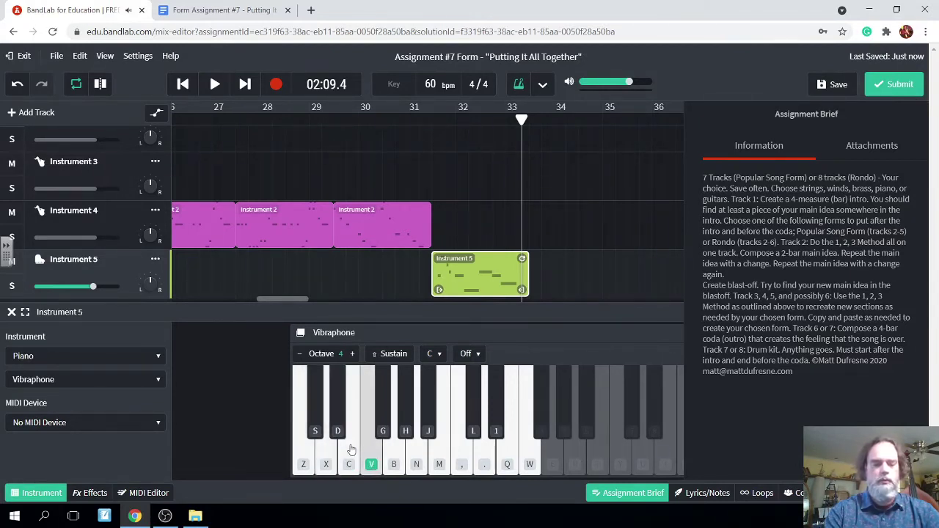
{"action": "key", "text": "c"}
{"action": "key", "text": "b"}
{"action": "key", "text": "n"}
{"action": "key", "text": "x"}
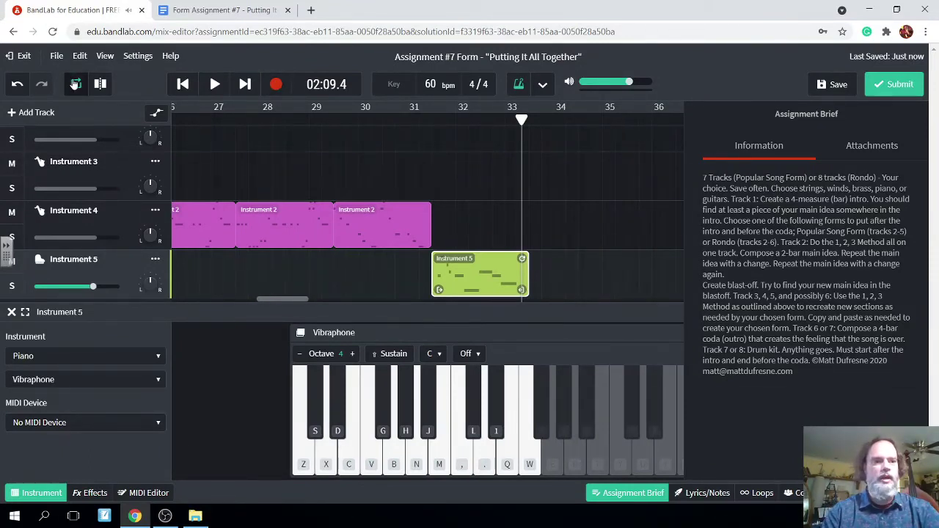
Step: Record a varied repeat of the idea on Instrument 5 from 02:09.4, playing E, A, E, C, D, F, E, D, and stop the recording
{"action": "left_click", "coordinate": [275, 87]}
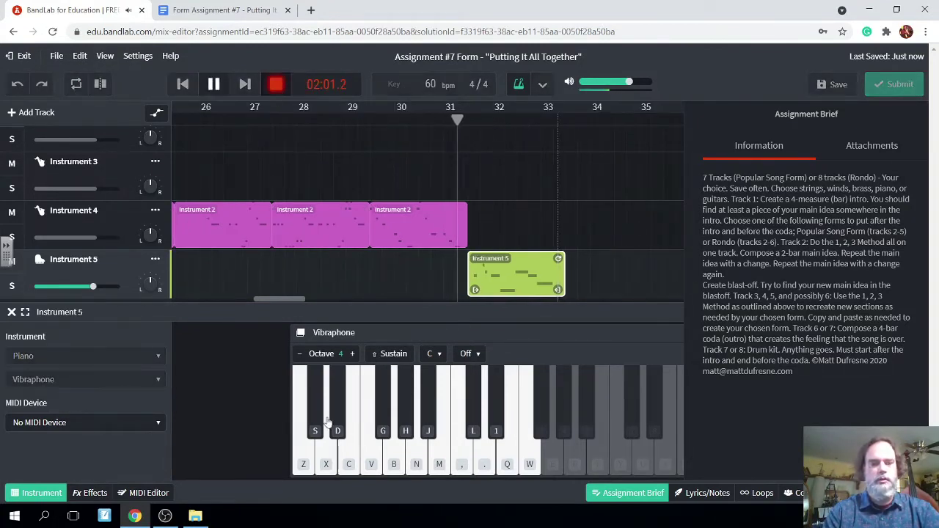
{"action": "left_click", "coordinate": [349, 453]}
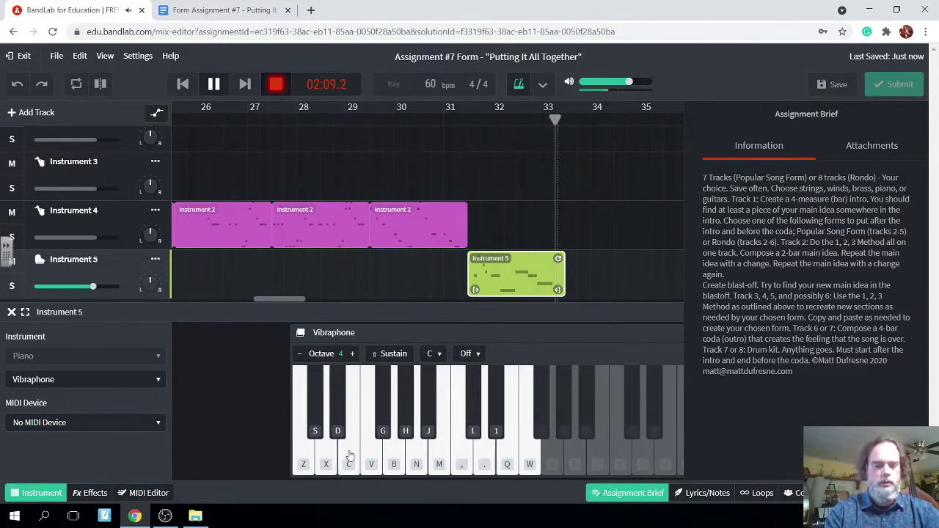
{"action": "key", "text": "c"}
{"action": "key", "text": "n"}
{"action": "key", "text": "c"}
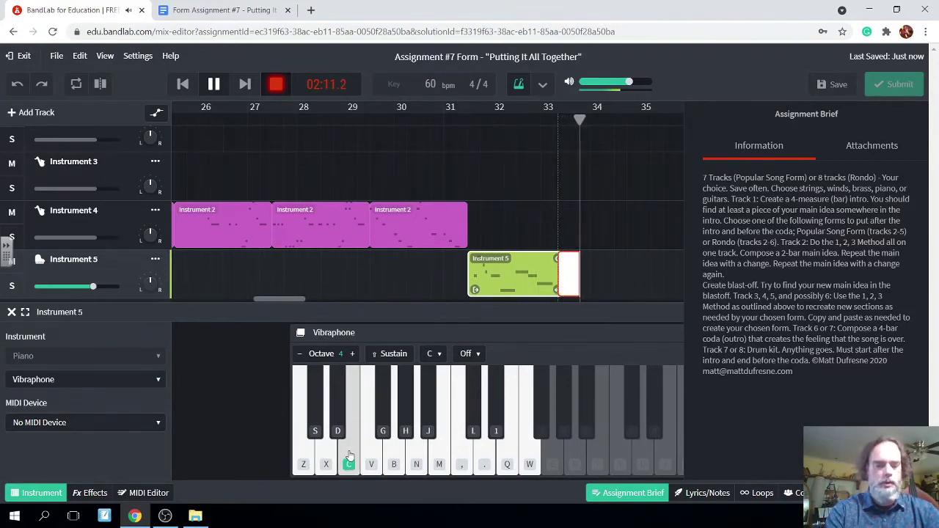
{"action": "key", "text": "z"}
{"action": "key", "text": "x"}
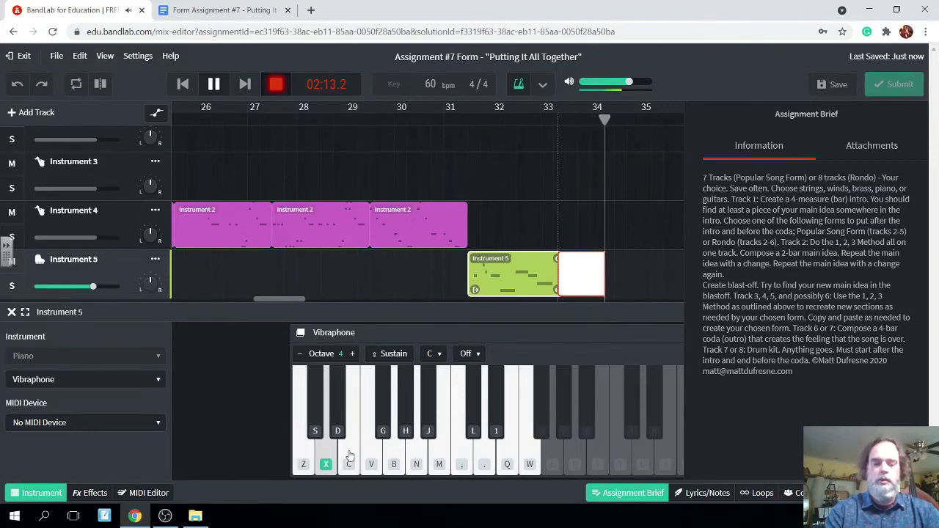
{"action": "key", "text": "v"}
{"action": "key", "text": "c"}
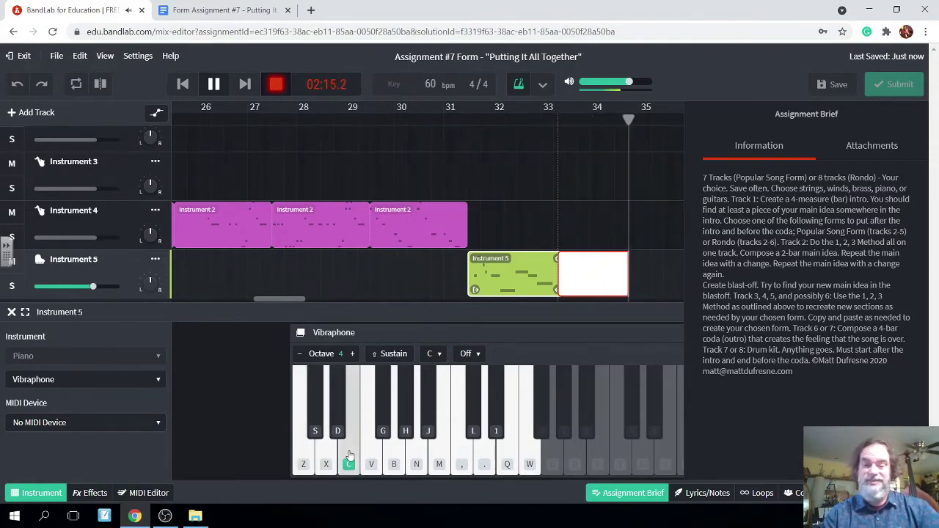
{"action": "key", "text": "x"}
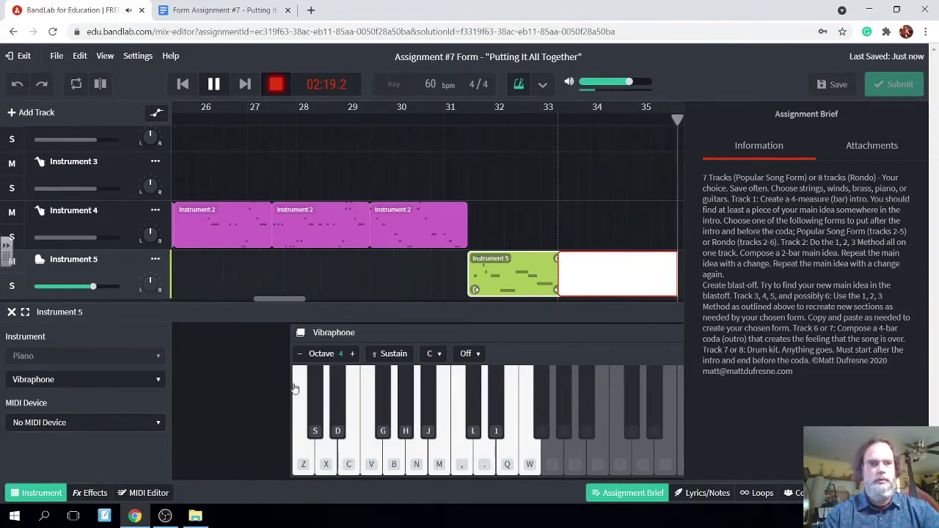
{"action": "left_click", "coordinate": [214, 84]}
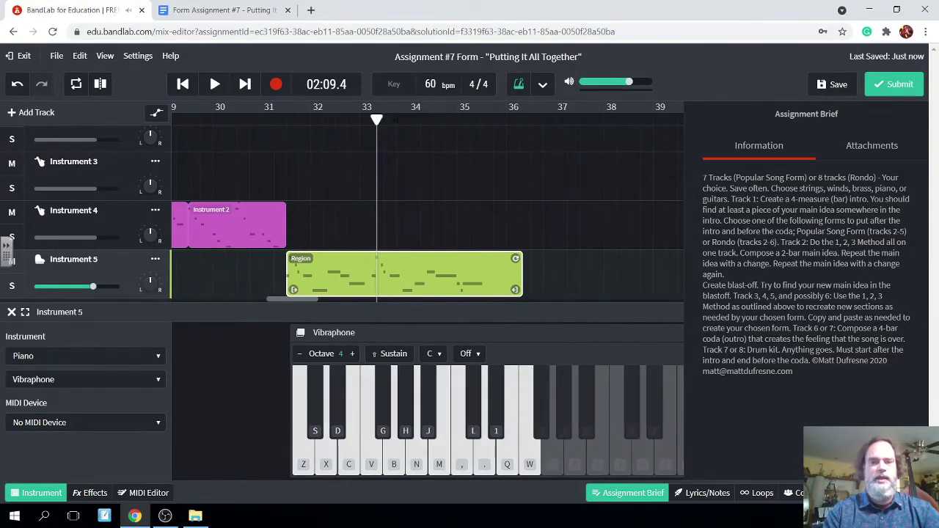
Step: Start recording the next varied repeat on Instrument 5 from 02:18.3, playing G, F, E, C, D on the vibraphone
{"action": "left_click_drag", "start_coordinate": [376, 120], "coordinate": [486, 141]}
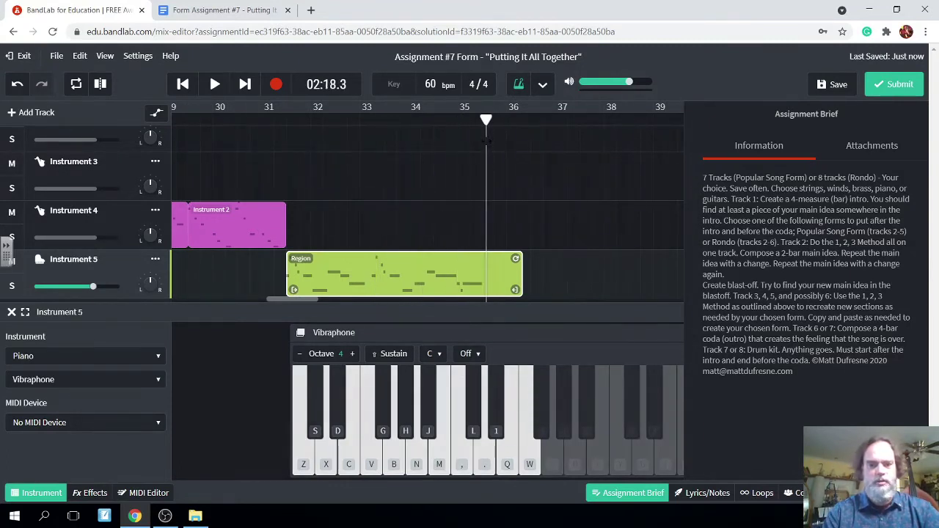
{"action": "left_click", "coordinate": [294, 83]}
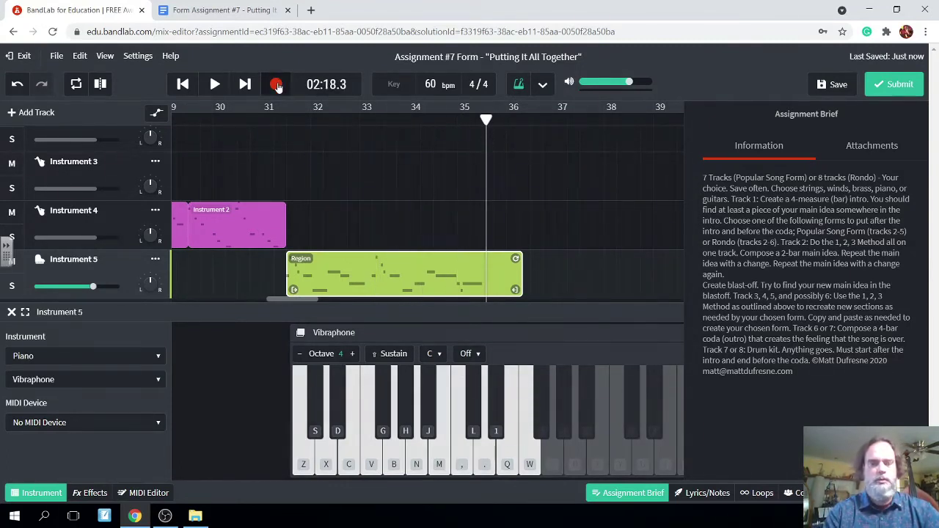
{"action": "left_click", "coordinate": [351, 464]}
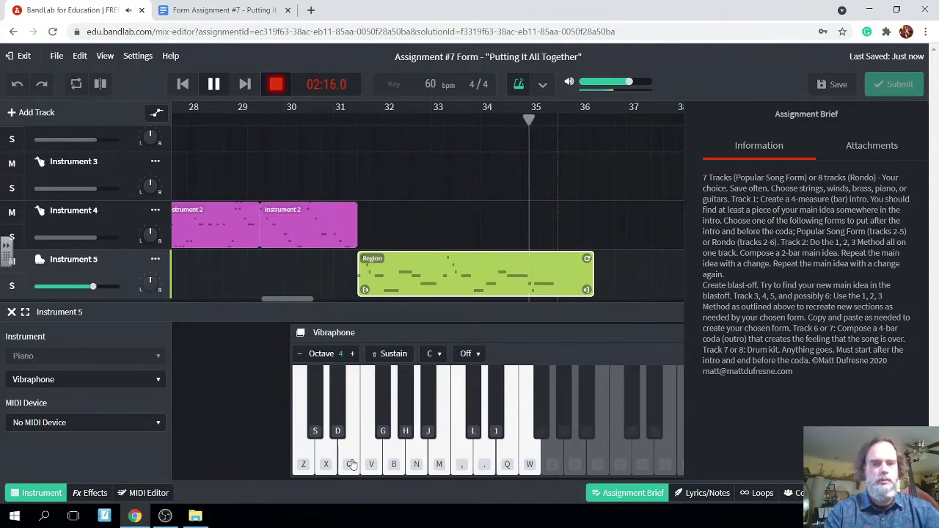
{"action": "left_click", "coordinate": [352, 464]}
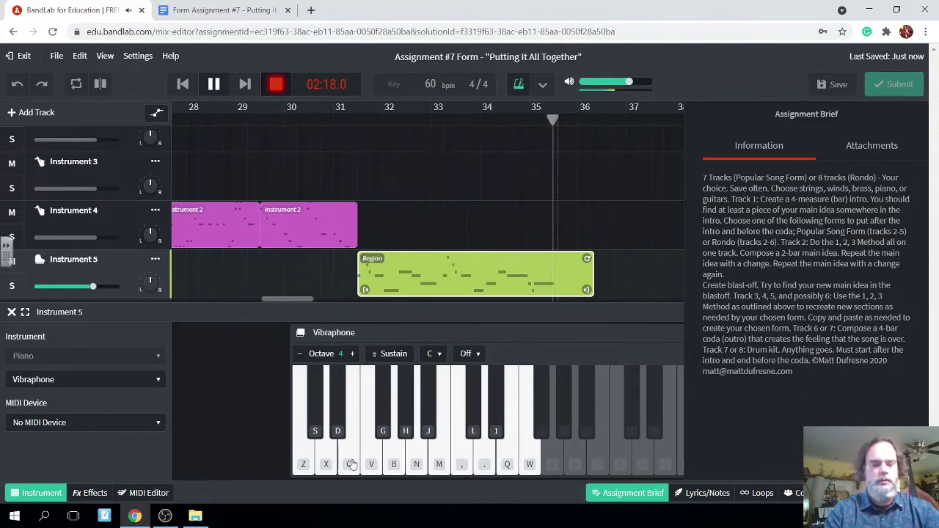
{"action": "left_click", "coordinate": [352, 465]}
{"action": "key", "text": "b"}
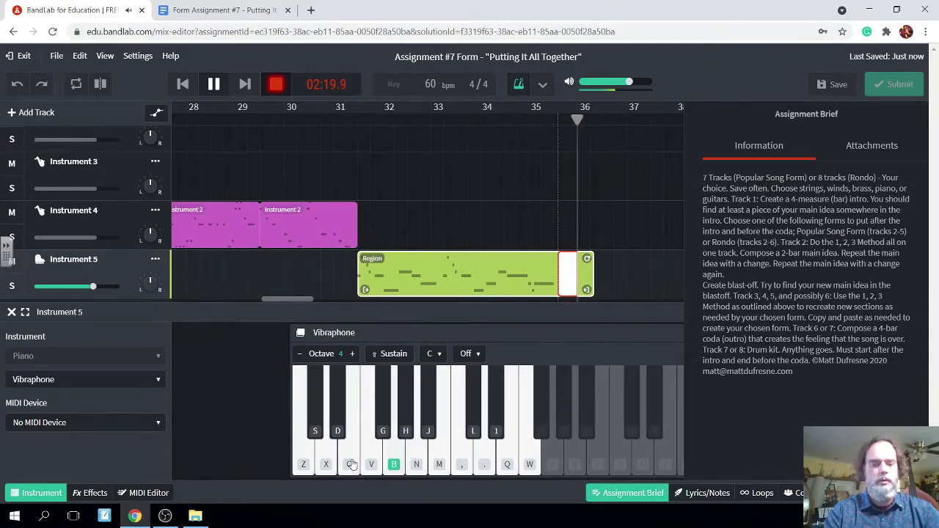
{"action": "key", "text": "v"}
{"action": "left_click", "coordinate": [352, 464]}
{"action": "key", "text": "z"}
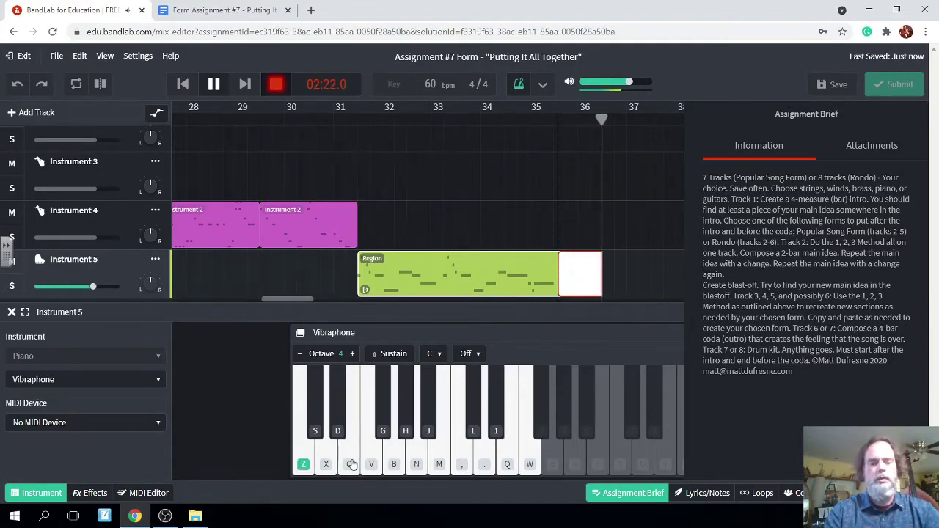
{"action": "key", "text": "x"}
Step: Continue the varied repeat with F, F, G, E, F, F, G, E, C, D and stop the recording
{"action": "key", "text": "v"}
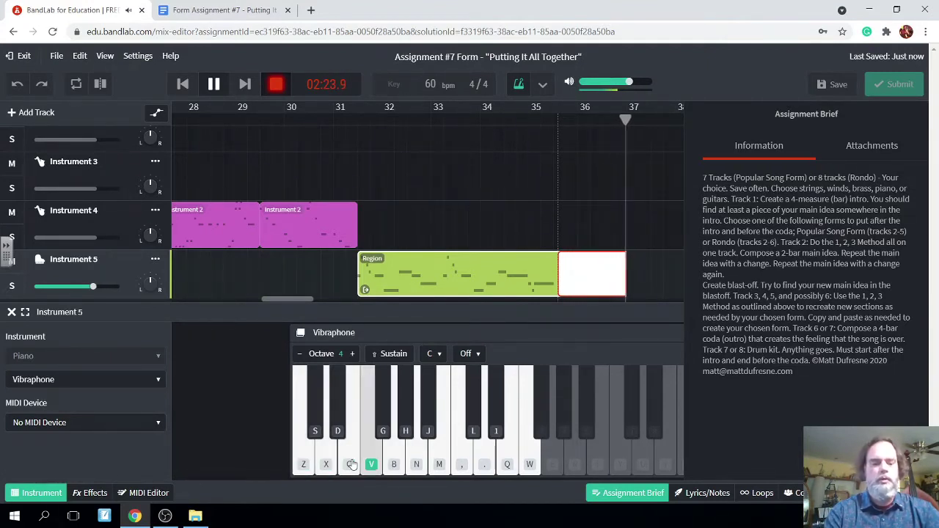
{"action": "key", "text": "v"}
{"action": "key", "text": "b"}
{"action": "left_click", "coordinate": [352, 464]}
{"action": "key", "text": "v"}
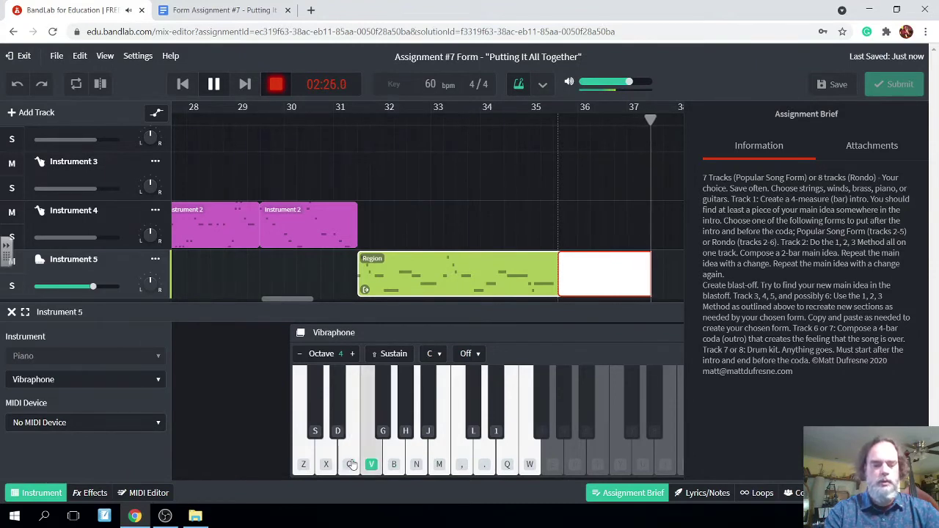
{"action": "key", "text": "v"}
{"action": "key", "text": "b"}
{"action": "left_click", "coordinate": [353, 464]}
{"action": "key", "text": "z"}
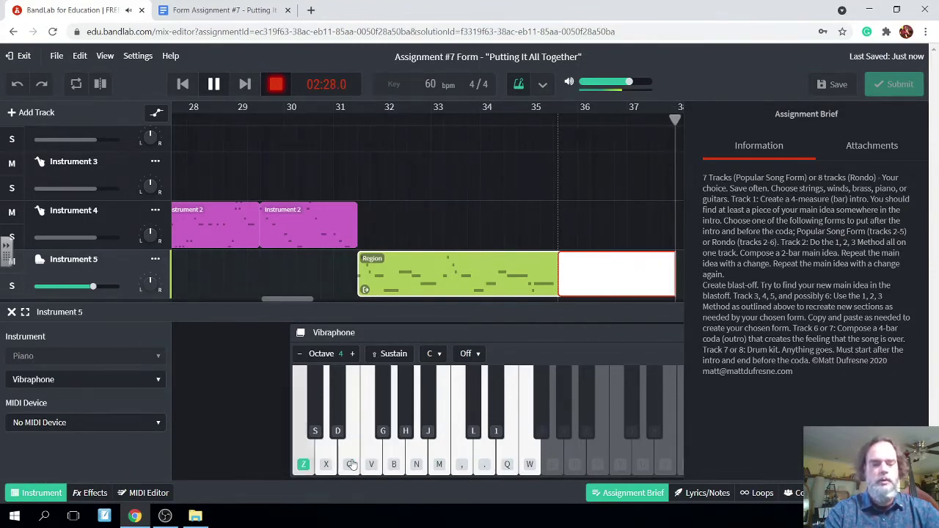
{"action": "key", "text": "x"}
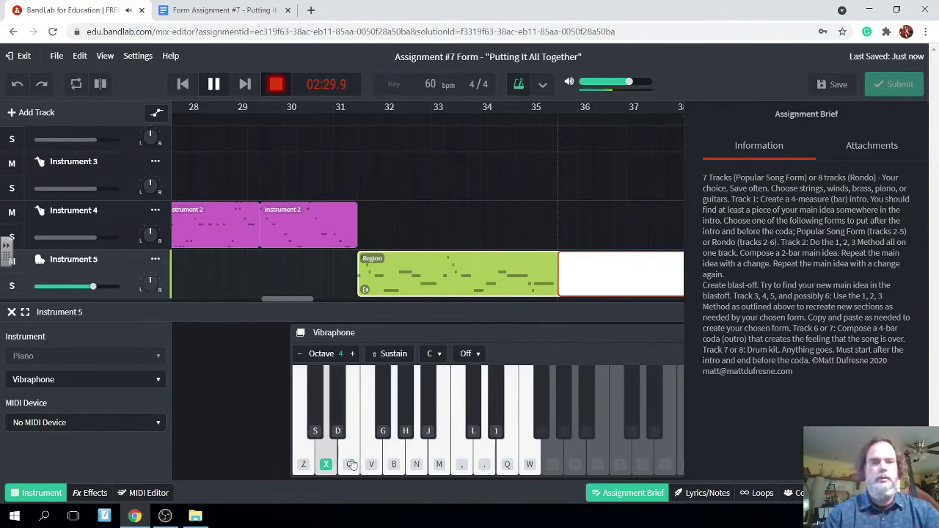
{"action": "left_click", "coordinate": [214, 85]}
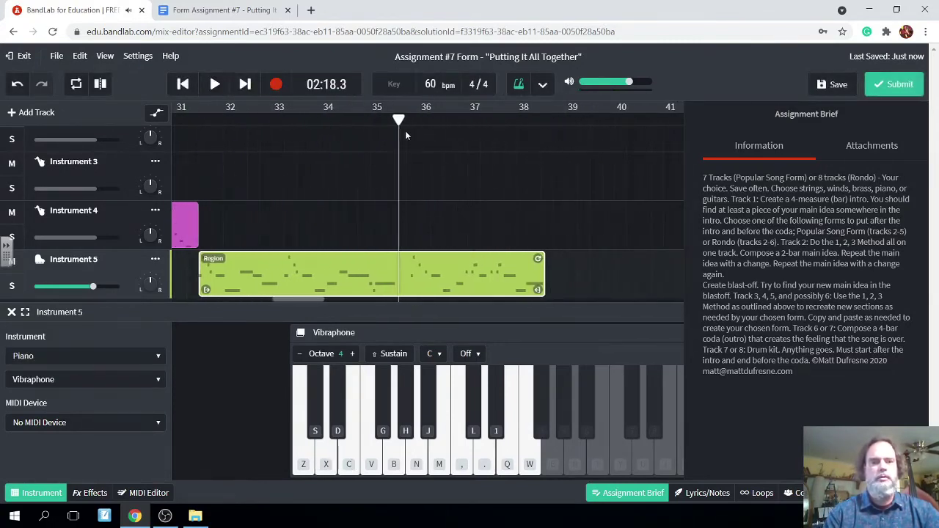
Step: Start recording a blast-off on Instrument 5 from 02:30.3, playing E, D, C, E, D, G, F, E, A, G, F
{"action": "left_click_drag", "start_coordinate": [398, 118], "coordinate": [544, 119]}
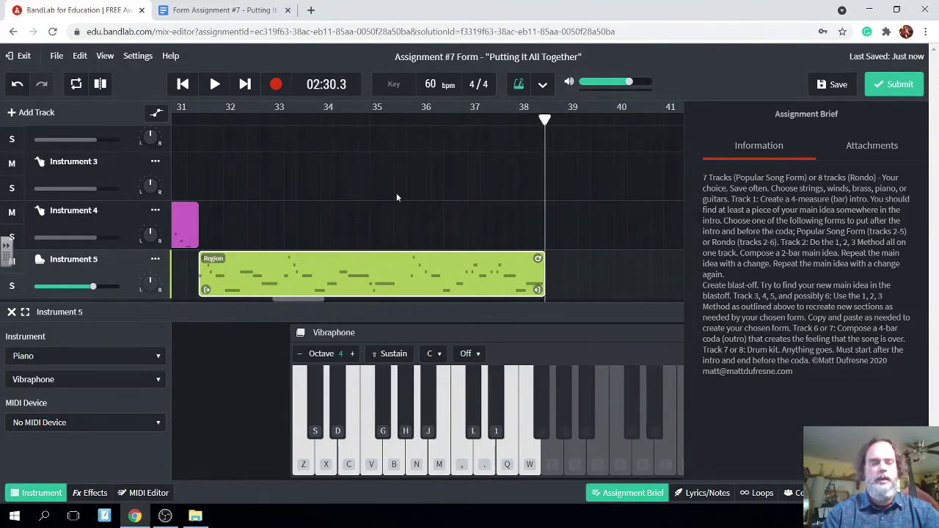
{"action": "left_click", "coordinate": [277, 85]}
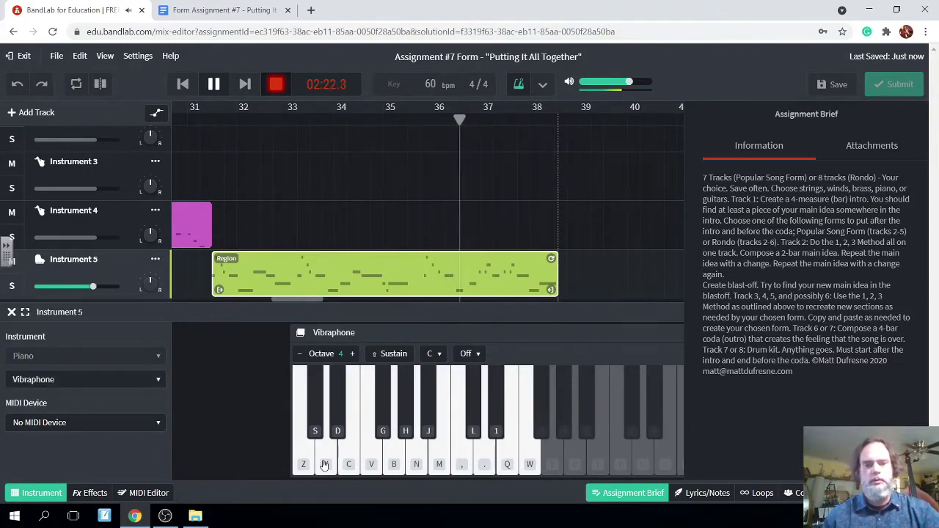
{"action": "left_click", "coordinate": [324, 464]}
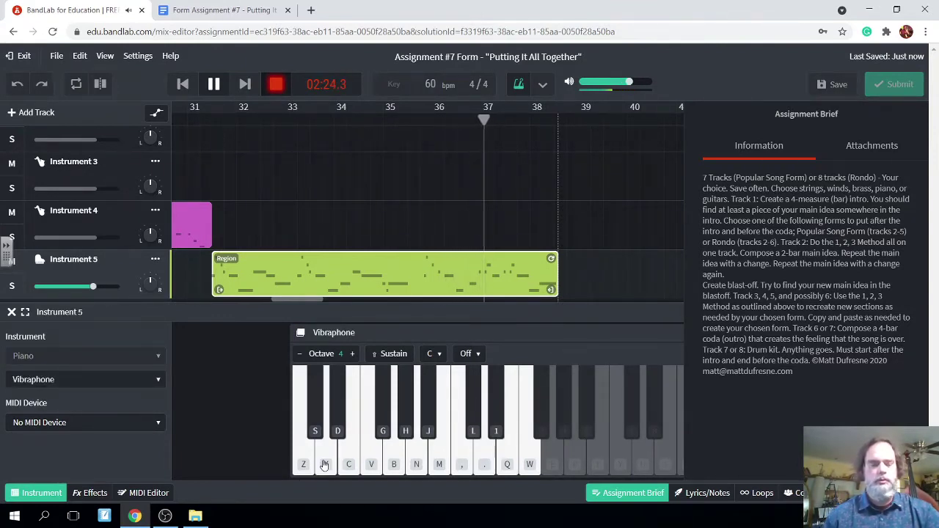
{"action": "left_click", "coordinate": [372, 465]}
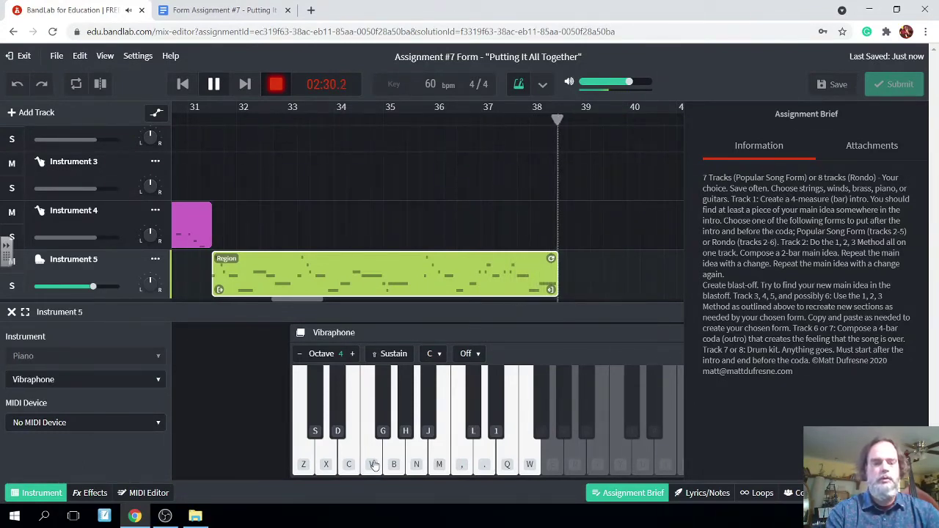
{"action": "key", "text": "c"}
{"action": "key", "text": "x"}
{"action": "key", "text": "z"}
{"action": "key", "text": "c"}
{"action": "key", "text": "x"}
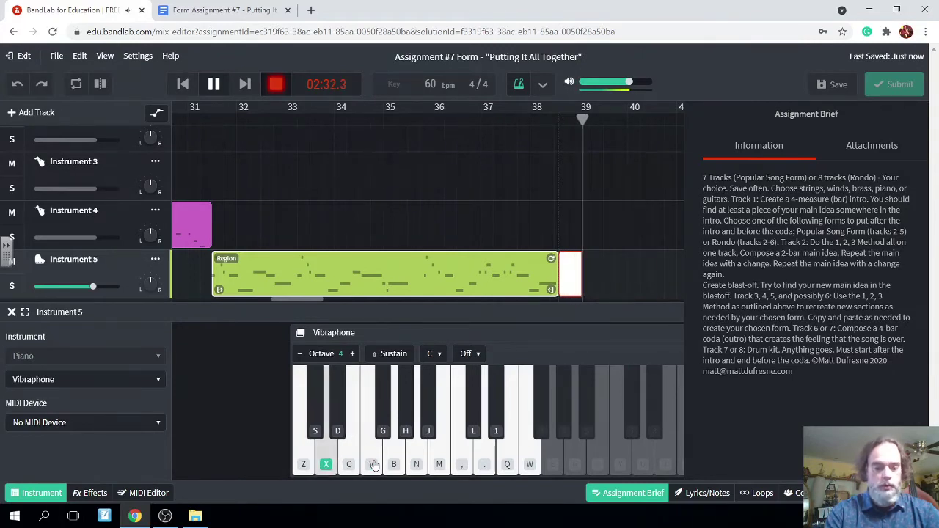
{"action": "key", "text": "b"}
{"action": "key", "text": "v"}
{"action": "key", "text": "c"}
{"action": "key", "text": "n"}
{"action": "key", "text": "b"}
{"action": "key", "text": "v"}
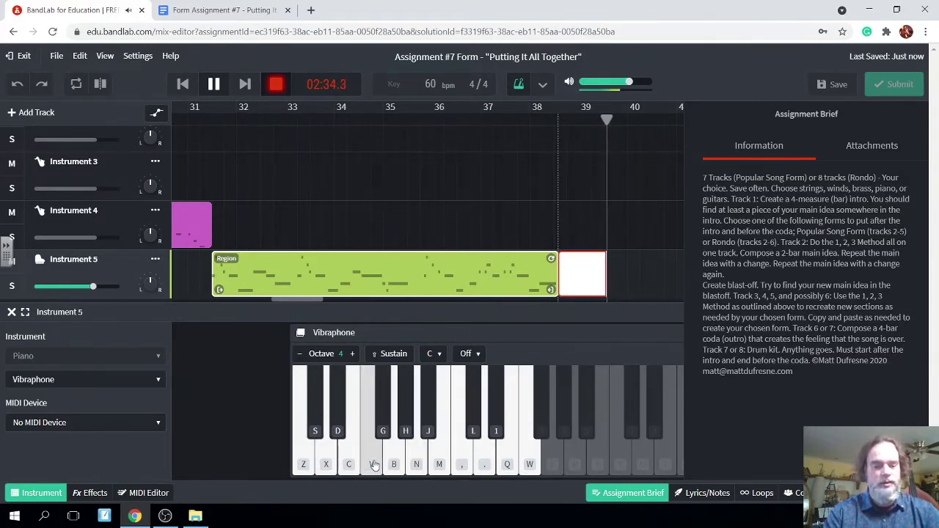
Step: Carry the blast-off up through A, B, high C, D and E, then play D, C and repeated high D notes
{"action": "key", "text": "n"}
{"action": "key", "text": "m"}
{"action": "key", "text": "comma"}
{"action": "key", "text": "period"}
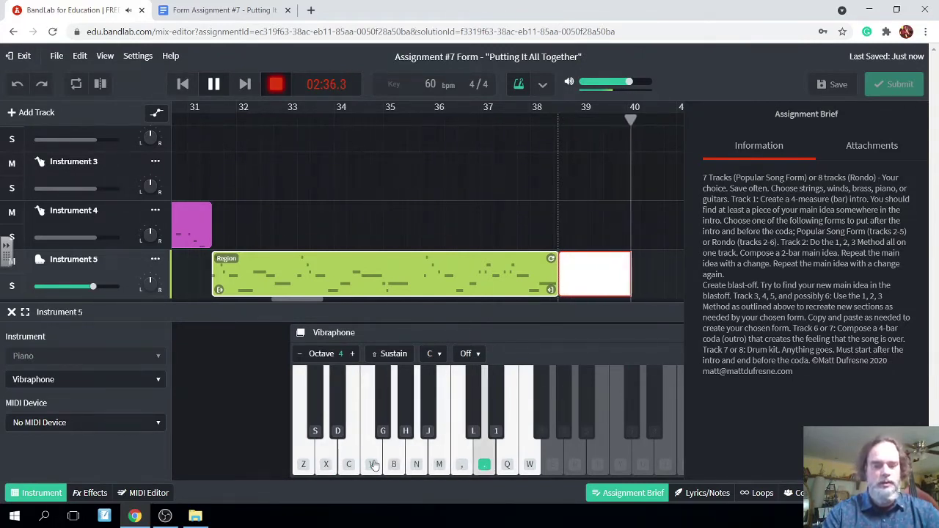
{"action": "key", "text": "q"}
{"action": "key", "text": "period"}
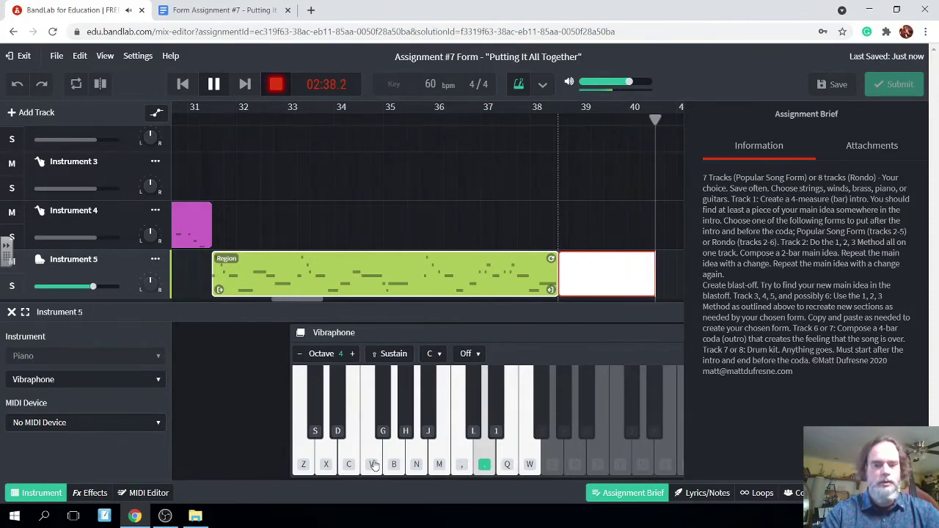
{"action": "key", "text": "comma"}
{"action": "key", "text": "period"}
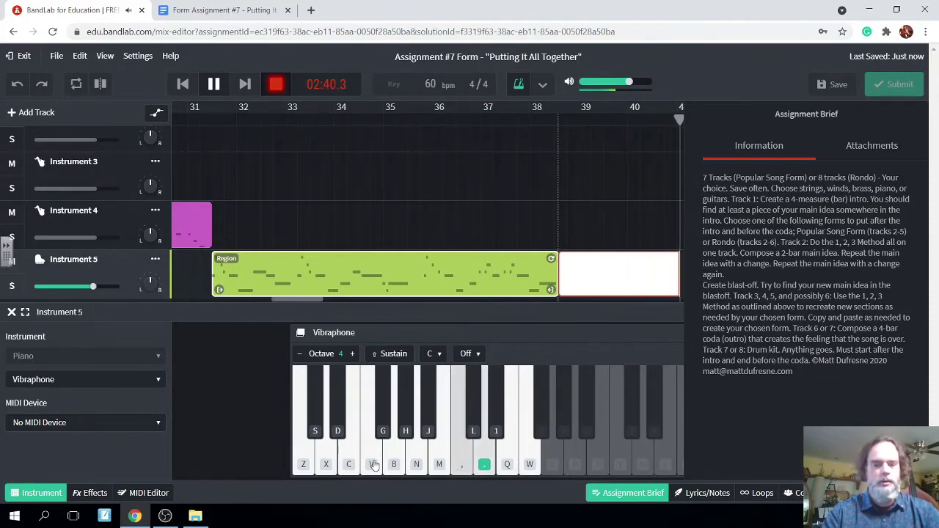
{"action": "key", "text": "period"}
{"action": "key", "text": "period"}
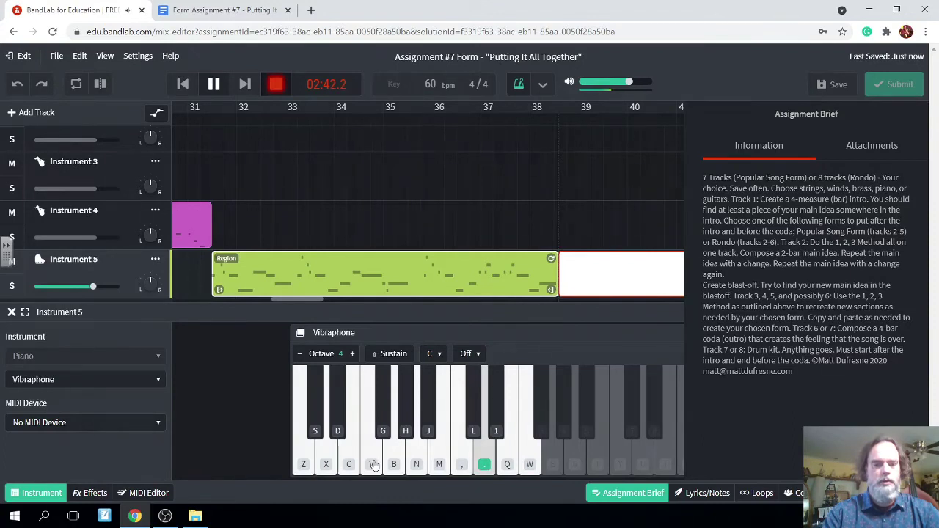
Step: Bring the blast-off down with A, G, D, C, E, D, D and stop the recording
{"action": "key", "text": "n"}
{"action": "key", "text": "b"}
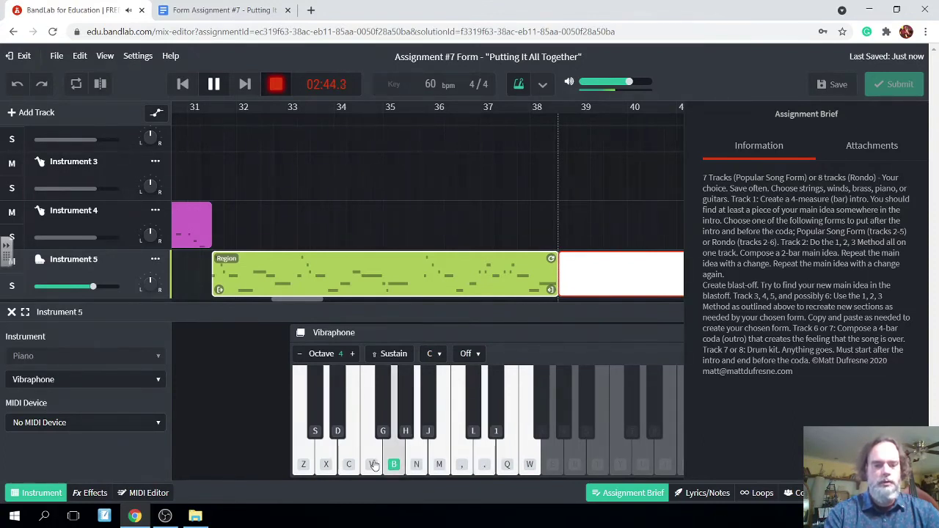
{"action": "key", "text": "x"}
{"action": "key", "text": "z"}
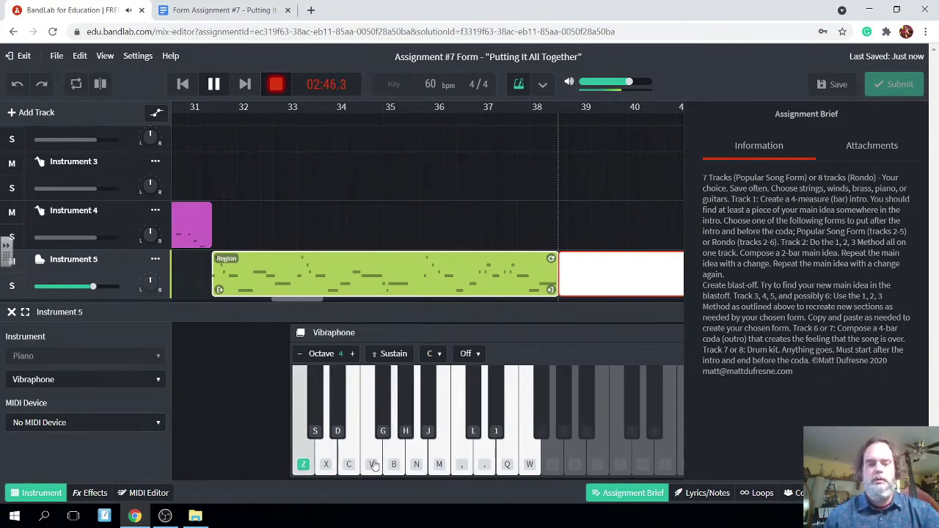
{"action": "key", "text": "c"}
{"action": "key", "text": "x"}
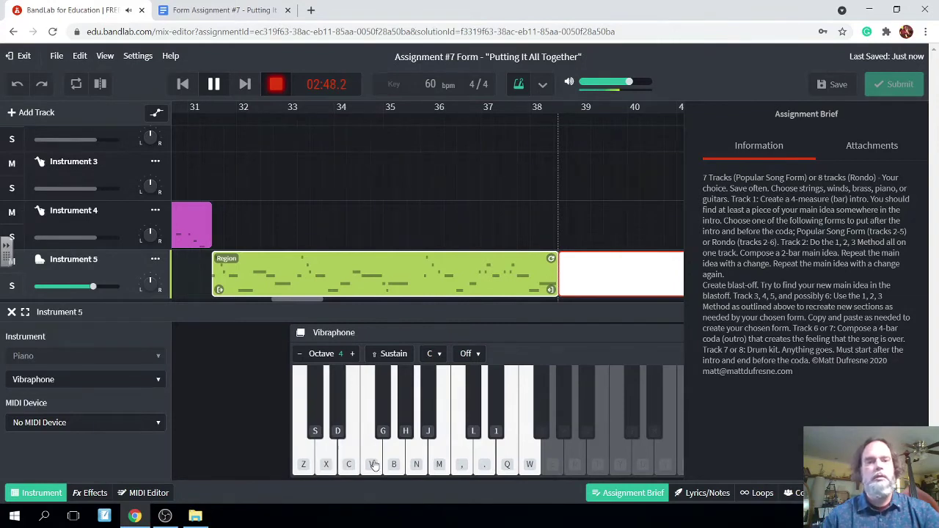
{"action": "key", "text": "x"}
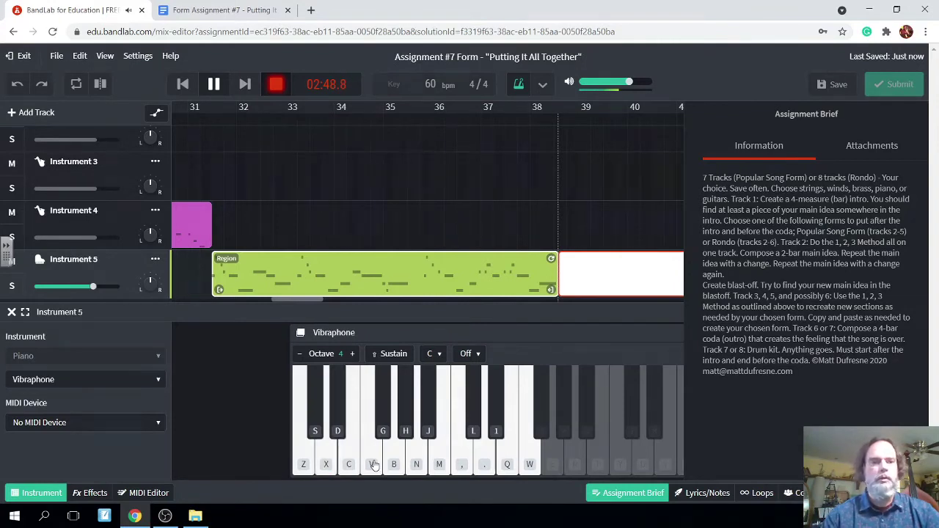
{"action": "left_click", "coordinate": [214, 83]}
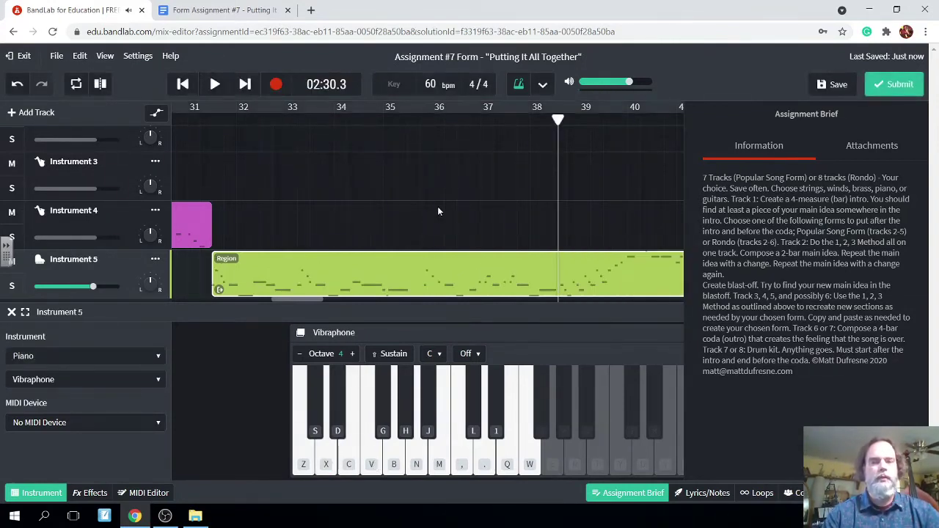
Step: Save the project and place the playhead at 02:50.3, the end of the Instrument 5 region
{"action": "left_click", "coordinate": [826, 82]}
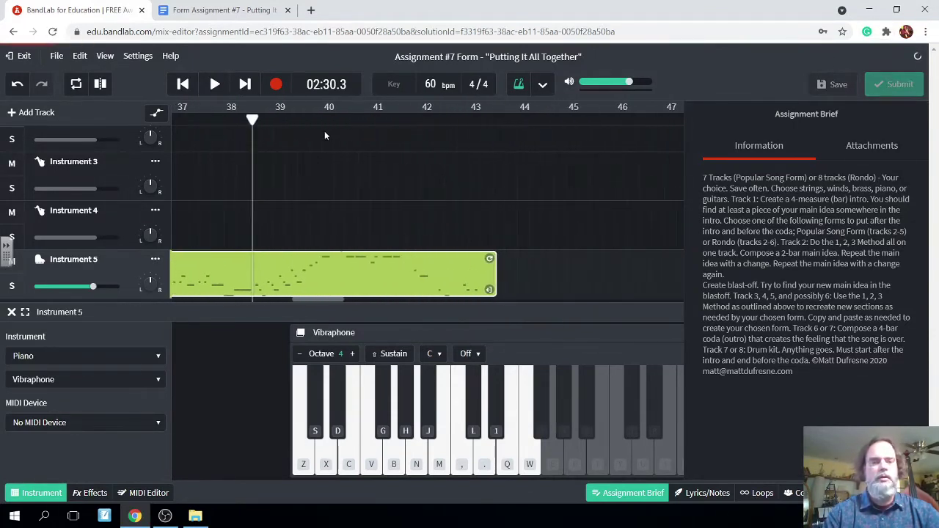
{"action": "left_click", "coordinate": [250, 117]}
{"action": "left_click_drag", "start_coordinate": [249, 117], "coordinate": [497, 154]}
Step: Review the arrangement from the intro through the Instrument 2, 3, 4 and 5 sections to examine the order of the form
{"action": "scroll", "coordinate": [391, 187], "scroll_direction": "left", "scroll_amount": 10}
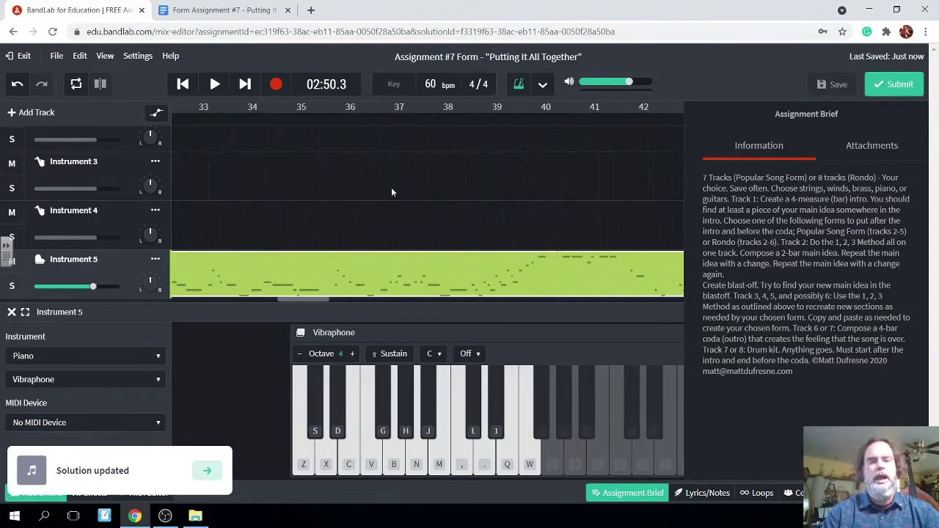
{"action": "scroll", "coordinate": [391, 187], "scroll_direction": "left", "scroll_amount": 10}
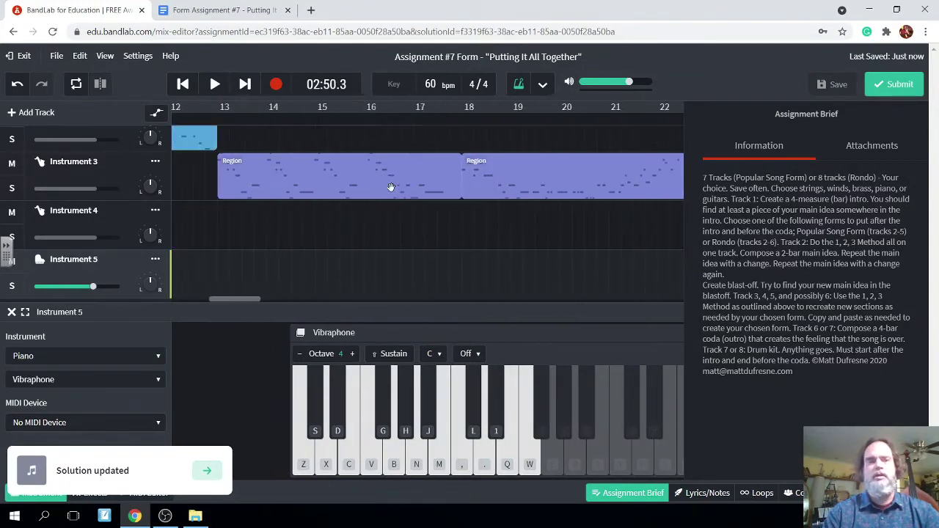
{"action": "scroll", "coordinate": [391, 187], "scroll_direction": "up", "scroll_amount": 1}
{"action": "scroll", "coordinate": [391, 187], "scroll_direction": "left", "scroll_amount": 3}
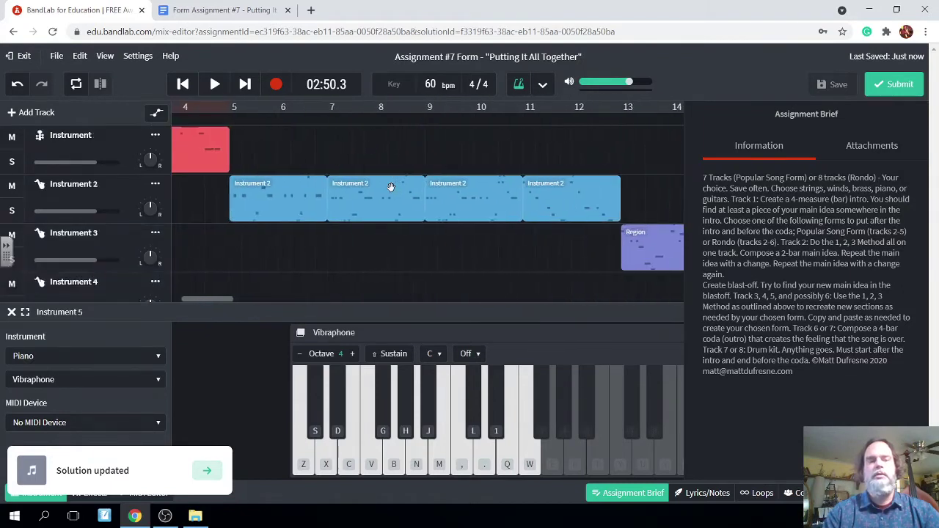
{"action": "scroll", "coordinate": [390, 187], "scroll_direction": "left", "scroll_amount": 3}
{"action": "scroll", "coordinate": [391, 187], "scroll_direction": "right", "scroll_amount": 4}
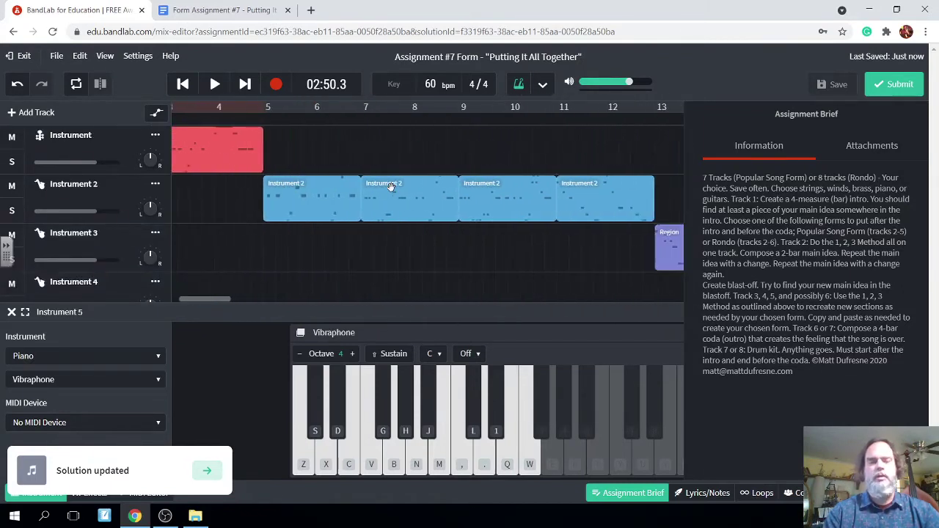
{"action": "scroll", "coordinate": [391, 187], "scroll_direction": "left", "scroll_amount": 3}
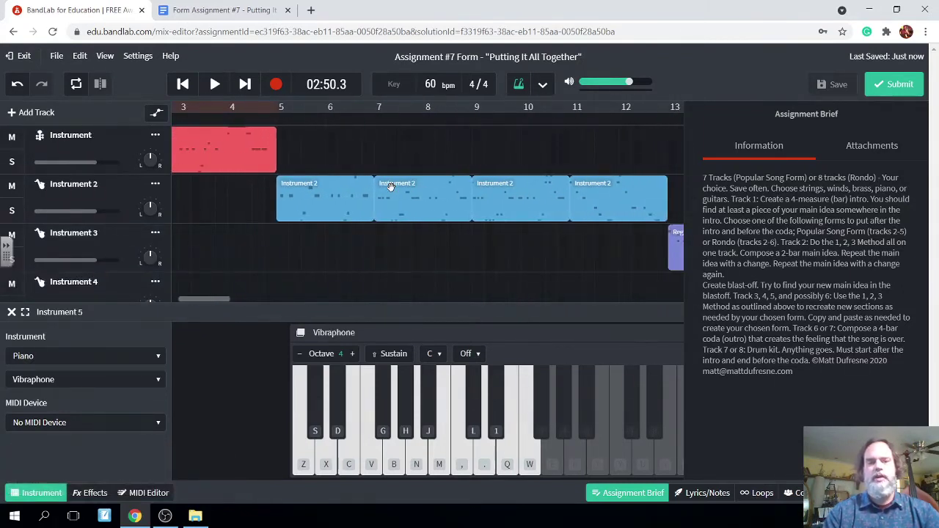
{"action": "scroll", "coordinate": [440, 255], "scroll_direction": "right", "scroll_amount": 1}
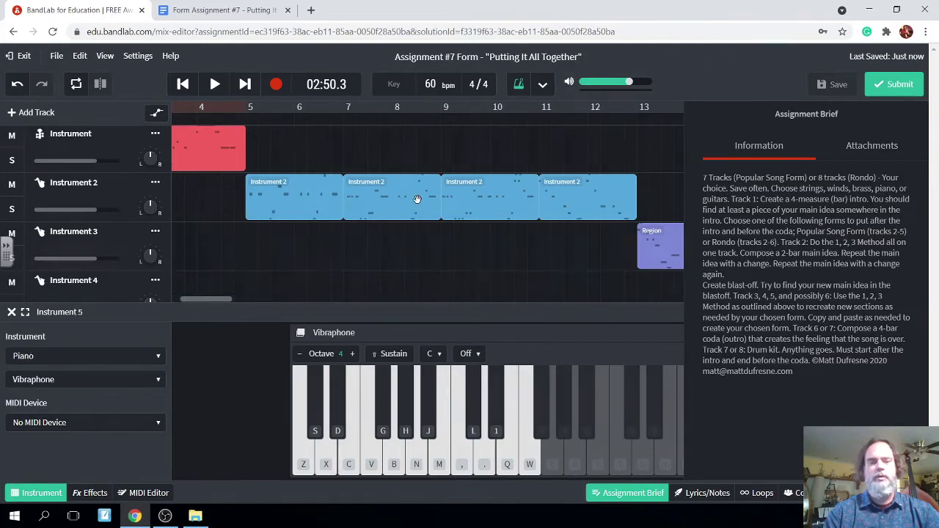
{"action": "scroll", "coordinate": [483, 234], "scroll_direction": "right", "scroll_amount": 6}
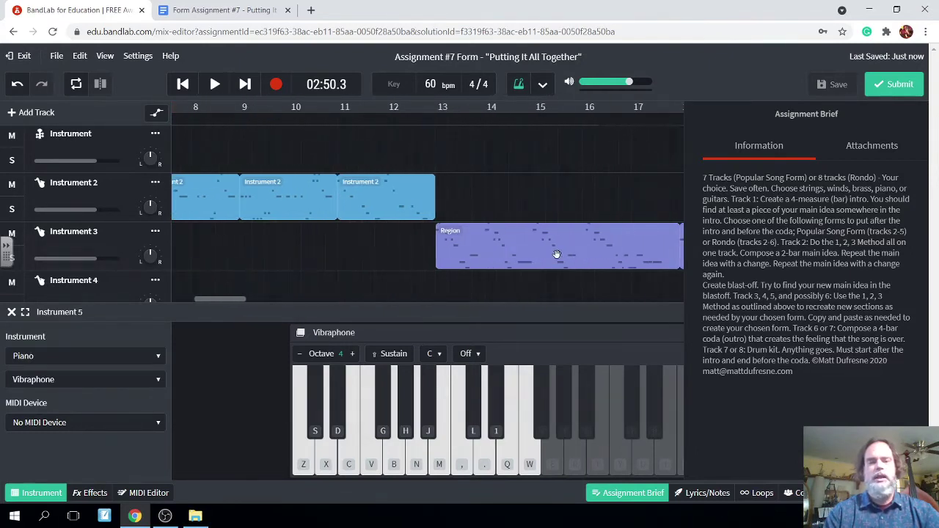
{"action": "scroll", "coordinate": [556, 253], "scroll_direction": "right", "scroll_amount": 15}
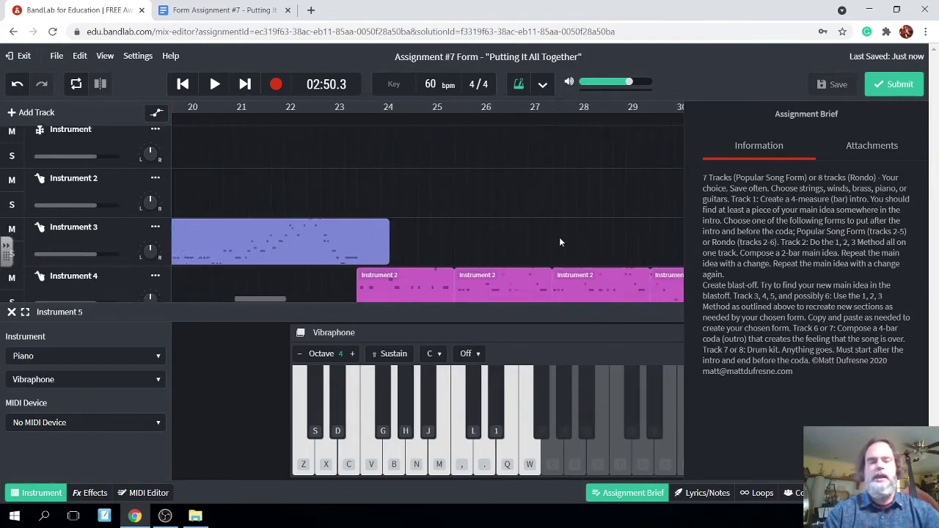
{"action": "scroll", "coordinate": [559, 237], "scroll_direction": "right", "scroll_amount": 9}
{"action": "scroll", "coordinate": [559, 237], "scroll_direction": "down", "scroll_amount": 3}
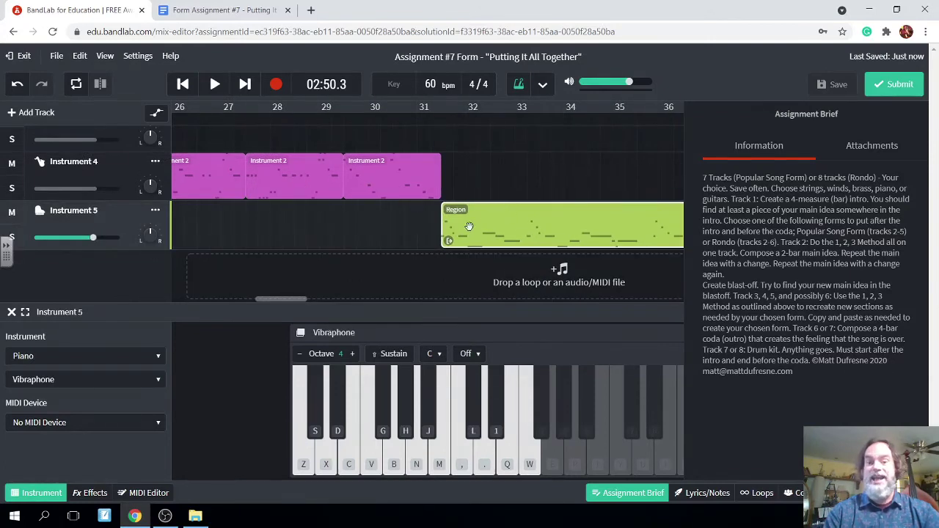
Step: Compare the Instrument 2 section with the Instrument 3, 4 and 5 sections, up to the end of the last region
{"action": "scroll", "coordinate": [533, 196], "scroll_direction": "left", "scroll_amount": 15}
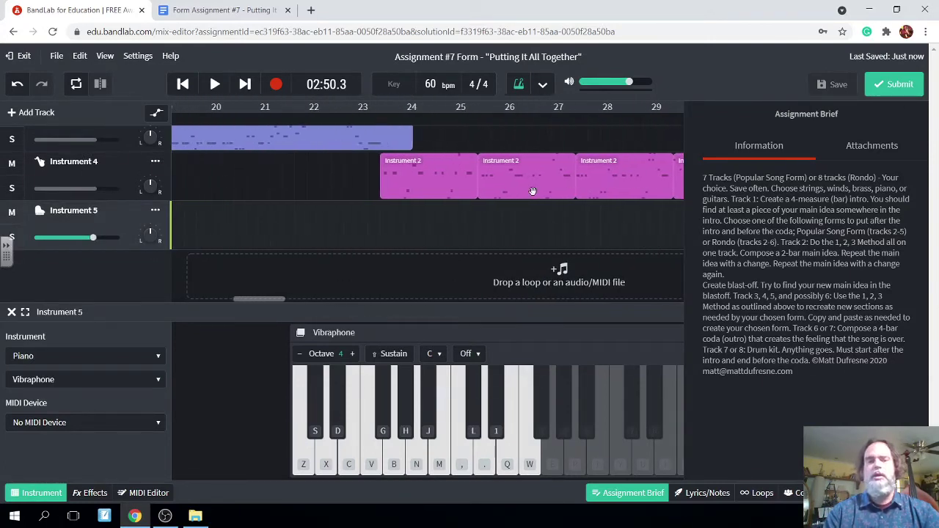
{"action": "scroll", "coordinate": [534, 196], "scroll_direction": "up", "scroll_amount": 3}
{"action": "scroll", "coordinate": [533, 195], "scroll_direction": "left", "scroll_amount": 15}
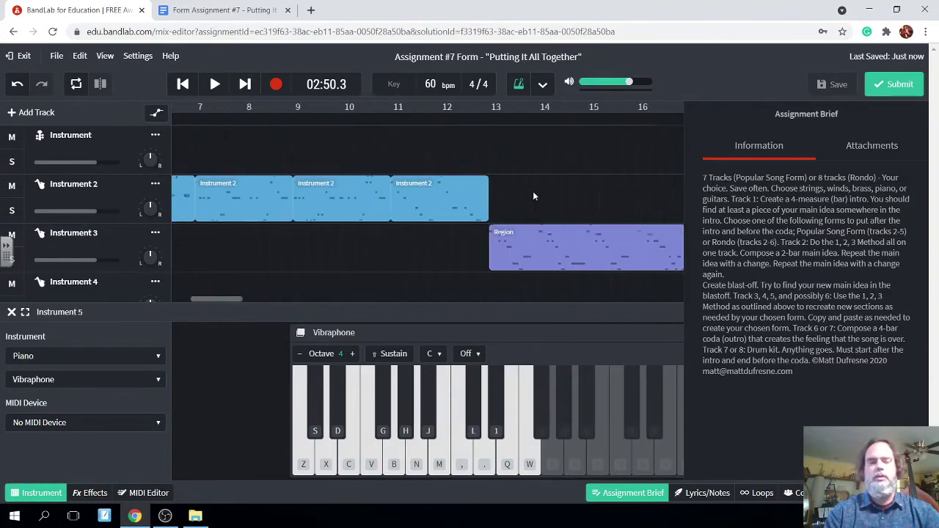
{"action": "scroll", "coordinate": [532, 191], "scroll_direction": "right", "scroll_amount": 12}
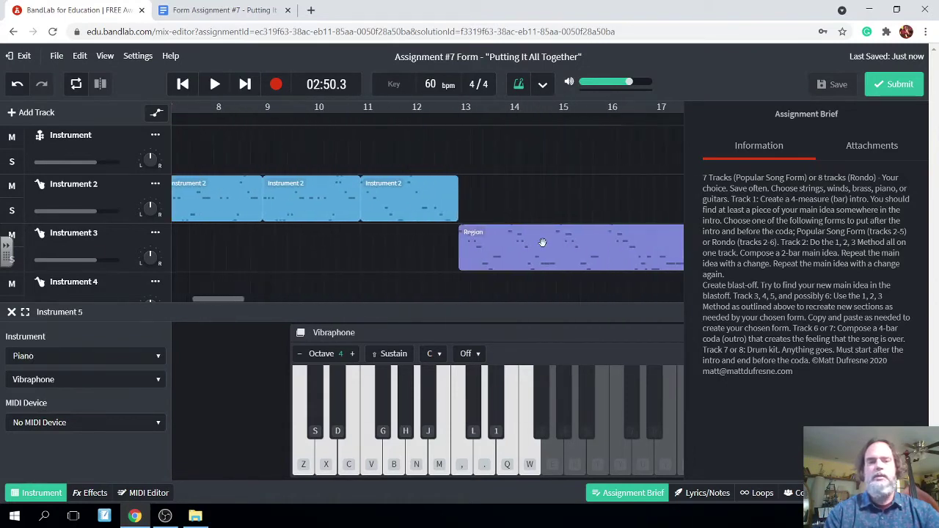
{"action": "scroll", "coordinate": [622, 248], "scroll_direction": "right", "scroll_amount": 12}
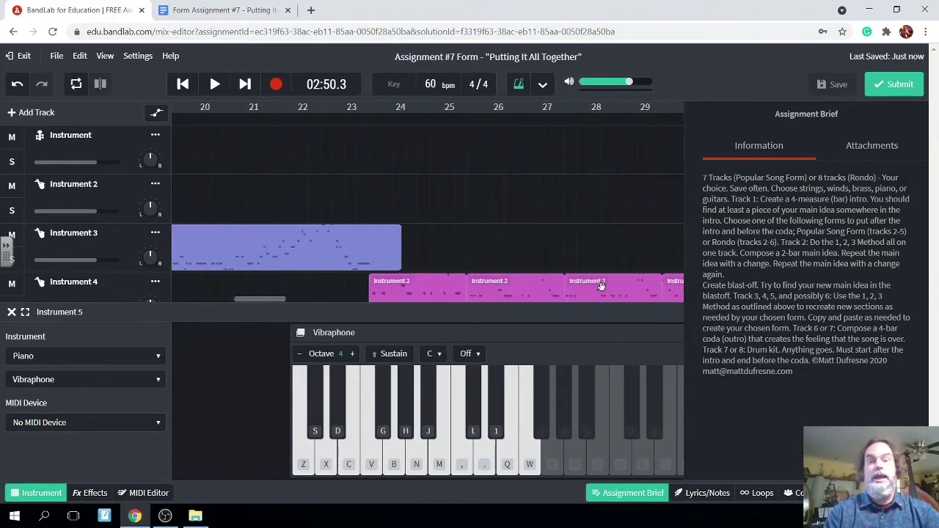
{"action": "scroll", "coordinate": [601, 291], "scroll_direction": "down", "scroll_amount": 1}
{"action": "scroll", "coordinate": [602, 291], "scroll_direction": "down", "scroll_amount": 2}
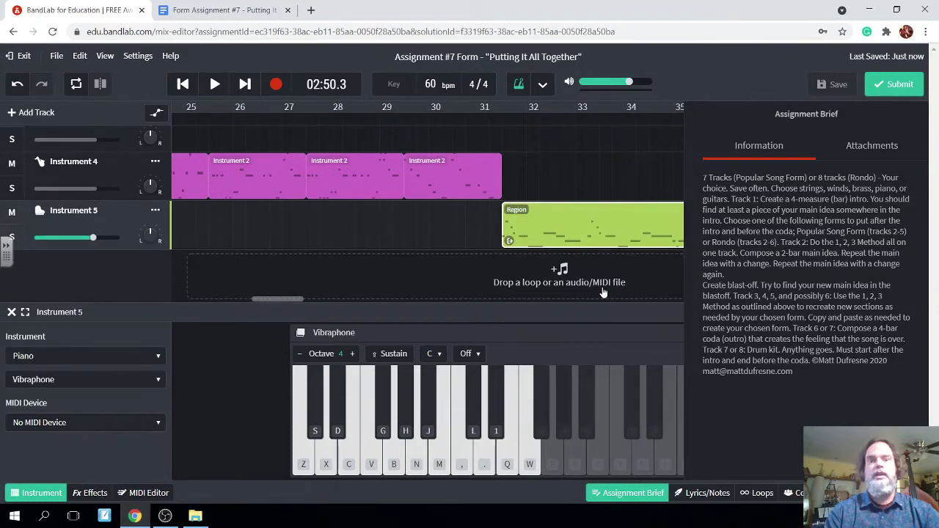
{"action": "scroll", "coordinate": [596, 243], "scroll_direction": "right", "scroll_amount": 2}
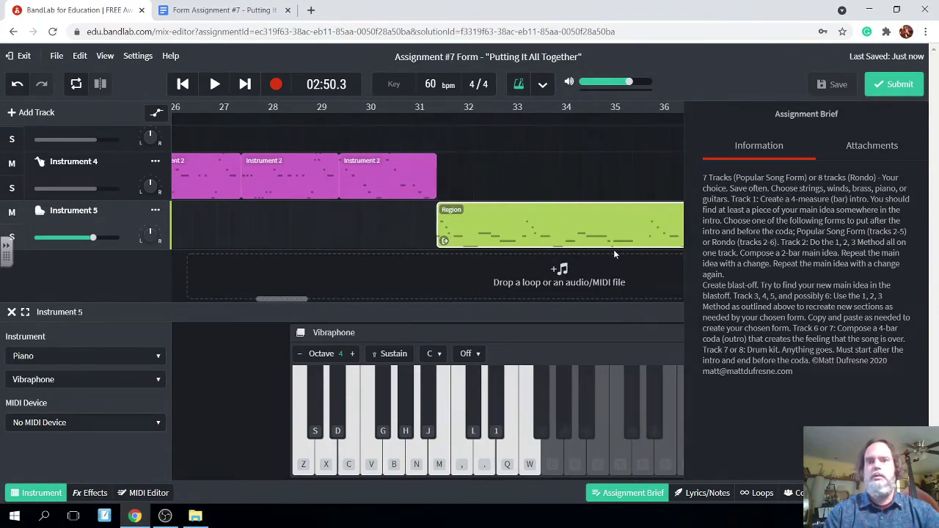
{"action": "scroll", "coordinate": [613, 250], "scroll_direction": "right", "scroll_amount": 8}
{"action": "scroll", "coordinate": [613, 250], "scroll_direction": "up", "scroll_amount": 1}
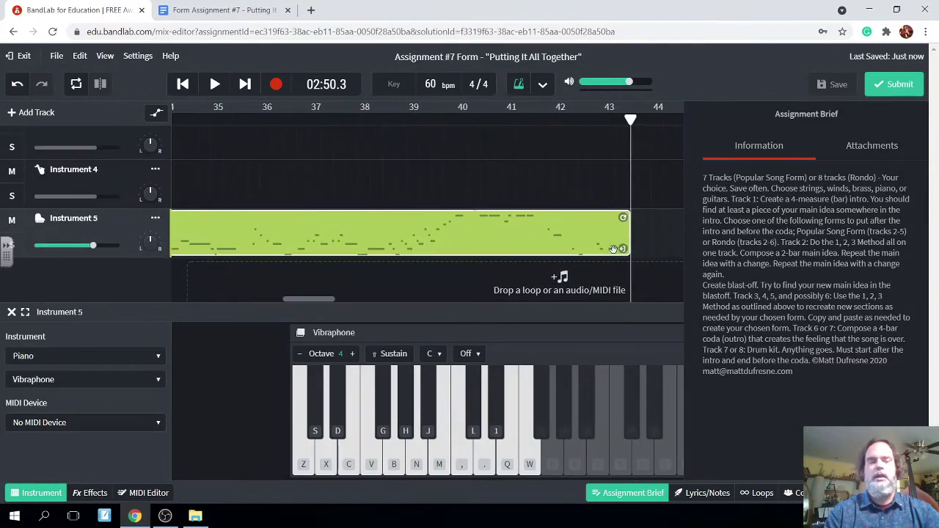
Step: Add a new instrument track below Instrument 5 and set its sound to the Winds Flute
{"action": "left_click", "coordinate": [13, 113]}
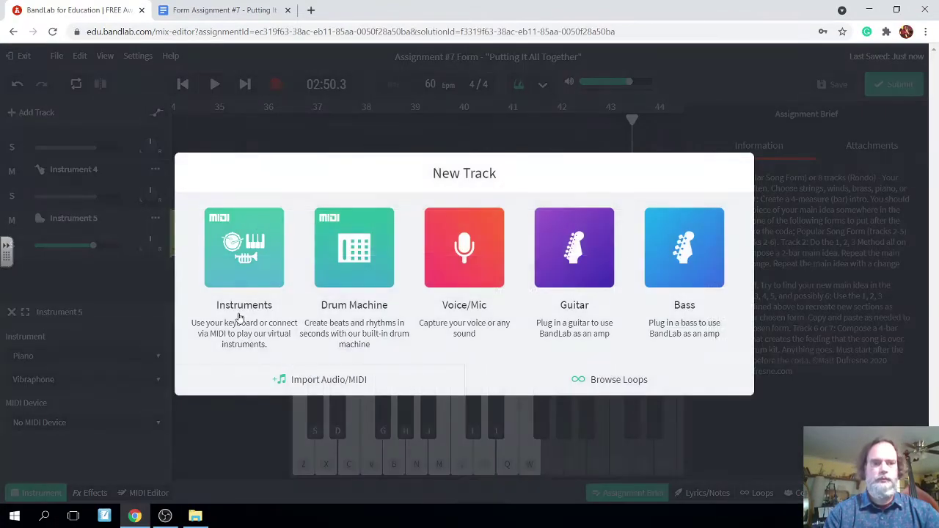
{"action": "left_click", "coordinate": [242, 266]}
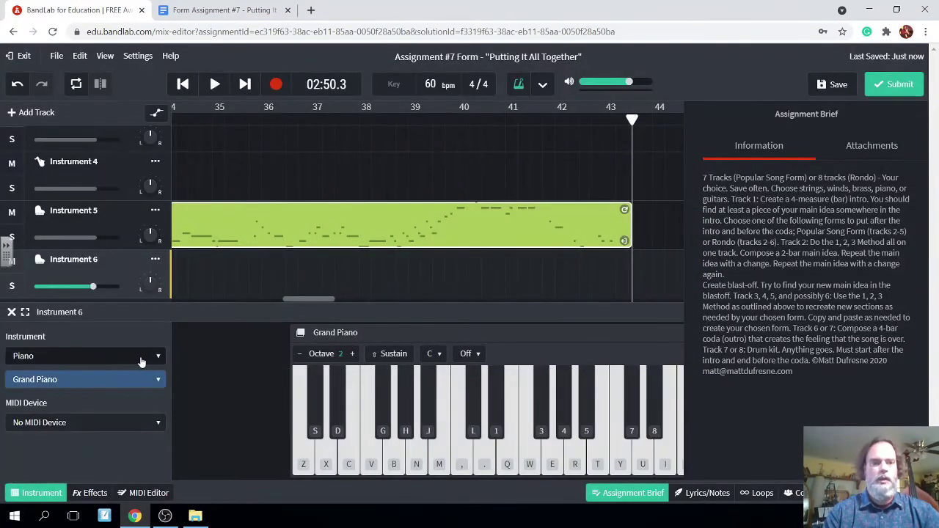
{"action": "left_click", "coordinate": [157, 357]}
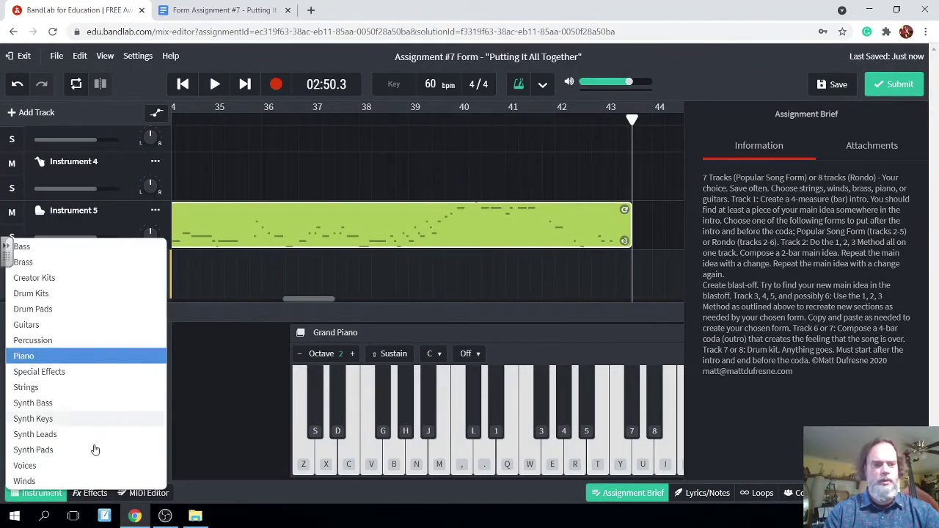
{"action": "left_click", "coordinate": [85, 478]}
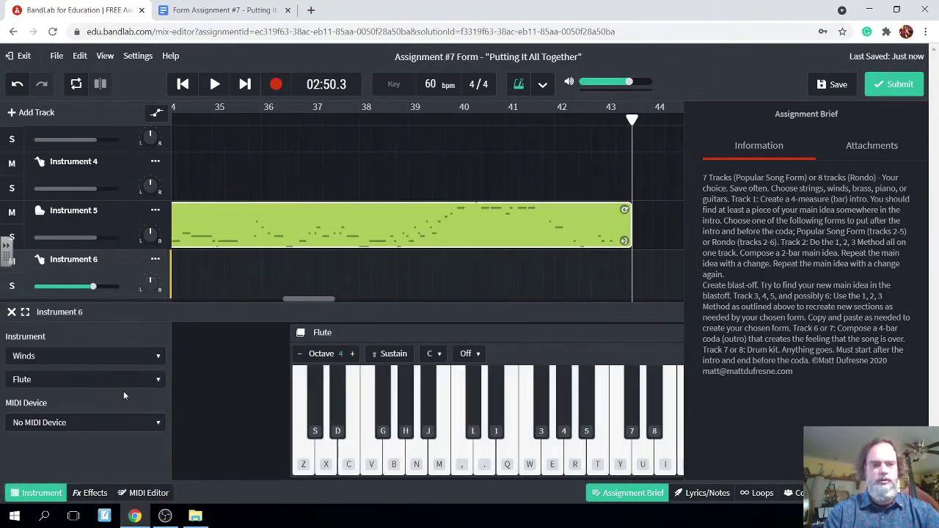
Step: Select all four Instrument 2 regions between bars 5 and 13 and copy them
{"action": "scroll", "coordinate": [397, 254], "scroll_direction": "left", "scroll_amount": 15}
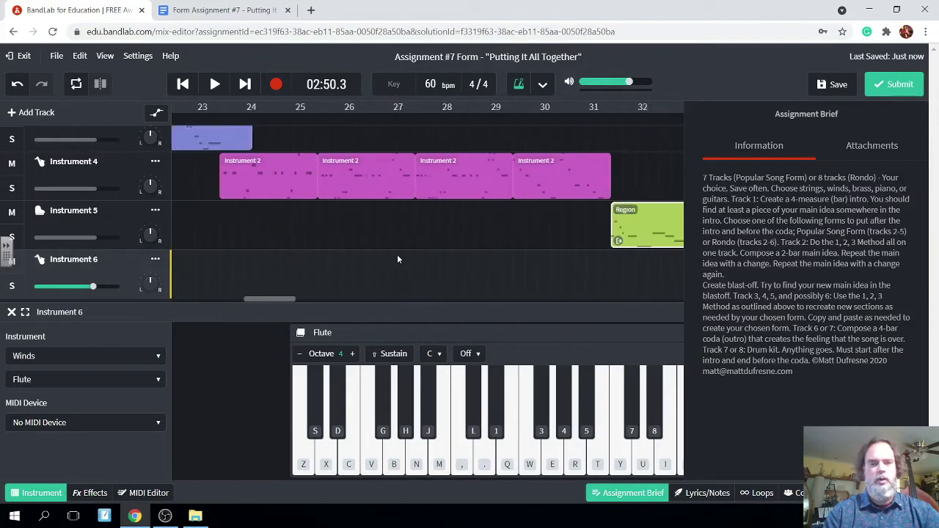
{"action": "scroll", "coordinate": [397, 254], "scroll_direction": "up", "scroll_amount": 3}
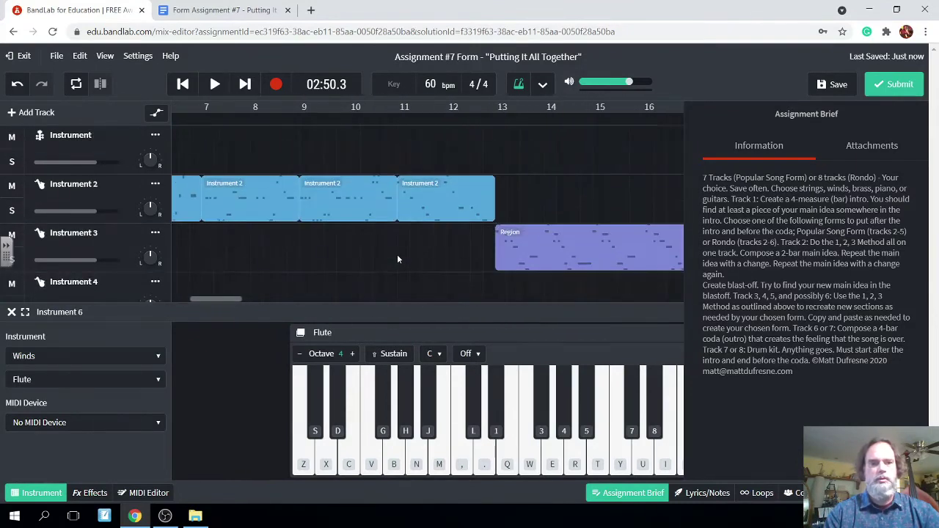
{"action": "scroll", "coordinate": [397, 254], "scroll_direction": "down", "scroll_amount": 1}
{"action": "scroll", "coordinate": [397, 254], "scroll_direction": "left", "scroll_amount": 5}
{"action": "scroll", "coordinate": [397, 255], "scroll_direction": "left", "scroll_amount": 1}
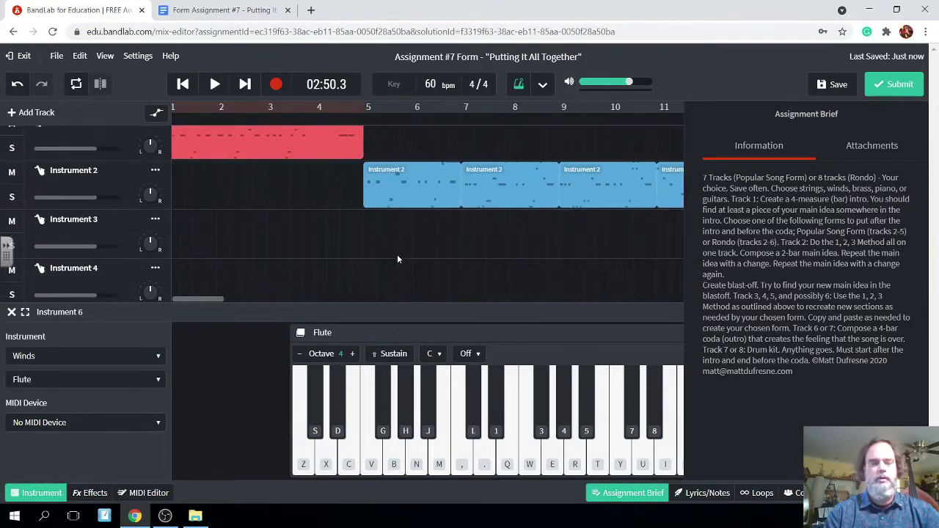
{"action": "scroll", "coordinate": [398, 255], "scroll_direction": "up", "scroll_amount": 1}
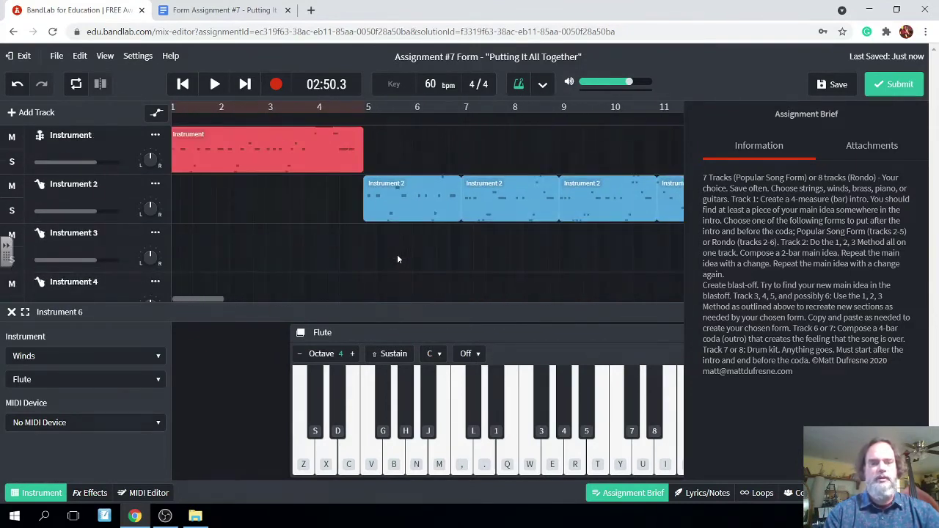
{"action": "left_click", "coordinate": [408, 206]}
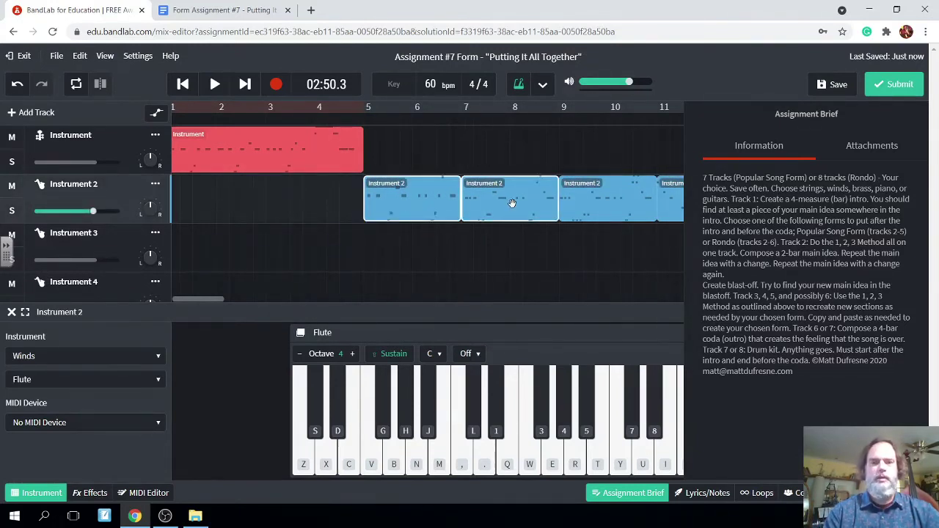
{"action": "scroll", "coordinate": [583, 233], "scroll_direction": "right", "scroll_amount": 3}
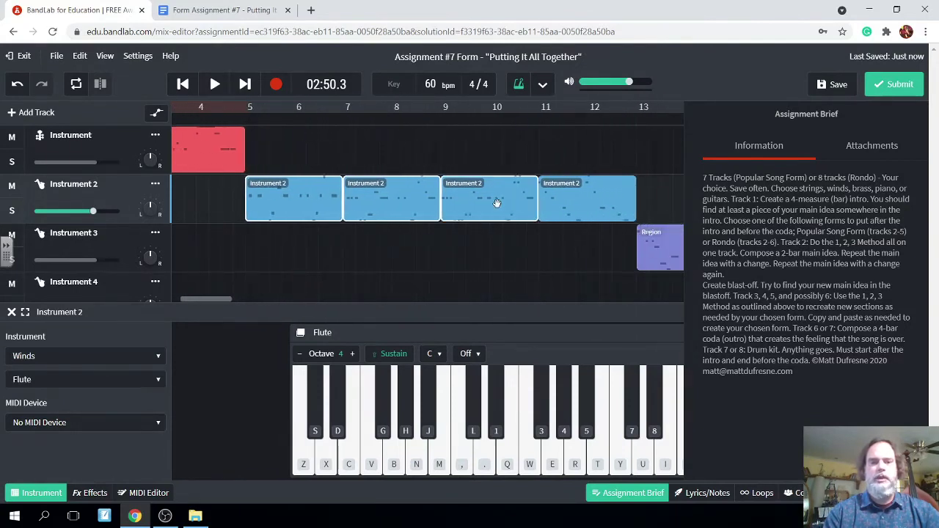
{"action": "left_click", "coordinate": [583, 207]}
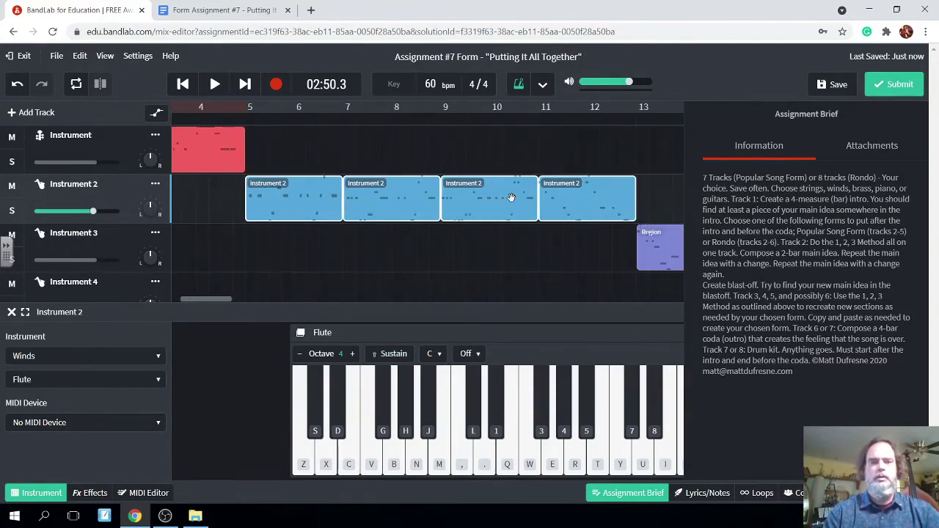
{"action": "right_click", "coordinate": [485, 195]}
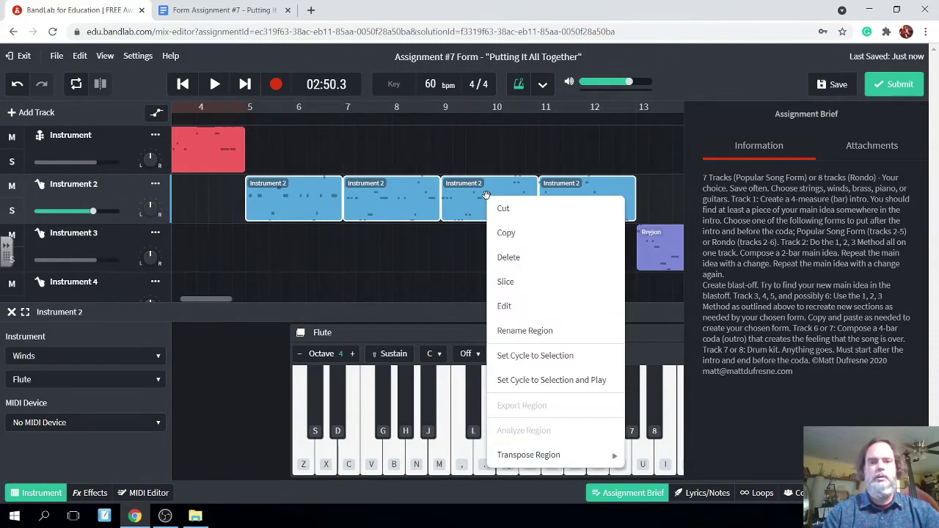
{"action": "left_click", "coordinate": [504, 232]}
Step: Try to paste the copied Instrument 2 regions onto the Instrument 6 track at the end of the Instrument 5 section
{"action": "scroll", "coordinate": [552, 237], "scroll_direction": "right", "scroll_amount": 10}
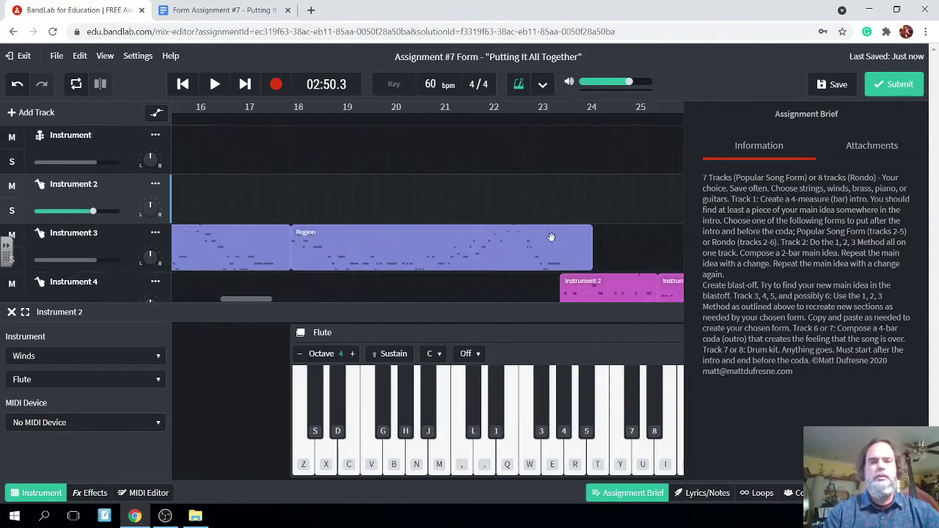
{"action": "scroll", "coordinate": [552, 236], "scroll_direction": "down", "scroll_amount": 2}
{"action": "scroll", "coordinate": [552, 237], "scroll_direction": "right", "scroll_amount": 15}
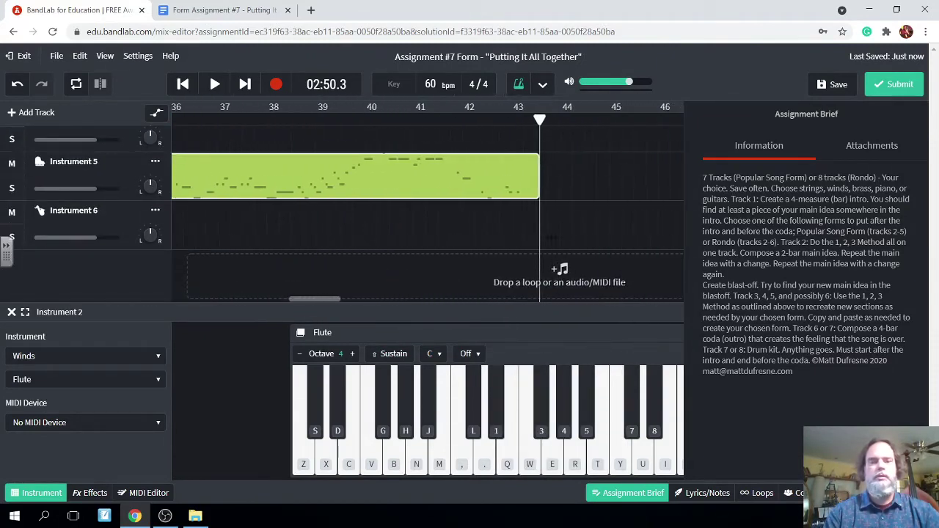
{"action": "scroll", "coordinate": [551, 237], "scroll_direction": "right", "scroll_amount": 2}
{"action": "left_click", "coordinate": [442, 227]}
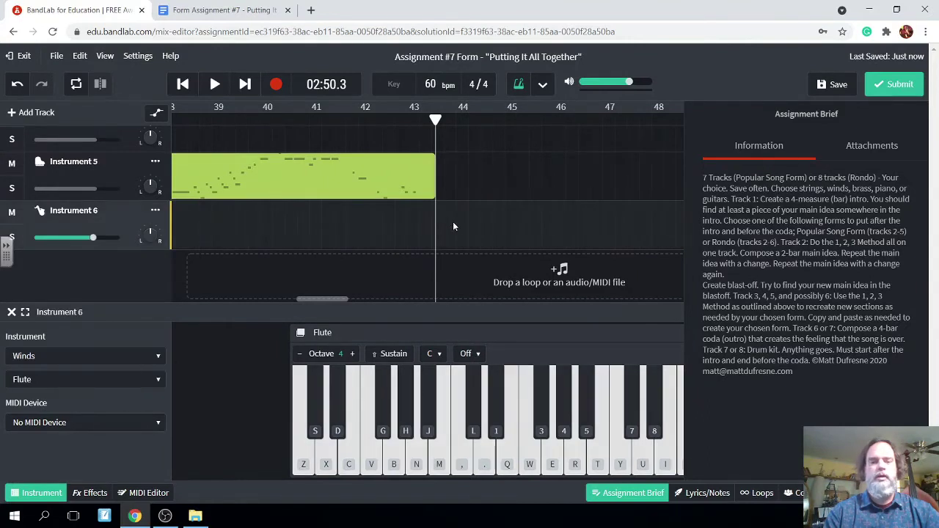
{"action": "right_click", "coordinate": [446, 223]}
{"action": "left_click", "coordinate": [466, 231]}
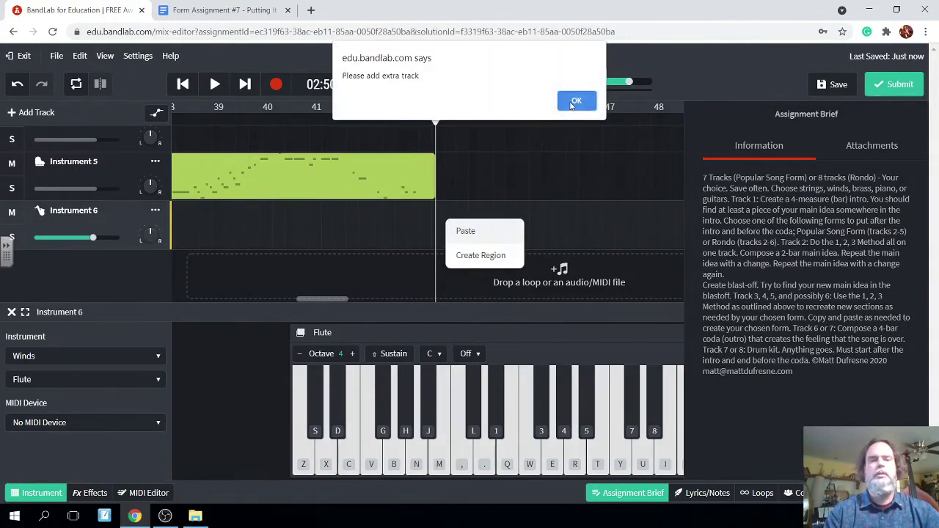
{"action": "left_click", "coordinate": [574, 101]}
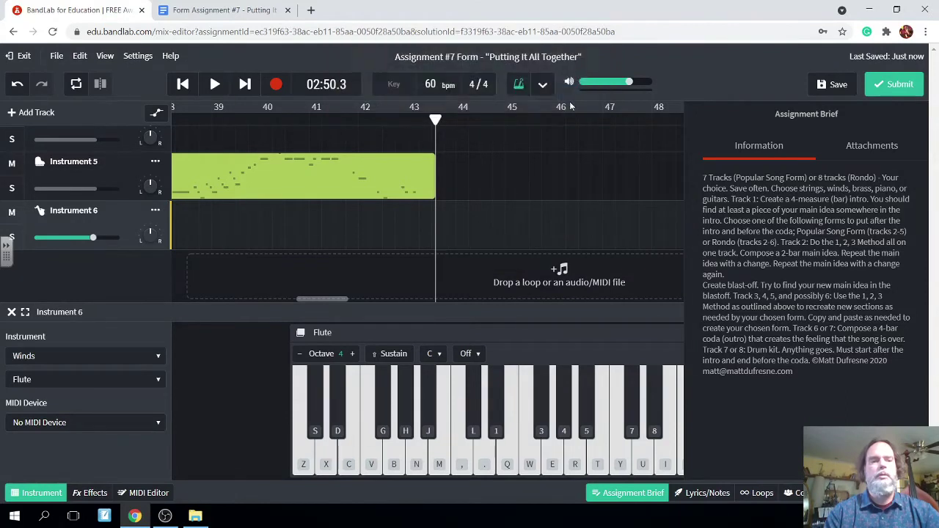
{"action": "right_click", "coordinate": [446, 215]}
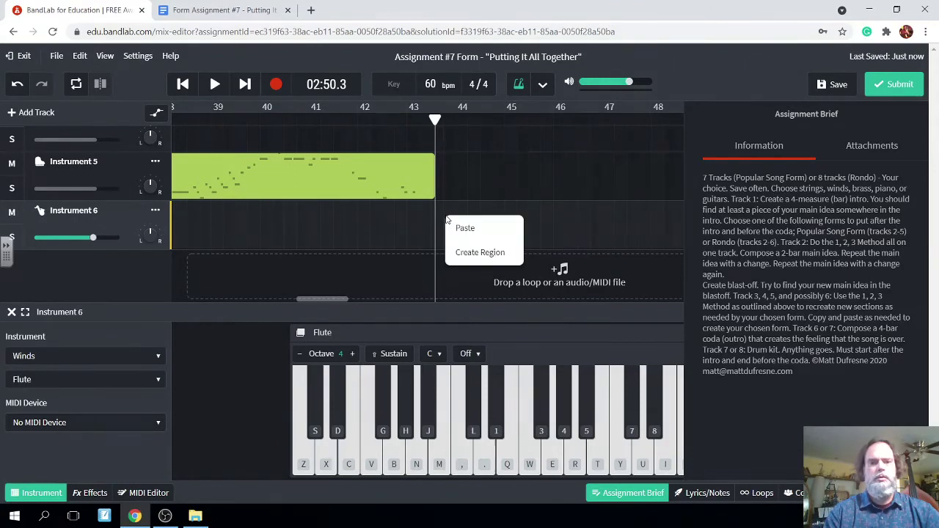
{"action": "left_click", "coordinate": [462, 229]}
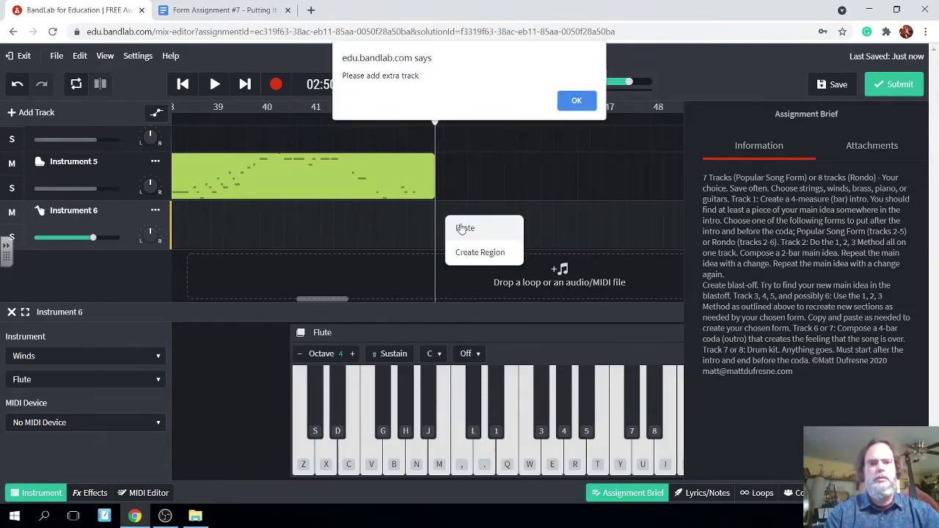
{"action": "left_click", "coordinate": [576, 101]}
Step: Add another virtual instrument track below Instrument 6
{"action": "scroll", "coordinate": [484, 168], "scroll_direction": "left", "scroll_amount": 10}
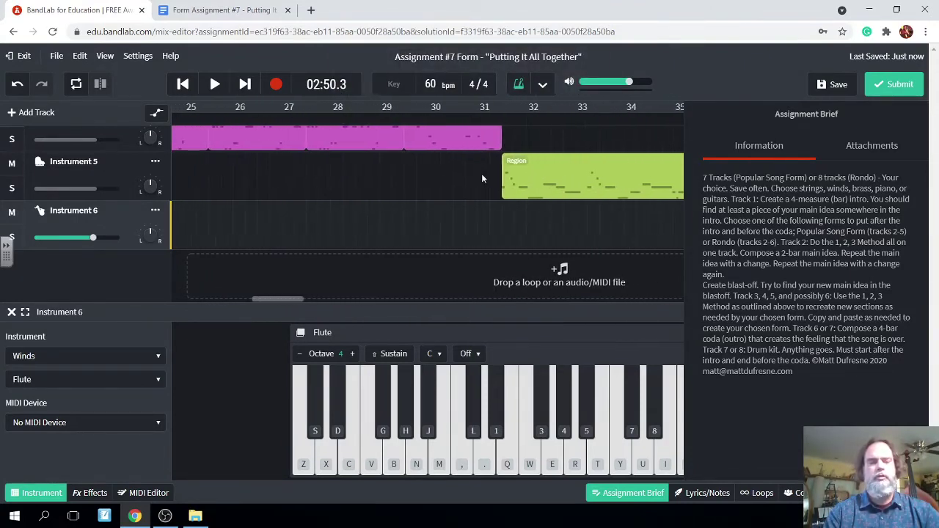
{"action": "scroll", "coordinate": [481, 173], "scroll_direction": "left", "scroll_amount": 6}
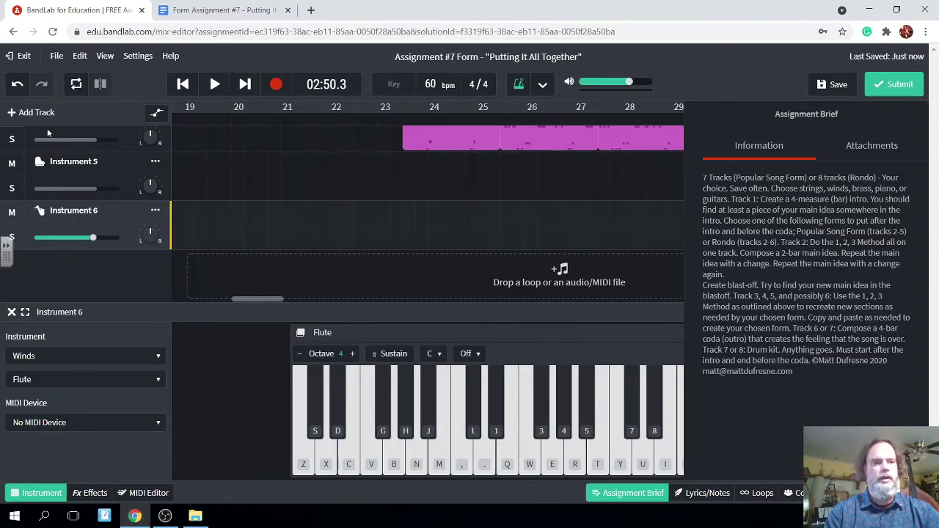
{"action": "left_click", "coordinate": [10, 113]}
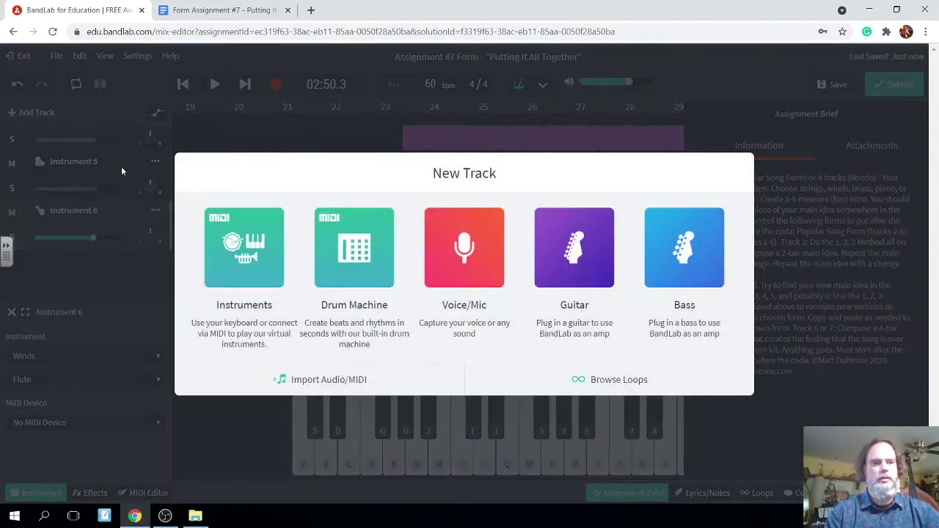
{"action": "left_click", "coordinate": [227, 233]}
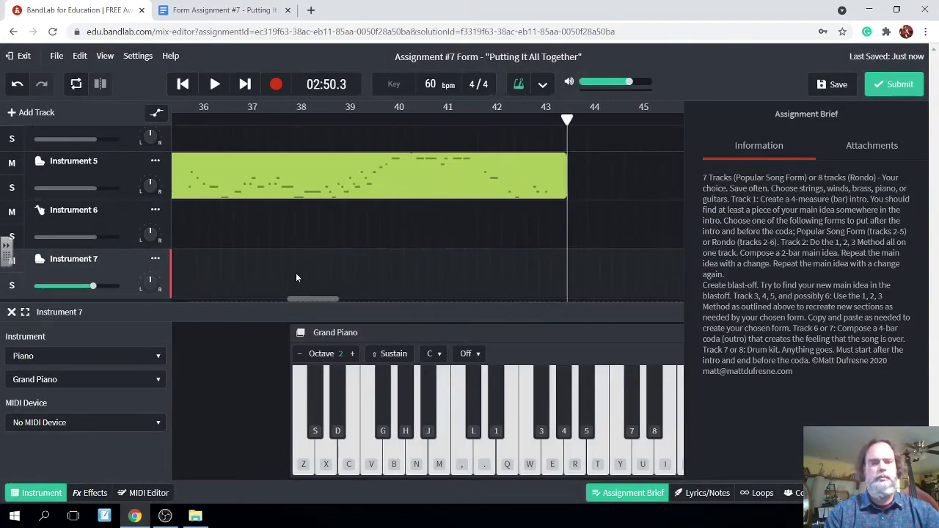
Step: Try to paste the copied regions after bar 43 on the Instrument 6 track and on the Instrument 7 track
{"action": "left_click", "coordinate": [461, 219]}
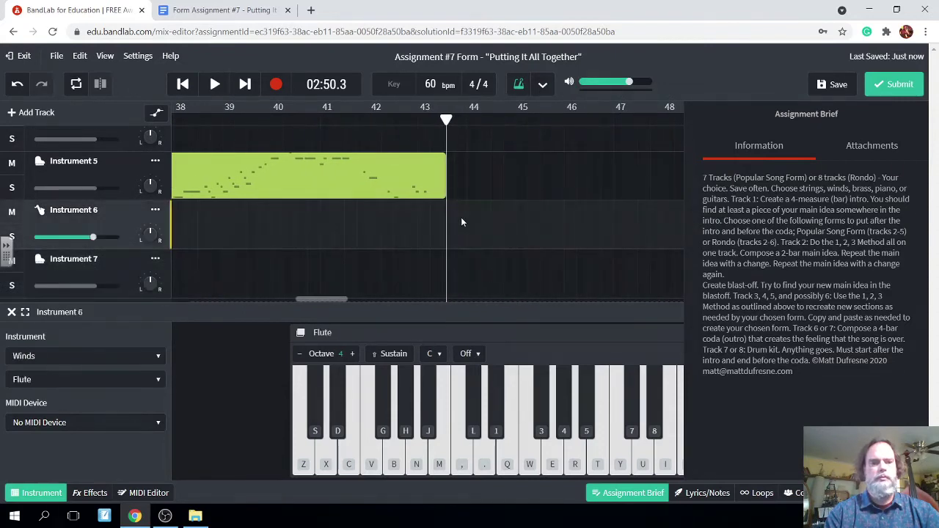
{"action": "right_click", "coordinate": [455, 225]}
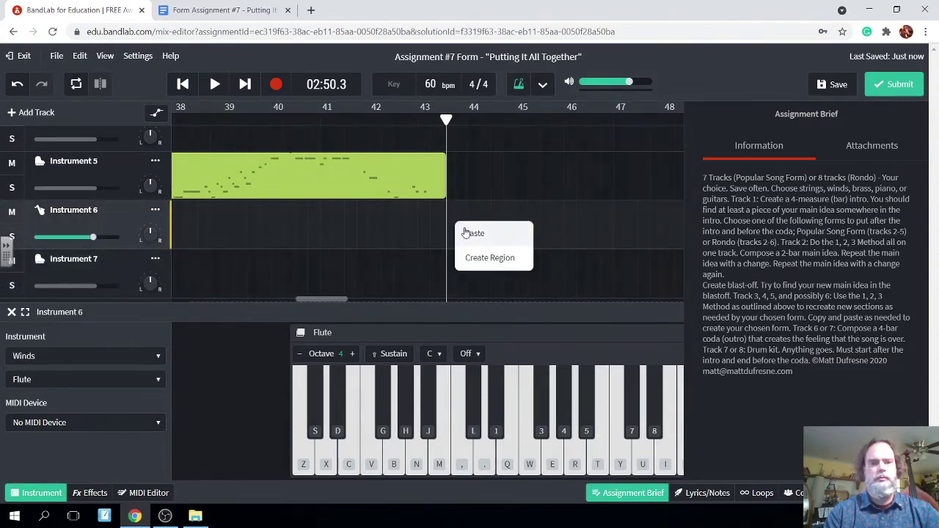
{"action": "left_click", "coordinate": [469, 233]}
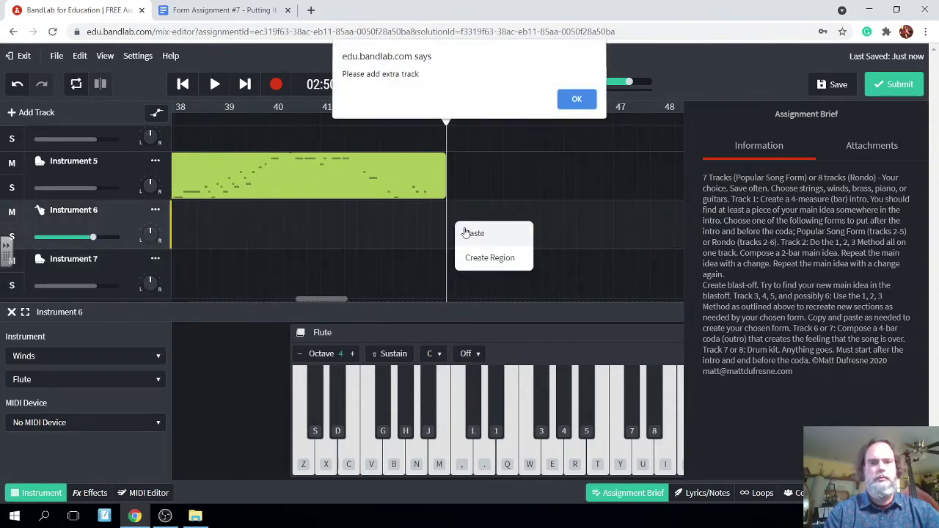
{"action": "left_click", "coordinate": [583, 107]}
{"action": "scroll", "coordinate": [551, 180], "scroll_direction": "down", "scroll_amount": 1}
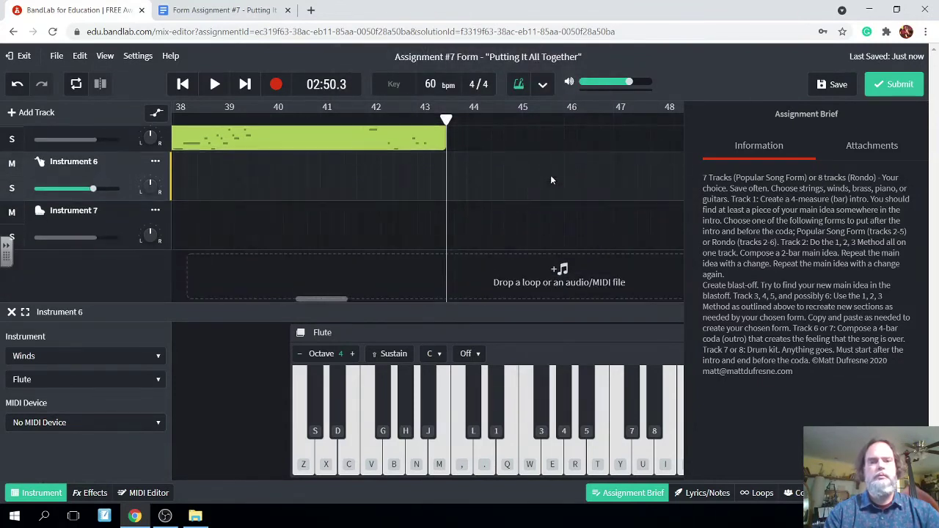
{"action": "left_click", "coordinate": [461, 218]}
{"action": "right_click", "coordinate": [461, 218]}
{"action": "left_click", "coordinate": [478, 231]}
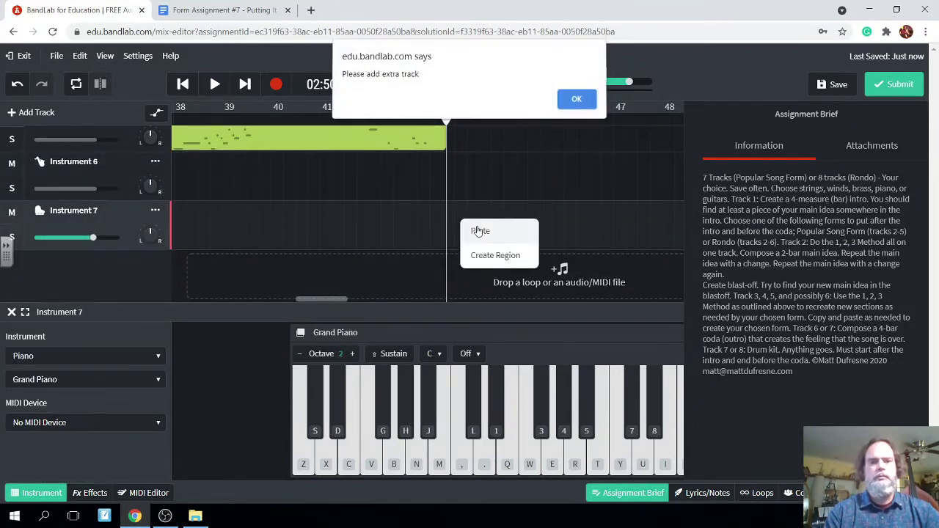
{"action": "left_click", "coordinate": [575, 100]}
Step: Select all four Instrument 2 regions between bars 5 and 13 again and copy them
{"action": "scroll", "coordinate": [432, 159], "scroll_direction": "left", "scroll_amount": 6}
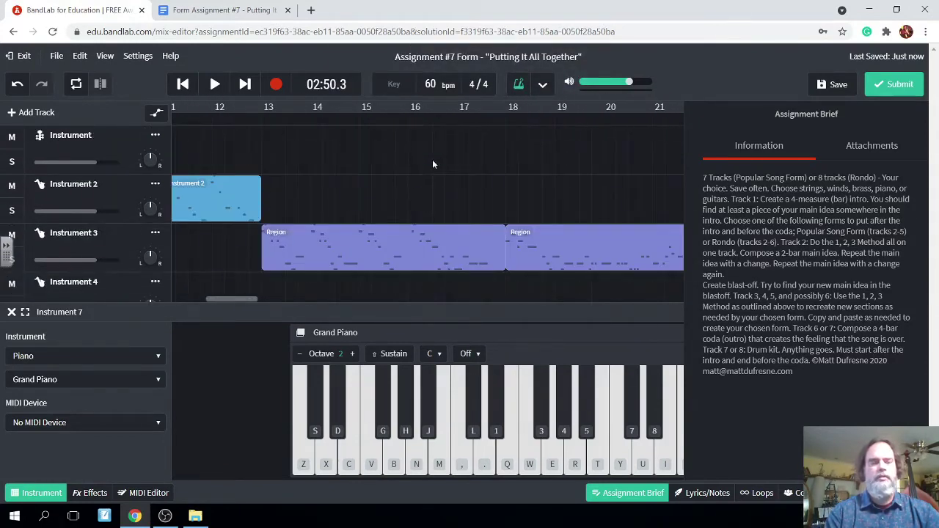
{"action": "scroll", "coordinate": [432, 159], "scroll_direction": "left", "scroll_amount": 5}
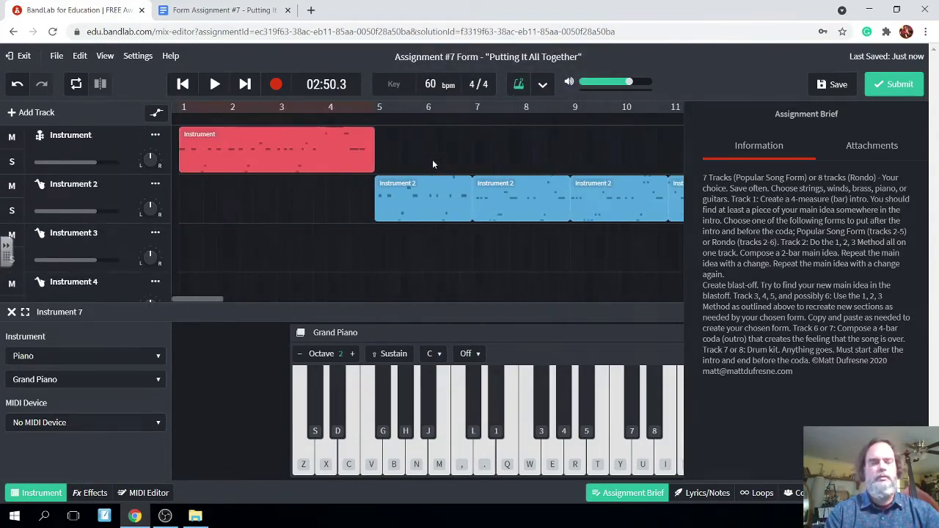
{"action": "left_click", "coordinate": [412, 199]}
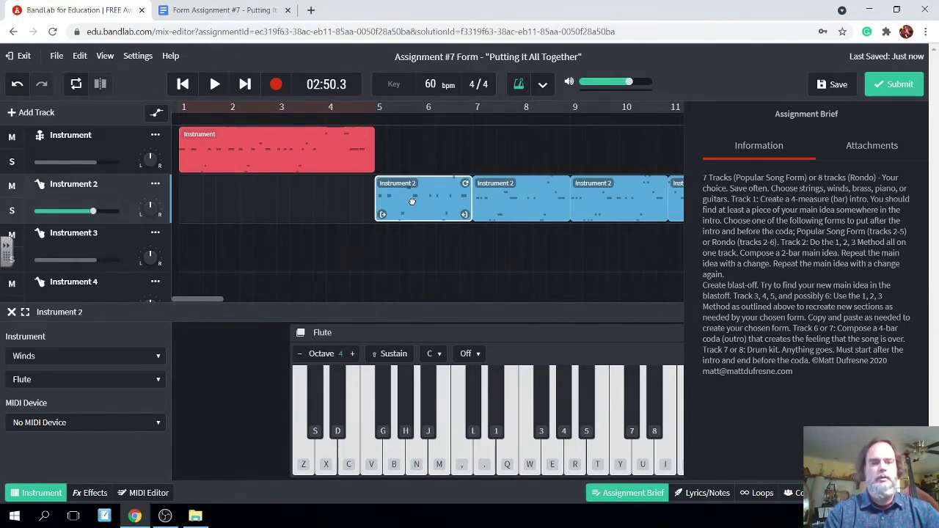
{"action": "left_click", "coordinate": [578, 213]}
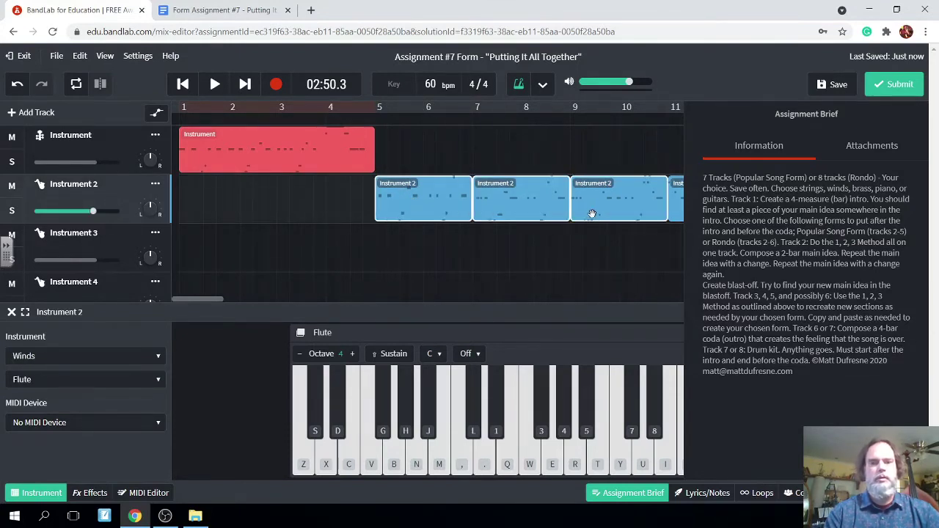
{"action": "scroll", "coordinate": [576, 209], "scroll_direction": "right", "scroll_amount": 2}
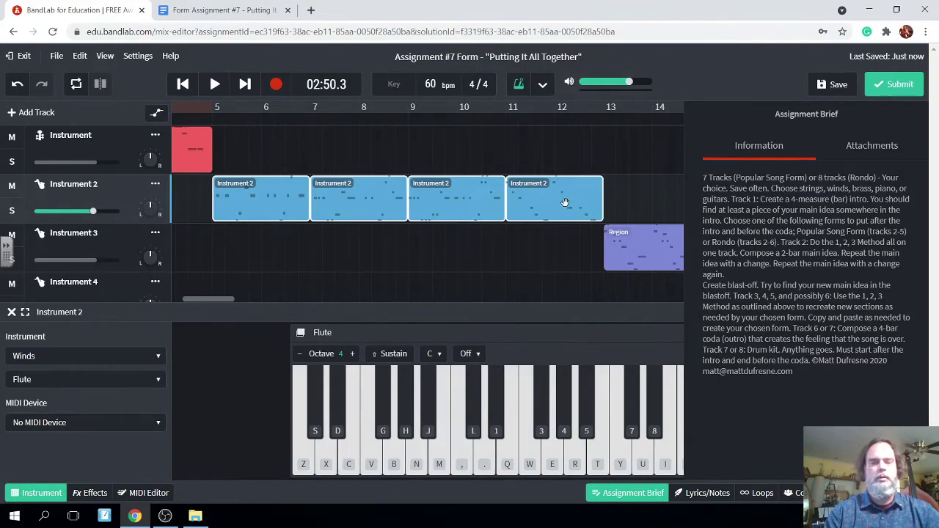
{"action": "right_click", "coordinate": [562, 204]}
{"action": "left_click", "coordinate": [580, 239]}
Step: Move the playhead to 02:49.0, just before the Instrument 5 region ends, and paste the four copied regions onto the Instrument 6 track
{"action": "scroll", "coordinate": [558, 231], "scroll_direction": "right", "scroll_amount": 10}
{"action": "scroll", "coordinate": [556, 233], "scroll_direction": "down", "scroll_amount": 3}
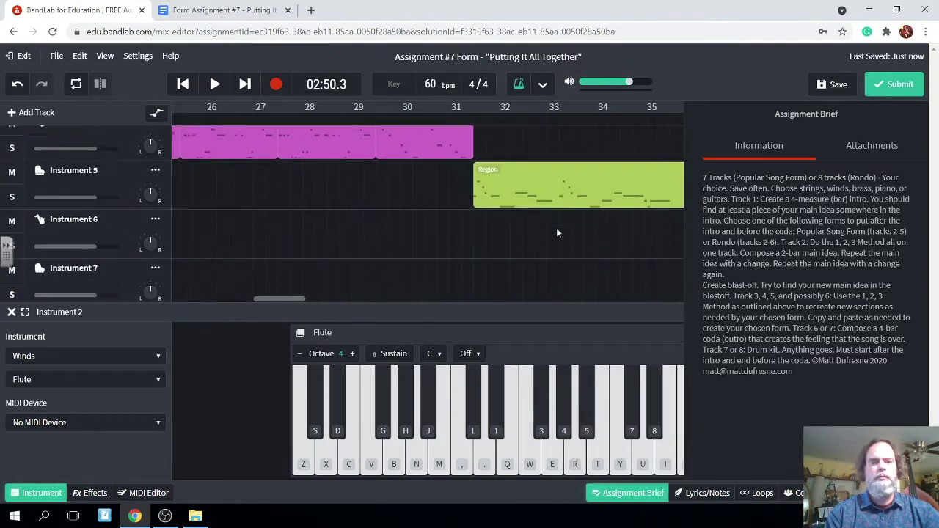
{"action": "scroll", "coordinate": [556, 232], "scroll_direction": "right", "scroll_amount": 6}
{"action": "scroll", "coordinate": [555, 233], "scroll_direction": "down", "scroll_amount": 2}
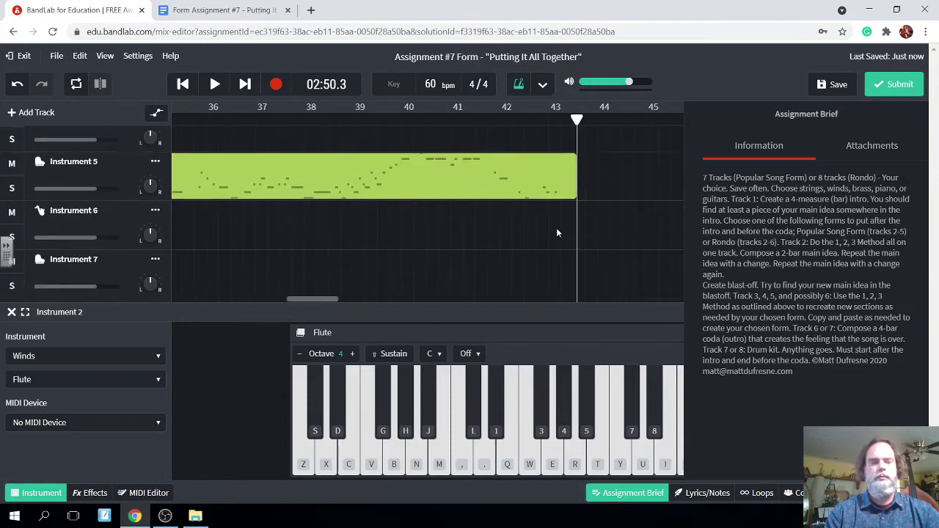
{"action": "scroll", "coordinate": [556, 232], "scroll_direction": "up", "scroll_amount": 1}
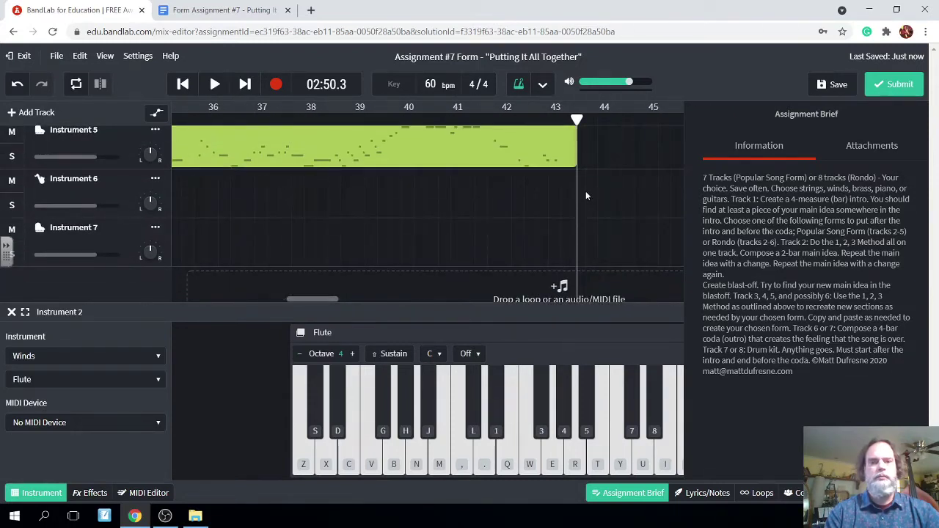
{"action": "left_click_drag", "start_coordinate": [576, 119], "coordinate": [561, 119]}
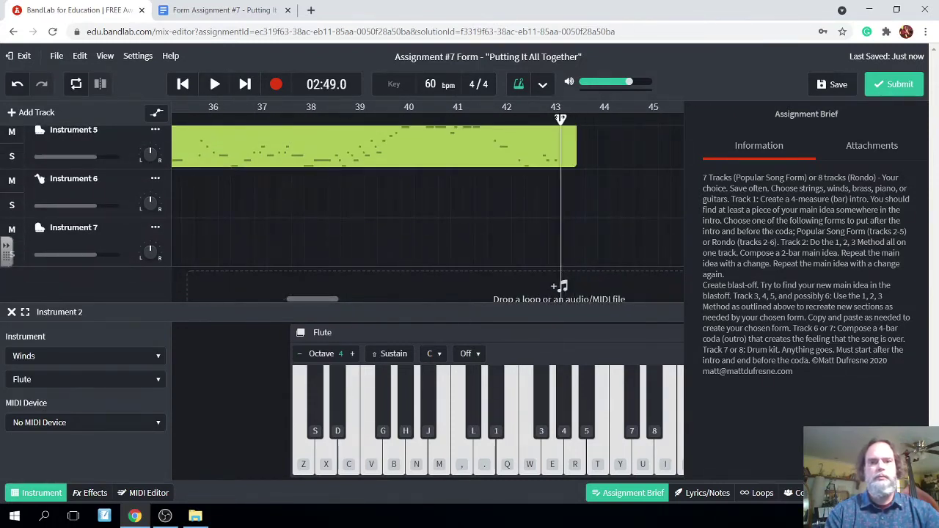
{"action": "left_click", "coordinate": [569, 199]}
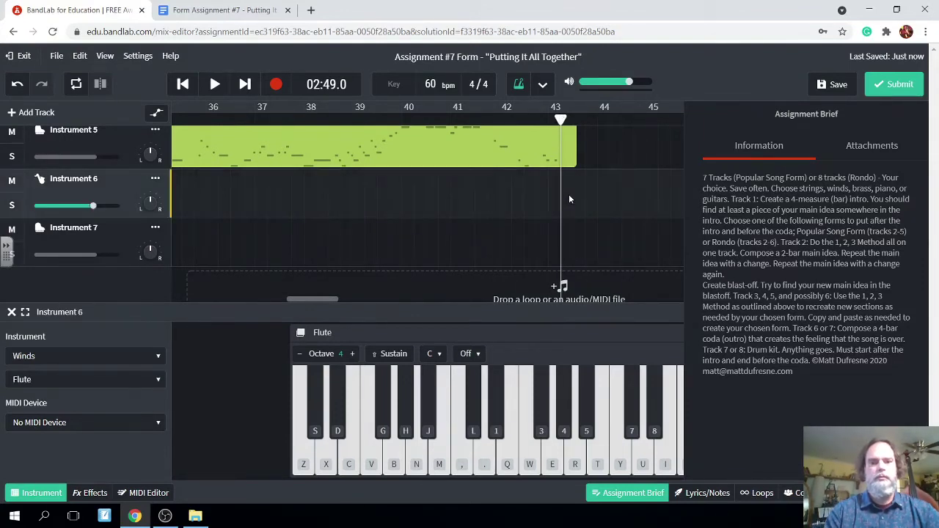
{"action": "right_click", "coordinate": [569, 199]}
{"action": "left_click", "coordinate": [589, 210]}
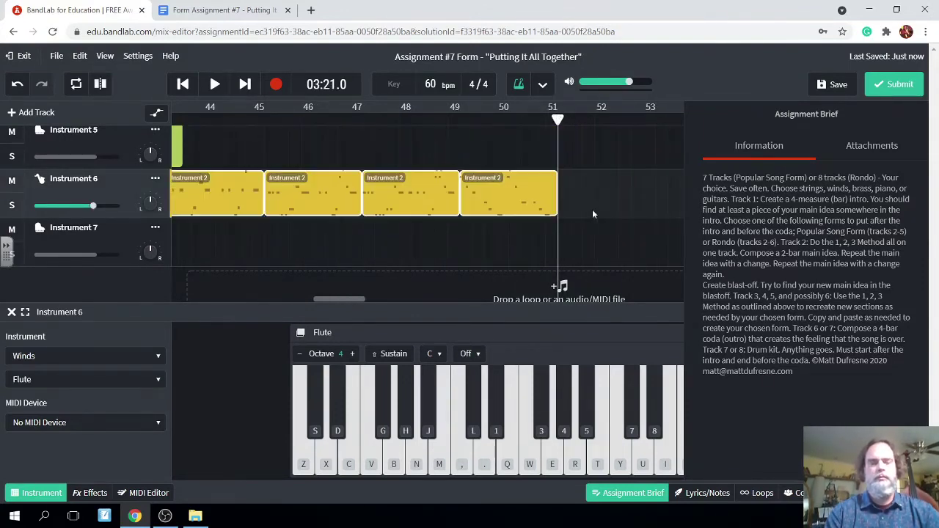
Step: Set the Instrument 7 track's sound to String Orchestra Pizz from the Strings category
{"action": "scroll", "coordinate": [542, 212], "scroll_direction": "left", "scroll_amount": 5}
{"action": "scroll", "coordinate": [496, 217], "scroll_direction": "left", "scroll_amount": 2}
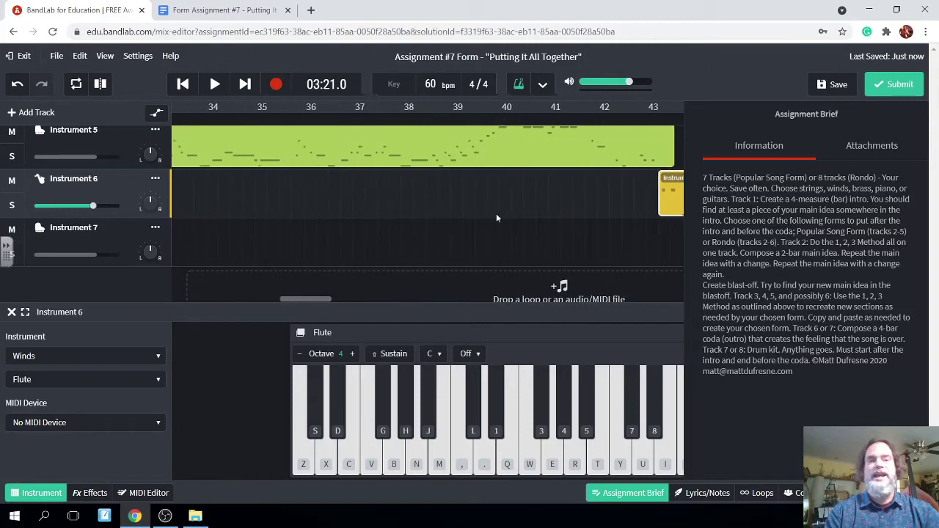
{"action": "scroll", "coordinate": [496, 217], "scroll_direction": "up", "scroll_amount": 1}
{"action": "scroll", "coordinate": [496, 218], "scroll_direction": "right", "scroll_amount": 7}
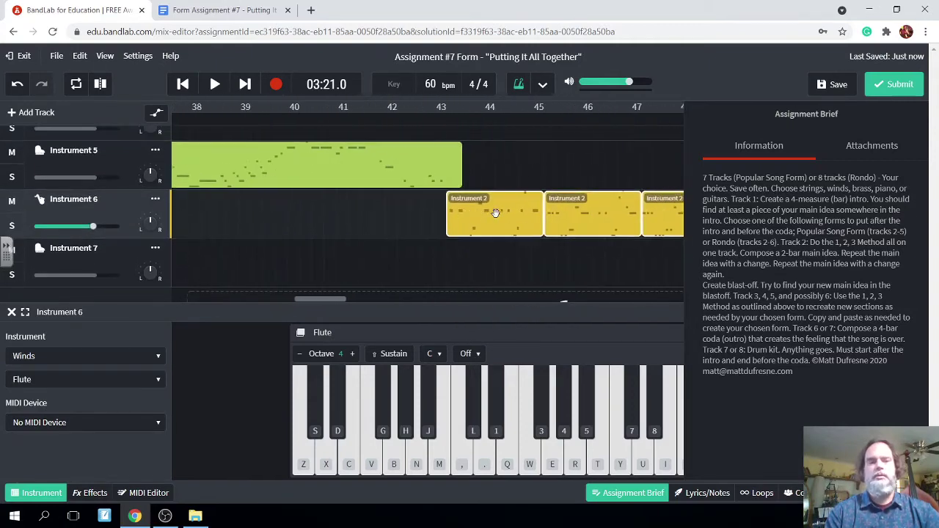
{"action": "scroll", "coordinate": [496, 218], "scroll_direction": "down", "scroll_amount": 2}
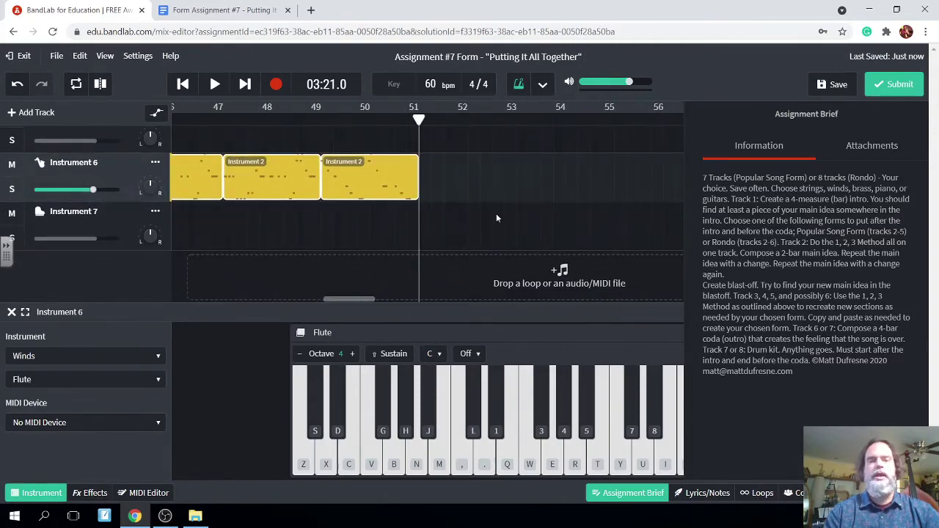
{"action": "left_click", "coordinate": [434, 225]}
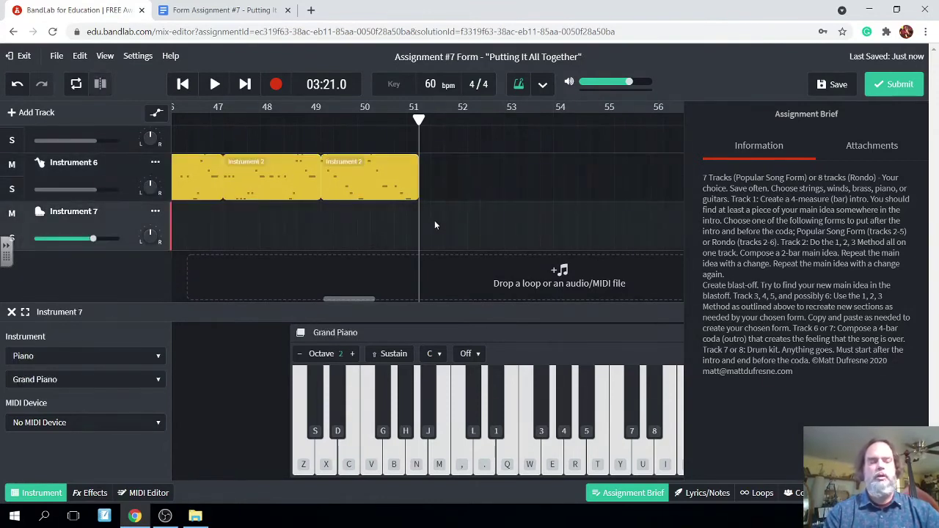
{"action": "left_click", "coordinate": [156, 357]}
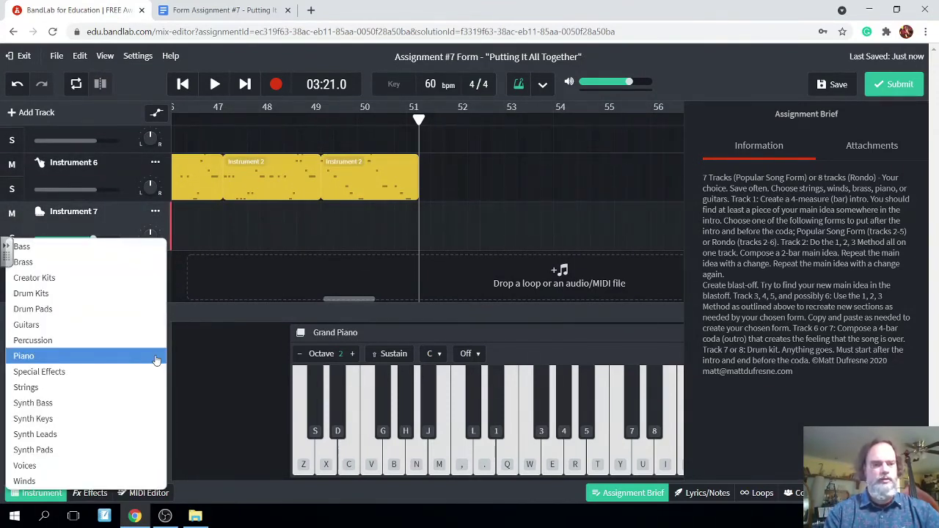
{"action": "left_click", "coordinate": [97, 395]}
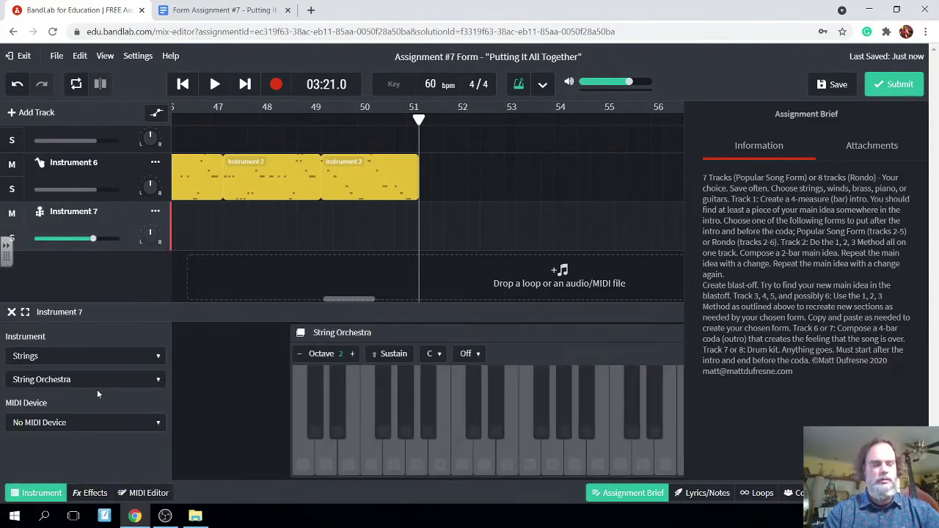
{"action": "left_click", "coordinate": [152, 382]}
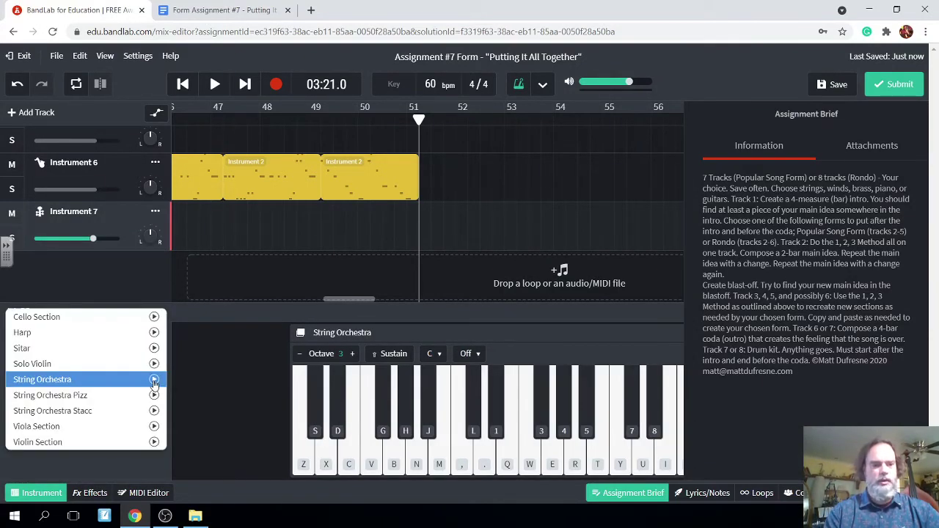
{"action": "left_click", "coordinate": [107, 396]}
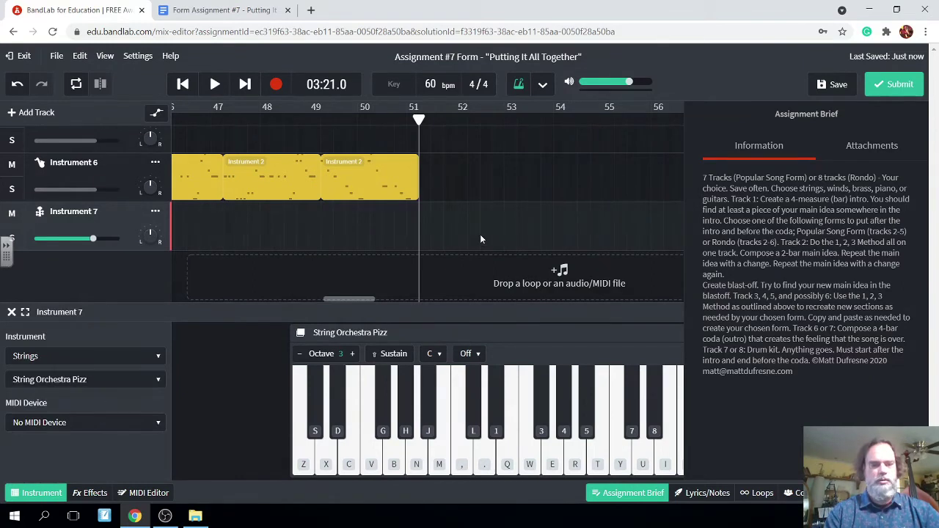
{"action": "double_click", "coordinate": [425, 217]}
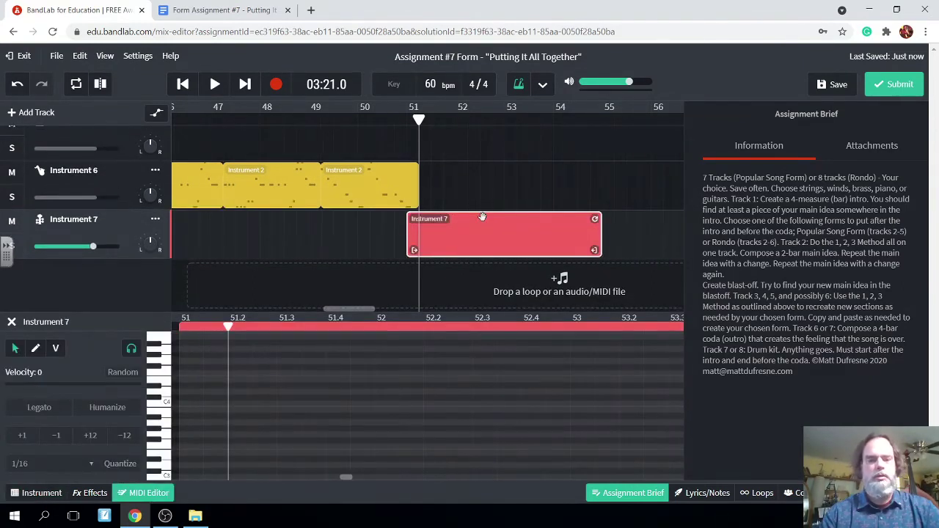
{"action": "left_click", "coordinate": [12, 323]}
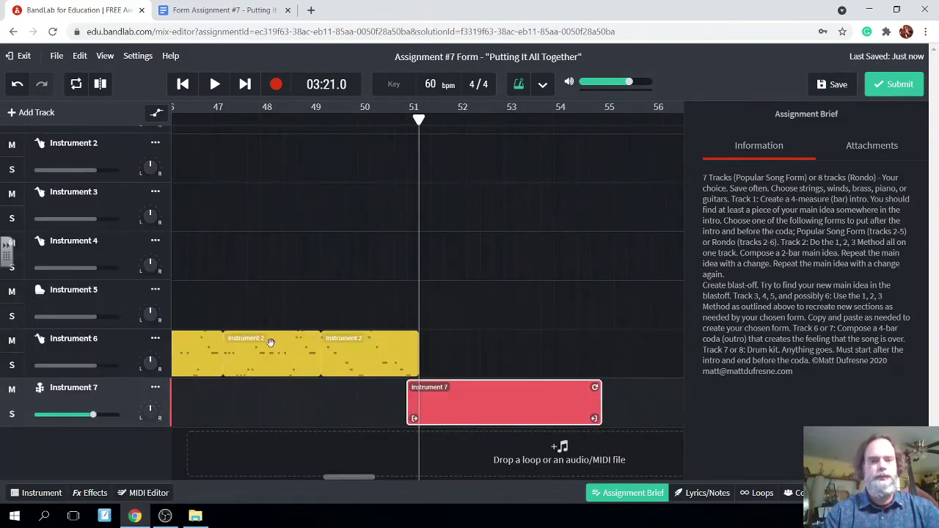
{"action": "scroll", "coordinate": [513, 392], "scroll_direction": "left", "scroll_amount": 2}
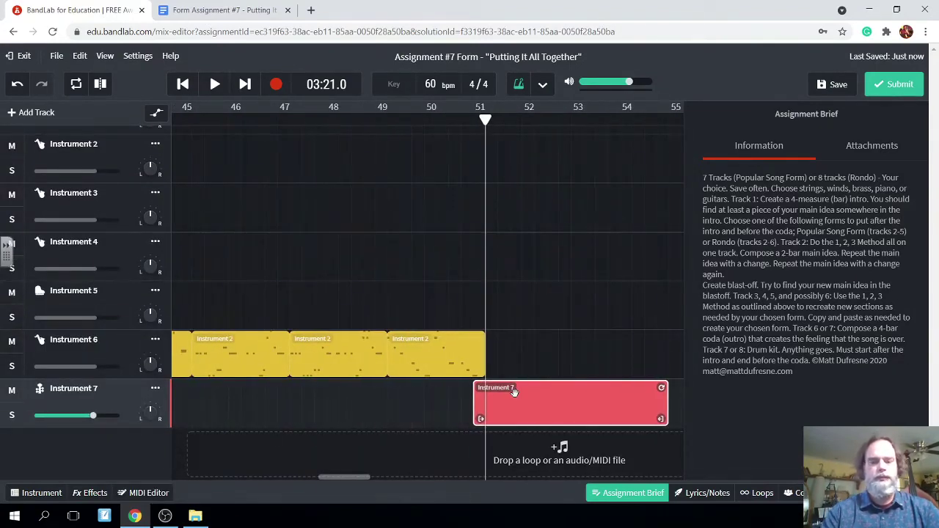
{"action": "key", "text": "Delete"}
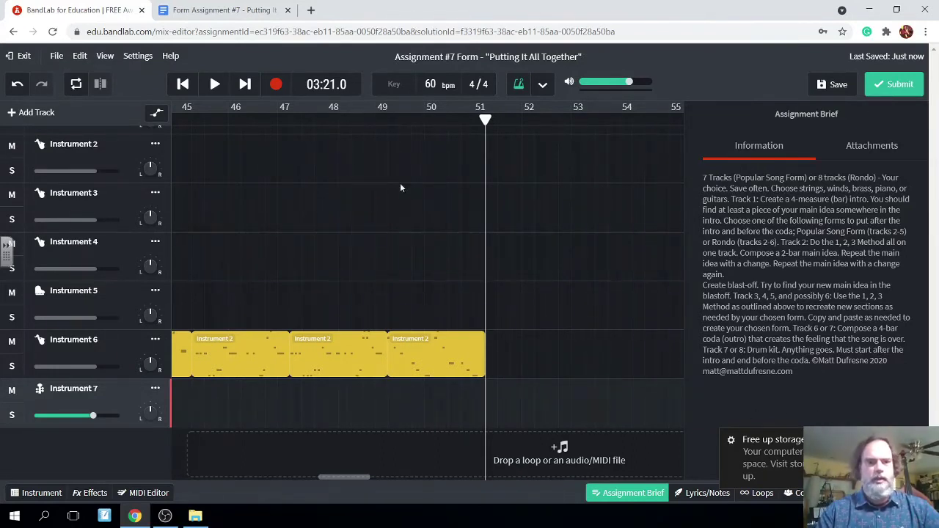
Step: Record a four-bar pizzicato coda melody on the Instrument 7 track from 03:21.0, ending on the low C, and save the project
{"action": "scroll", "coordinate": [590, 279], "scroll_direction": "right", "scroll_amount": 3}
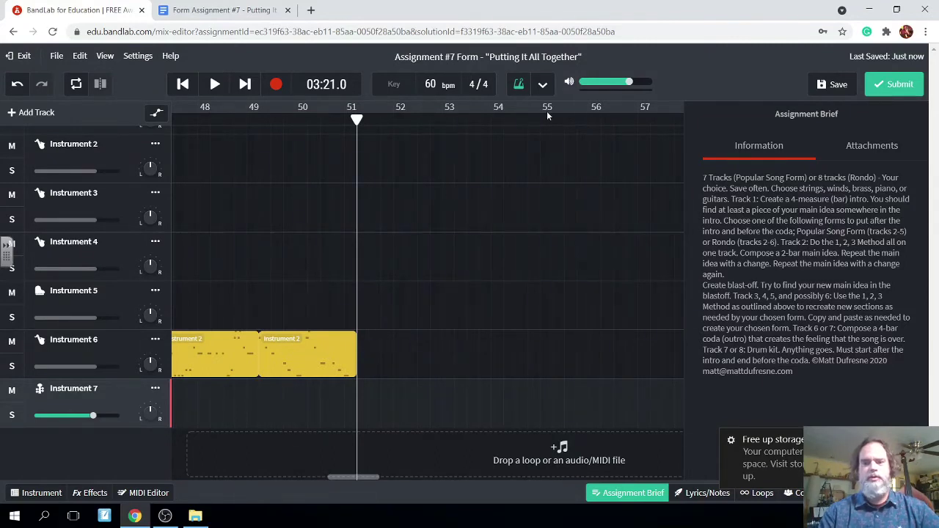
{"action": "left_click", "coordinate": [276, 85]}
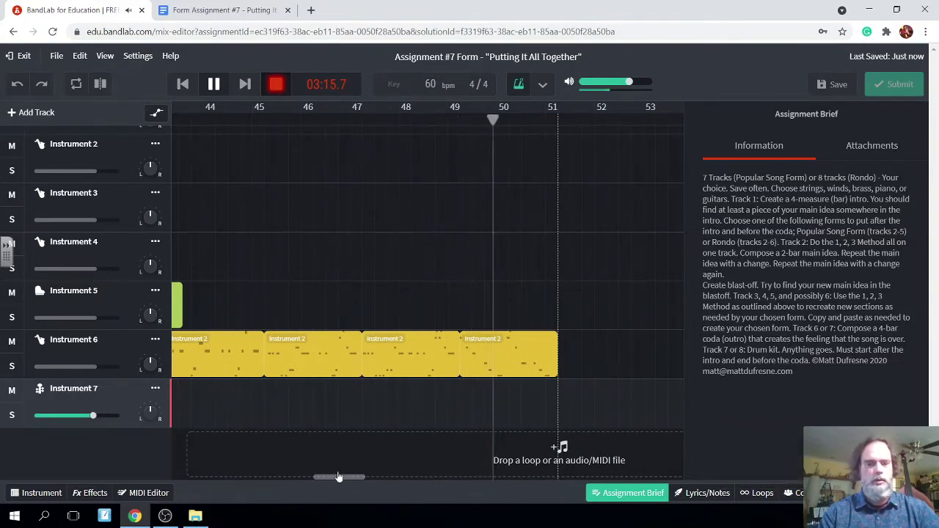
{"action": "left_click", "coordinate": [33, 493]}
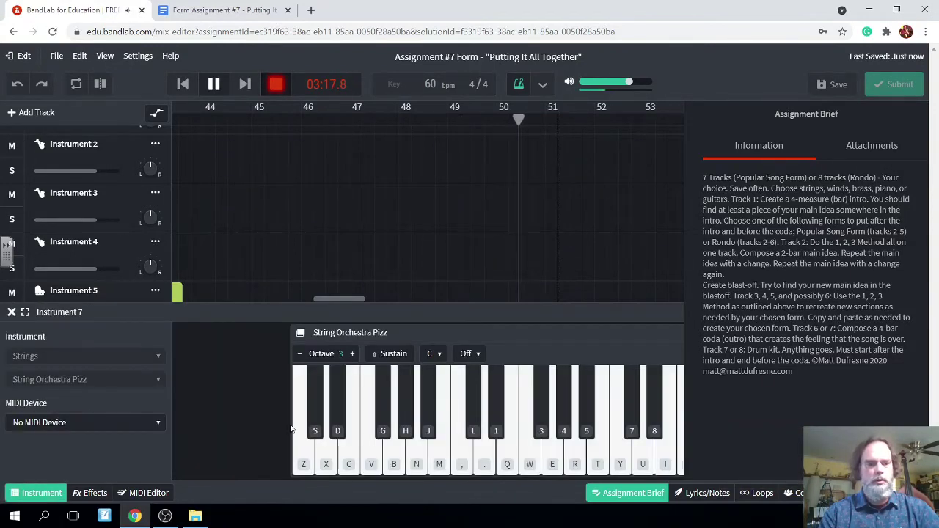
{"action": "left_click", "coordinate": [304, 453]}
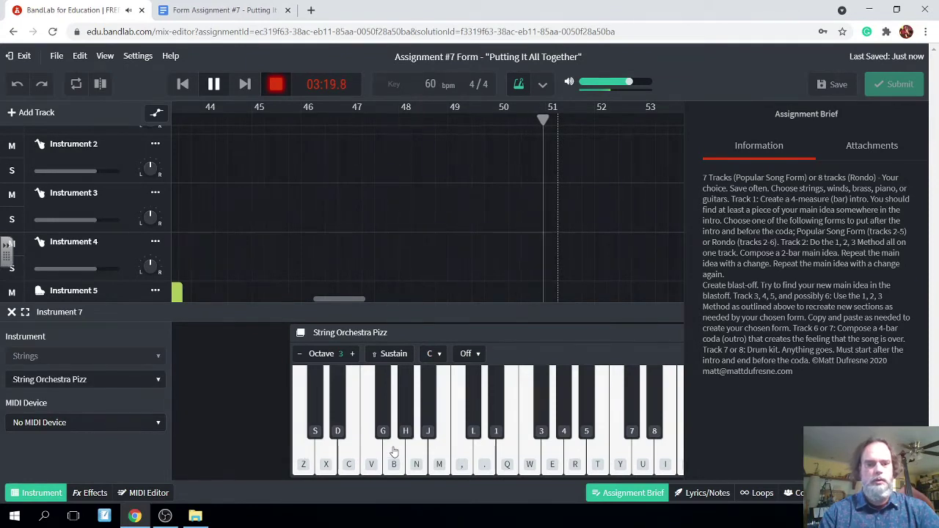
{"action": "key", "text": "b"}
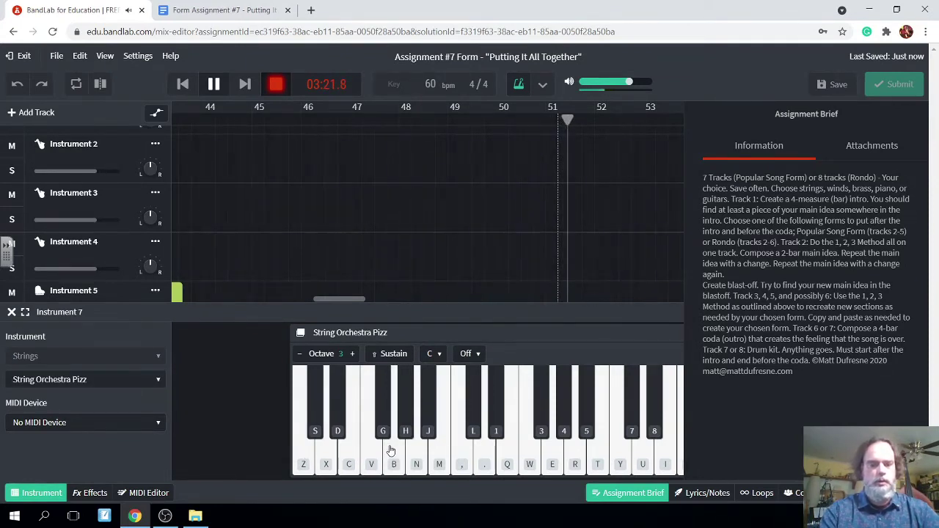
{"action": "key", "text": "b"}
{"action": "key", "text": "z"}
{"action": "key", "text": "x"}
{"action": "key", "text": "b"}
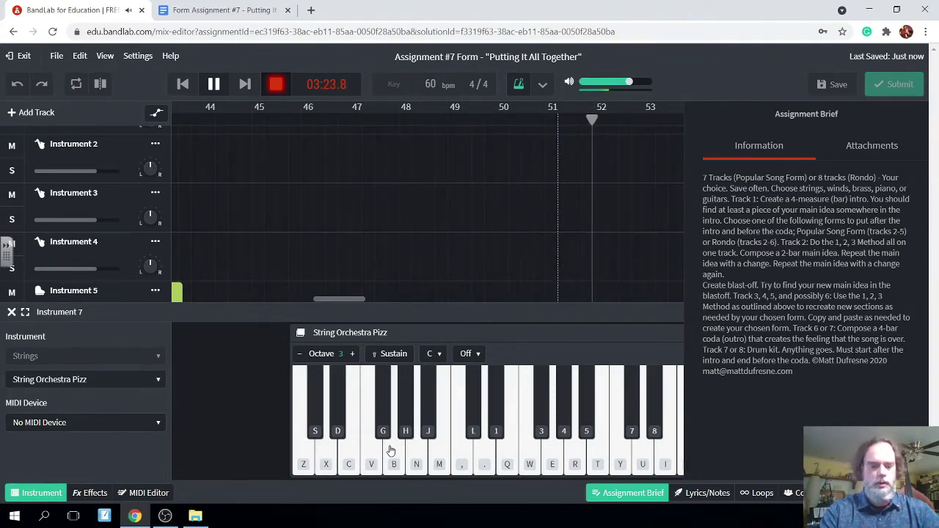
{"action": "key", "text": "b"}
{"action": "key", "text": "z"}
{"action": "key", "text": "x"}
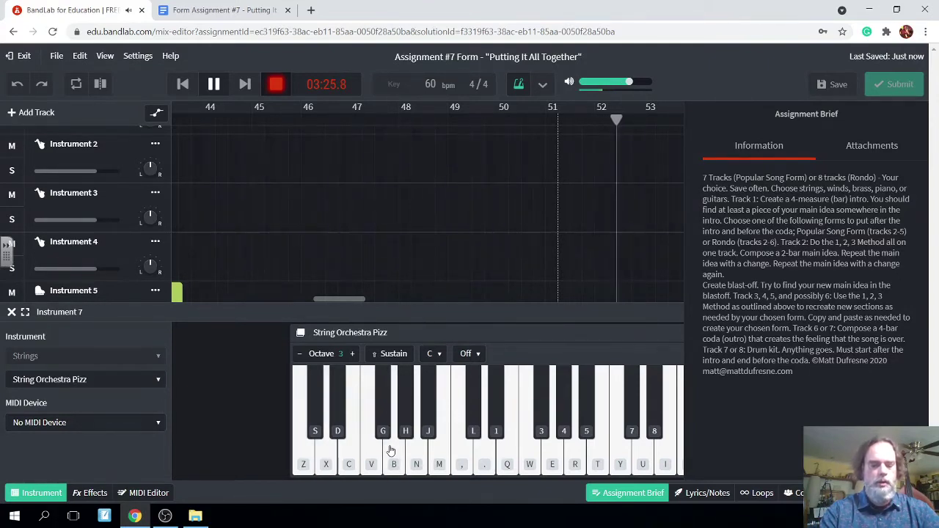
{"action": "key", "text": "period"}
{"action": "key", "text": "h"}
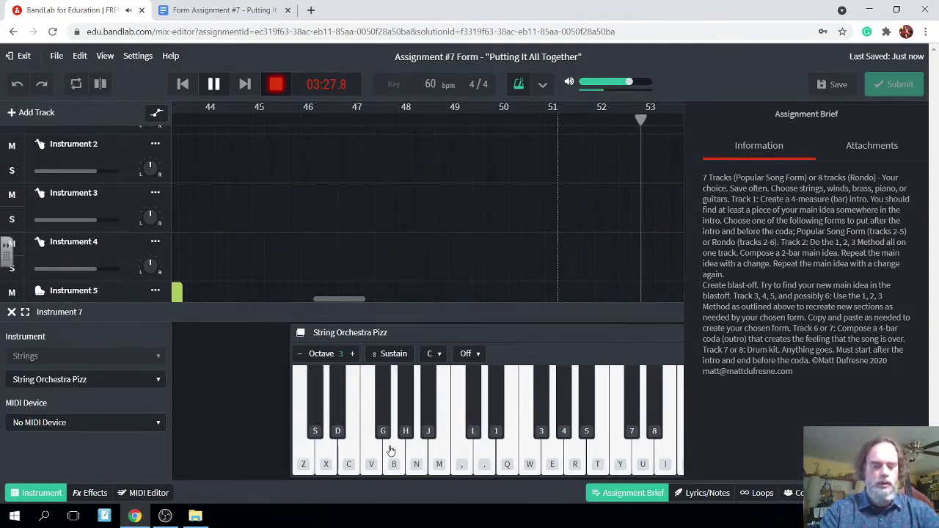
{"action": "key", "text": "g"}
{"action": "key", "text": "comma"}
{"action": "key", "text": "period"}
{"action": "key", "text": "b"}
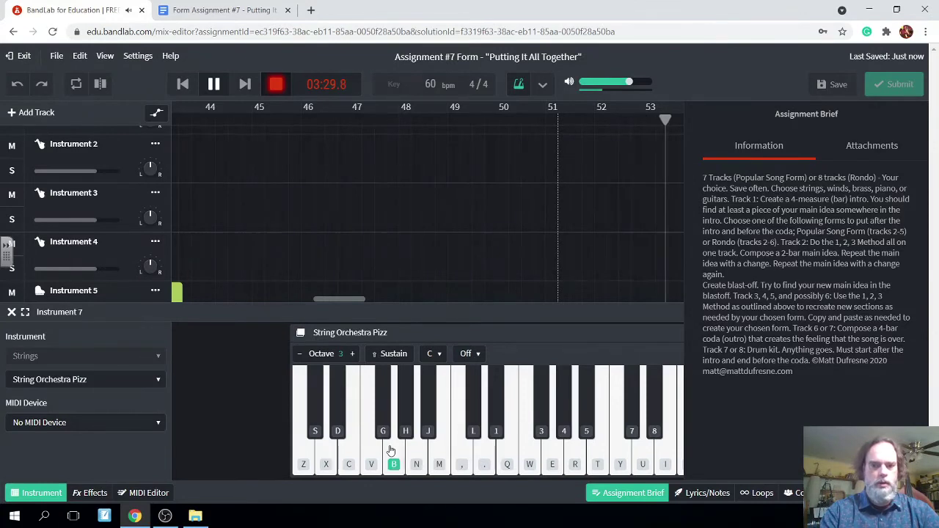
{"action": "key", "text": "comma"}
{"action": "key", "text": "n"}
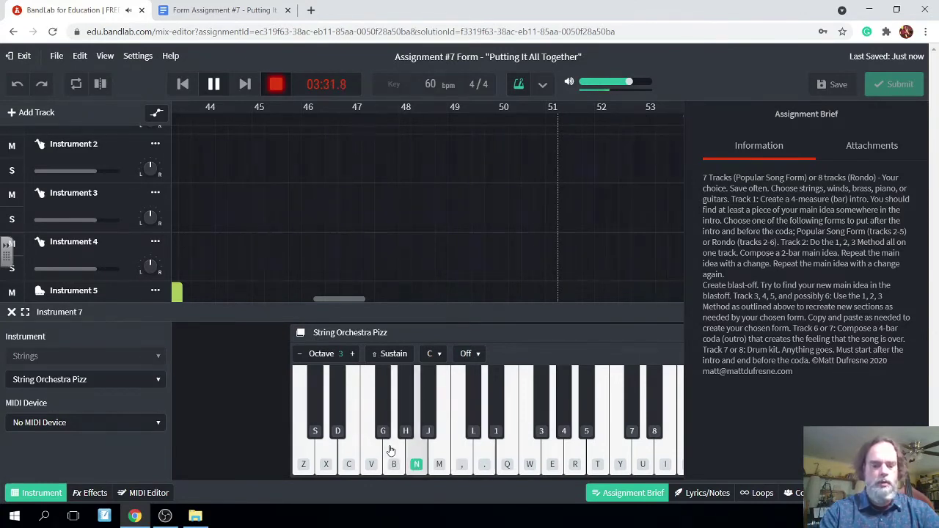
{"action": "key", "text": "b"}
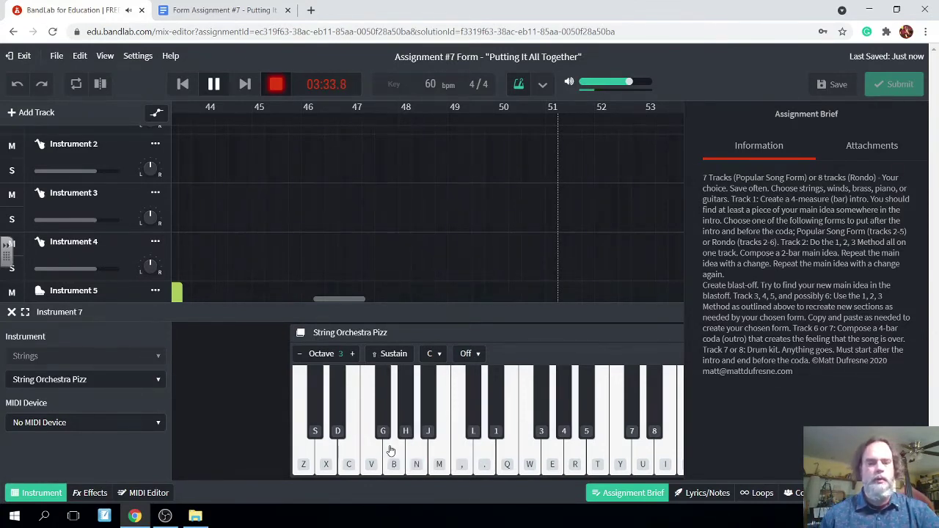
{"action": "key", "text": "x"}
{"action": "key", "text": "z"}
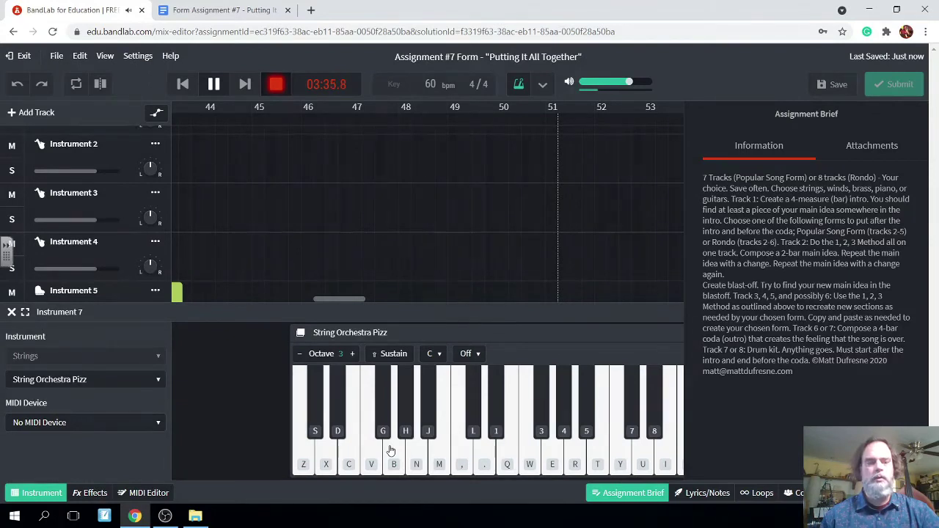
{"action": "scroll", "coordinate": [422, 254], "scroll_direction": "down", "scroll_amount": 3}
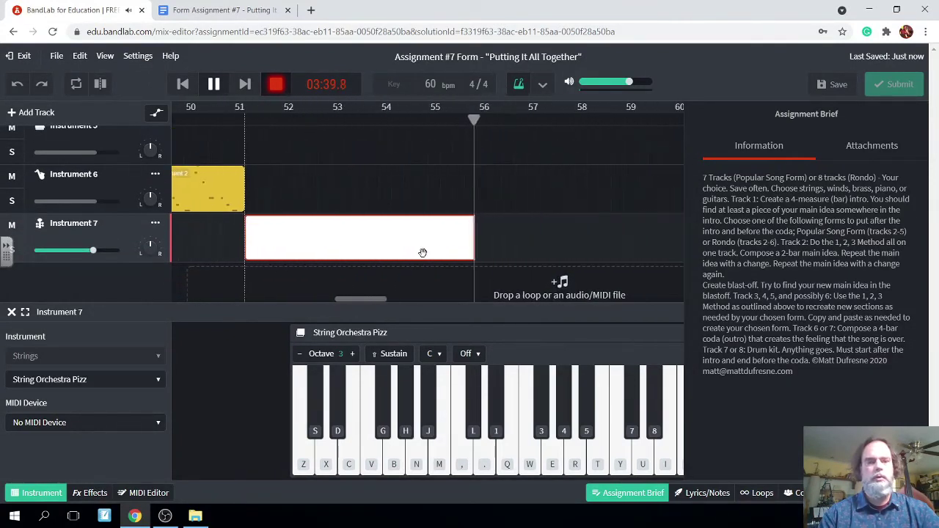
{"action": "key", "text": "space"}
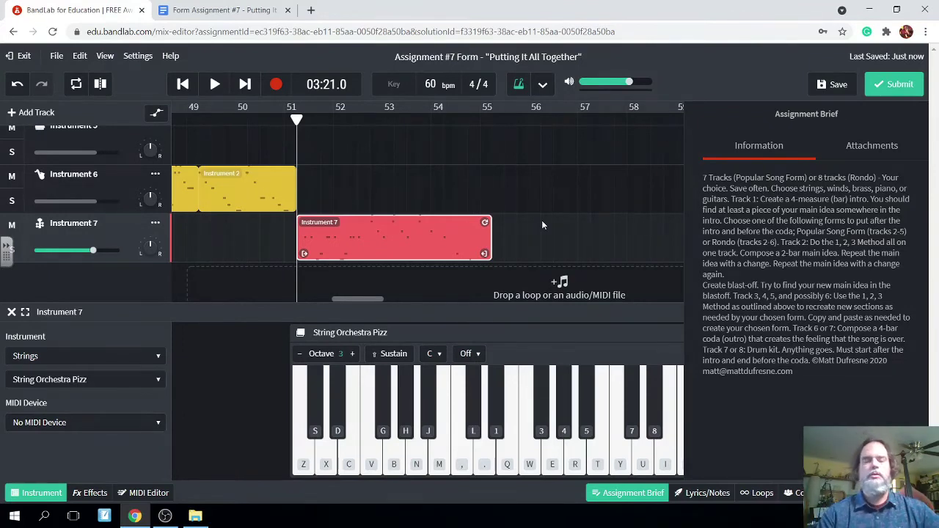
{"action": "left_click", "coordinate": [828, 86]}
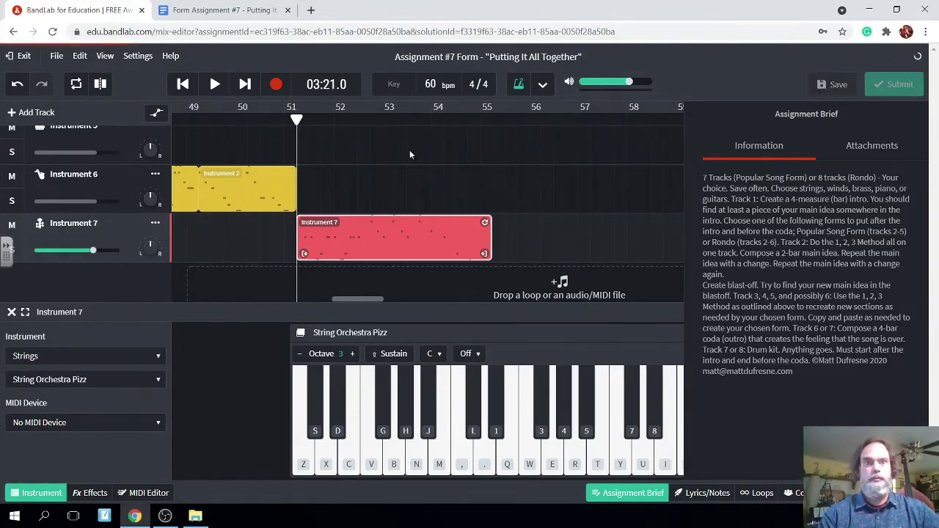
Step: Add an Instrument 8 track and set its sound to the Latin kit from the Drum Kits category
{"action": "scroll", "coordinate": [409, 150], "scroll_direction": "left", "scroll_amount": 10}
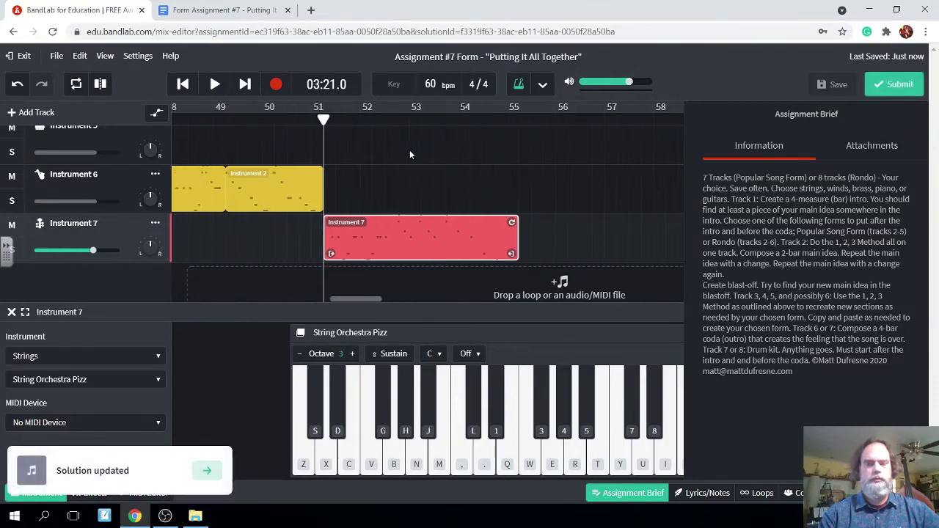
{"action": "scroll", "coordinate": [409, 150], "scroll_direction": "left", "scroll_amount": 14}
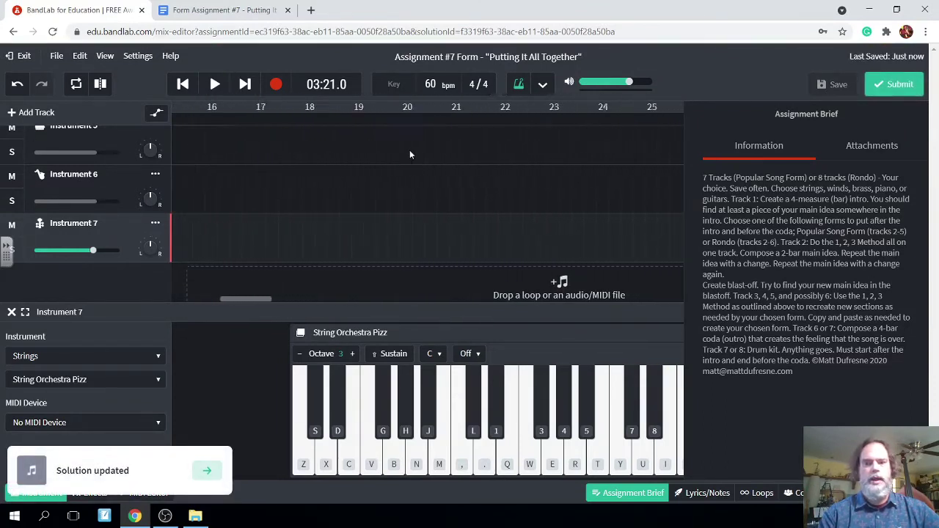
{"action": "scroll", "coordinate": [409, 154], "scroll_direction": "left", "scroll_amount": 2}
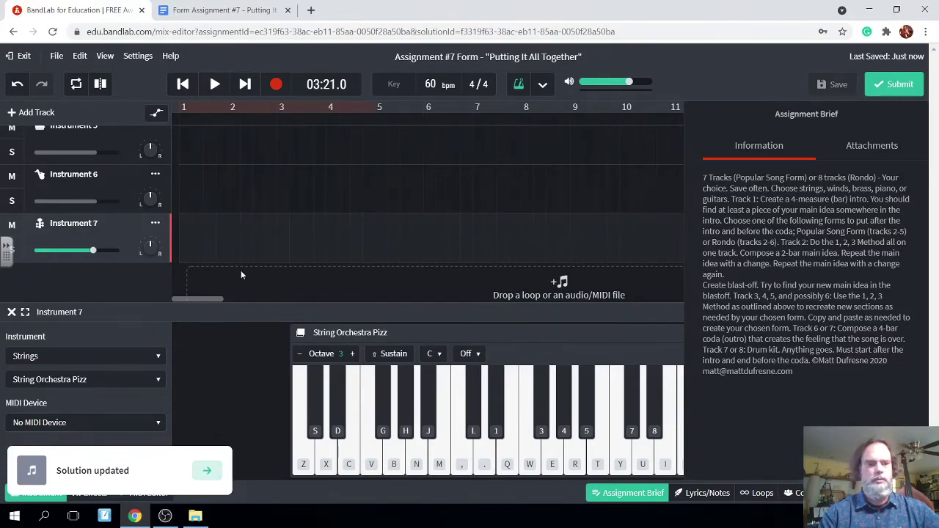
{"action": "scroll", "coordinate": [241, 274], "scroll_direction": "down", "scroll_amount": 1}
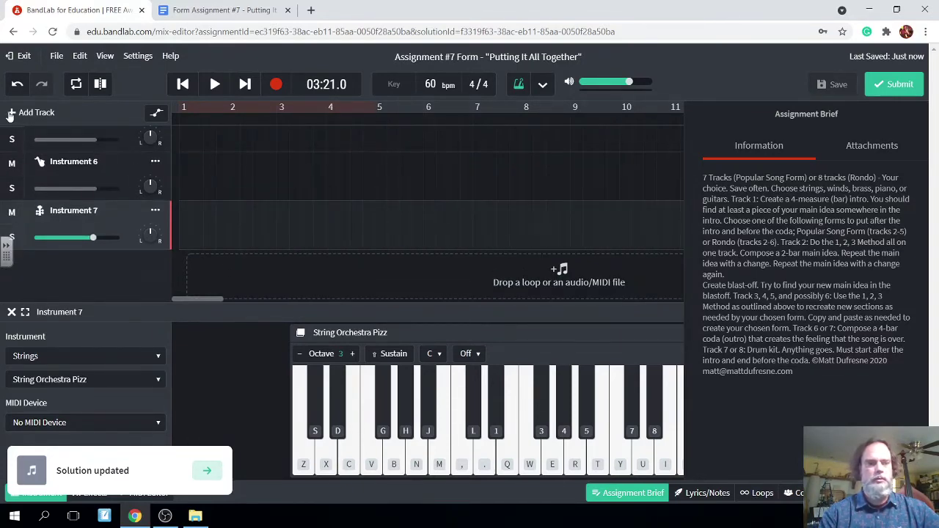
{"action": "left_click", "coordinate": [10, 114]}
{"action": "left_click", "coordinate": [258, 252]}
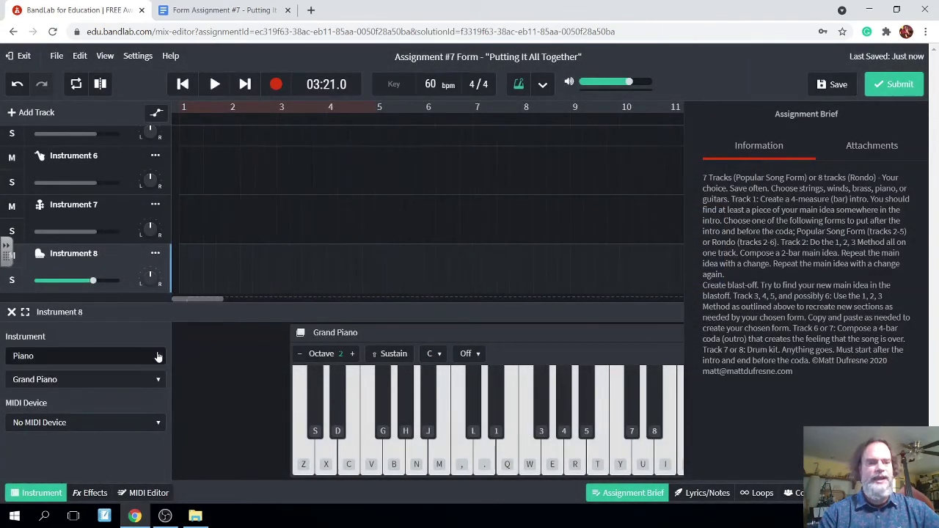
{"action": "left_click", "coordinate": [157, 356]}
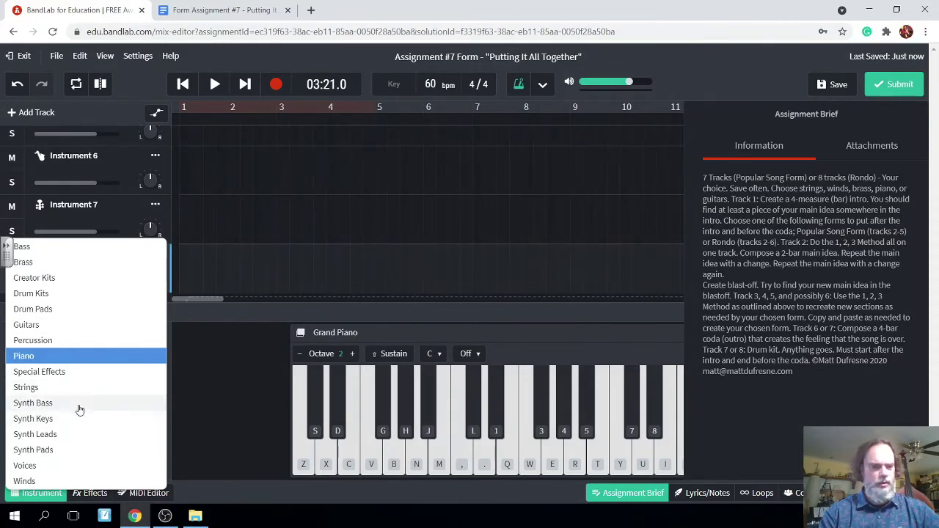
{"action": "left_click", "coordinate": [81, 295]}
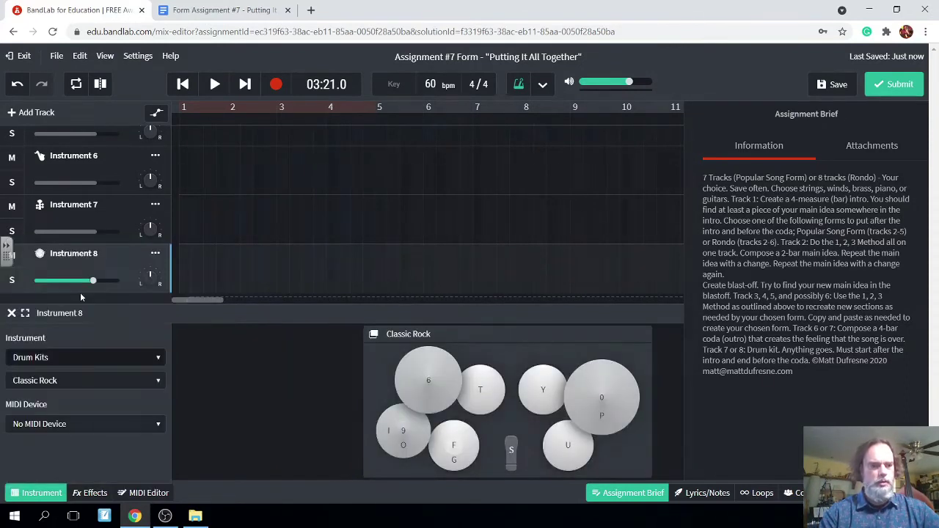
{"action": "left_click", "coordinate": [156, 382]}
{"action": "left_click", "coordinate": [65, 387]}
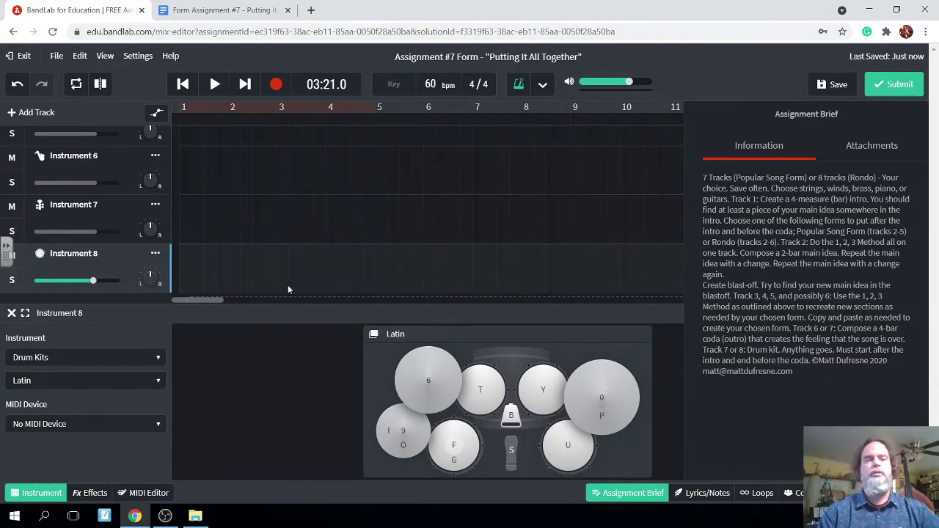
Step: Check where the Instrument 1 intro ends and audition the Latin kit's 0/P cymbal with repeated hits
{"action": "scroll", "coordinate": [317, 181], "scroll_direction": "up", "scroll_amount": 5}
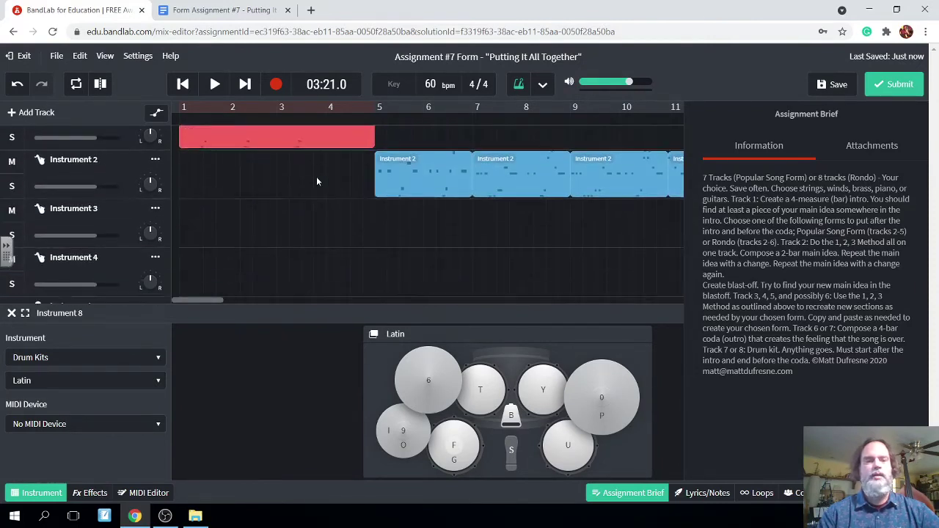
{"action": "scroll", "coordinate": [317, 181], "scroll_direction": "down", "scroll_amount": 3}
{"action": "scroll", "coordinate": [317, 181], "scroll_direction": "down", "scroll_amount": 3}
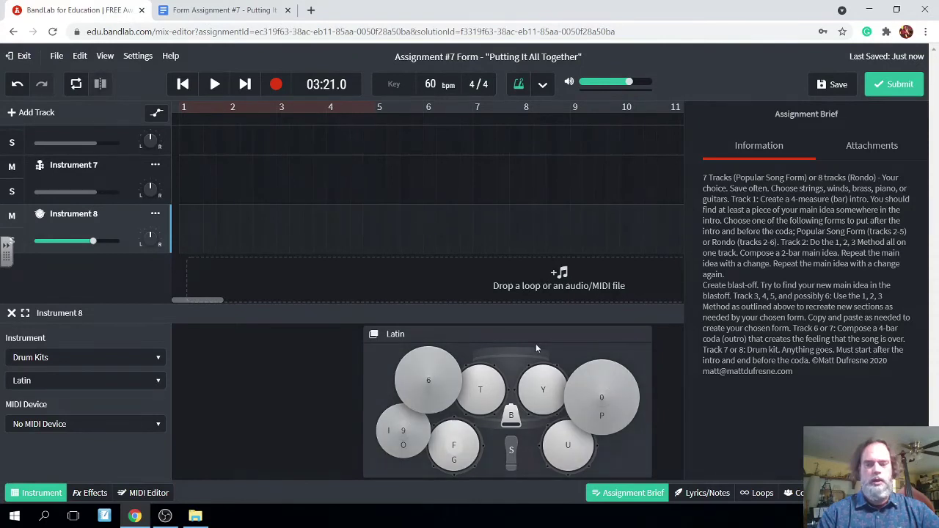
{"action": "left_click", "coordinate": [599, 402]}
{"action": "left_click", "coordinate": [599, 403]}
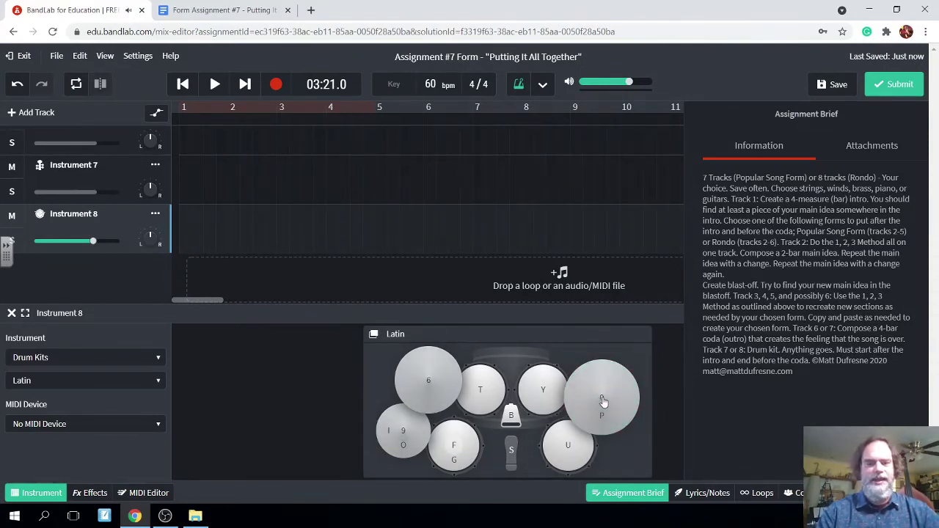
{"action": "left_click", "coordinate": [602, 402]}
{"action": "left_click", "coordinate": [602, 402]}
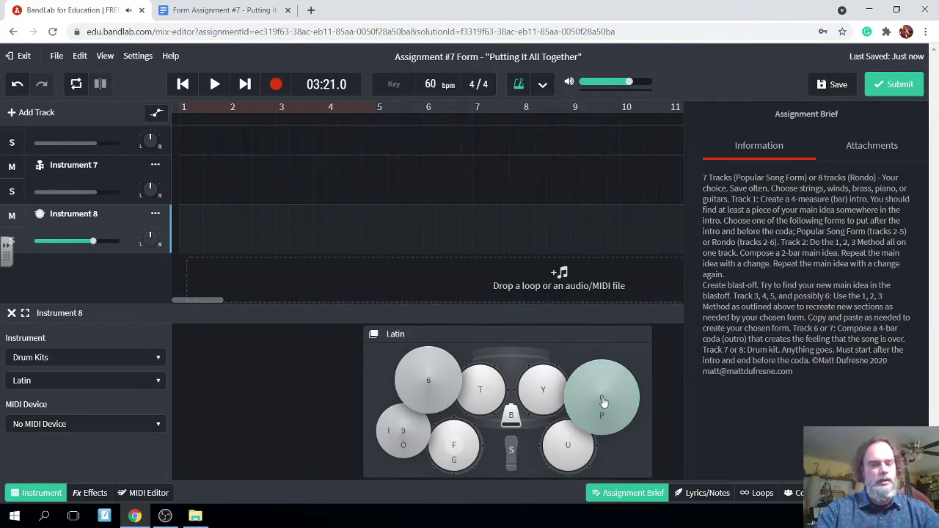
{"action": "left_click", "coordinate": [602, 402]}
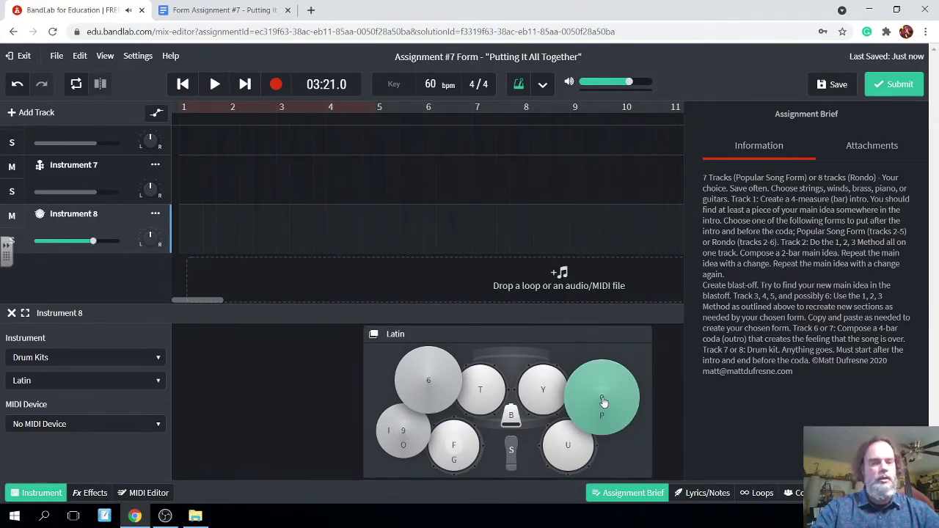
{"action": "left_click", "coordinate": [602, 402]}
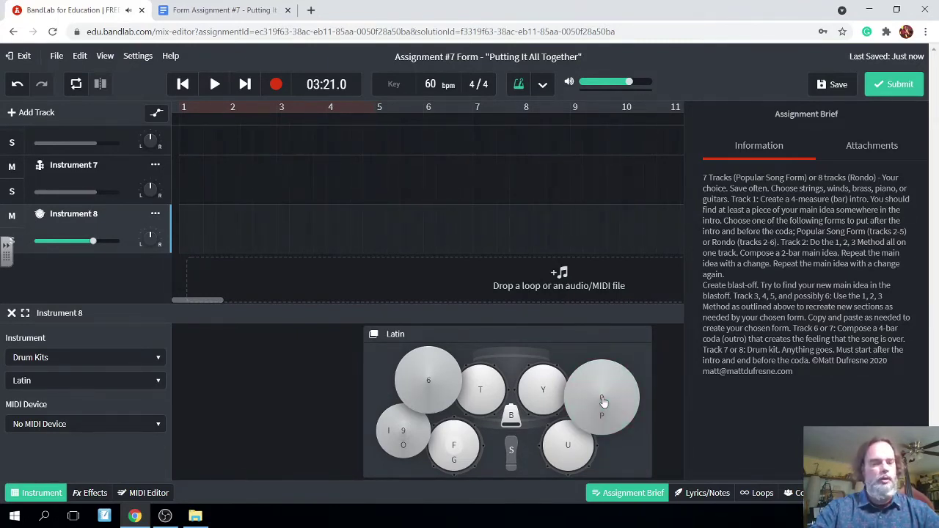
{"action": "left_click", "coordinate": [602, 402]}
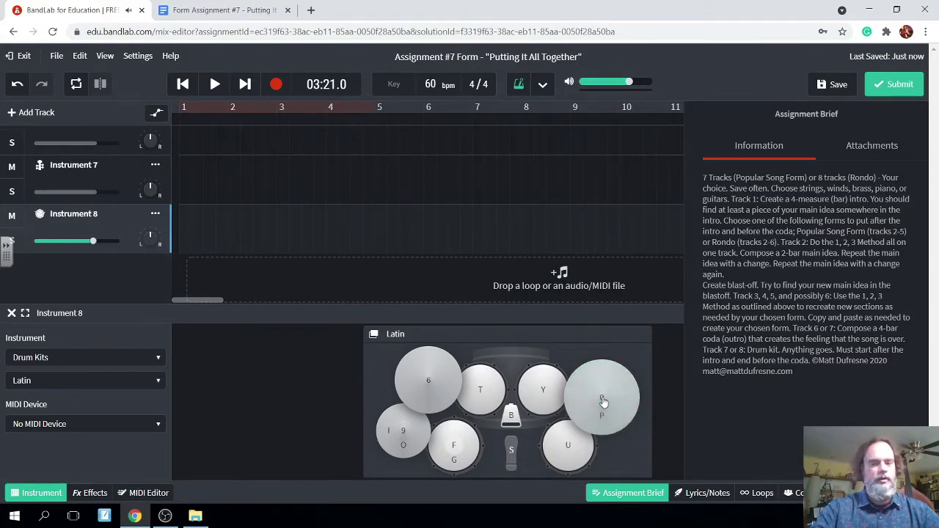
{"action": "left_click", "coordinate": [602, 402]}
{"action": "left_click", "coordinate": [602, 402]}
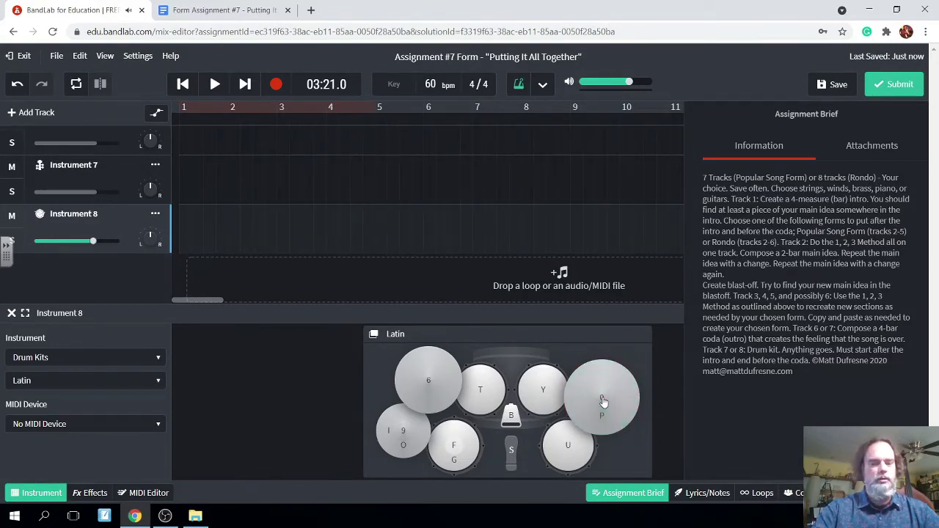
Step: Audition the Latin kit's 0/P cymbal once more and look over the Instrument 5 to 8 tracks
{"action": "left_click", "coordinate": [602, 402]}
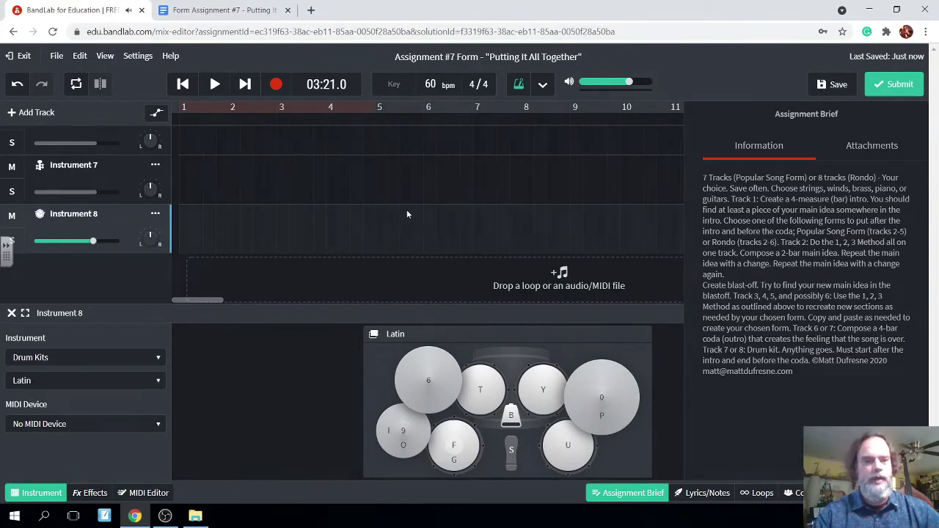
{"action": "scroll", "coordinate": [378, 223], "scroll_direction": "up", "scroll_amount": 2}
{"action": "scroll", "coordinate": [378, 223], "scroll_direction": "down", "scroll_amount": 2}
{"action": "scroll", "coordinate": [378, 223], "scroll_direction": "up", "scroll_amount": 2}
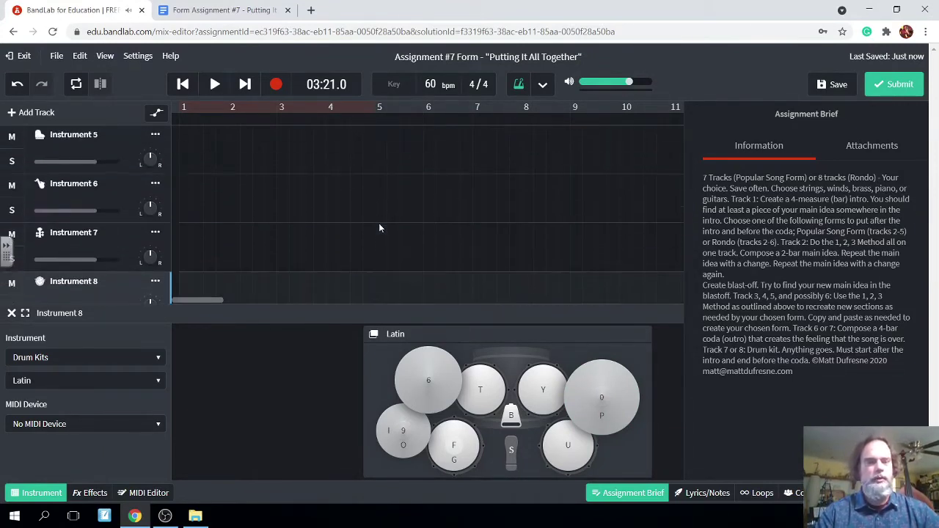
{"action": "scroll", "coordinate": [378, 223], "scroll_direction": "down", "scroll_amount": 1}
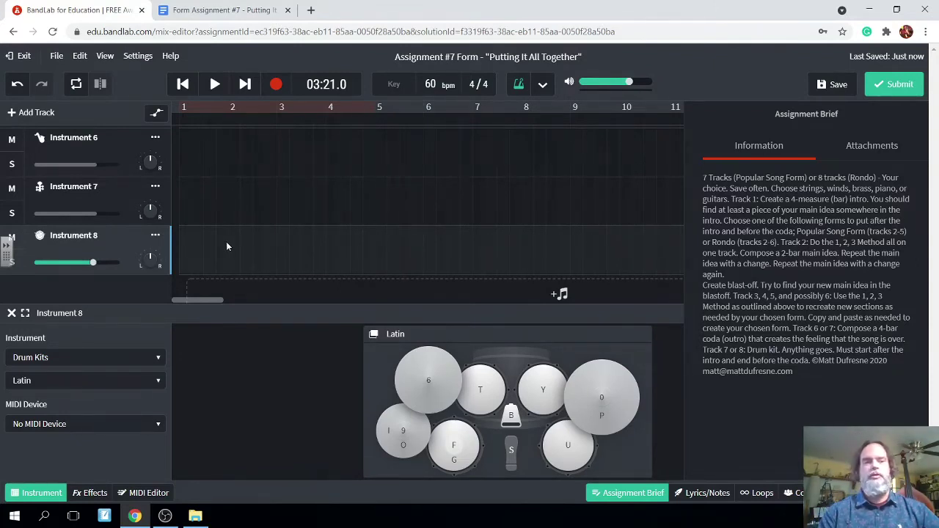
{"action": "scroll", "coordinate": [226, 246], "scroll_direction": "down", "scroll_amount": 2}
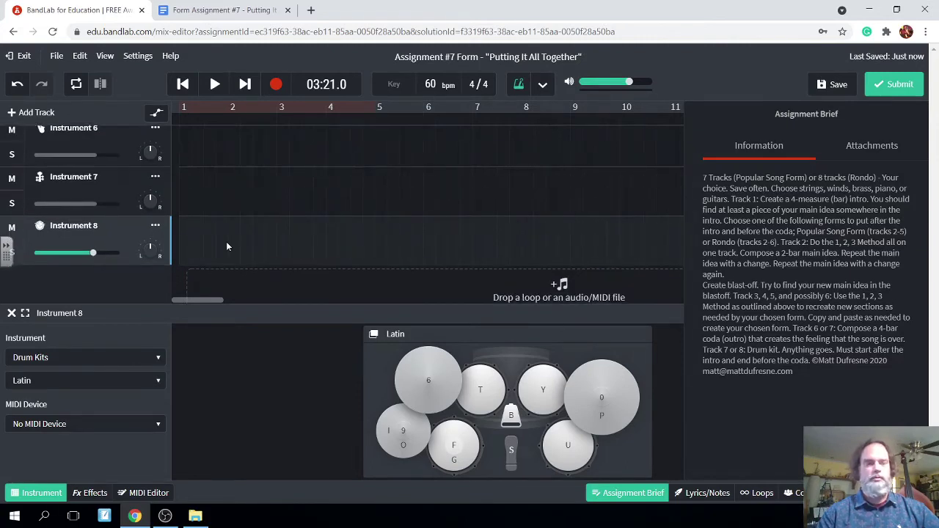
{"action": "left_click", "coordinate": [276, 85]}
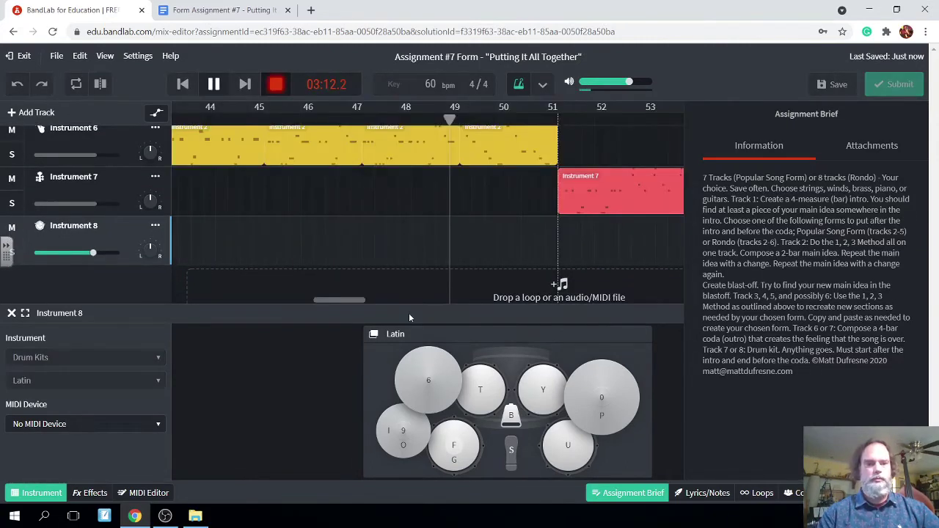
{"action": "left_click", "coordinate": [212, 84]}
{"action": "left_click", "coordinate": [183, 84]}
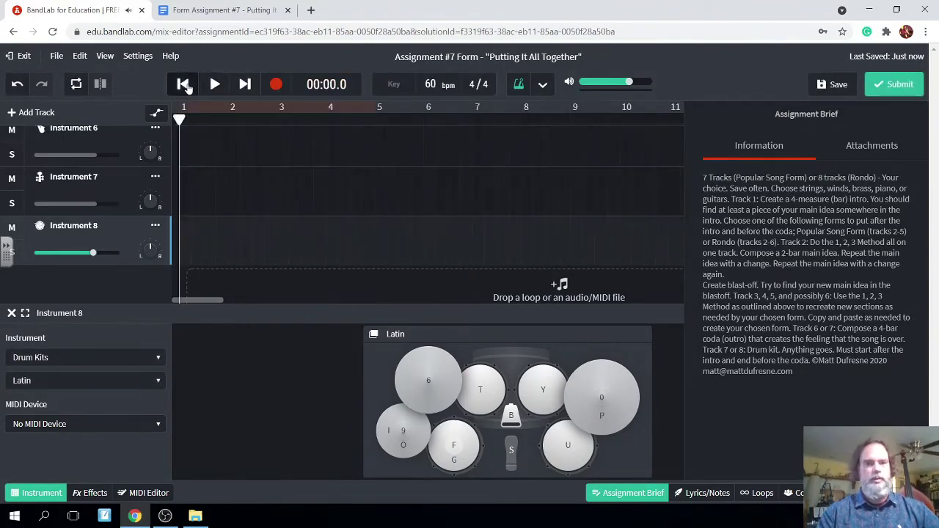
Step: Record a trial four-bar pattern with the S pedal and F/G drum on Instrument 8 from 00:00.0, and delete the take
{"action": "scroll", "coordinate": [214, 184], "scroll_direction": "down", "scroll_amount": 1}
{"action": "scroll", "coordinate": [214, 184], "scroll_direction": "up", "scroll_amount": 2}
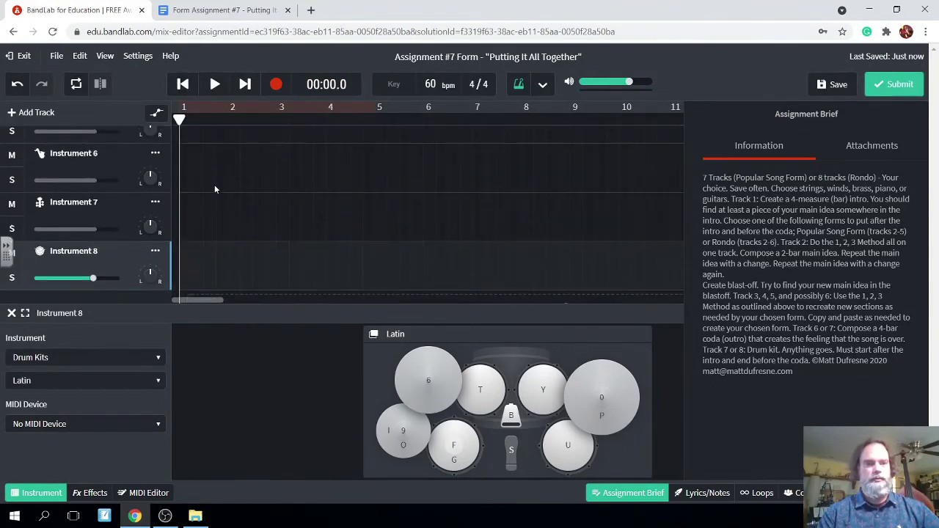
{"action": "left_click", "coordinate": [275, 85]}
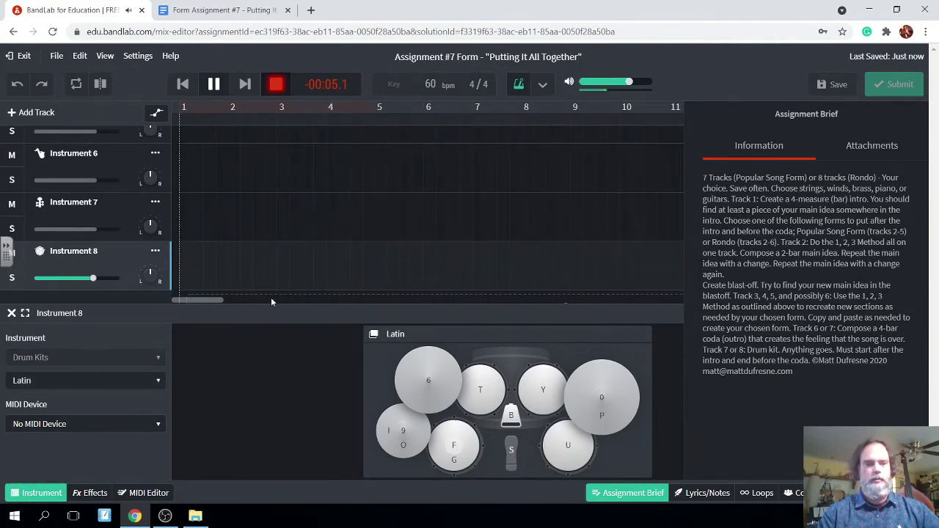
{"action": "left_click", "coordinate": [512, 451]}
{"action": "key", "text": "f"}
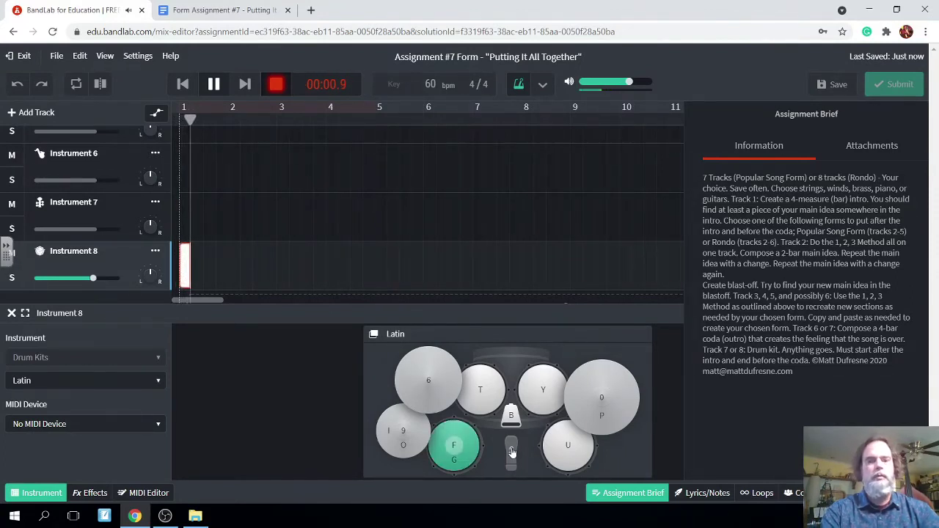
{"action": "left_click", "coordinate": [511, 451]}
{"action": "left_click", "coordinate": [511, 451]}
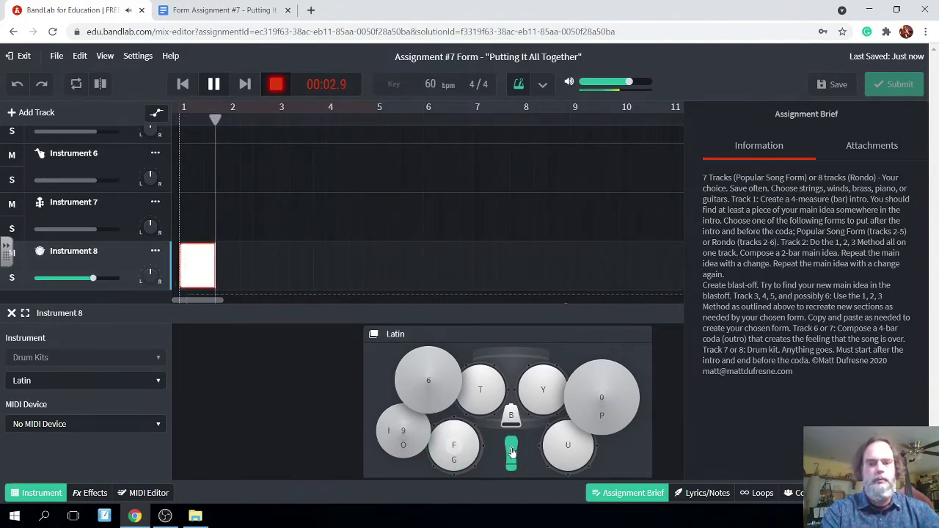
{"action": "key", "text": "f"}
{"action": "left_click", "coordinate": [511, 451]}
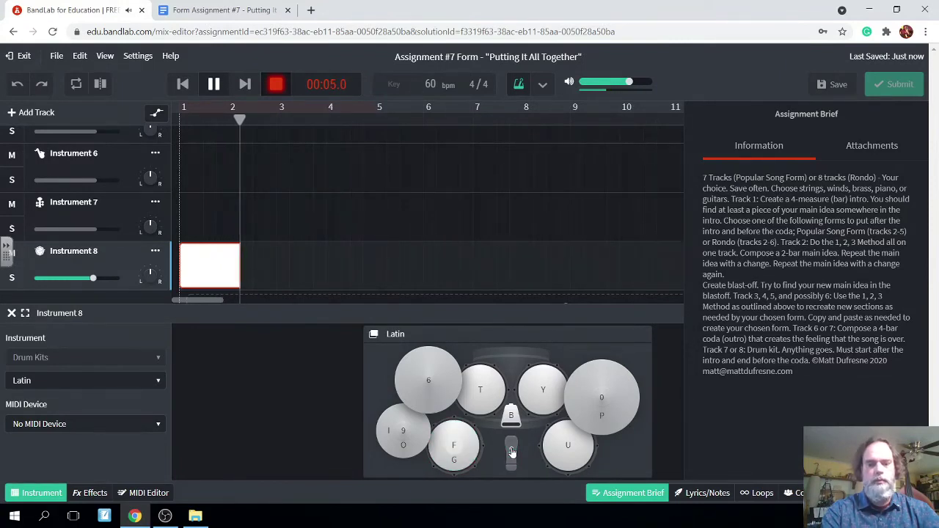
{"action": "key", "text": "f"}
{"action": "left_click", "coordinate": [511, 451]}
{"action": "key", "text": "f"}
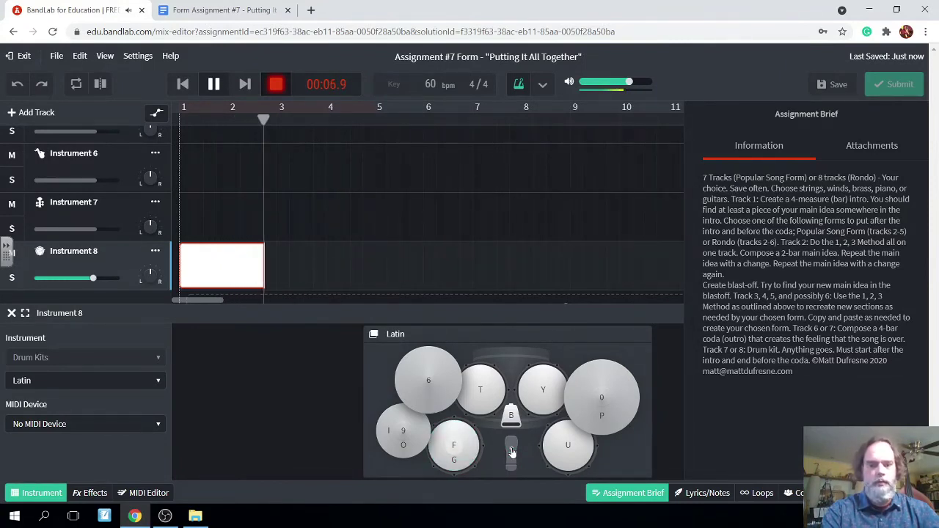
{"action": "key", "text": "f"}
{"action": "left_click", "coordinate": [511, 451]}
{"action": "left_click", "coordinate": [511, 451]}
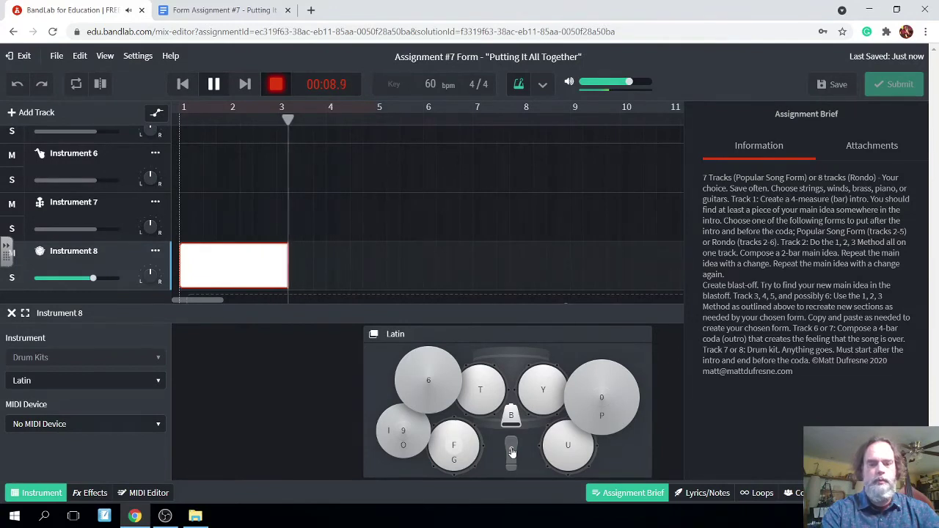
{"action": "key", "text": "f"}
{"action": "left_click", "coordinate": [511, 451]}
{"action": "left_click", "coordinate": [511, 451]}
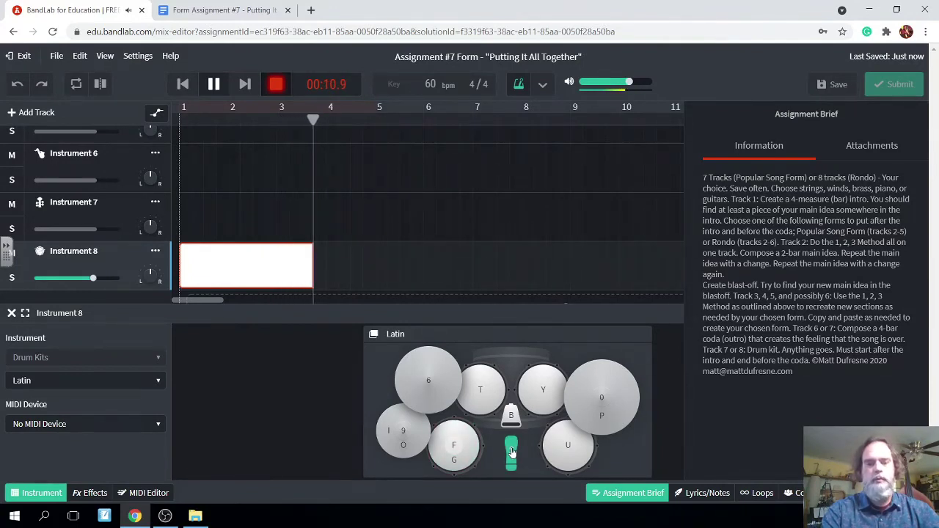
{"action": "key", "text": "f"}
{"action": "key", "text": "f"}
{"action": "key", "text": "f"}
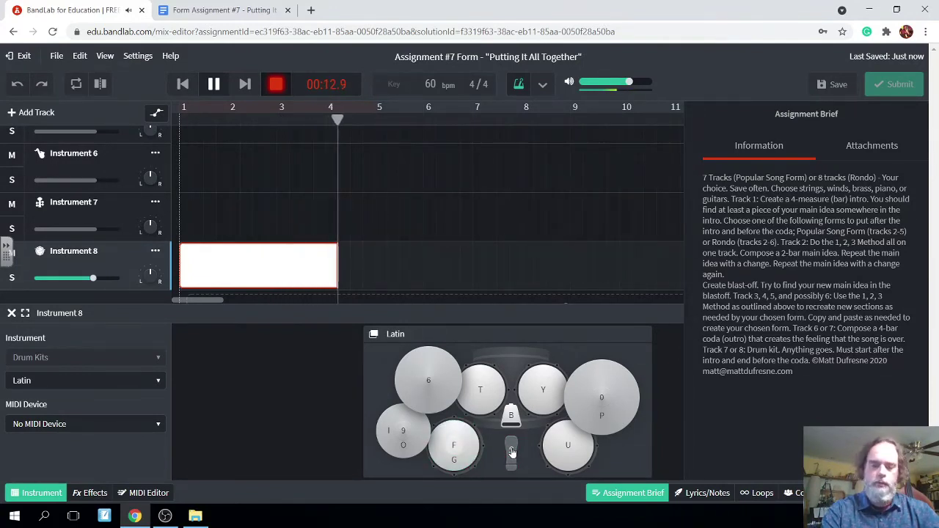
{"action": "left_click", "coordinate": [511, 451]}
{"action": "key", "text": "f"}
{"action": "key", "text": "f"}
{"action": "left_click", "coordinate": [511, 451]}
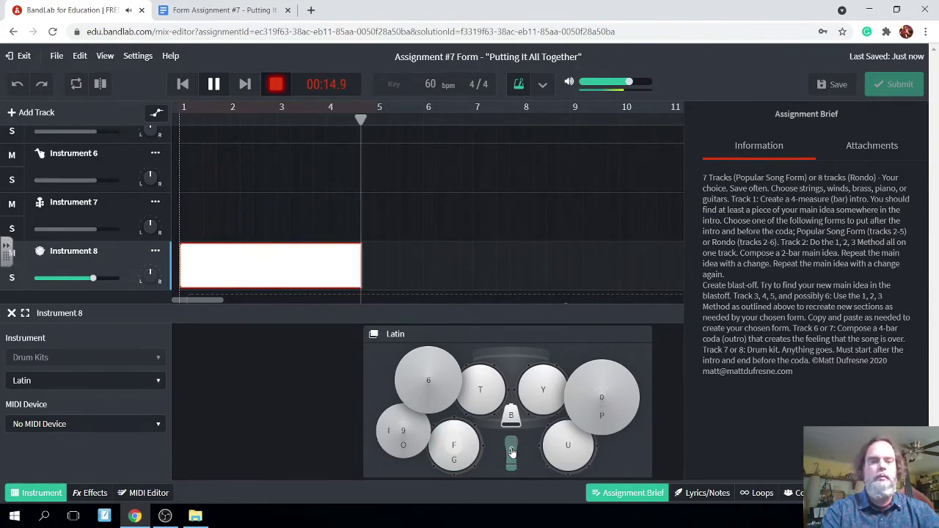
{"action": "left_click", "coordinate": [511, 451]}
{"action": "key", "text": "f"}
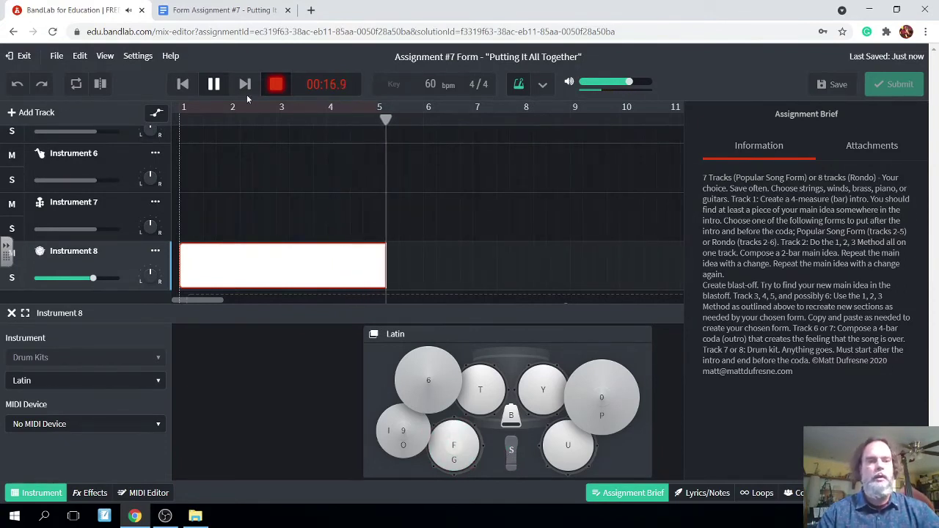
{"action": "key", "text": "space"}
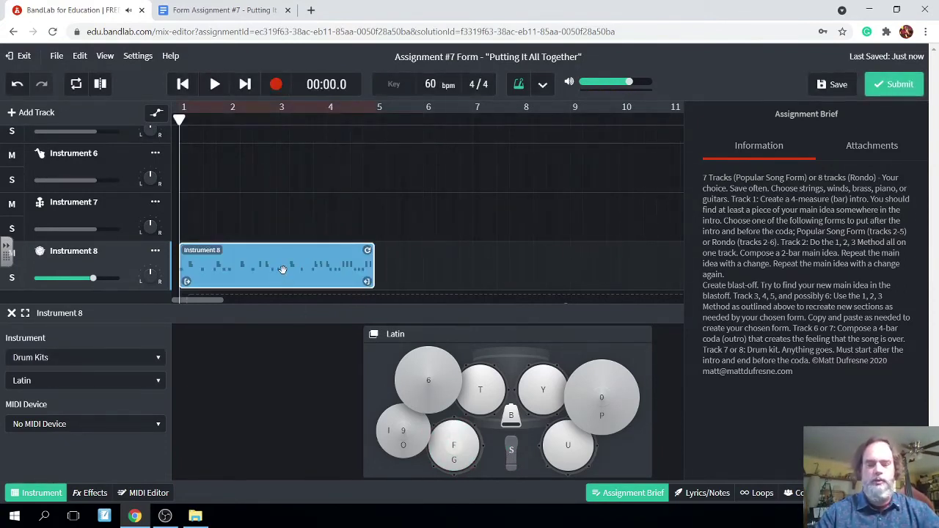
{"action": "key", "text": "Delete"}
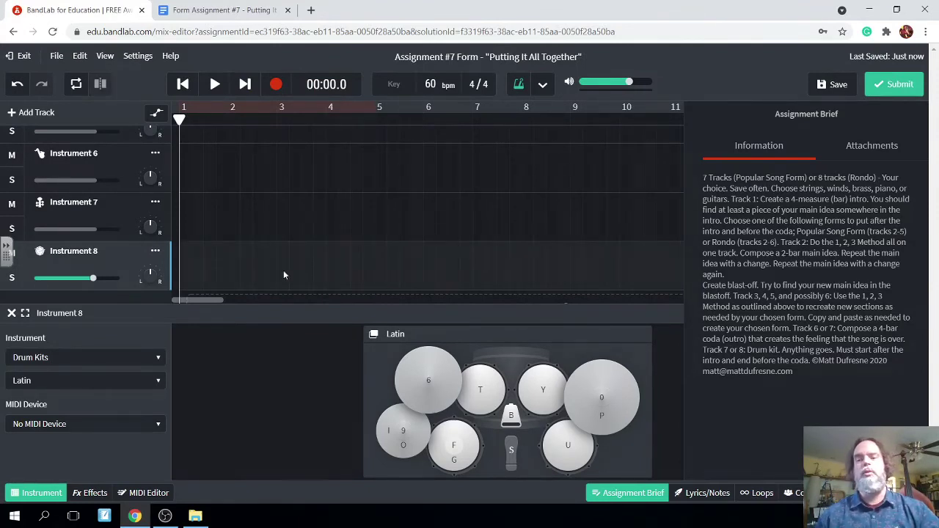
Step: Position the playhead at 00:16.0, the start of bar 5 where the intro ends and Instrument 2 begins
{"action": "scroll", "coordinate": [284, 275], "scroll_direction": "up", "scroll_amount": 5}
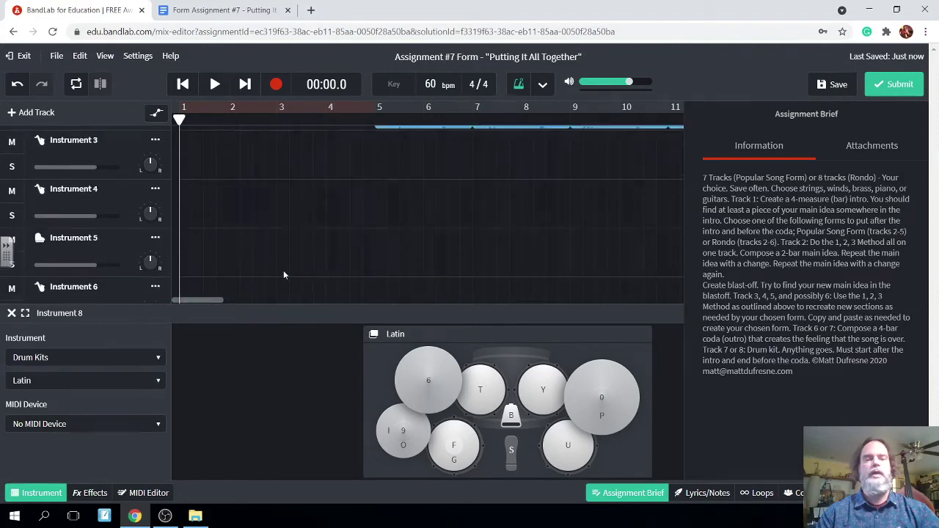
{"action": "scroll", "coordinate": [285, 275], "scroll_direction": "down", "scroll_amount": 5}
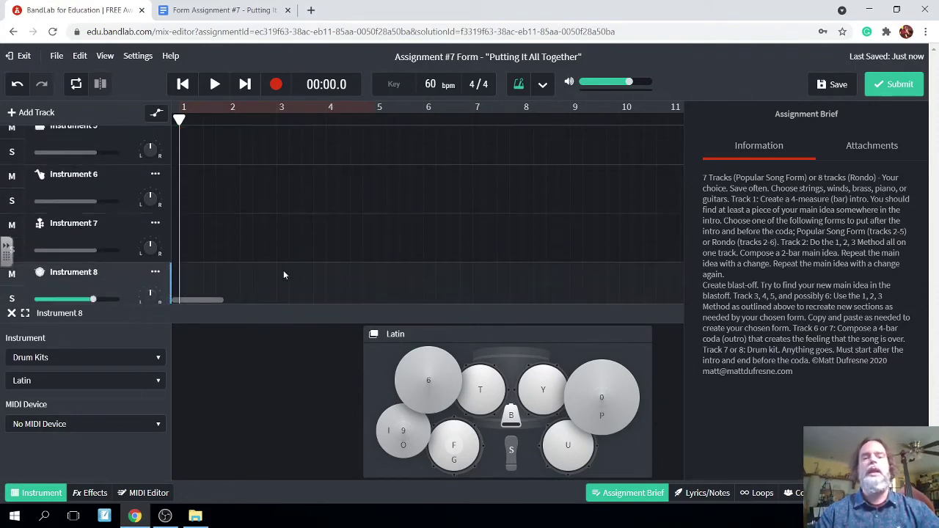
{"action": "scroll", "coordinate": [307, 255], "scroll_direction": "up", "scroll_amount": 4}
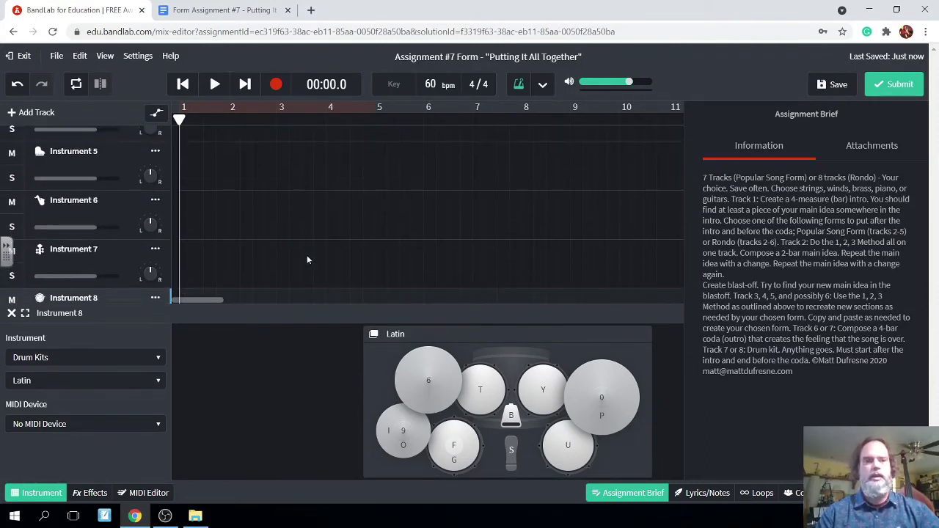
{"action": "scroll", "coordinate": [306, 255], "scroll_direction": "up", "scroll_amount": 1}
{"action": "scroll", "coordinate": [306, 255], "scroll_direction": "down", "scroll_amount": 4}
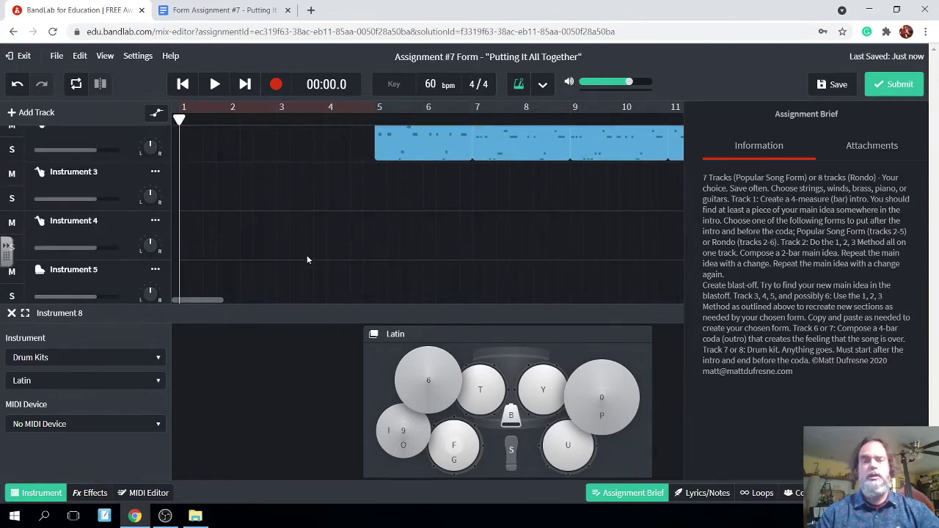
{"action": "scroll", "coordinate": [306, 254], "scroll_direction": "down", "scroll_amount": 2}
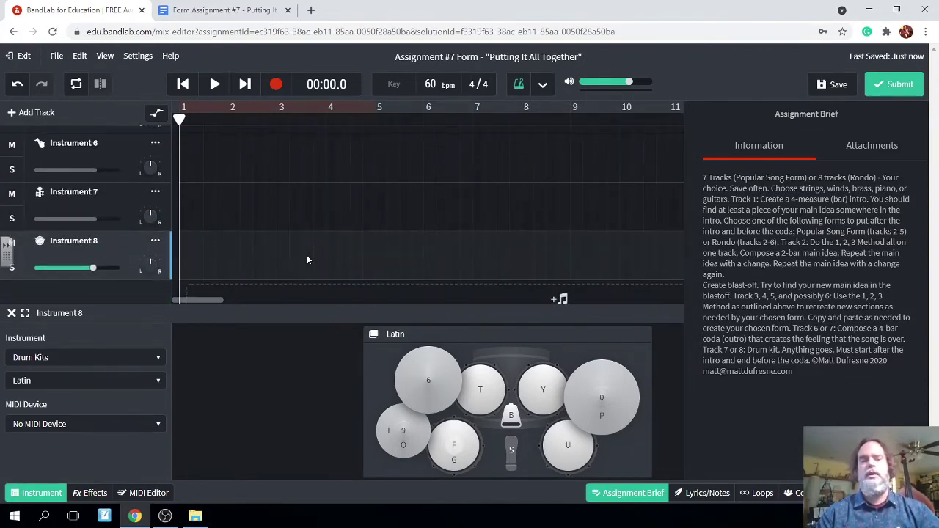
{"action": "scroll", "coordinate": [306, 255], "scroll_direction": "down", "scroll_amount": 2}
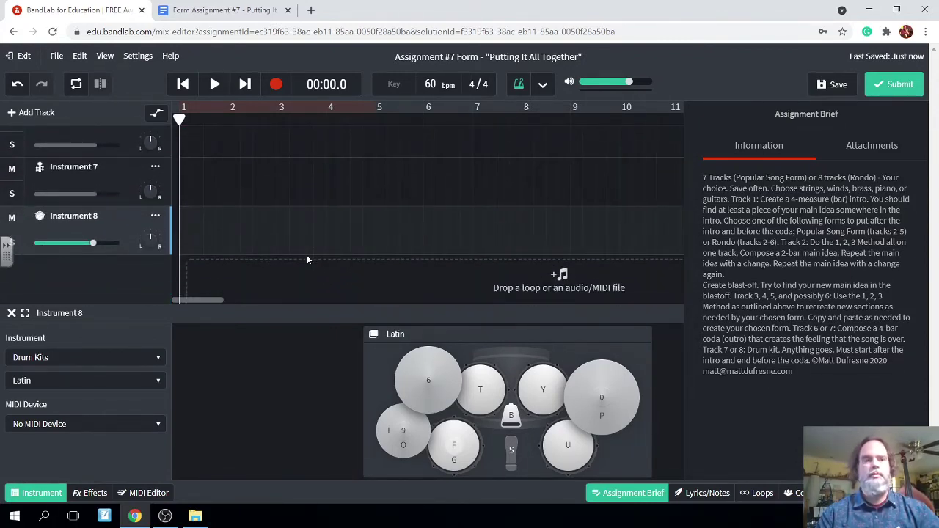
{"action": "scroll", "coordinate": [306, 254], "scroll_direction": "up", "scroll_amount": 6}
{"action": "scroll", "coordinate": [307, 258], "scroll_direction": "up", "scroll_amount": 3}
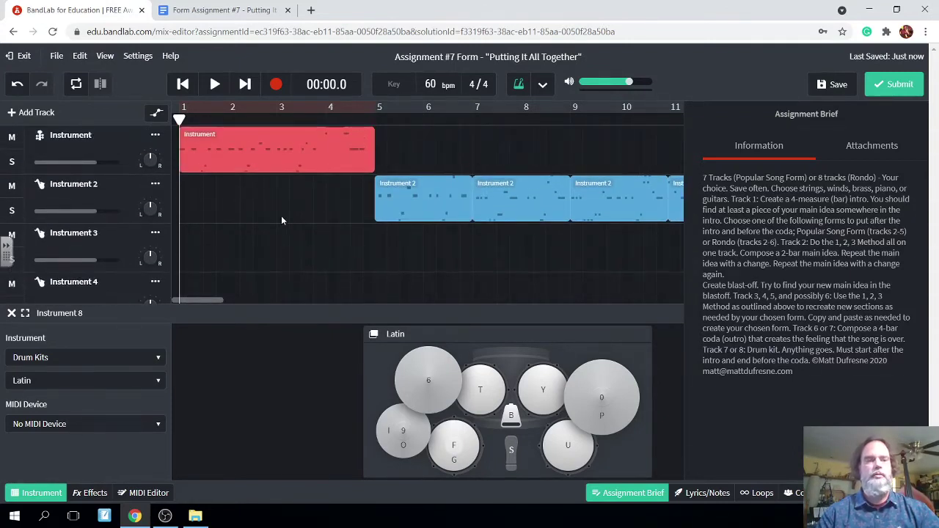
{"action": "left_click_drag", "start_coordinate": [178, 119], "coordinate": [382, 120]}
{"action": "left_click", "coordinate": [376, 133]}
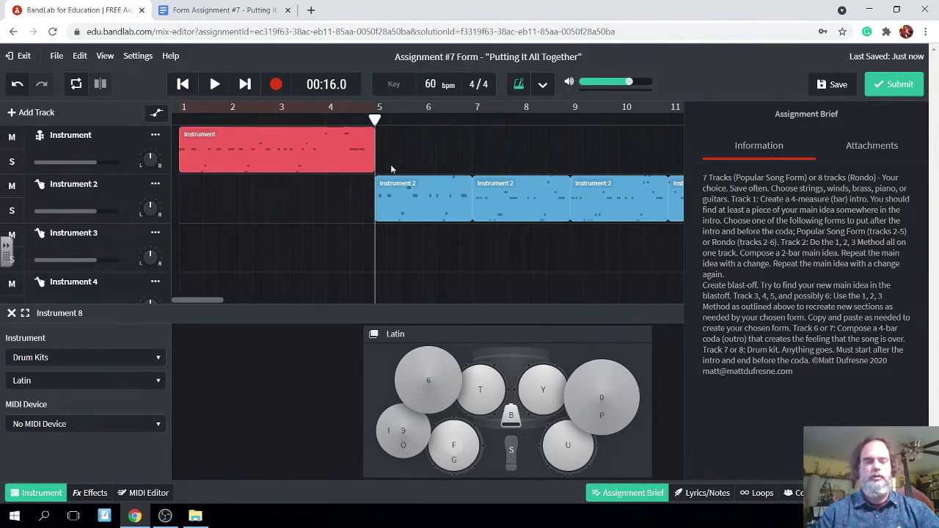
Step: Start recording on Instrument 8 from bar 5, playing the Latin kit's S pedal and F/G drum through bar 6
{"action": "scroll", "coordinate": [399, 190], "scroll_direction": "down", "scroll_amount": 5}
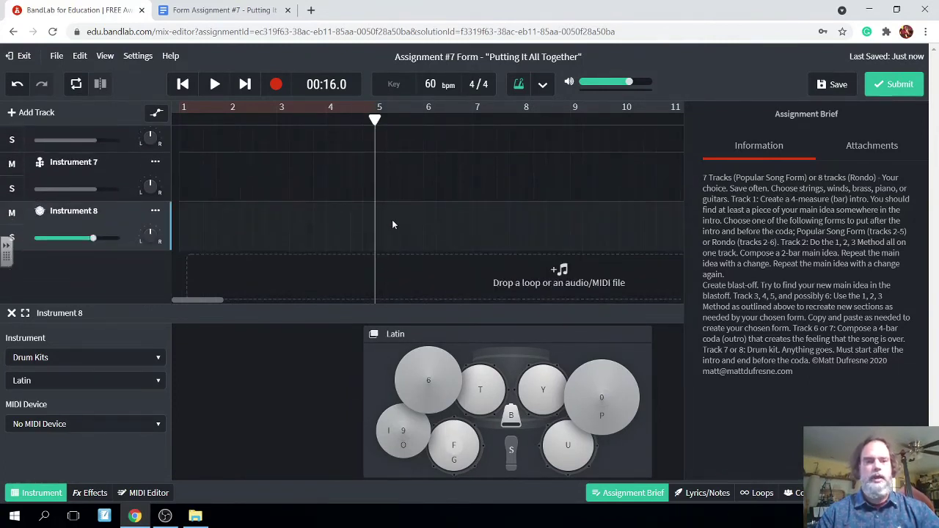
{"action": "left_click", "coordinate": [275, 85]}
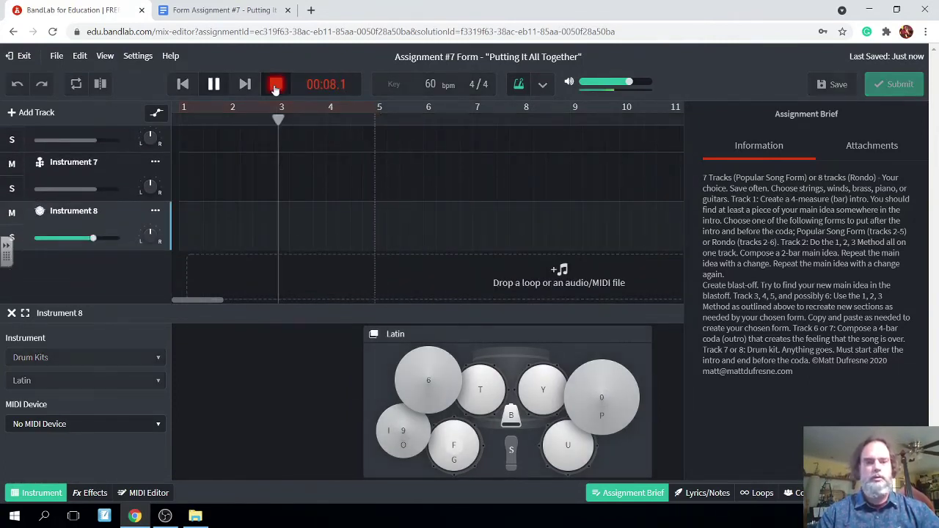
{"action": "left_click", "coordinate": [517, 454]}
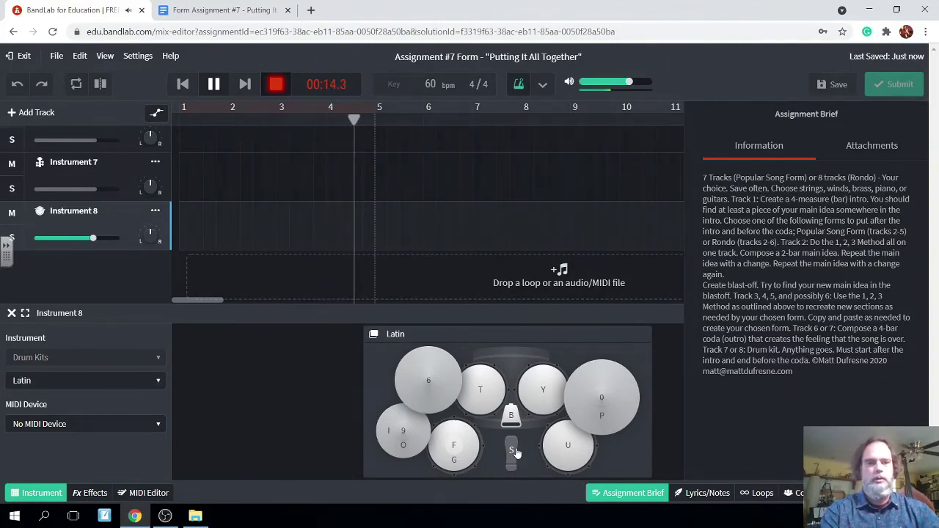
{"action": "left_click", "coordinate": [517, 454]}
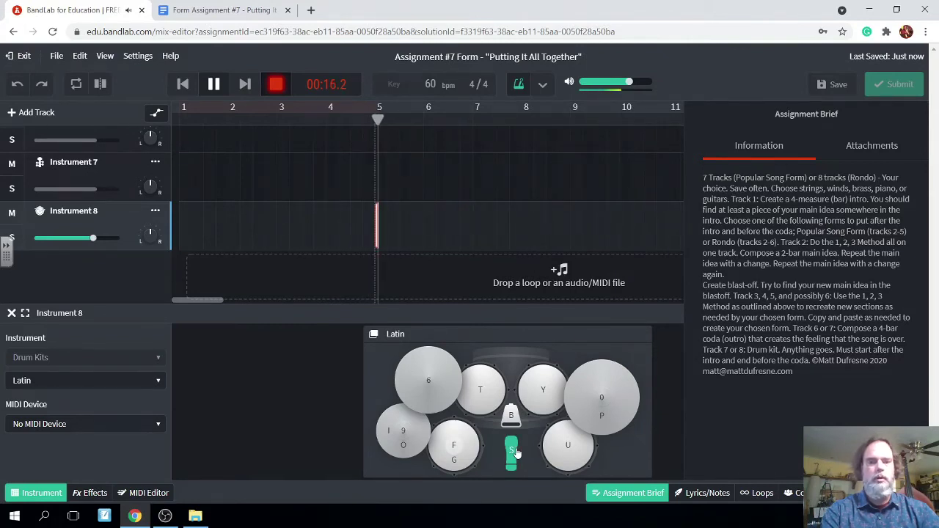
{"action": "key", "text": "f"}
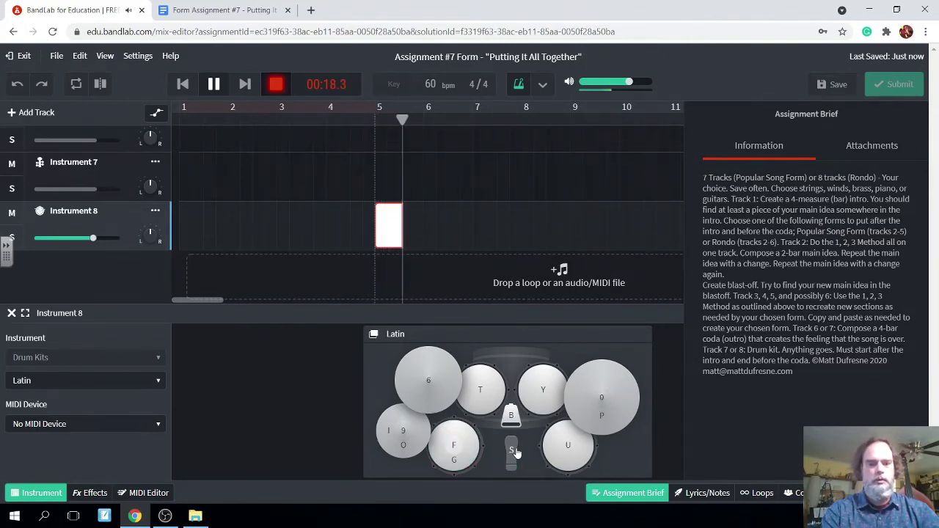
{"action": "key", "text": "f"}
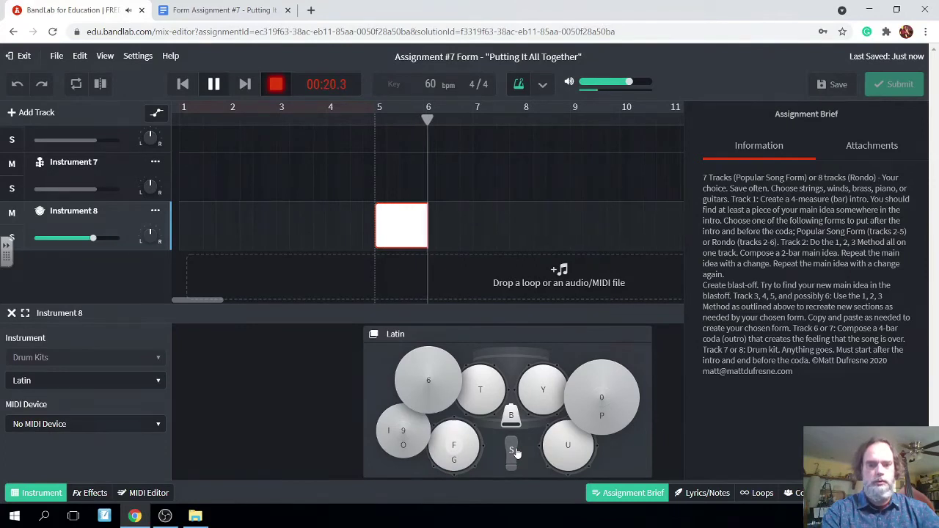
{"action": "key", "text": "f"}
{"action": "left_click", "coordinate": [516, 454]}
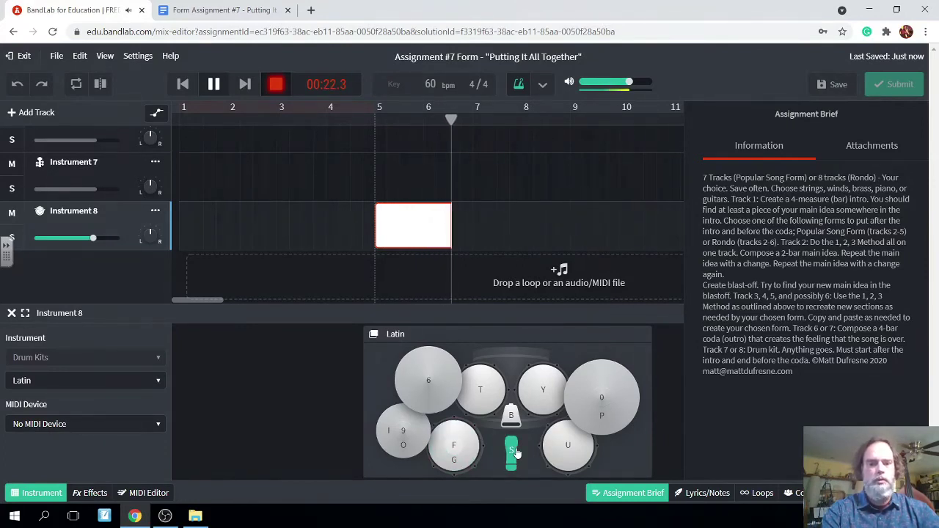
{"action": "key", "text": "f"}
{"action": "key", "text": "f"}
Step: Continue the Instrument 8 take with repeated 0/P cymbal hits through bar 7
{"action": "key", "text": "p"}
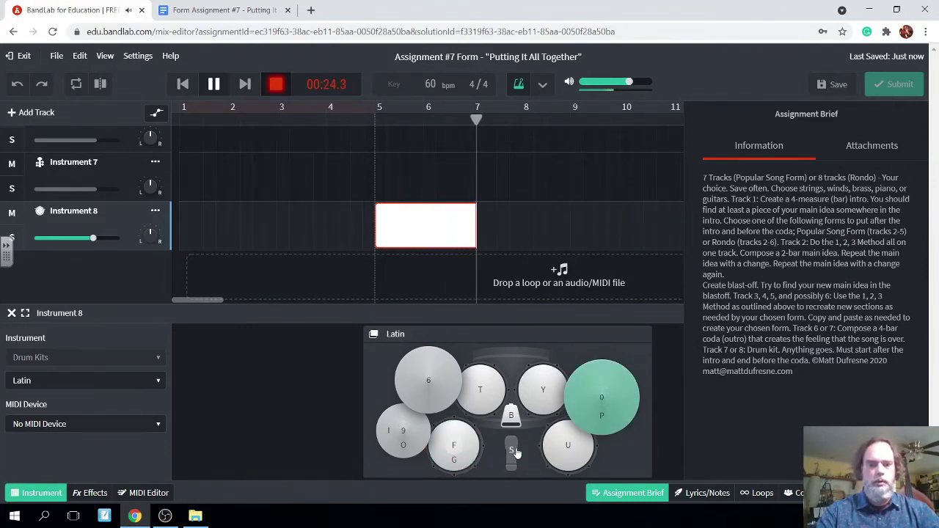
{"action": "key", "text": "p"}
{"action": "key", "text": "p"}
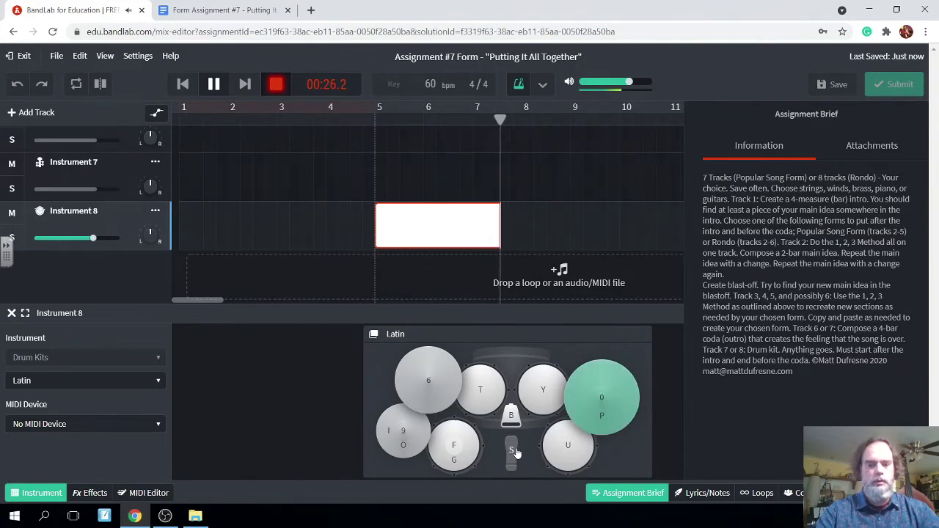
{"action": "key", "text": "p"}
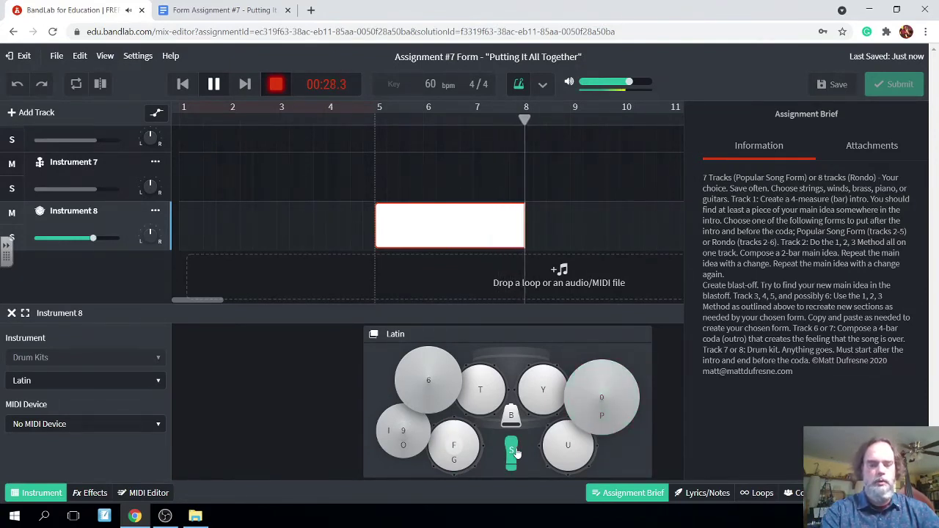
Step: Play the F/G drum and S pedal in the take from bar 8 into bar 9
{"action": "key", "text": "f"}
{"action": "key", "text": "s"}
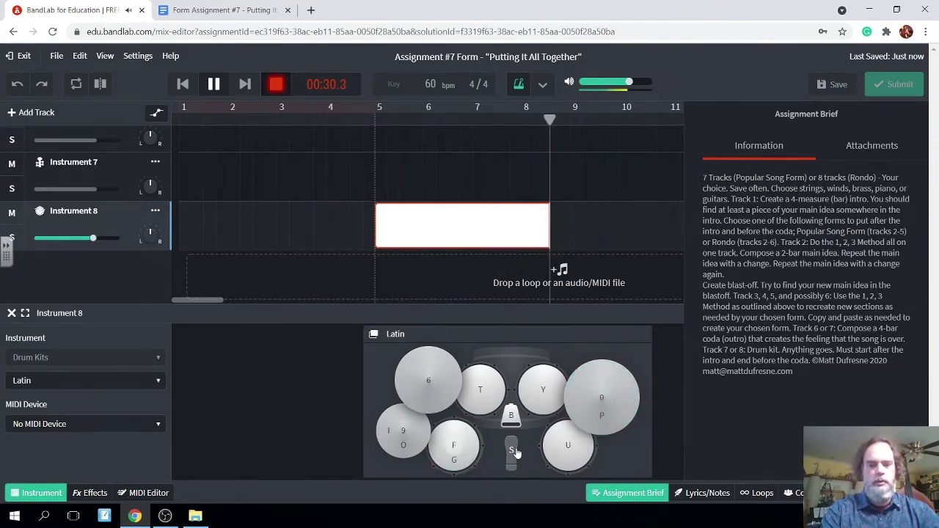
{"action": "key", "text": "f"}
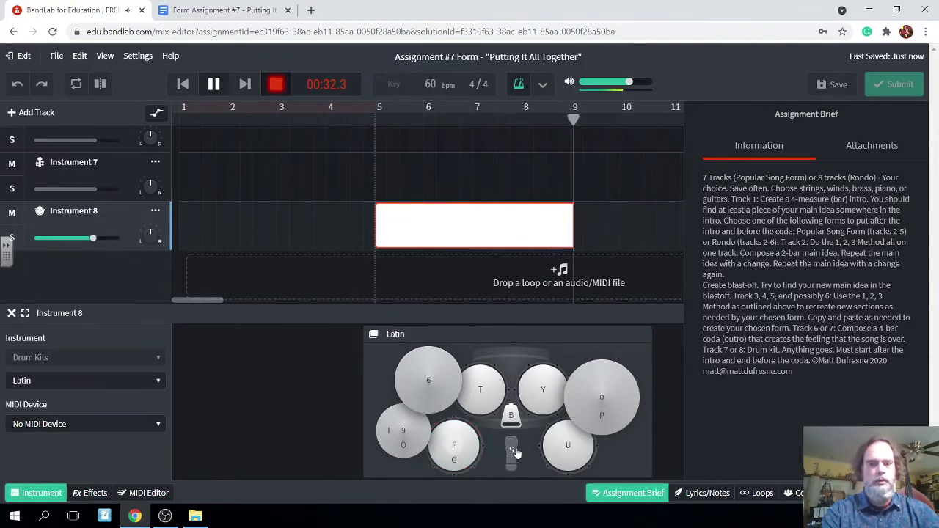
{"action": "key", "text": "f"}
{"action": "key", "text": "s"}
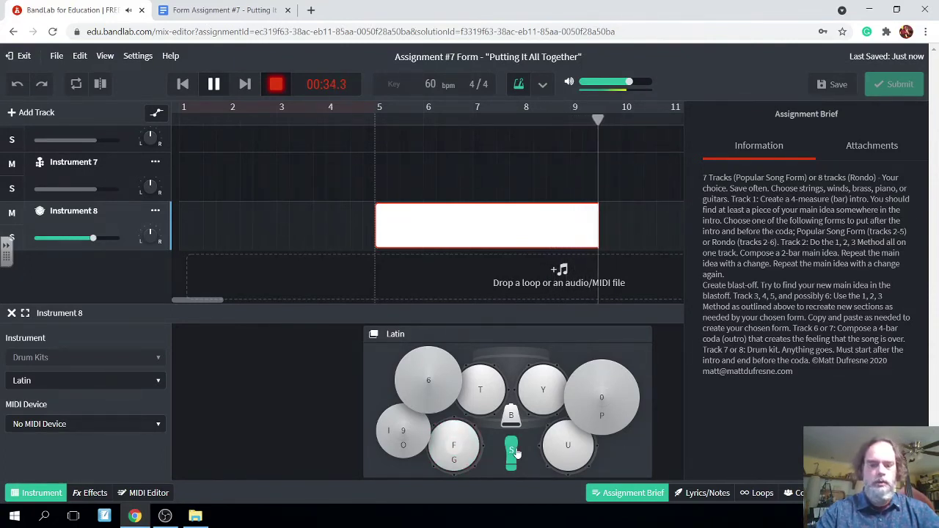
Step: Alternate the 0/P cymbal and S pedal in the take from bar 9 to bar 11, ending with the F/G drum
{"action": "key", "text": "p"}
{"action": "key", "text": "s"}
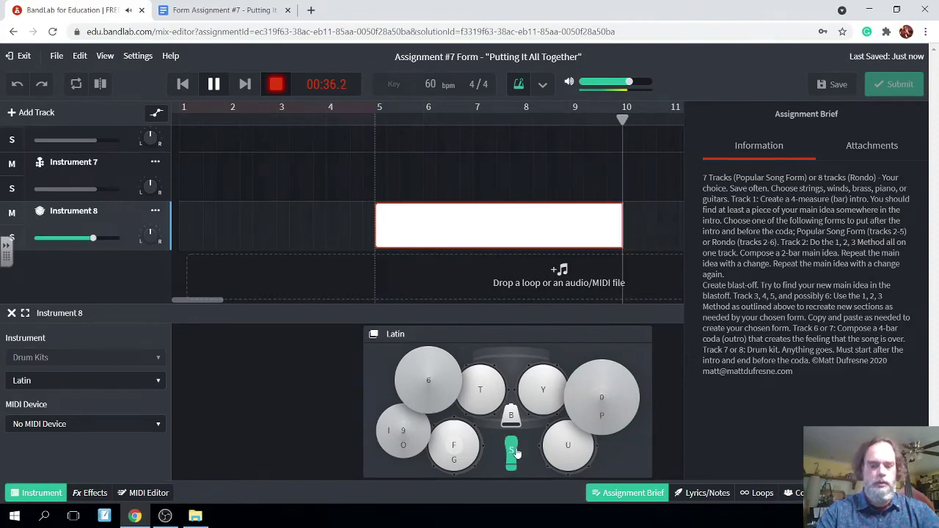
{"action": "key", "text": "p"}
{"action": "key", "text": "p"}
{"action": "key", "text": "s"}
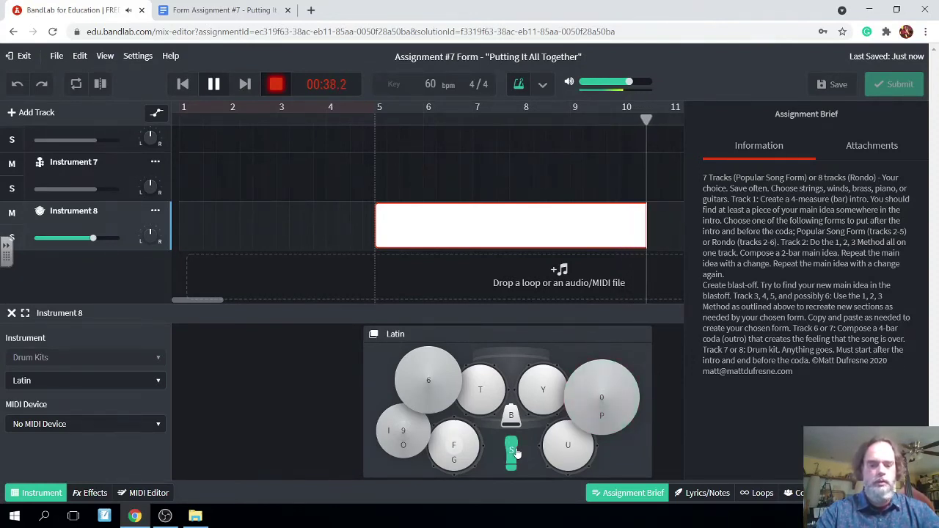
{"action": "key", "text": "p"}
{"action": "key", "text": "p"}
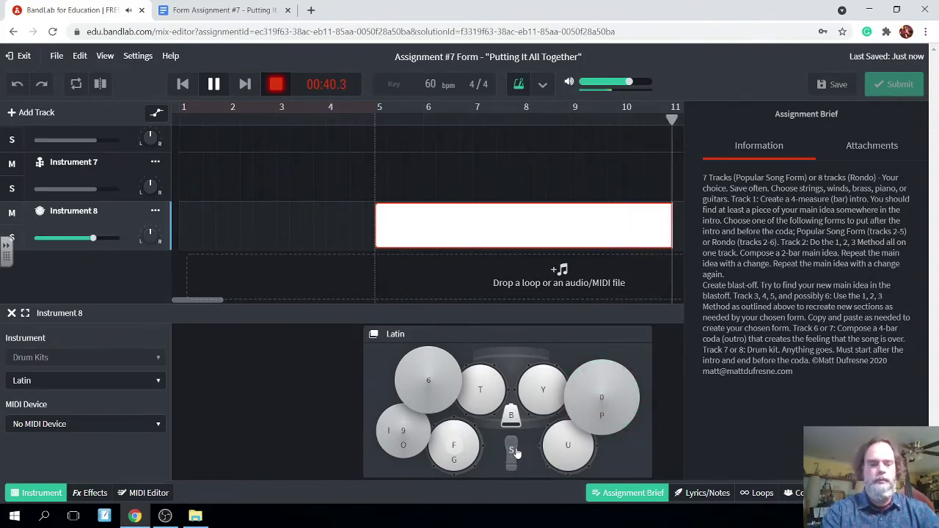
{"action": "key", "text": "s"}
{"action": "key", "text": "f"}
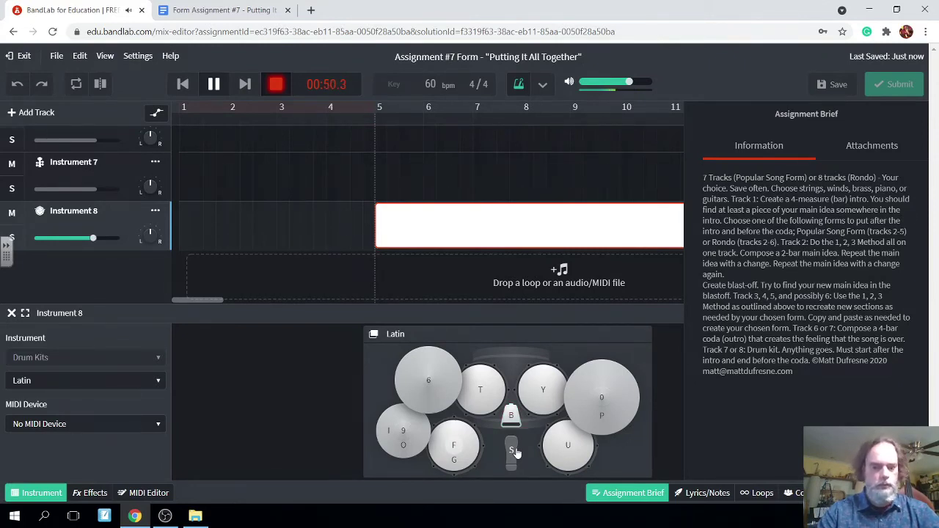
Step: Record a run of repeated 0/P cymbal hits from about 00:50 to 01:00, leading up to bar 16
{"action": "key", "text": "p"}
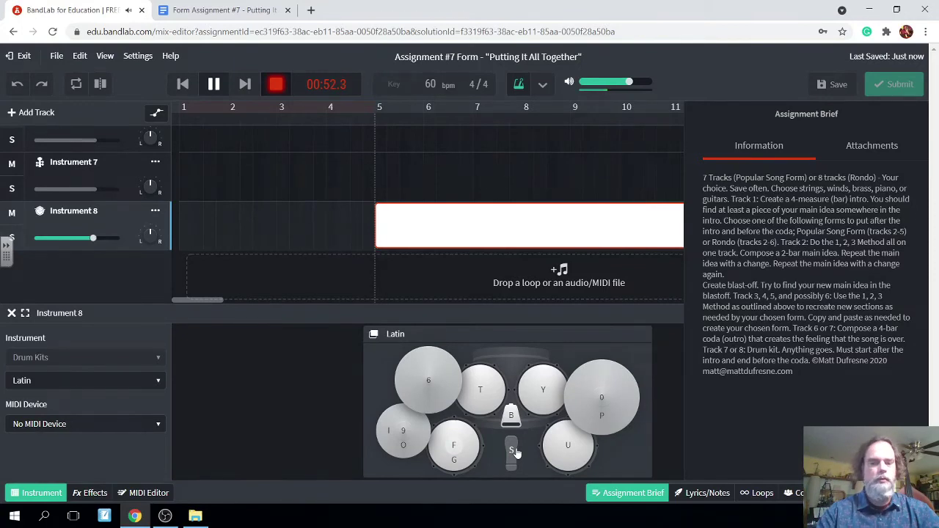
{"action": "key", "text": "p"}
{"action": "key", "text": "p"}
{"action": "key", "text": "p"}
{"action": "key", "text": "p"}
{"action": "key", "text": "p"}
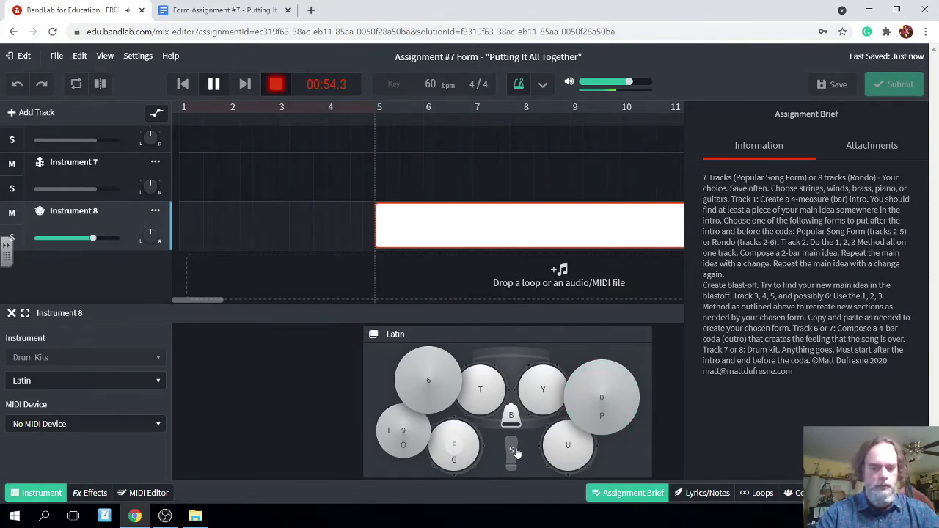
{"action": "key", "text": "p"}
{"action": "key", "text": "p"}
{"action": "key", "text": "p"}
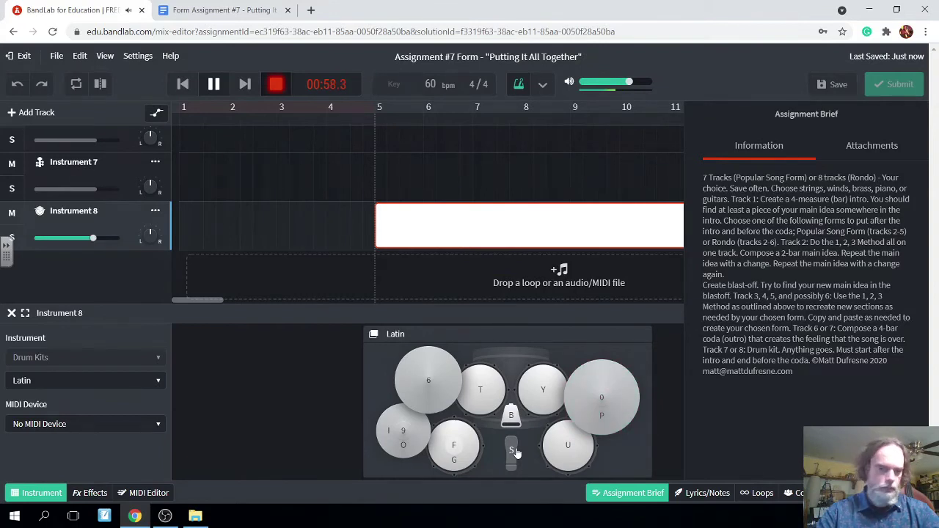
{"action": "key", "text": "p"}
{"action": "key", "text": "p"}
{"action": "key", "text": "p"}
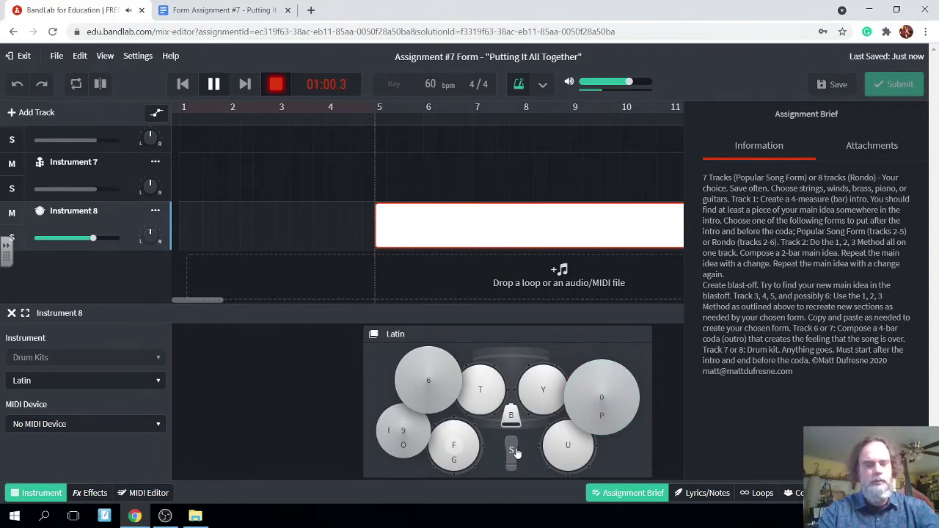
Step: Record a tom pattern on the T and Y drums with one U drum hit across bars 16 and 17
{"action": "key", "text": "t"}
{"action": "key", "text": "y"}
{"action": "key", "text": "u"}
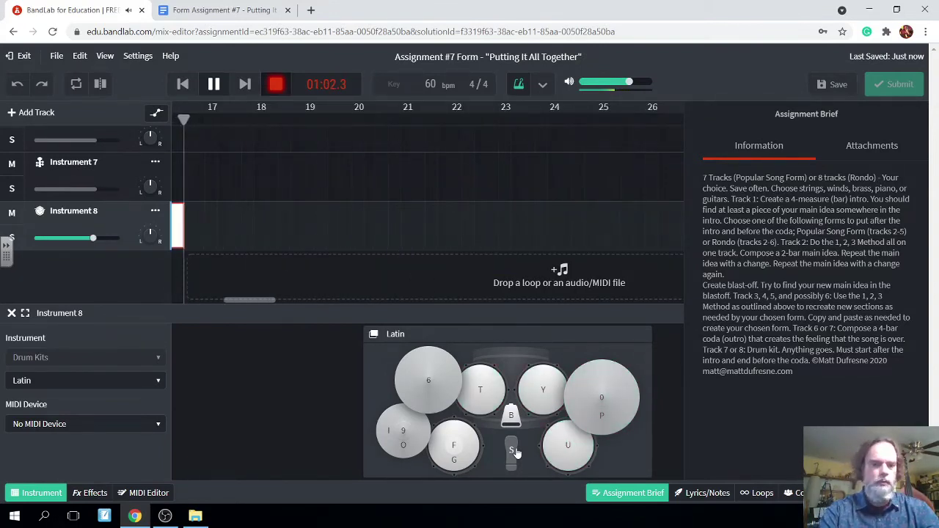
{"action": "key", "text": "t"}
{"action": "key", "text": "y"}
{"action": "key", "text": "y"}
{"action": "key", "text": "t"}
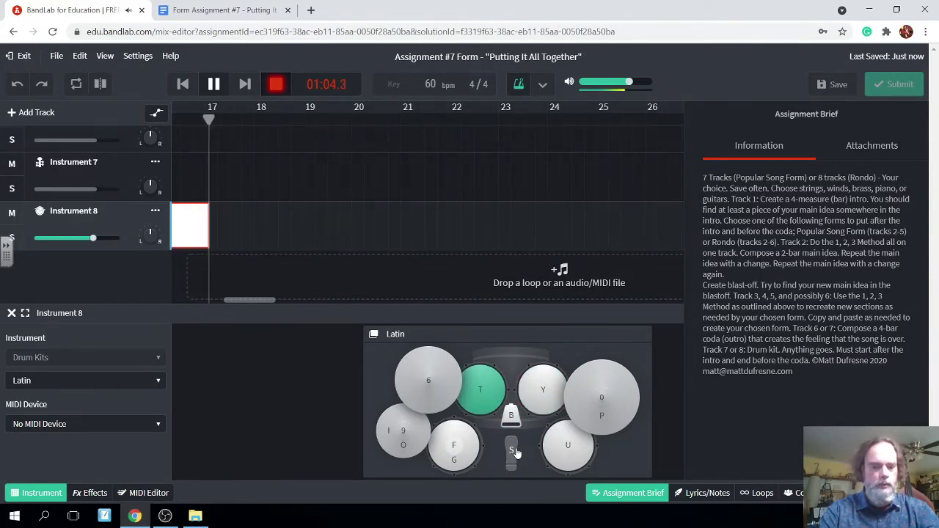
{"action": "key", "text": "y"}
{"action": "key", "text": "t"}
{"action": "key", "text": "y"}
{"action": "key", "text": "t"}
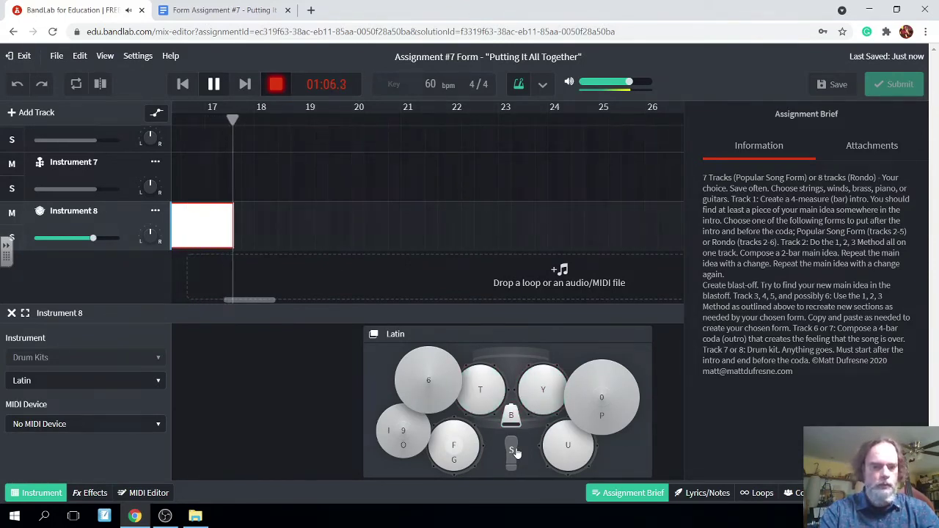
{"action": "key", "text": "y"}
{"action": "key", "text": "y"}
Step: Add the B cowbell to the T and Y drum pattern, playing it from the end of bar 17 into bar 20
{"action": "key", "text": "b"}
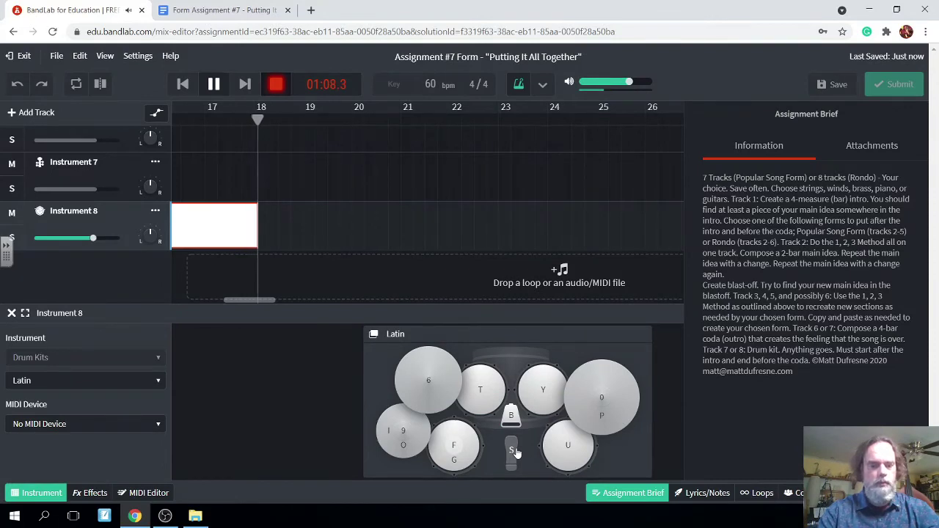
{"action": "key", "text": "t"}
{"action": "key", "text": "y"}
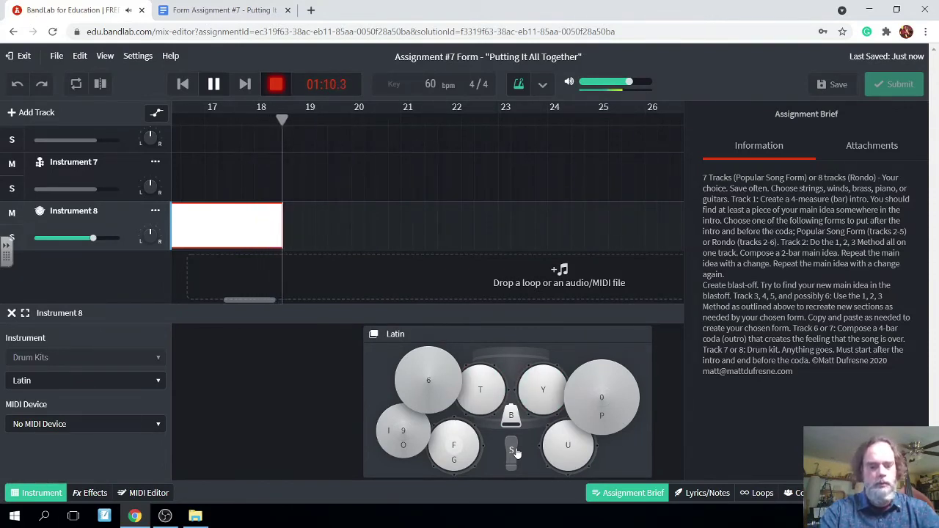
{"action": "key", "text": "b"}
{"action": "key", "text": "t"}
{"action": "key", "text": "y"}
{"action": "key", "text": "b"}
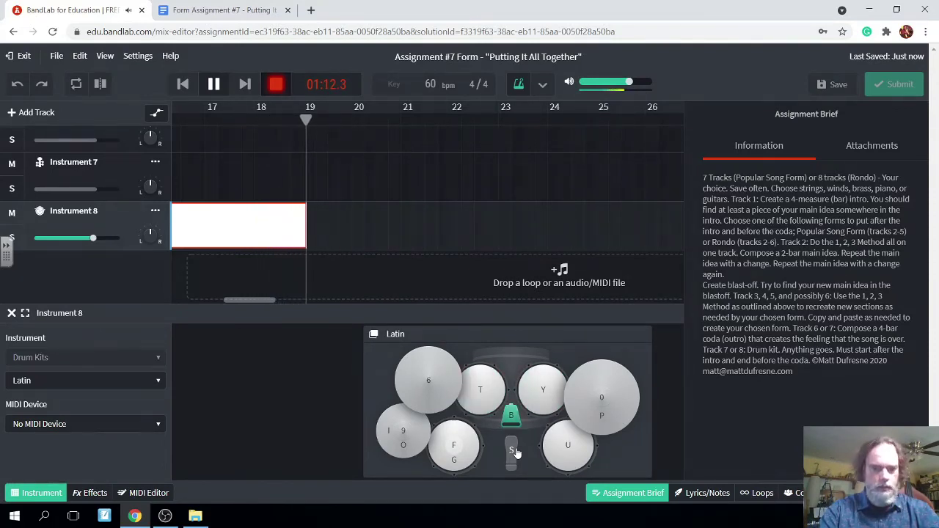
{"action": "key", "text": "y"}
{"action": "key", "text": "y"}
{"action": "key", "text": "b"}
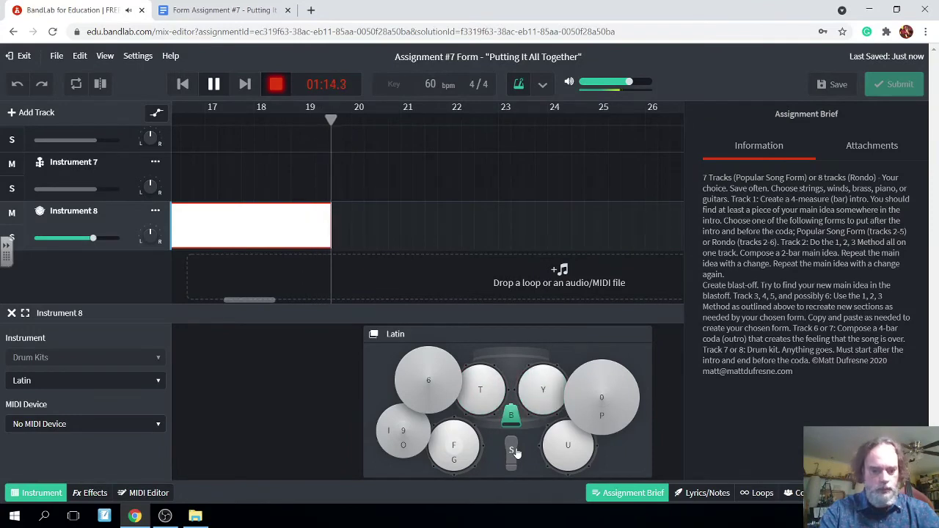
{"action": "key", "text": "t"}
{"action": "key", "text": "y"}
{"action": "key", "text": "y"}
{"action": "key", "text": "b"}
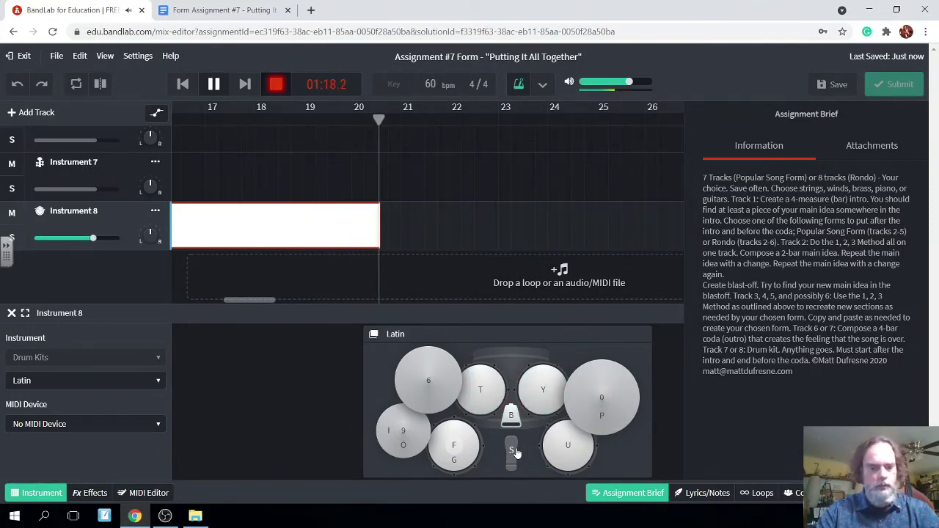
Step: Record the 6 and 0/P cymbals together in repeated hits from the middle of bar 20 into bar 23
{"action": "key", "text": "6"}
{"action": "key", "text": "0"}
{"action": "key", "text": "6"}
{"action": "key", "text": "0"}
{"action": "key", "text": "6"}
{"action": "key", "text": "0"}
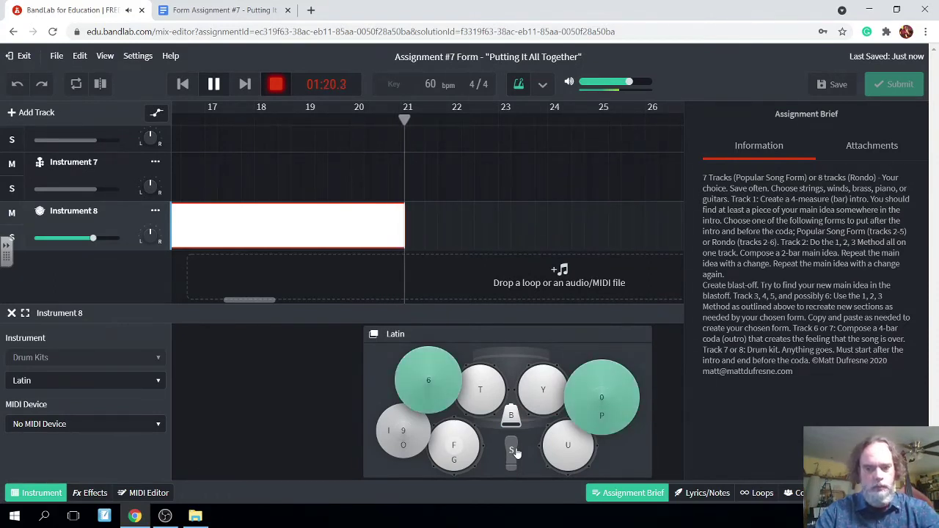
{"action": "key", "text": "6"}
{"action": "key", "text": "0"}
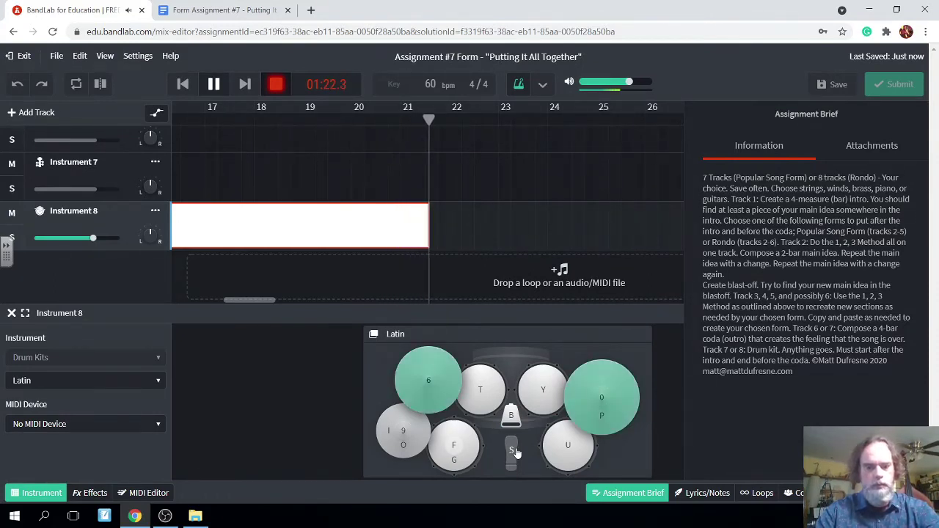
{"action": "key", "text": "6"}
{"action": "key", "text": "0"}
{"action": "key", "text": "6"}
{"action": "key", "text": "0"}
{"action": "key", "text": "6"}
{"action": "key", "text": "0"}
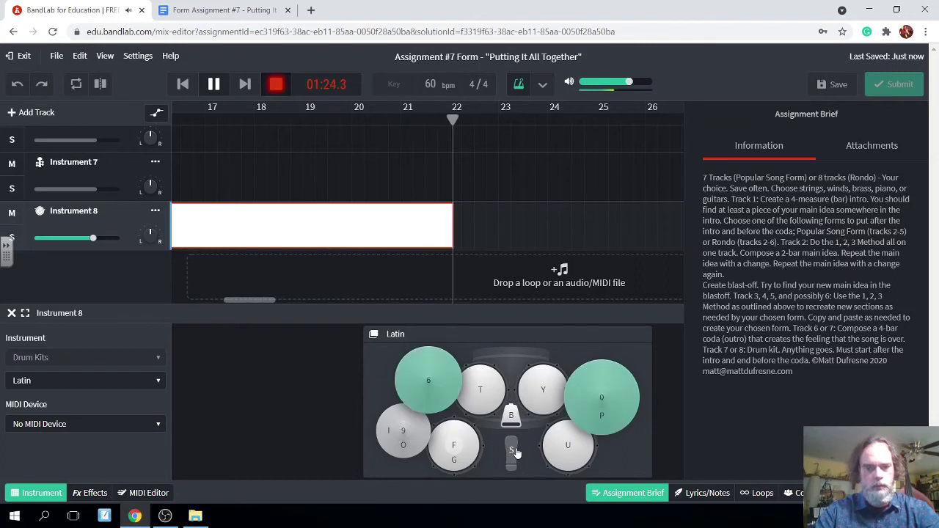
{"action": "key", "text": "6"}
{"action": "key", "text": "0"}
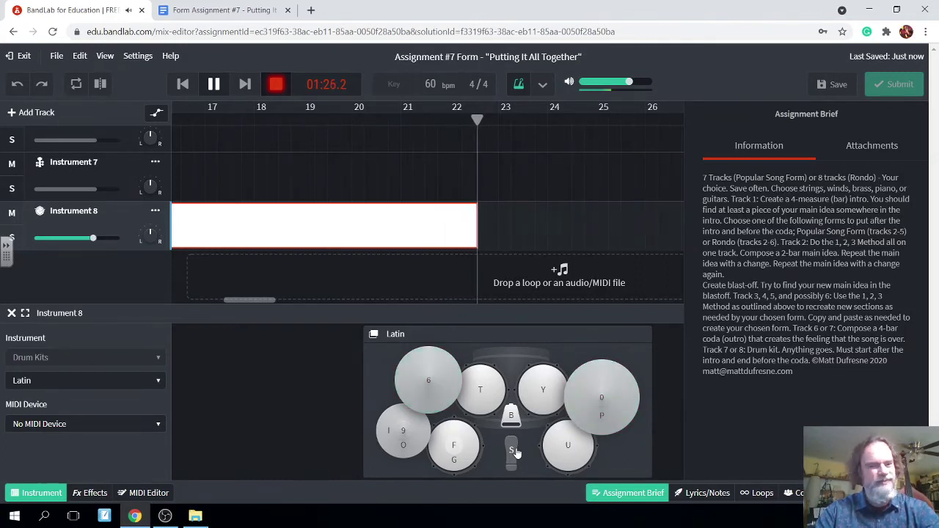
{"action": "key", "text": "0"}
{"action": "key", "text": "6"}
{"action": "key", "text": "0"}
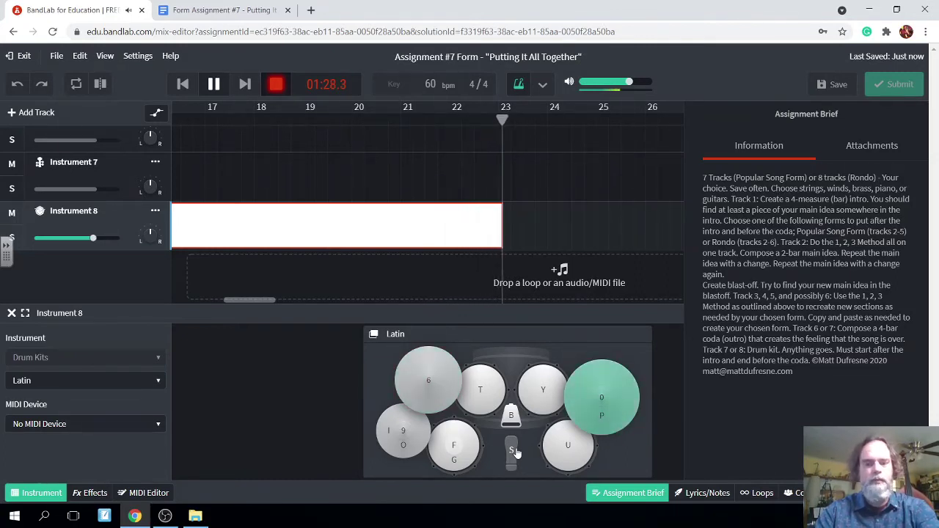
{"action": "key", "text": "0"}
{"action": "key", "text": "6"}
{"action": "key", "text": "0"}
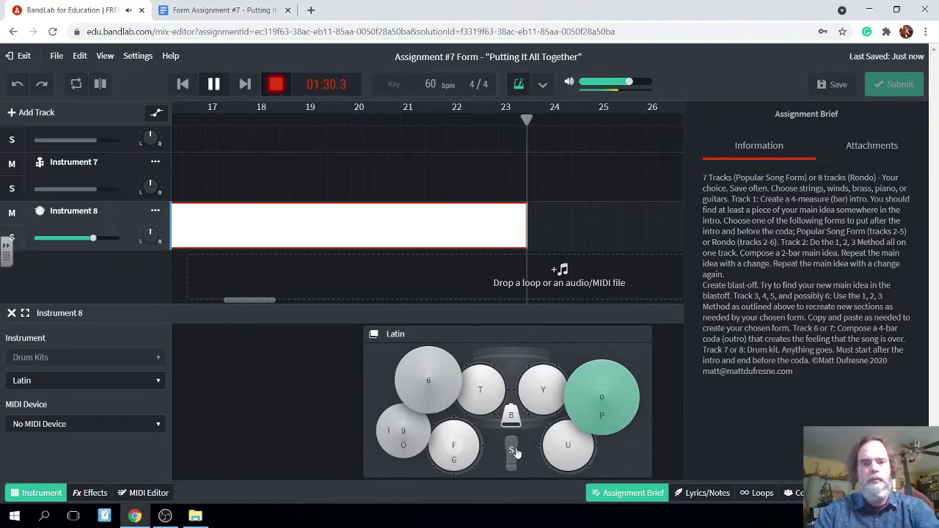
Step: Move the drum take to the S pedal and F/G drum, ending on repeated F/G hits from late bar 23 up to bar 26
{"action": "key", "text": "s"}
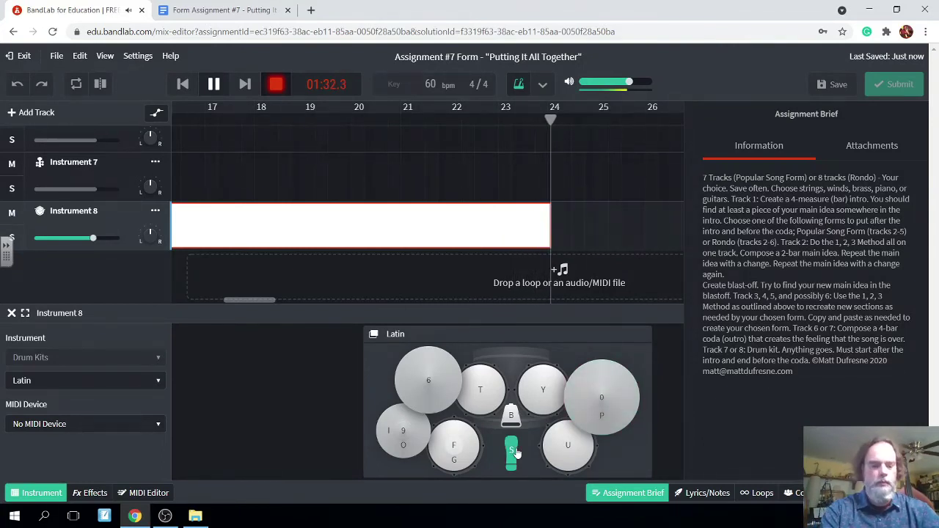
{"action": "key", "text": "s"}
{"action": "key", "text": "f"}
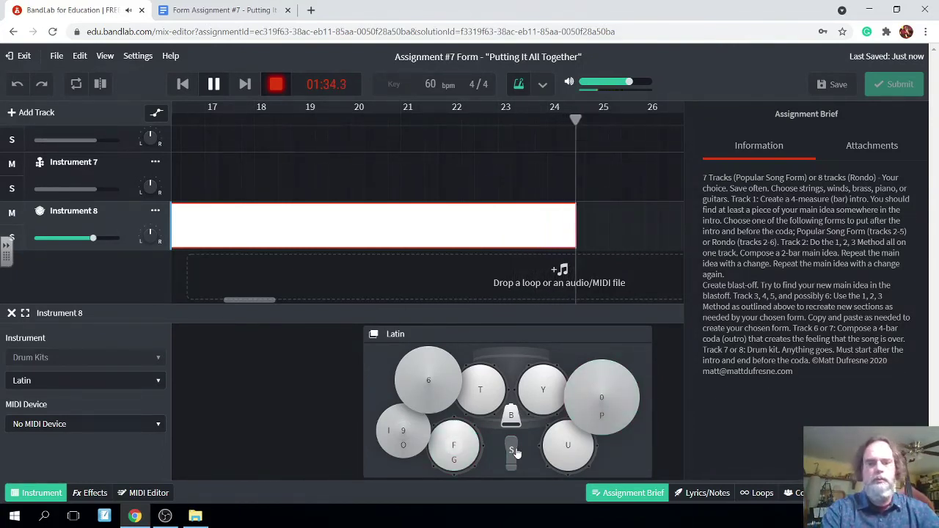
{"action": "key", "text": "s"}
{"action": "key", "text": "f"}
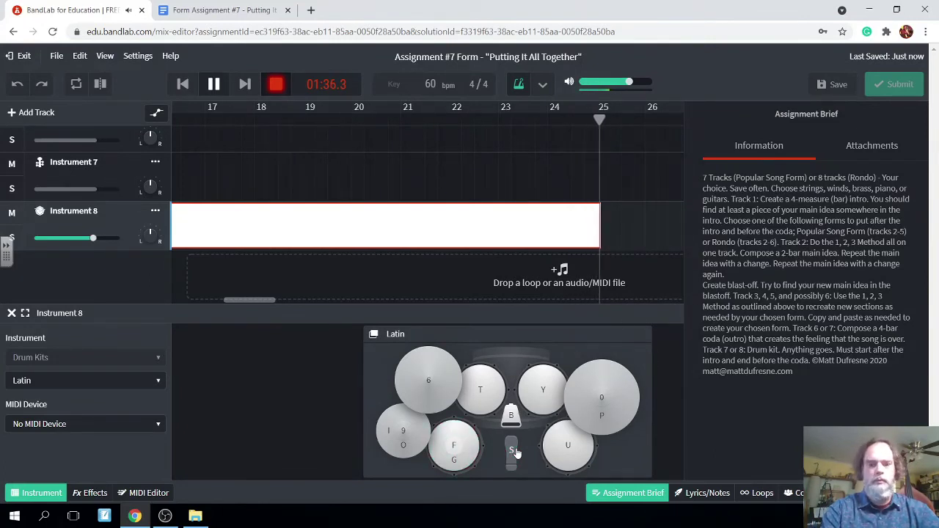
{"action": "key", "text": "f"}
{"action": "key", "text": "f"}
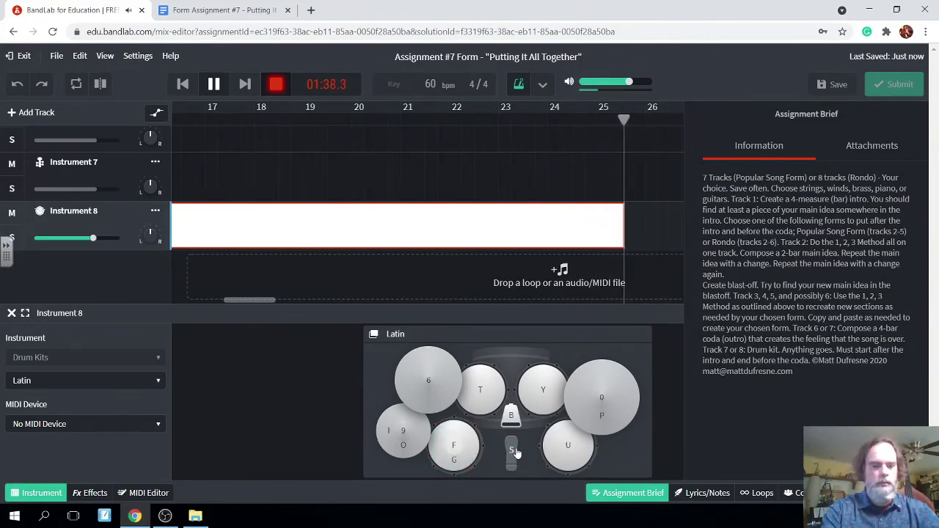
{"action": "key", "text": "f"}
{"action": "key", "text": "f"}
{"action": "key", "text": "f"}
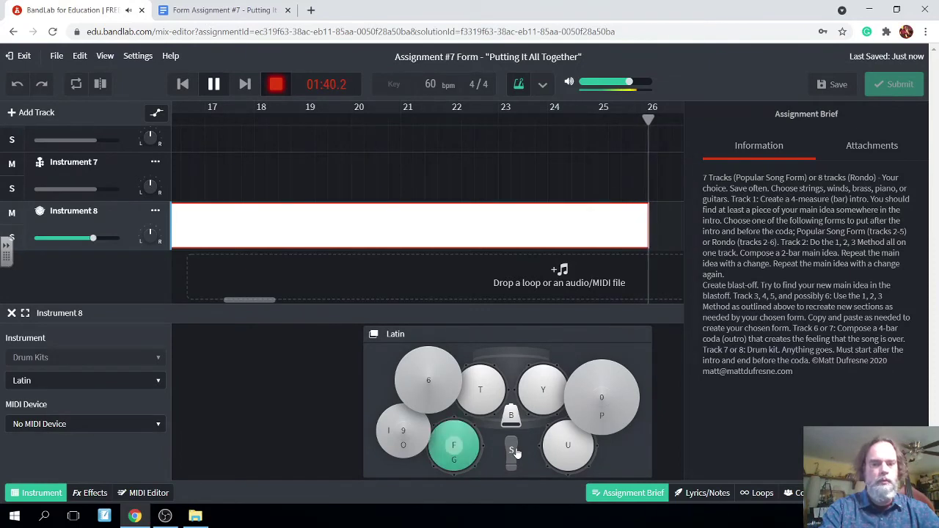
Step: Alternate the B cowbell and F/G drum in the take from bar 26 into bar 27
{"action": "key", "text": "b"}
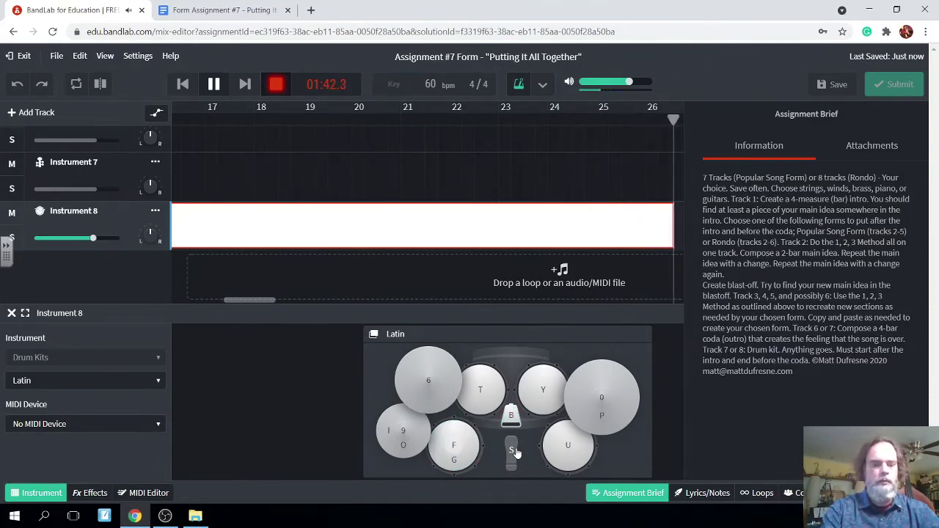
{"action": "key", "text": "f"}
{"action": "key", "text": "b"}
{"action": "key", "text": "f"}
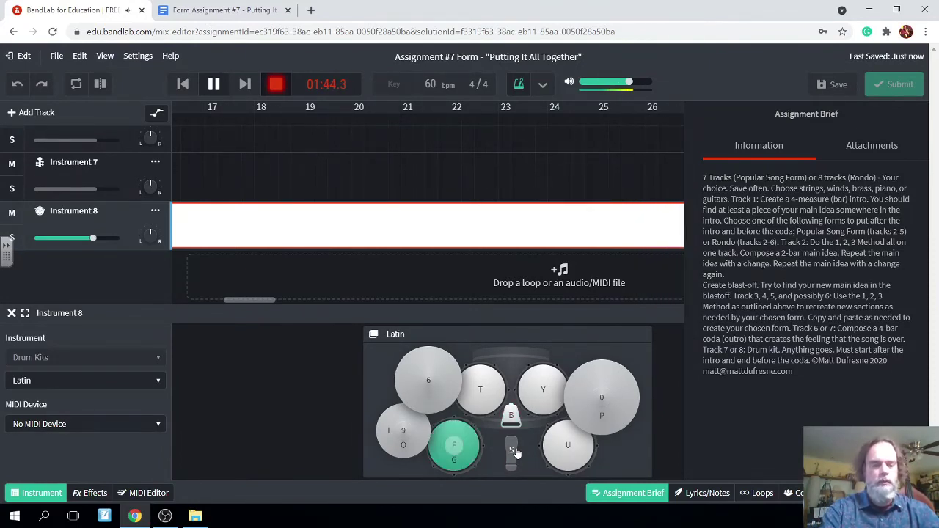
{"action": "key", "text": "b"}
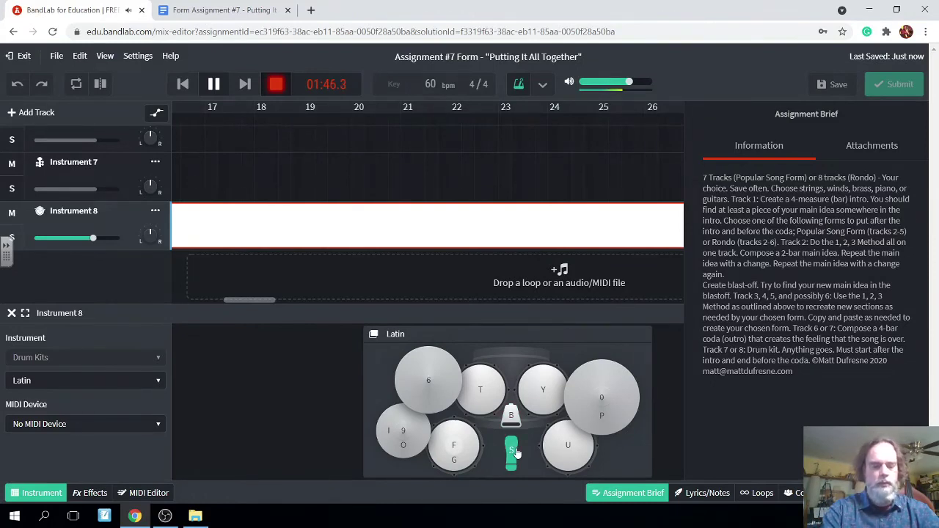
Step: Record an F/G drum pattern with S pedal hits through bars 27 and 28, closing it with a B cowbell hit
{"action": "key", "text": "f"}
{"action": "key", "text": "f"}
{"action": "key", "text": "s"}
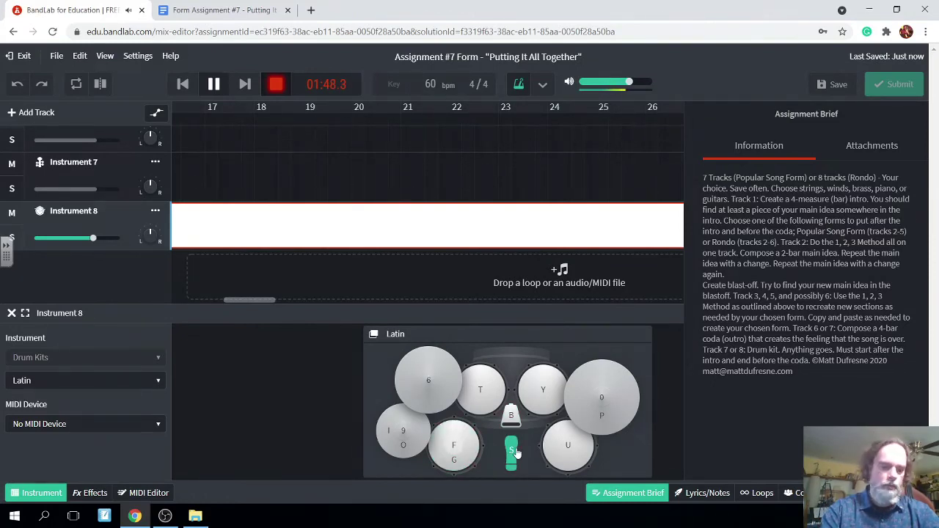
{"action": "key", "text": "f"}
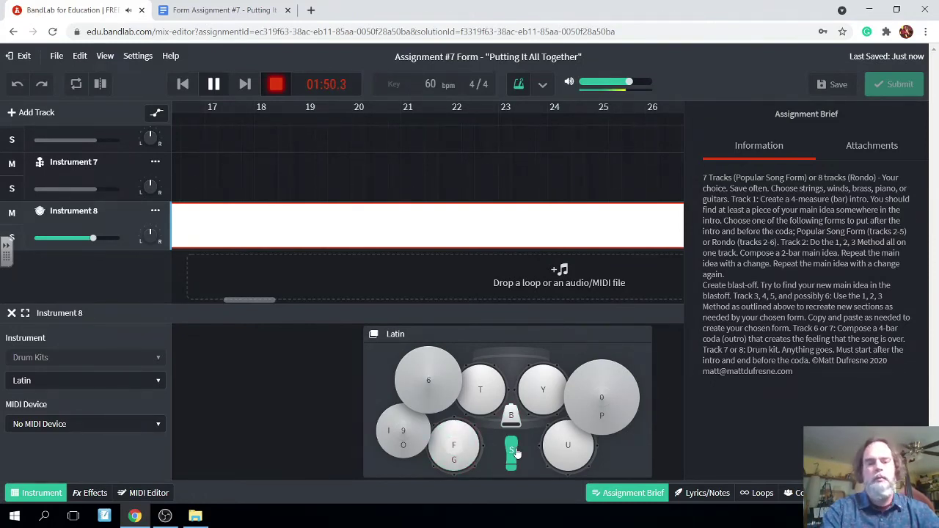
{"action": "key", "text": "f"}
{"action": "key", "text": "f"}
{"action": "key", "text": "s"}
{"action": "key", "text": "b"}
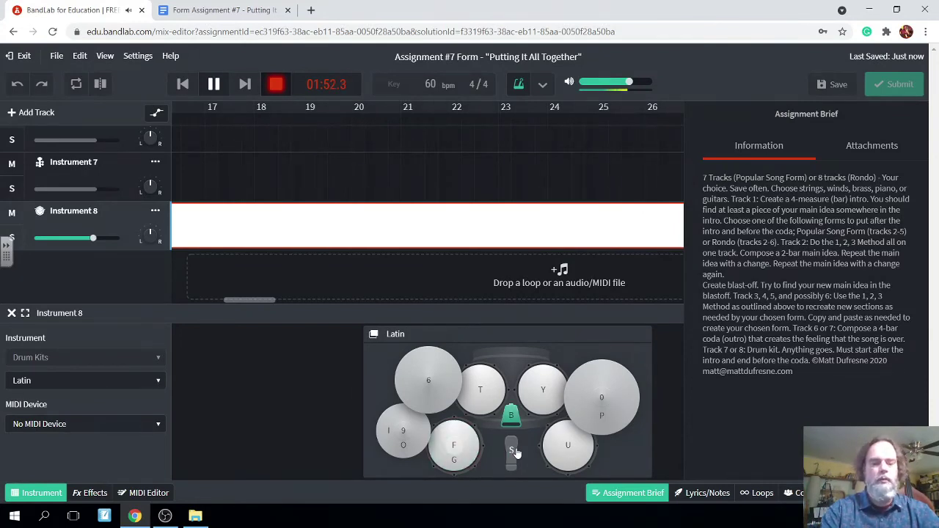
Step: Record 0/P cymbal hits with the S pedal and one F/G drum hit from bar 29 up to bar 32
{"action": "key", "text": "p"}
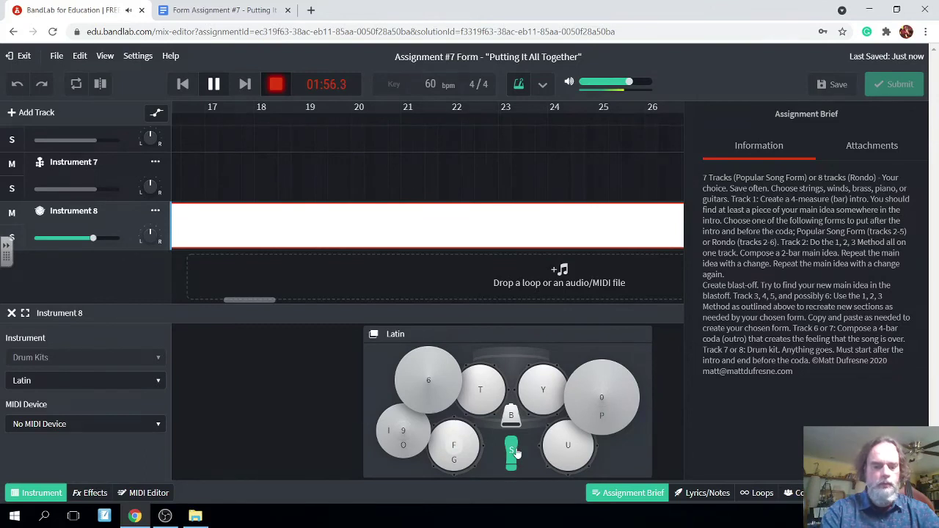
{"action": "key", "text": "p"}
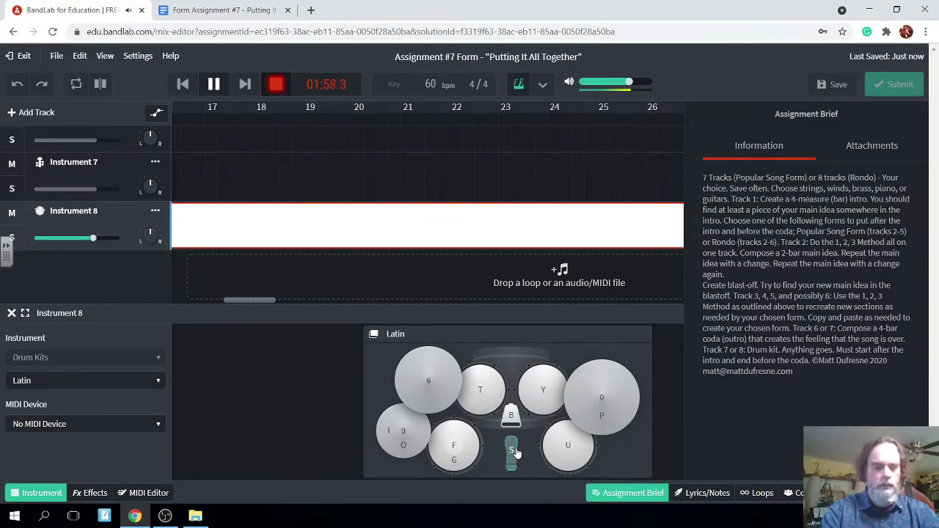
{"action": "key", "text": "f"}
{"action": "key", "text": "p"}
{"action": "key", "text": "p"}
{"action": "key", "text": "p"}
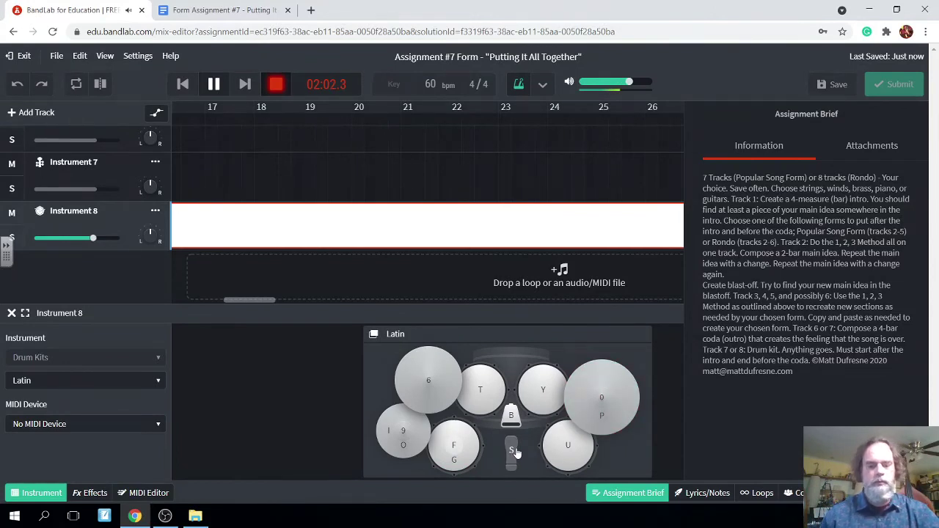
{"action": "key", "text": "p"}
{"action": "key", "text": "p"}
{"action": "key", "text": "p"}
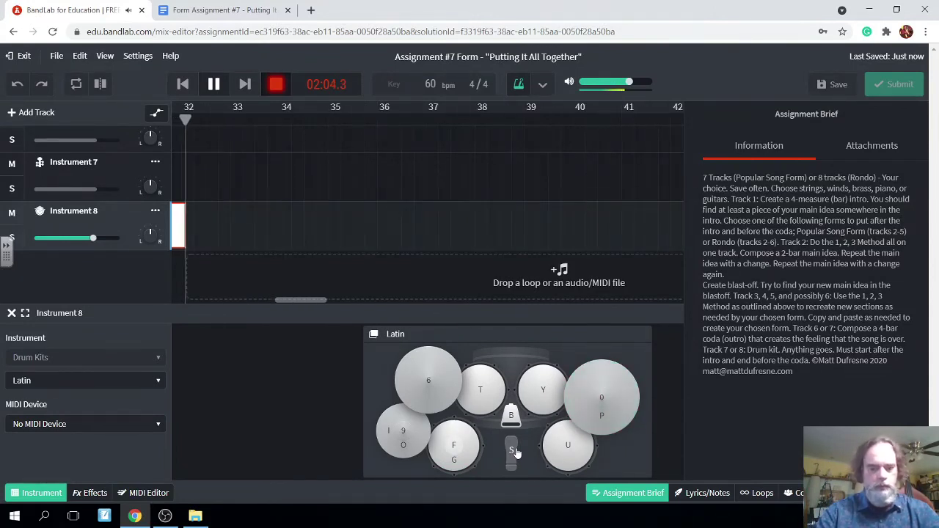
Step: Combine the T and Y drums with paired 0/P cymbal hits through bar 32 to the start of bar 33
{"action": "key", "text": "t"}
{"action": "key", "text": "y"}
{"action": "key", "text": "y"}
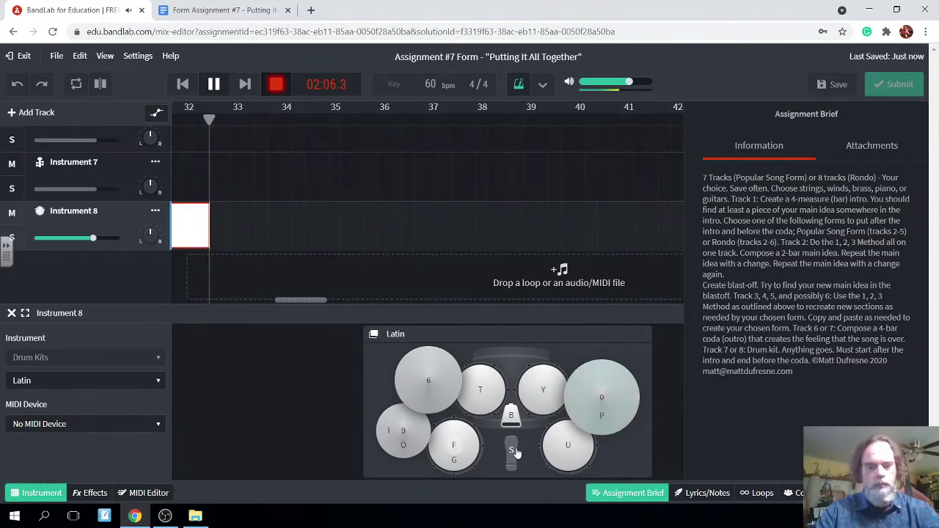
{"action": "key", "text": "p"}
{"action": "key", "text": "p"}
{"action": "key", "text": "t"}
{"action": "key", "text": "y"}
{"action": "key", "text": "p"}
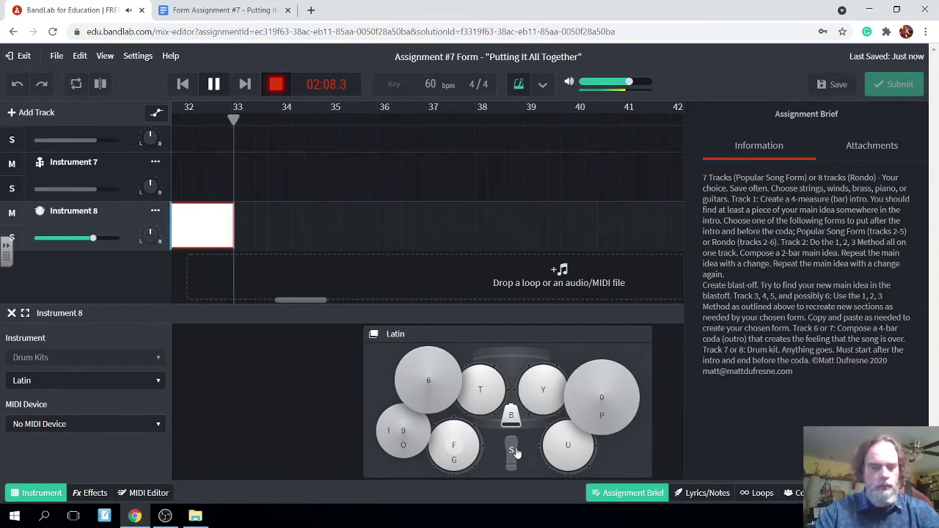
{"action": "key", "text": "p"}
Step: Continue the take on only the T and Y drums from bar 33 to the end of bar 35
{"action": "key", "text": "y"}
{"action": "key", "text": "t"}
{"action": "key", "text": "y"}
{"action": "key", "text": "t"}
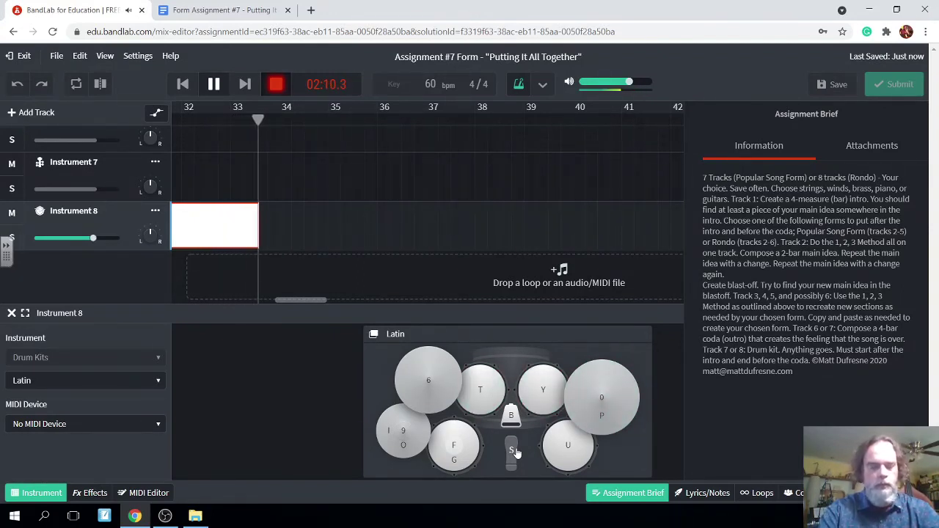
{"action": "key", "text": "t"}
{"action": "key", "text": "y"}
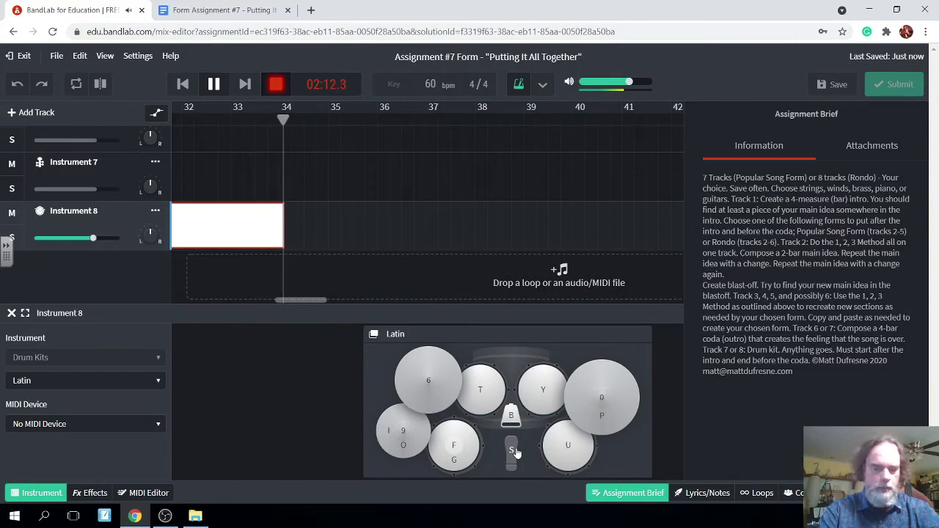
{"action": "key", "text": "t"}
{"action": "key", "text": "y"}
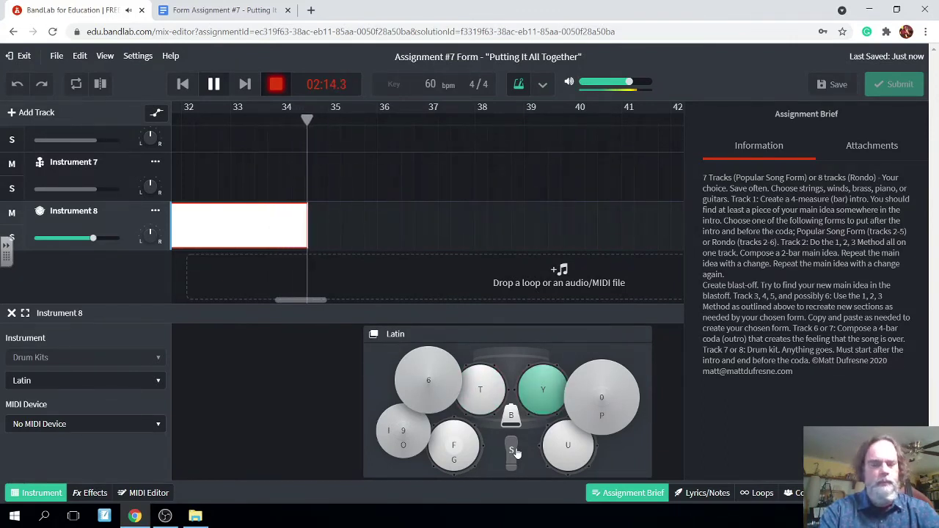
{"action": "key", "text": "y"}
{"action": "key", "text": "y"}
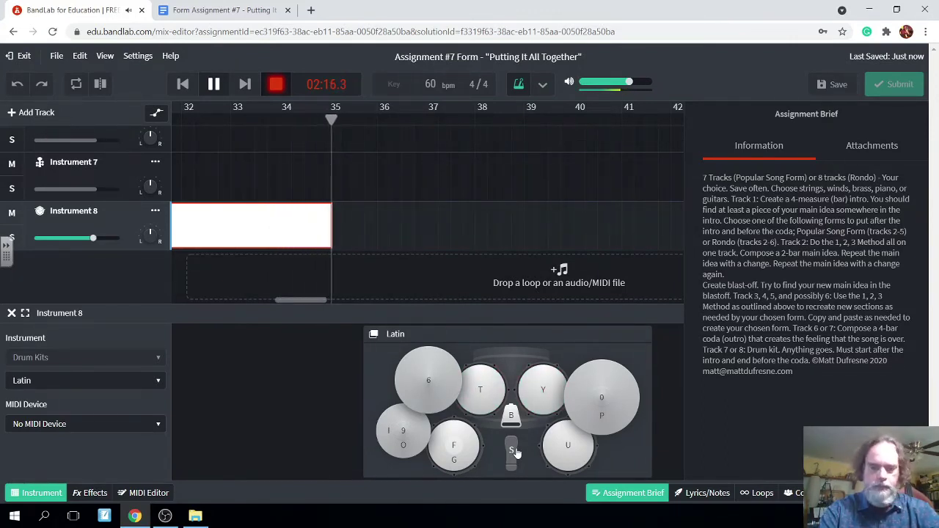
{"action": "key", "text": "t"}
{"action": "key", "text": "y"}
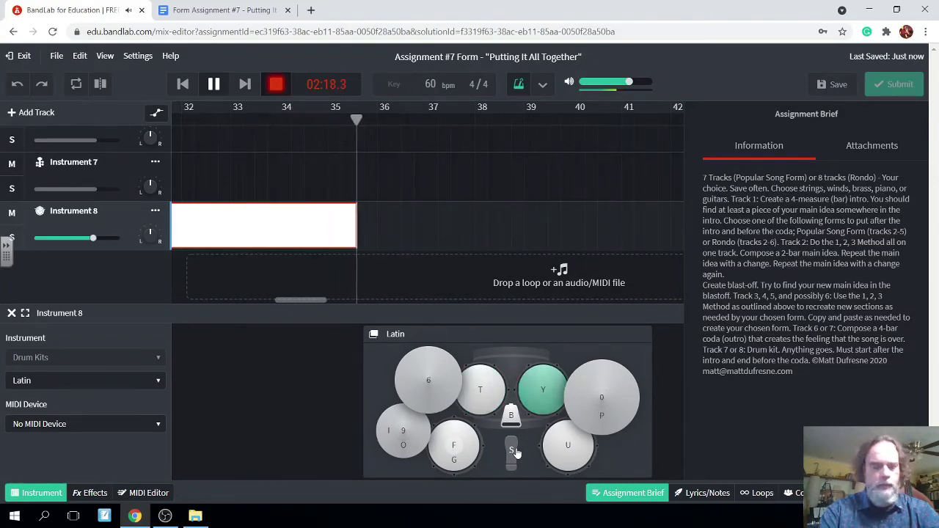
{"action": "key", "text": "y"}
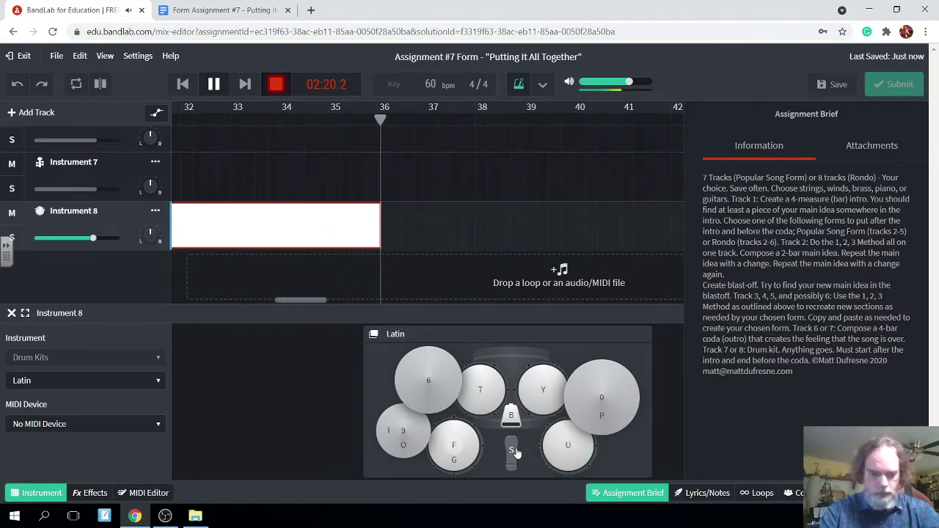
Step: Add the U drum to the pattern, playing T, Y and U in descending runs from bar 36 into bar 37
{"action": "key", "text": "t"}
{"action": "key", "text": "t"}
{"action": "key", "text": "y"}
{"action": "key", "text": "u"}
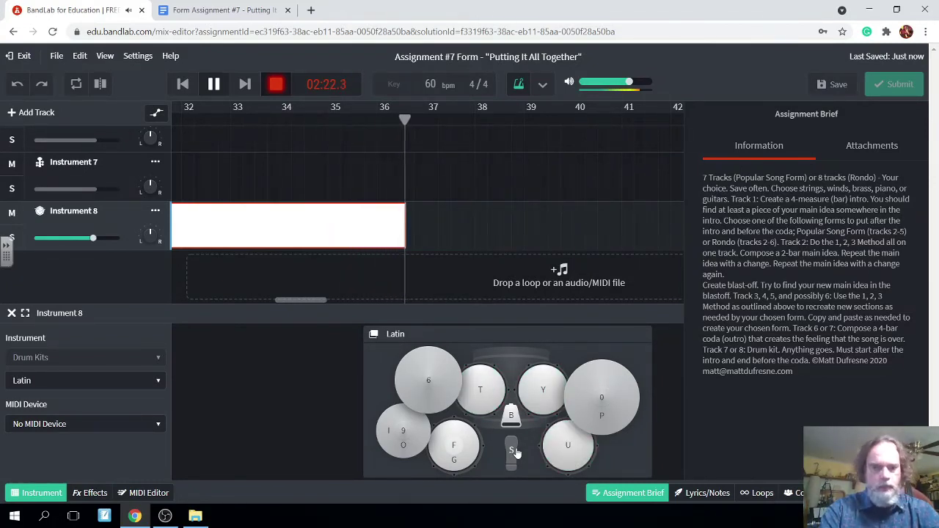
{"action": "key", "text": "t"}
{"action": "key", "text": "y"}
{"action": "key", "text": "y"}
{"action": "key", "text": "u"}
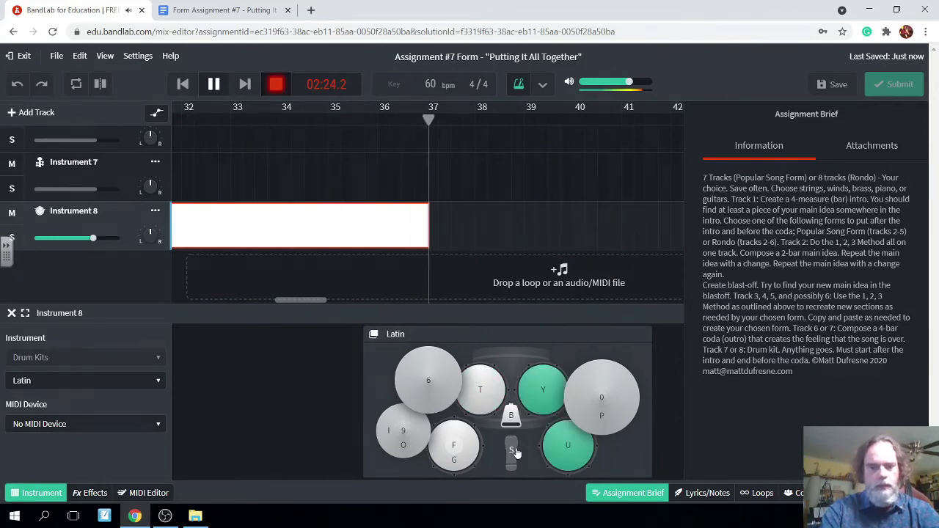
{"action": "key", "text": "t"}
{"action": "key", "text": "y"}
{"action": "key", "text": "u"}
{"action": "key", "text": "t"}
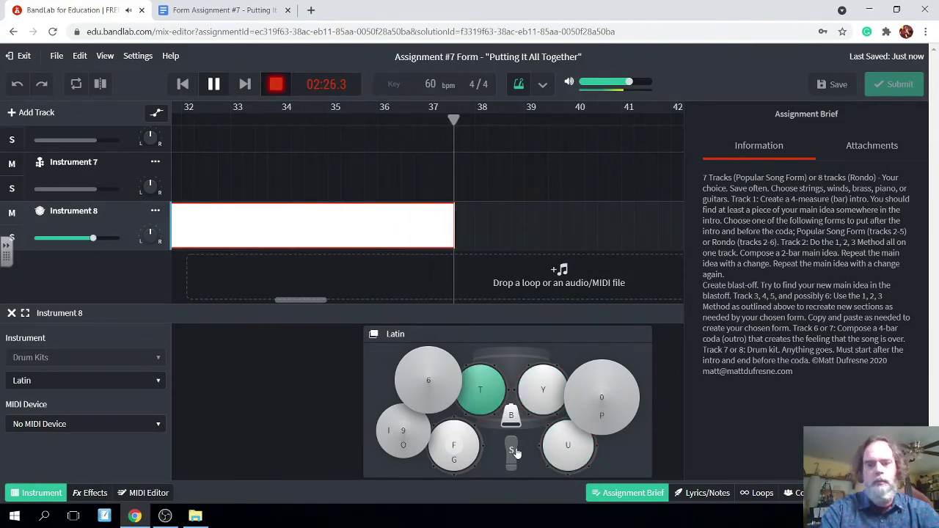
Step: Alternate the Y and U drums rapidly from the middle of bar 37 into bar 38
{"action": "key", "text": "y"}
{"action": "key", "text": "u"}
{"action": "key", "text": "y"}
{"action": "key", "text": "u"}
{"action": "key", "text": "y"}
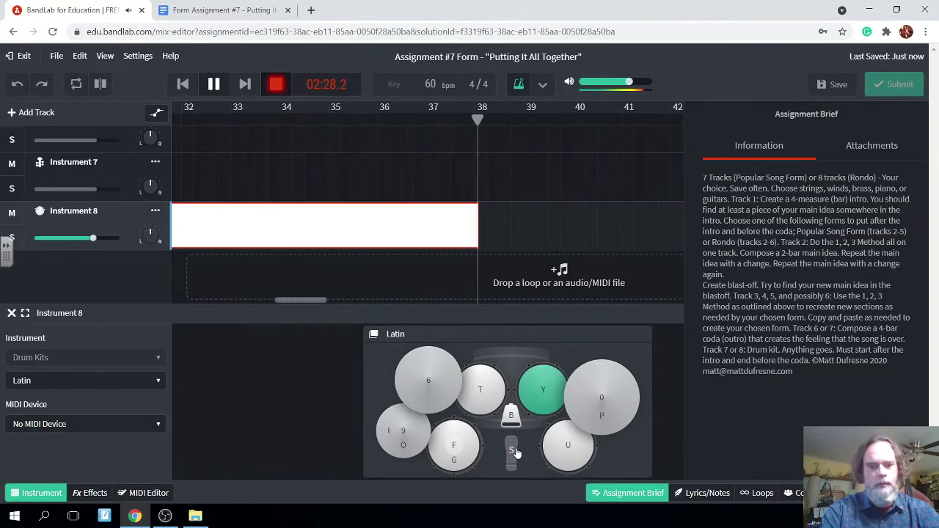
{"action": "key", "text": "u"}
{"action": "key", "text": "y"}
{"action": "key", "text": "u"}
Step: Record a mixed fill on the T, Y and U drums through bar 38, ending just before bar 39
{"action": "key", "text": "t"}
{"action": "key", "text": "y"}
{"action": "key", "text": "u"}
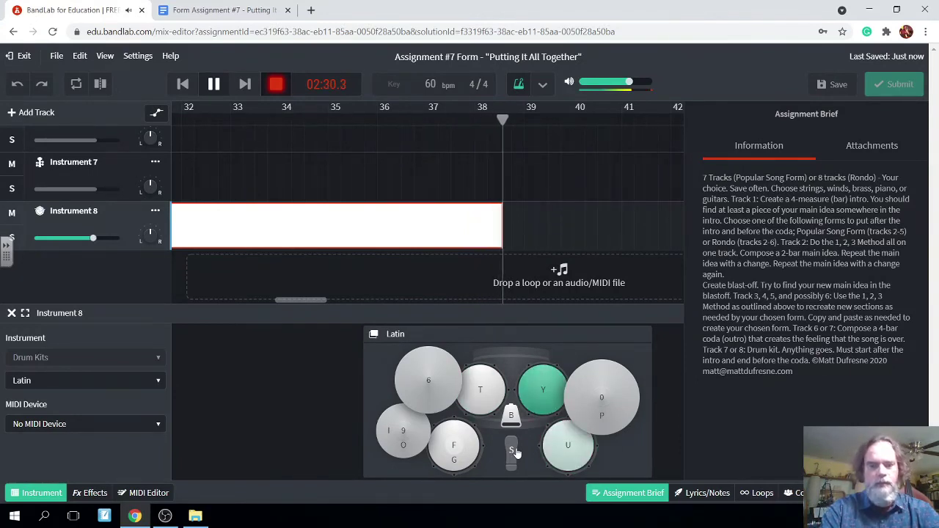
{"action": "key", "text": "t"}
{"action": "key", "text": "u"}
{"action": "key", "text": "y"}
{"action": "key", "text": "t"}
{"action": "key", "text": "t"}
{"action": "key", "text": "u"}
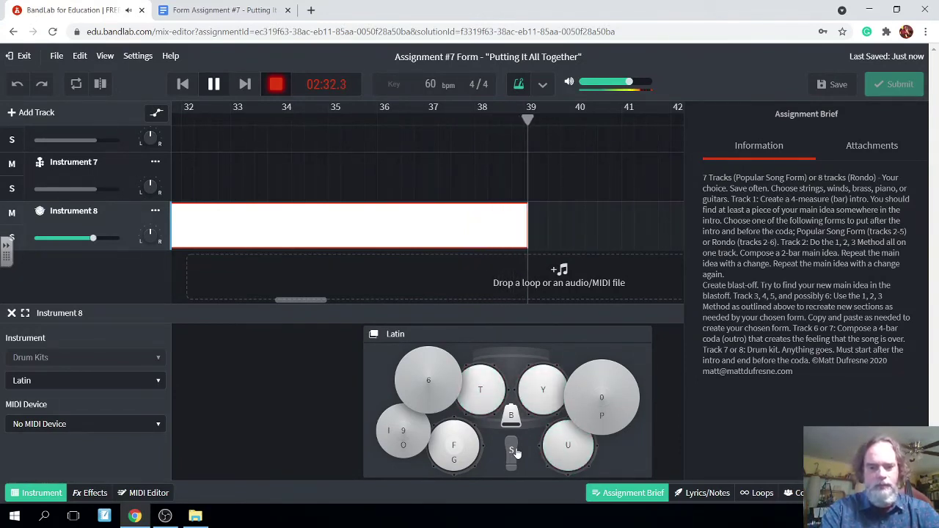
Step: Continue the Instrument 8 take with one Y hit and alternating T and U drums in the first half of bar 39
{"action": "key", "text": "y"}
{"action": "key", "text": "t"}
{"action": "key", "text": "u"}
{"action": "key", "text": "t"}
{"action": "key", "text": "u"}
{"action": "key", "text": "t"}
{"action": "key", "text": "u"}
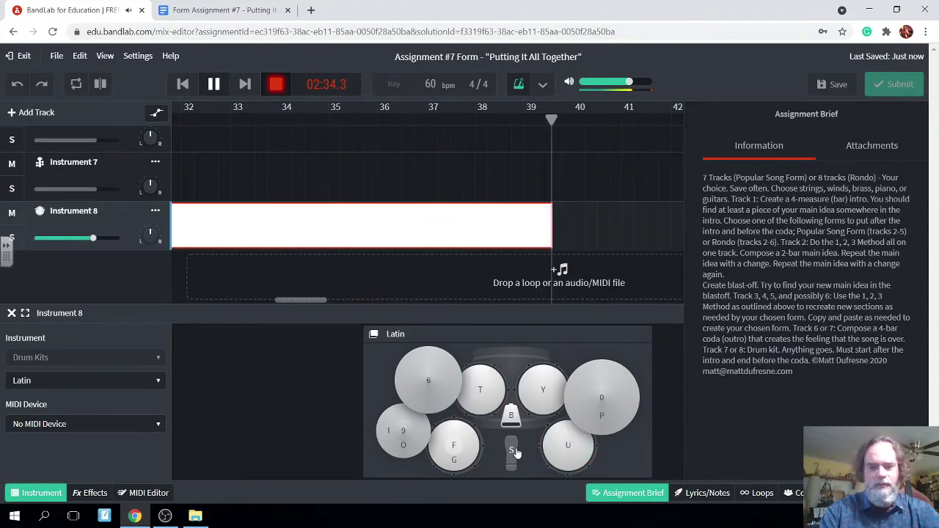
Step: Record repeated hits on the P cymbal alone from the middle of bar 39 to just before bar 42
{"action": "key", "text": "p"}
{"action": "key", "text": "p"}
{"action": "key", "text": "p"}
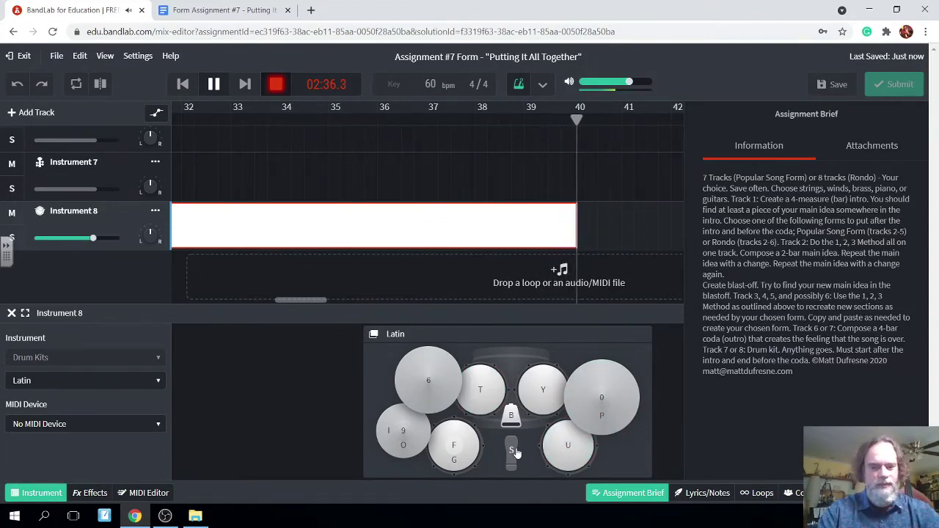
{"action": "key", "text": "p"}
{"action": "key", "text": "p"}
{"action": "key", "text": "p"}
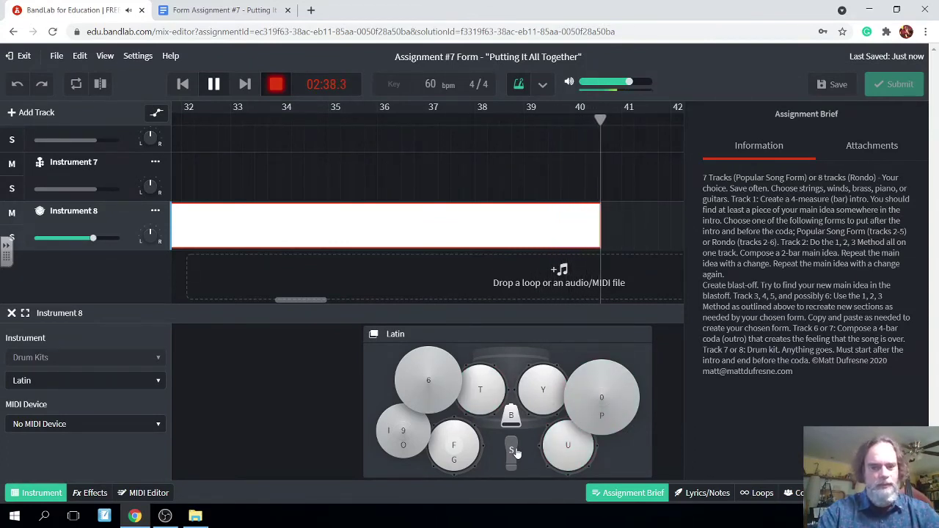
{"action": "key", "text": "p"}
{"action": "key", "text": "p"}
{"action": "key", "text": "p"}
{"action": "key", "text": "p"}
{"action": "key", "text": "p"}
{"action": "key", "text": "p"}
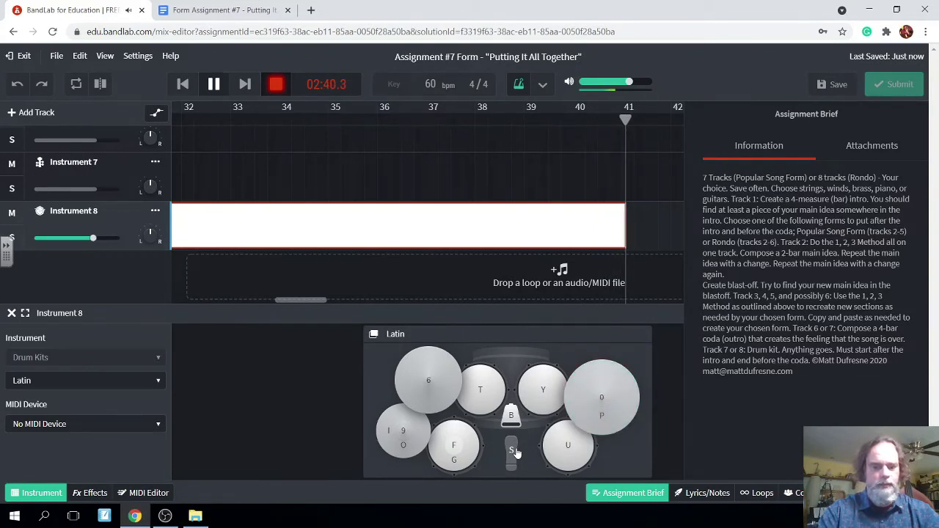
{"action": "key", "text": "p"}
{"action": "key", "text": "p"}
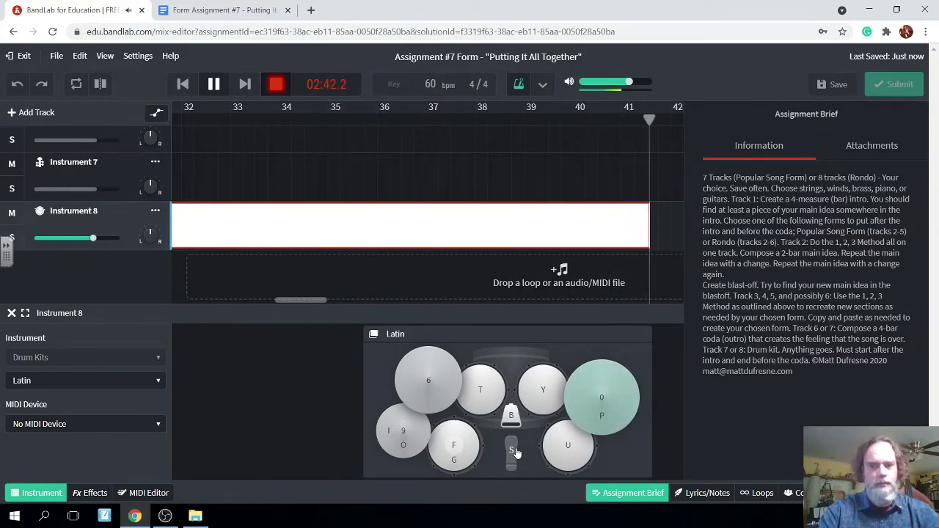
{"action": "key", "text": "p"}
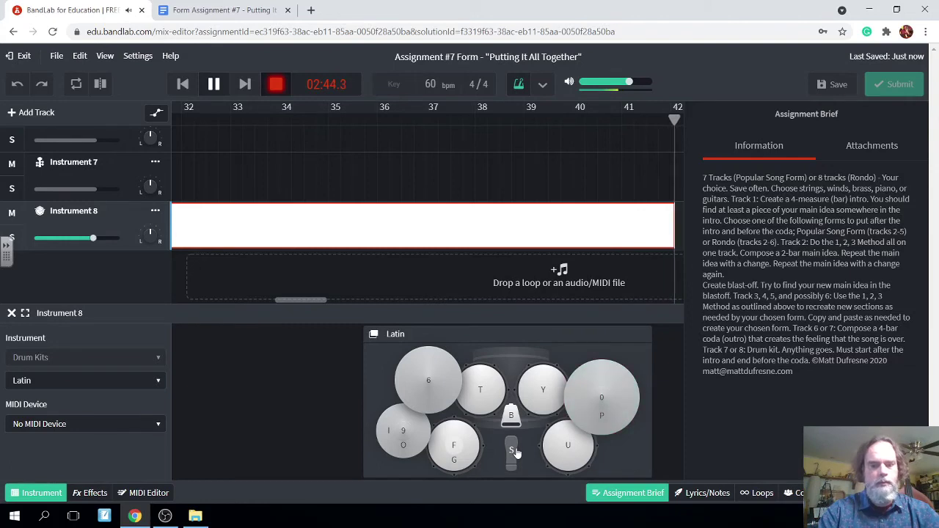
Step: Hide the assignment brief while recording and play alternating S and F hits from bar 43 until just before bar 45
{"action": "left_click", "coordinate": [610, 495]}
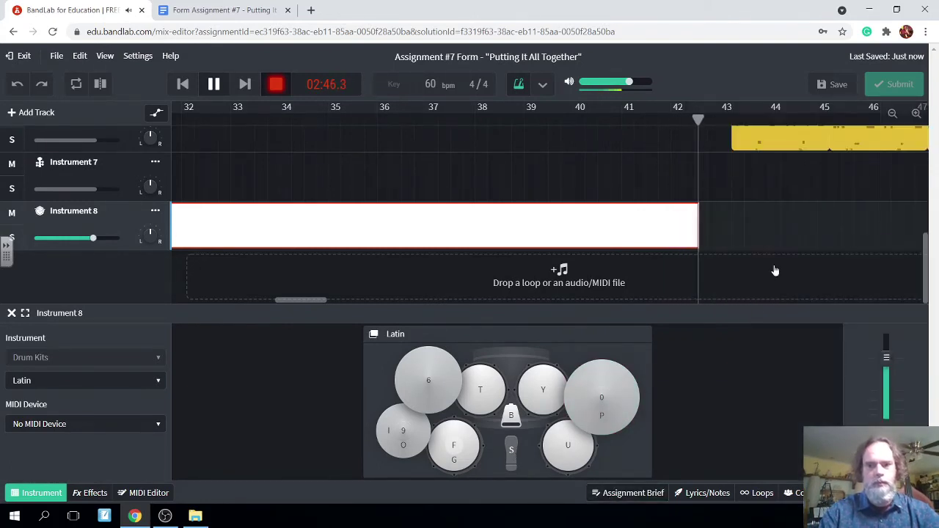
{"action": "scroll", "coordinate": [743, 250], "scroll_direction": "up", "scroll_amount": 1}
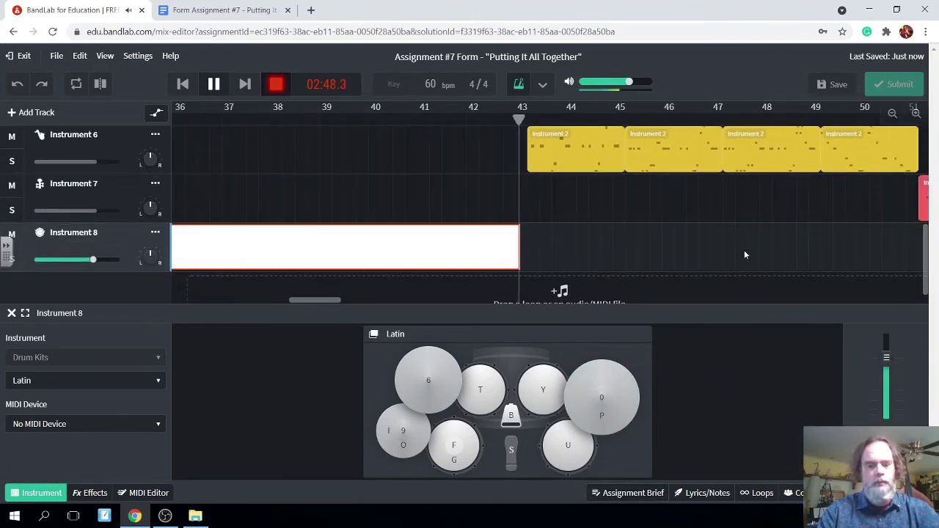
{"action": "key", "text": "s"}
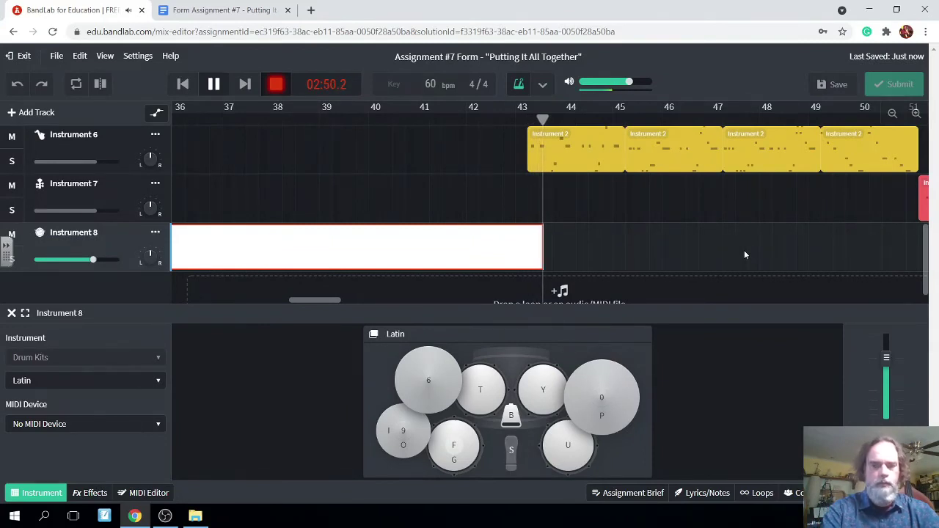
{"action": "key", "text": "f"}
{"action": "key", "text": "s"}
{"action": "key", "text": "f"}
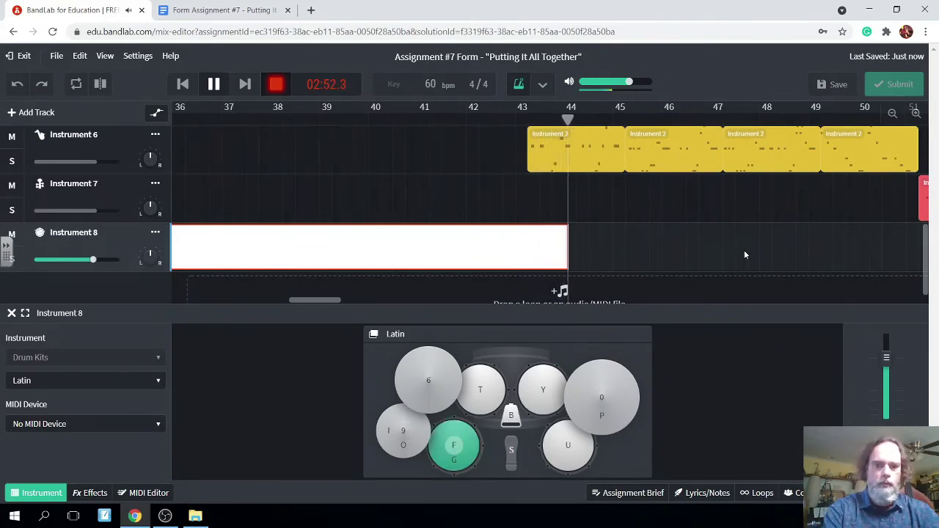
{"action": "key", "text": "s"}
{"action": "key", "text": "f"}
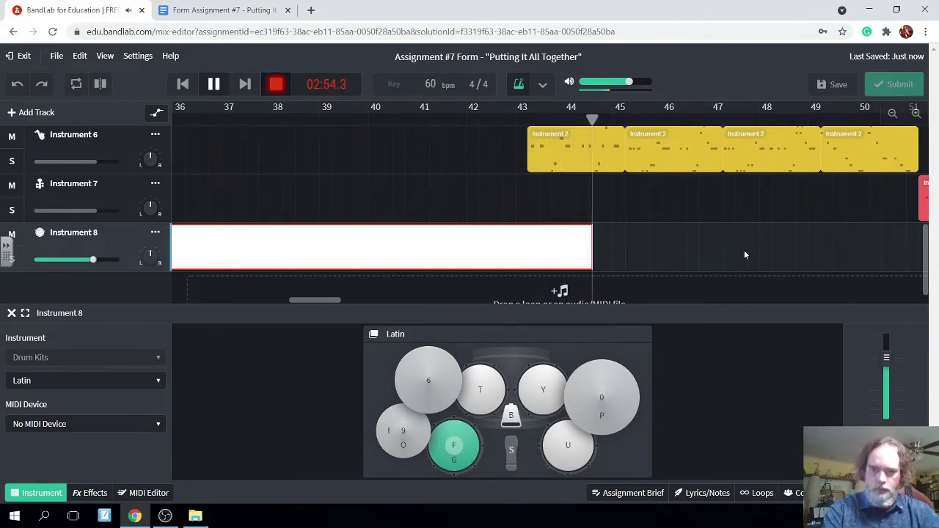
{"action": "key", "text": "s"}
{"action": "key", "text": "f"}
Step: Bring in the P cymbal and B sound, playing a B, S, F, P pattern through bars 45 and 46
{"action": "key", "text": "p"}
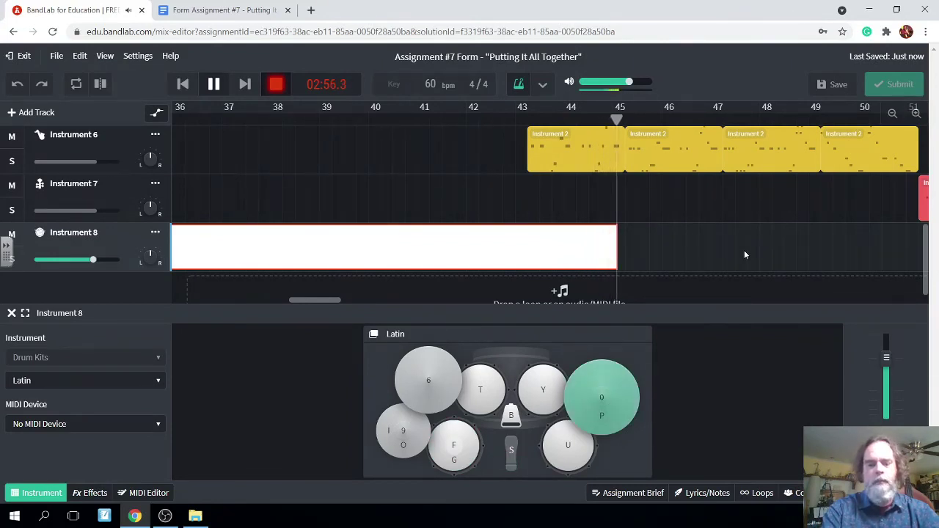
{"action": "key", "text": "f"}
{"action": "key", "text": "p"}
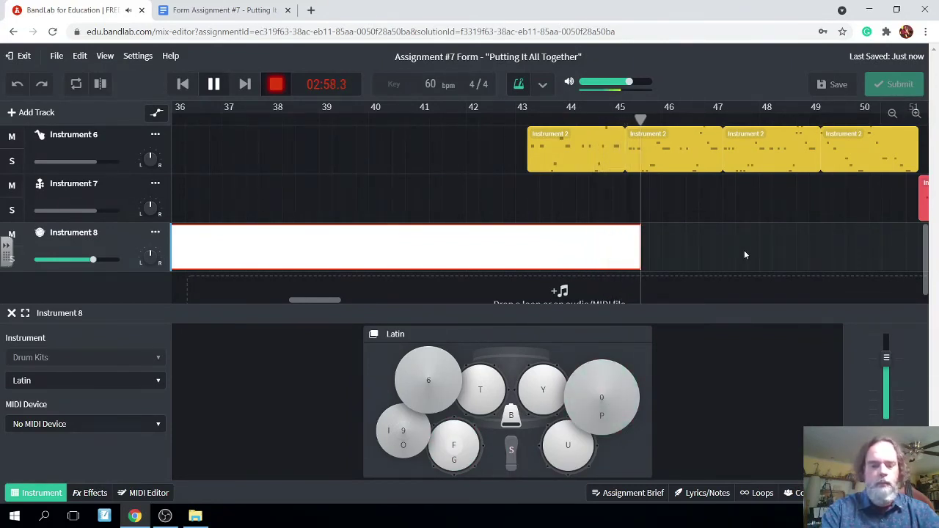
{"action": "key", "text": "b"}
{"action": "key", "text": "s"}
{"action": "key", "text": "f"}
{"action": "key", "text": "p"}
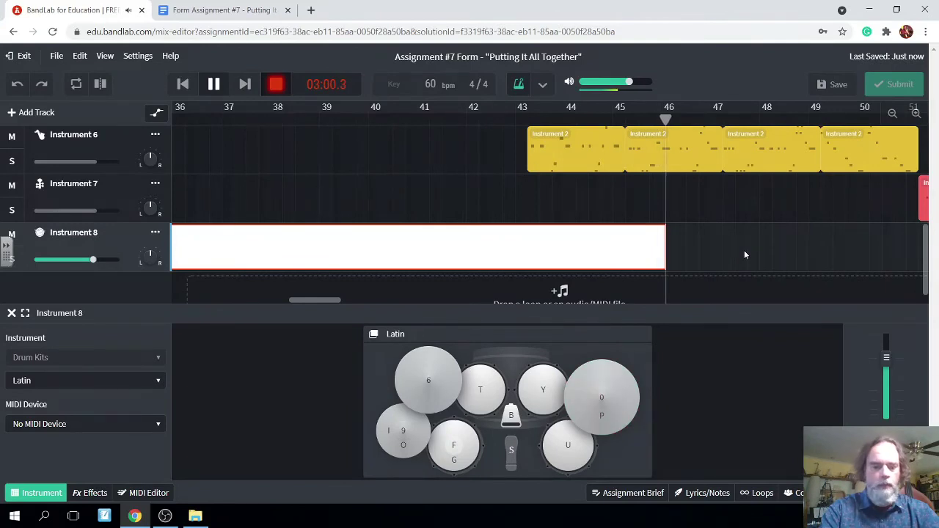
{"action": "key", "text": "b"}
{"action": "key", "text": "s"}
{"action": "key", "text": "f"}
{"action": "key", "text": "p"}
{"action": "key", "text": "b"}
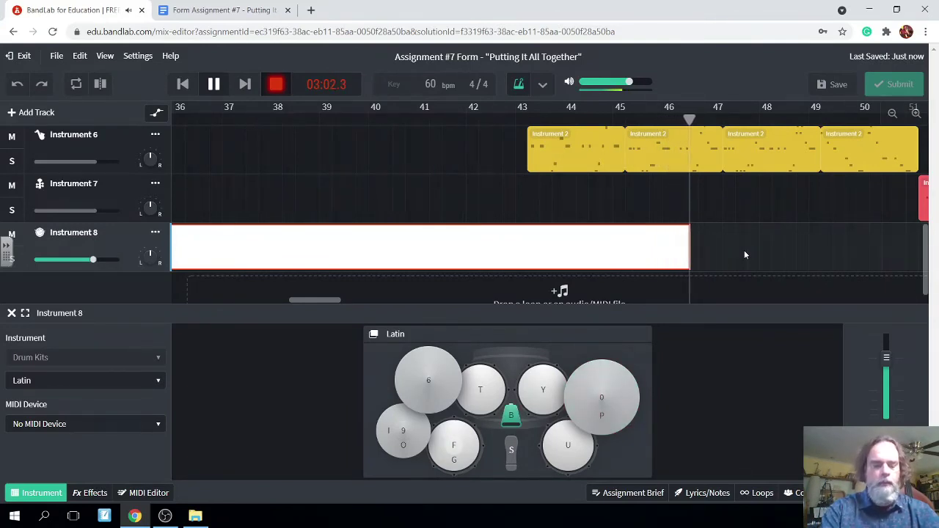
{"action": "key", "text": "s"}
{"action": "key", "text": "p"}
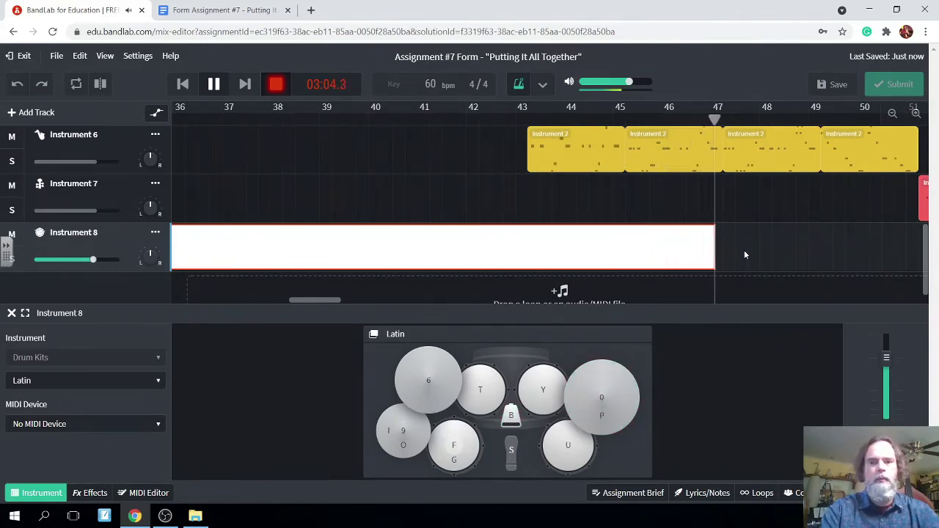
Step: Play only the B sound from bar 47 into bar 50, and stop recording once the pizzicato coda is reached
{"action": "key", "text": "b"}
{"action": "key", "text": "b"}
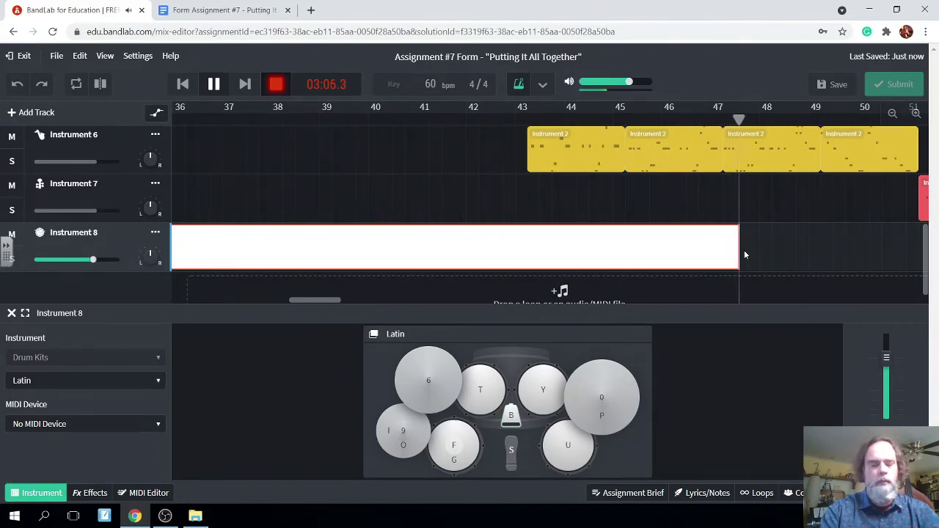
{"action": "key", "text": "b"}
{"action": "key", "text": "b"}
{"action": "key", "text": "b"}
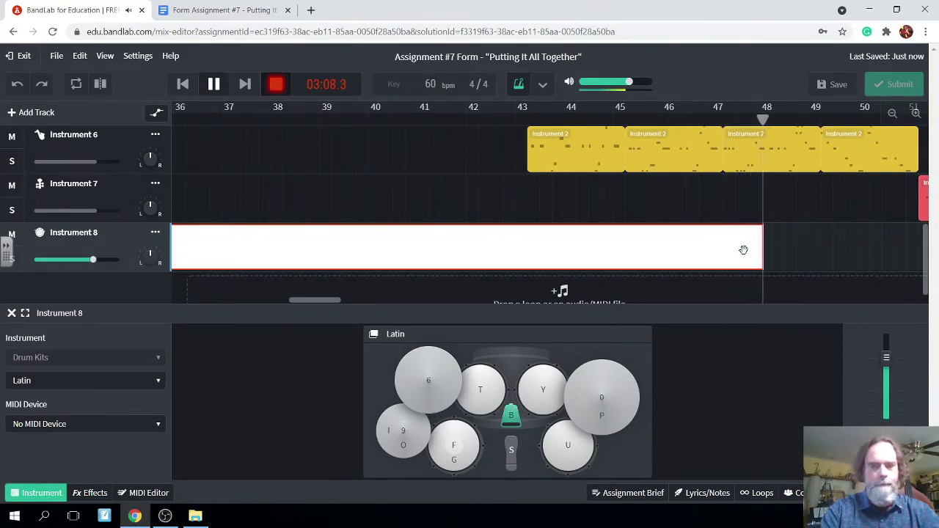
{"action": "key", "text": "b"}
{"action": "key", "text": "b"}
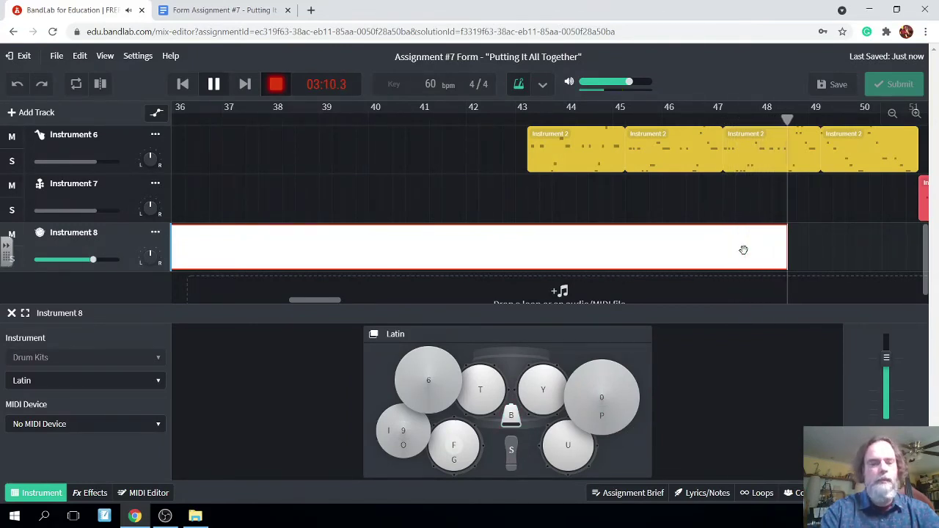
{"action": "key", "text": "b"}
{"action": "key", "text": "b"}
{"action": "key", "text": "b"}
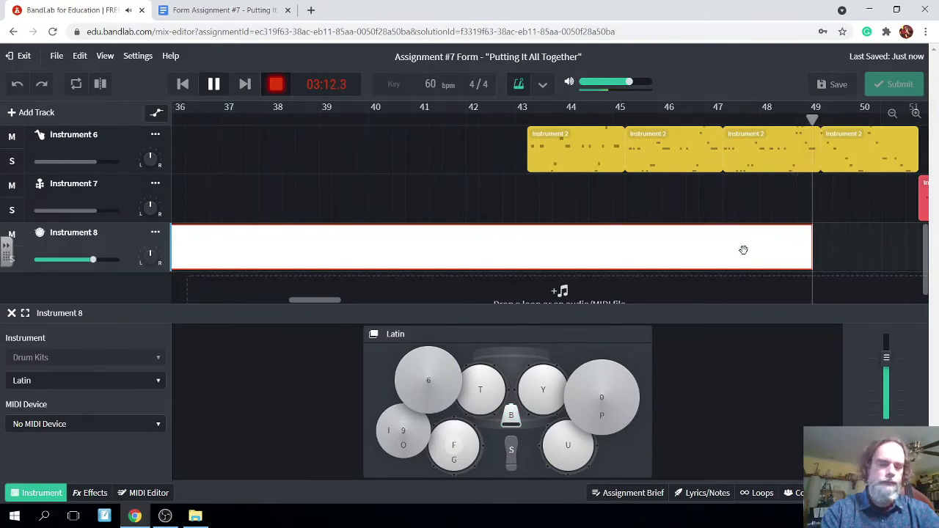
{"action": "key", "text": "b"}
{"action": "key", "text": "b"}
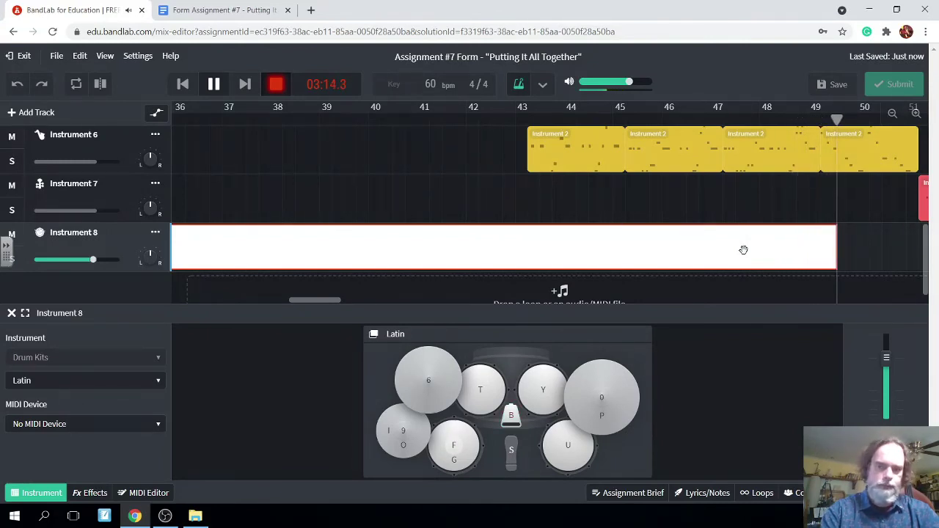
{"action": "key", "text": "b"}
{"action": "key", "text": "b"}
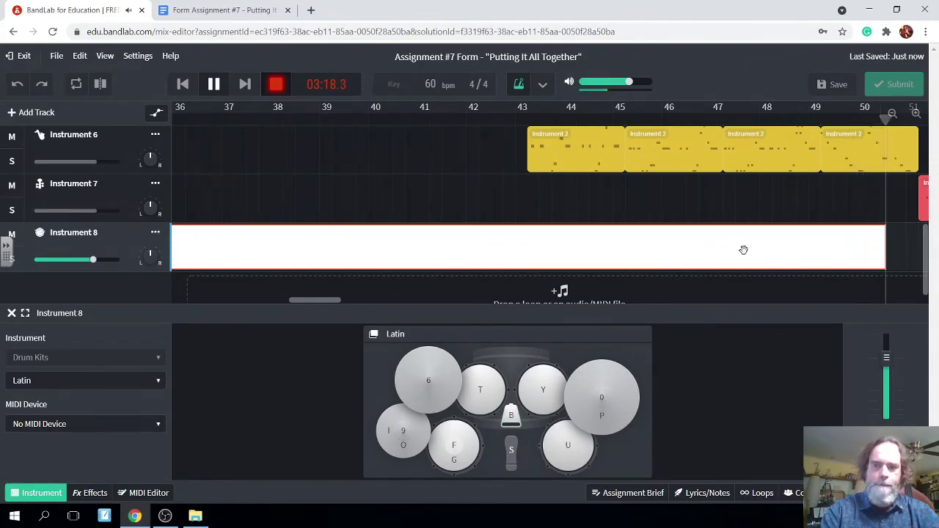
{"action": "key", "text": "b"}
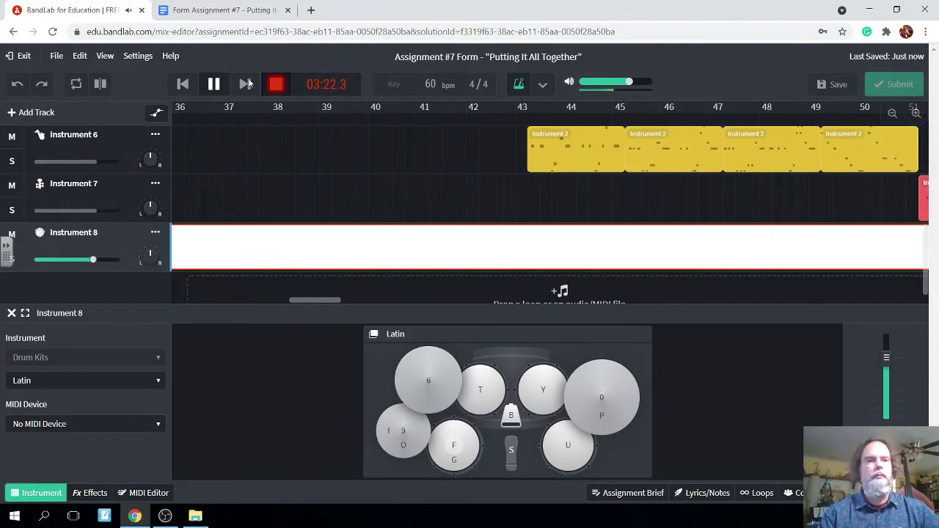
{"action": "left_click", "coordinate": [213, 84]}
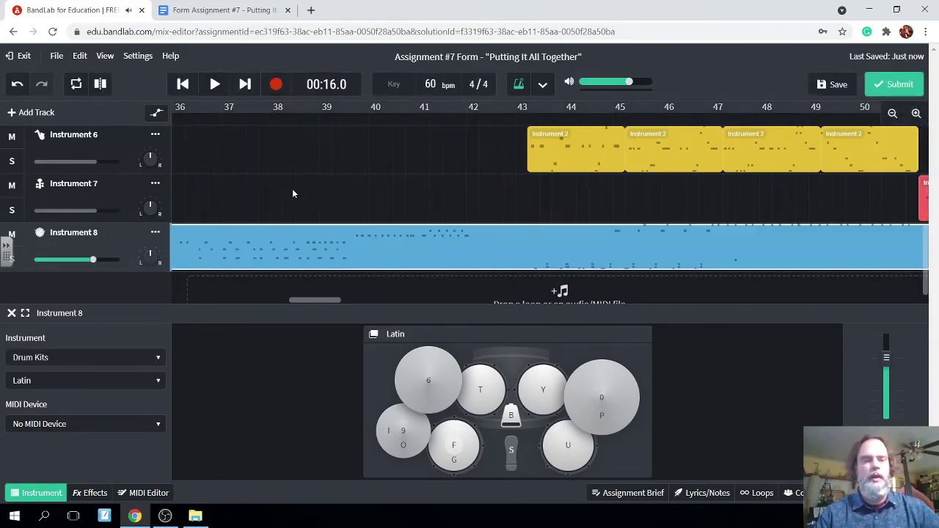
Step: Save the project with the completed Instrument 8 drum part
{"action": "scroll", "coordinate": [292, 190], "scroll_direction": "left", "scroll_amount": 5}
{"action": "scroll", "coordinate": [292, 193], "scroll_direction": "left", "scroll_amount": 3}
{"action": "left_click", "coordinate": [833, 83]}
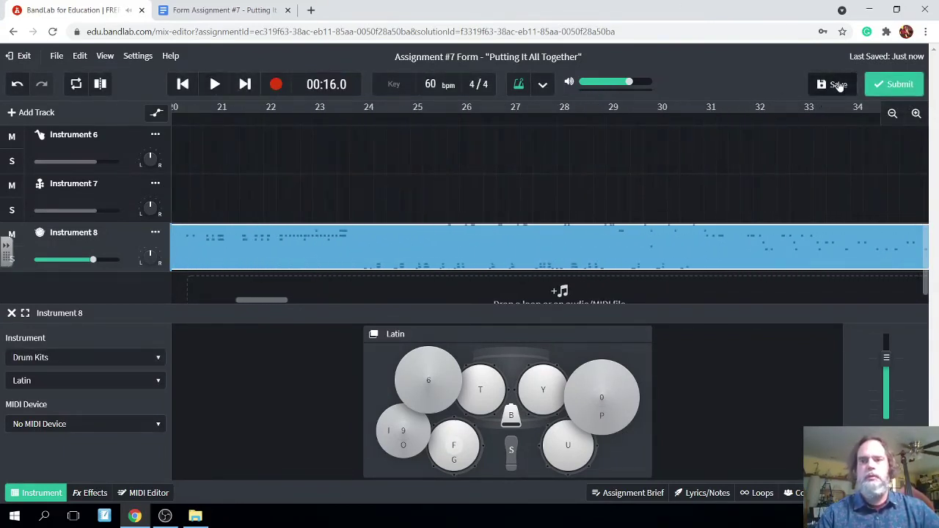
{"action": "scroll", "coordinate": [492, 212], "scroll_direction": "left", "scroll_amount": 7}
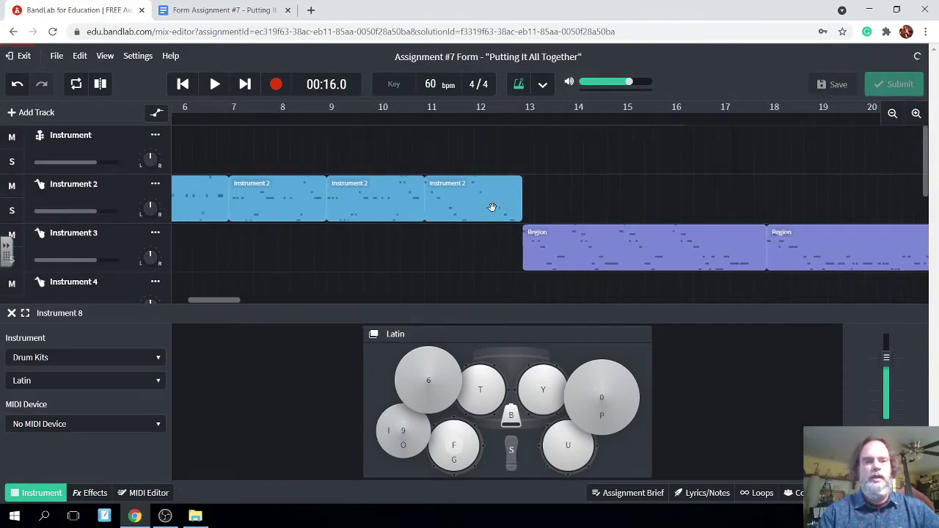
Step: Switch to the Form Assignment #7 Google Docs document and review its objectives and study guide on intro, coda and musical forms
{"action": "left_click", "coordinate": [216, 10]}
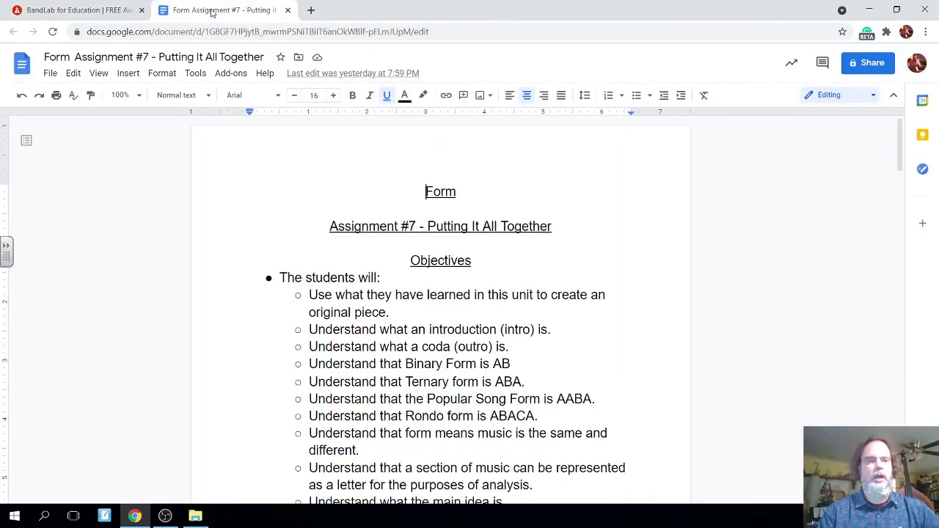
{"action": "scroll", "coordinate": [527, 253], "scroll_direction": "down", "scroll_amount": 3}
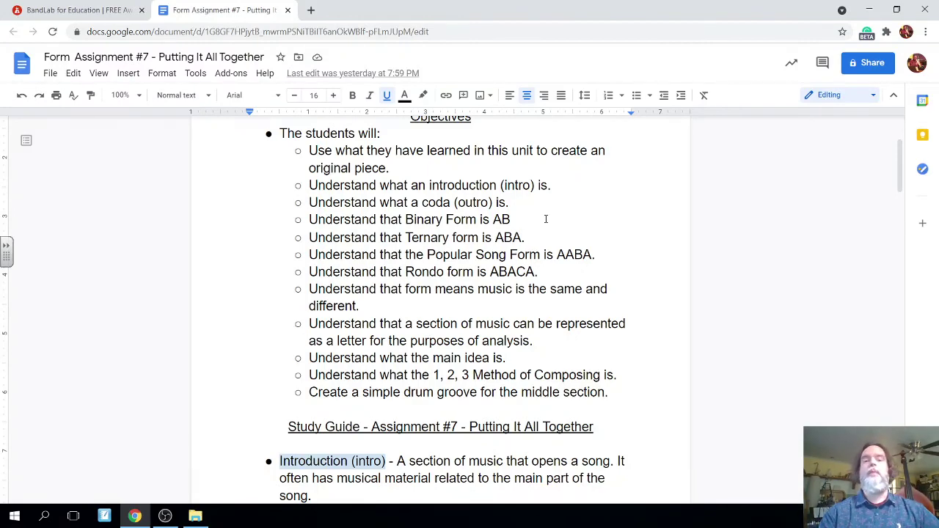
{"action": "scroll", "coordinate": [546, 219], "scroll_direction": "down", "scroll_amount": 1}
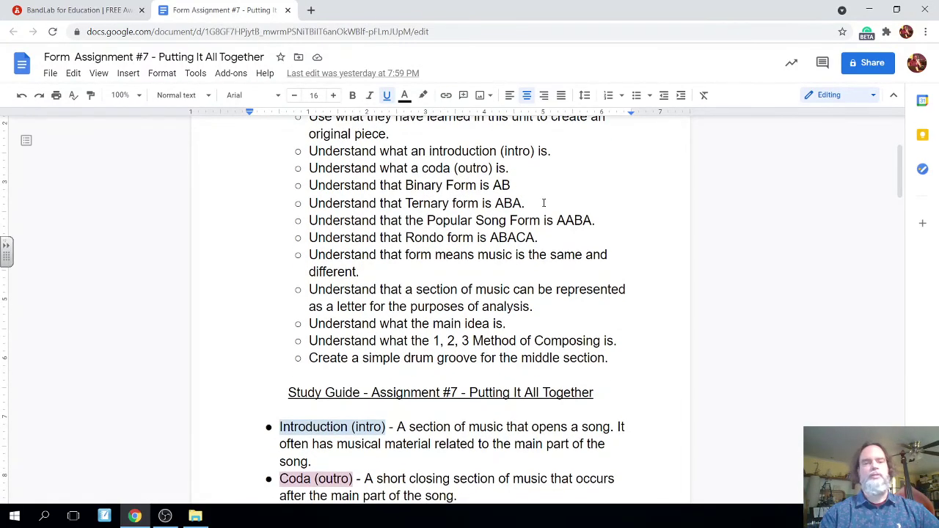
{"action": "scroll", "coordinate": [543, 202], "scroll_direction": "down", "scroll_amount": 1}
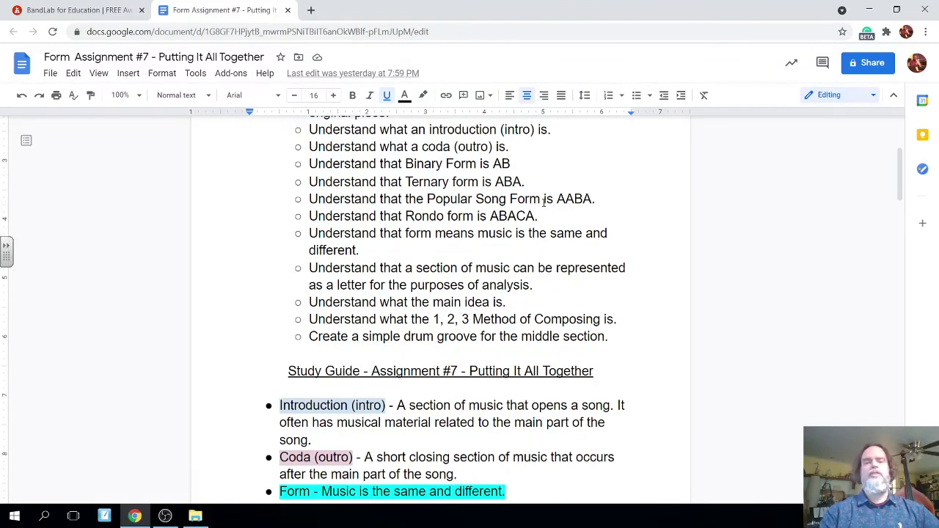
{"action": "scroll", "coordinate": [525, 236], "scroll_direction": "down", "scroll_amount": 2}
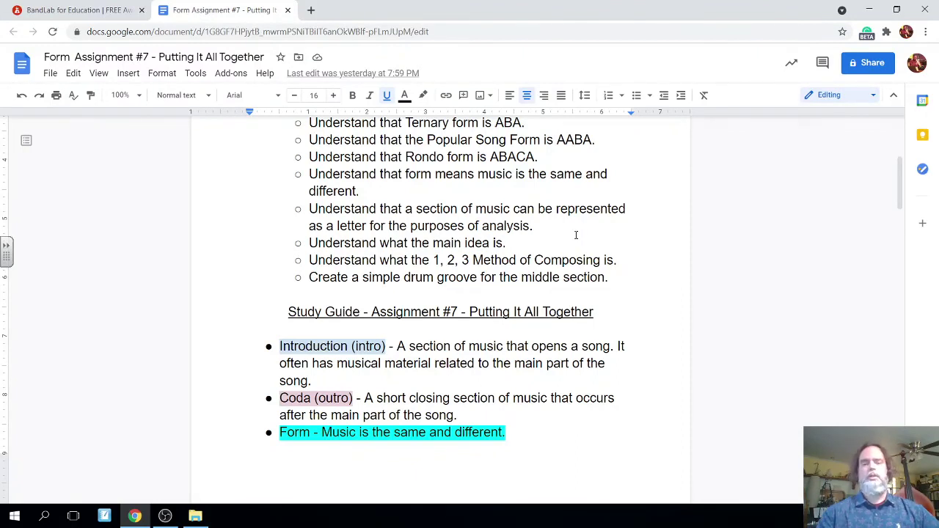
{"action": "scroll", "coordinate": [575, 234], "scroll_direction": "down", "scroll_amount": 1}
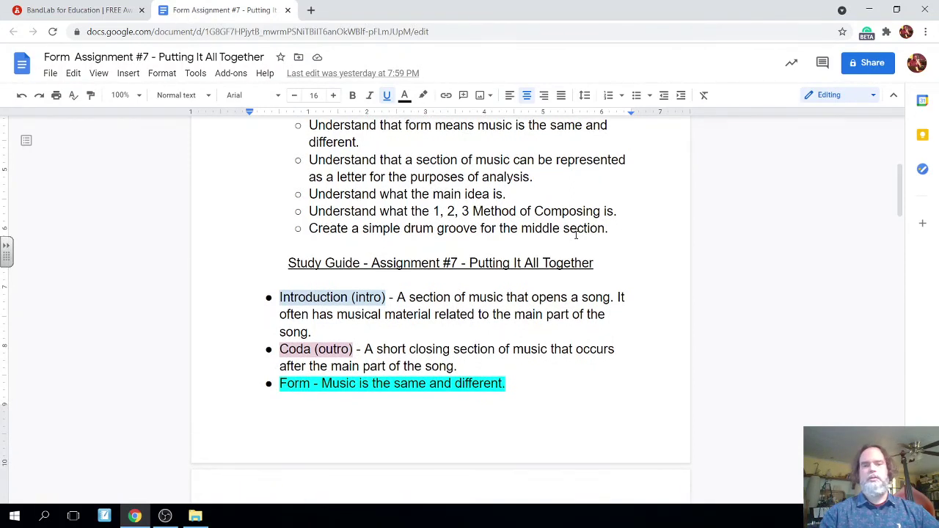
{"action": "scroll", "coordinate": [518, 232], "scroll_direction": "down", "scroll_amount": 1}
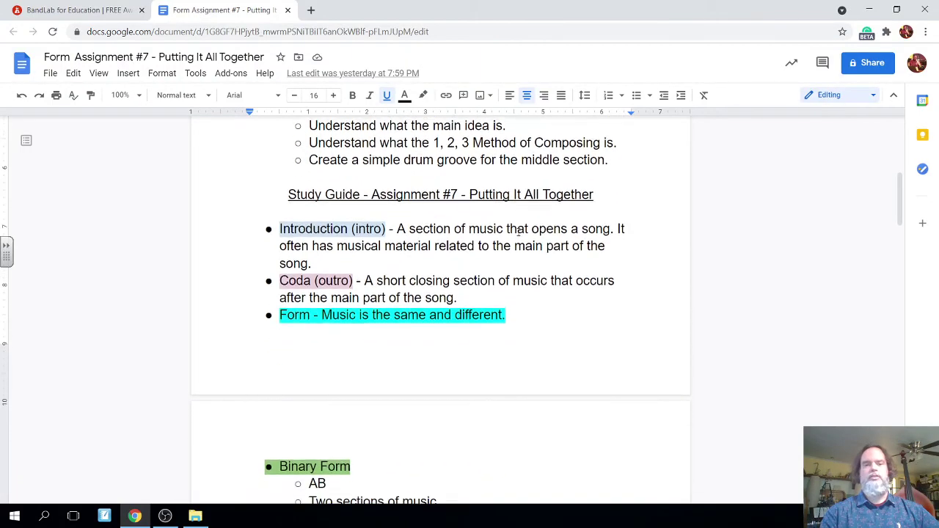
{"action": "scroll", "coordinate": [518, 231], "scroll_direction": "down", "scroll_amount": 1}
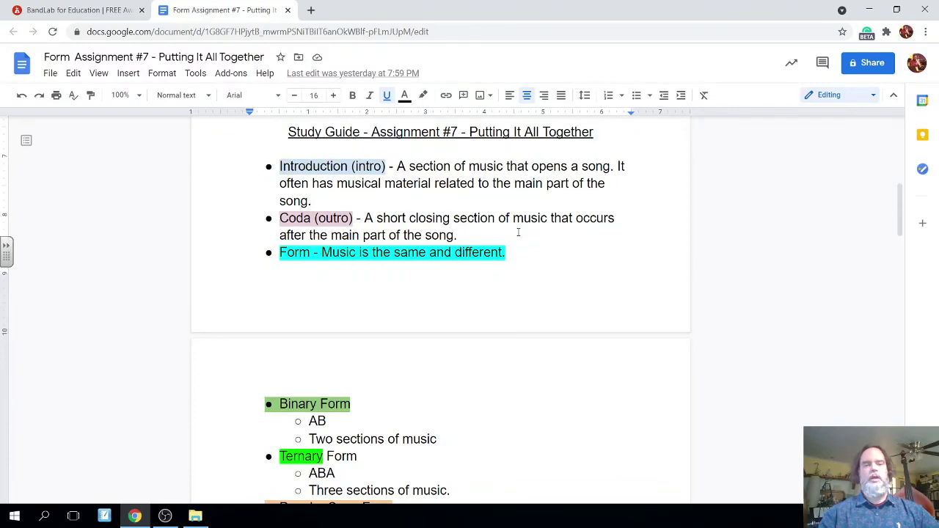
{"action": "scroll", "coordinate": [524, 273], "scroll_direction": "down", "scroll_amount": 4}
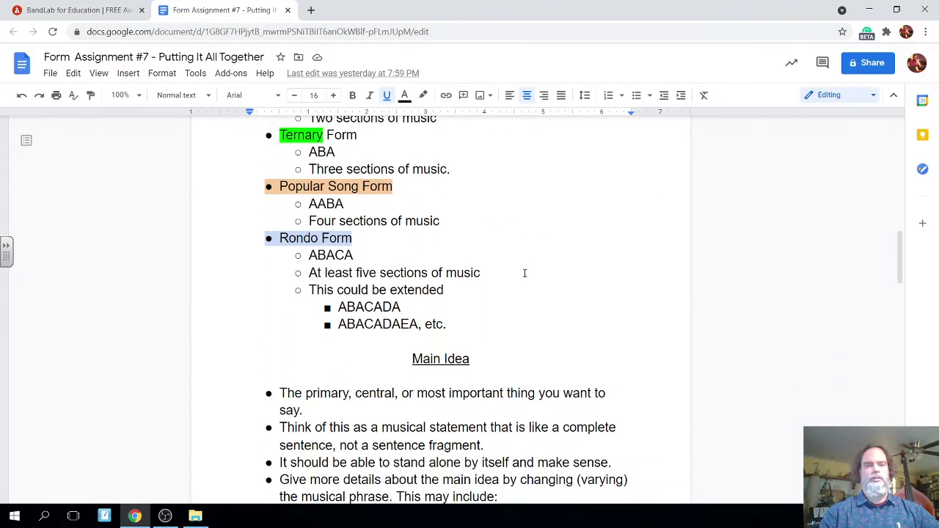
{"action": "scroll", "coordinate": [525, 273], "scroll_direction": "up", "scroll_amount": 5}
{"action": "scroll", "coordinate": [524, 273], "scroll_direction": "up", "scroll_amount": 5}
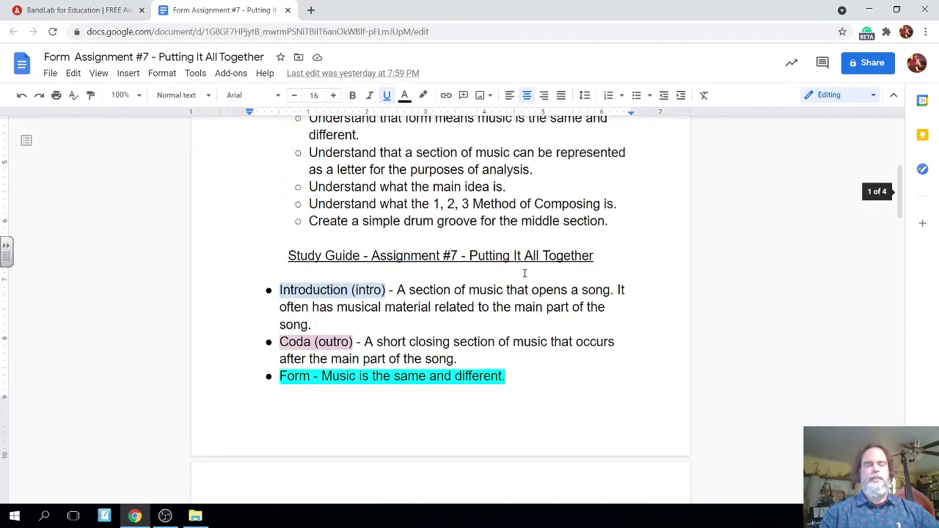